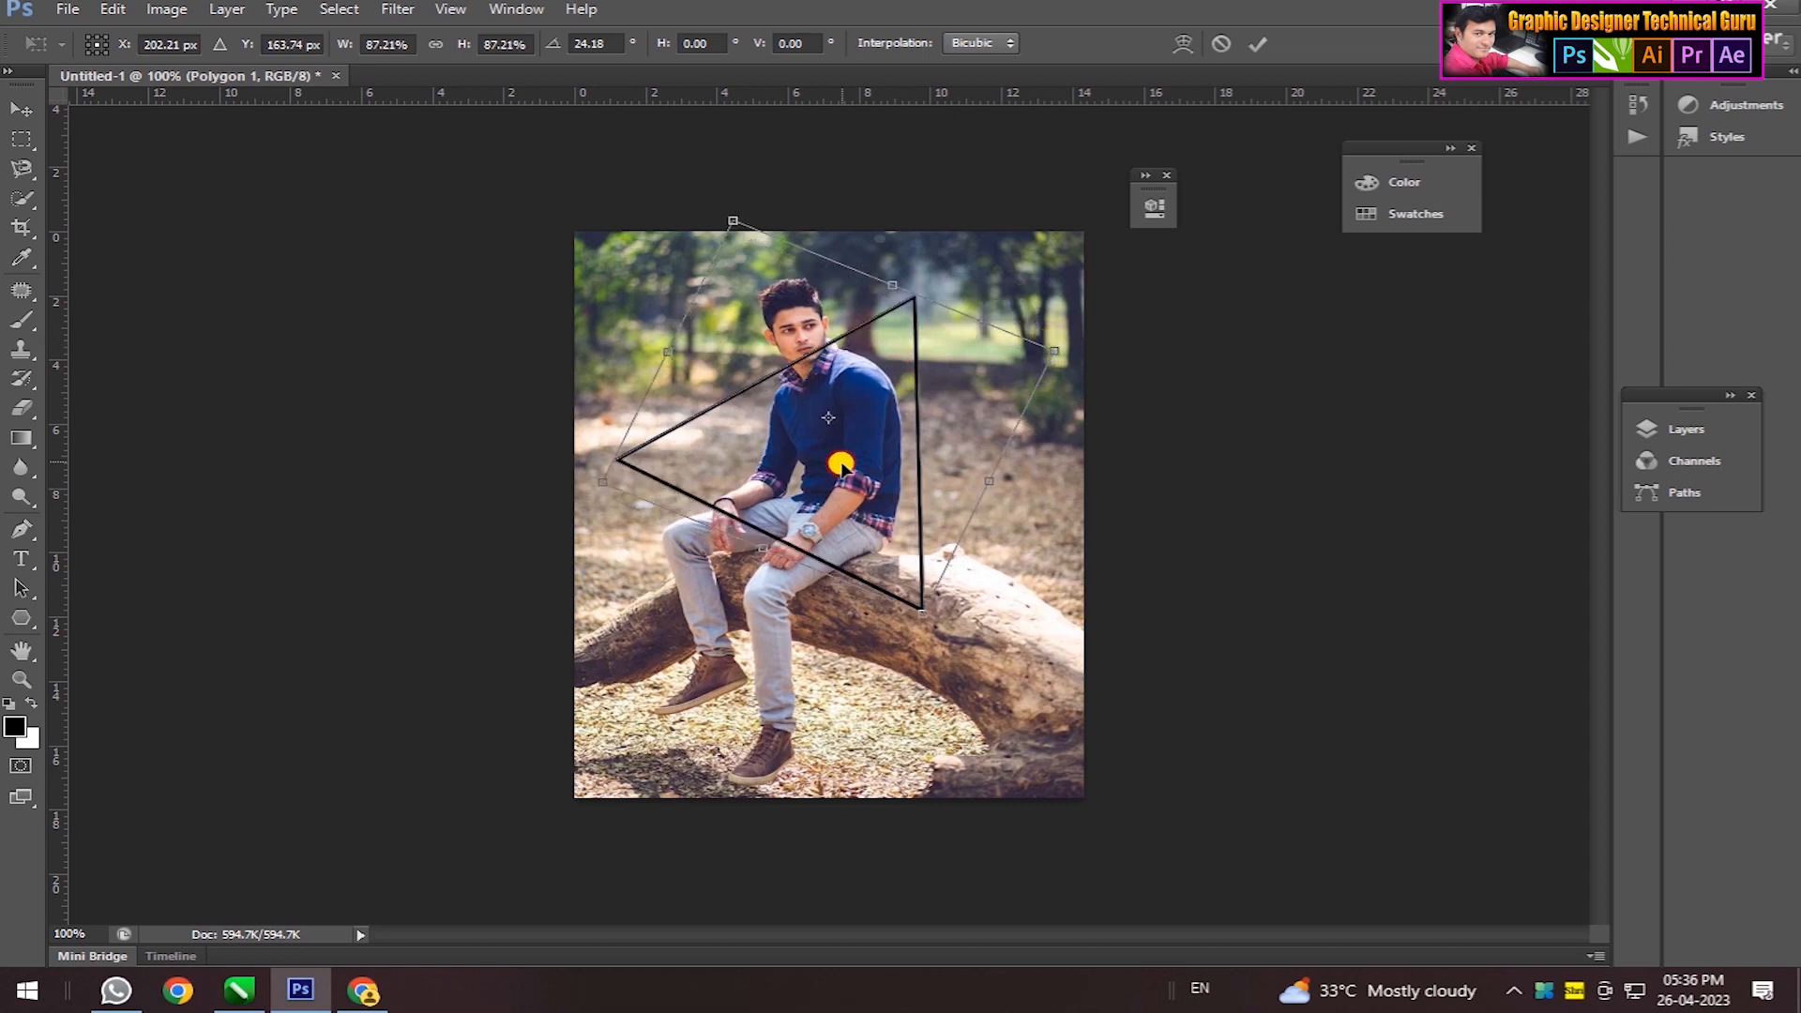
- Apply the triangle's transform and add a Color Overlay effect to the Polygon 1 layer
key(Return)
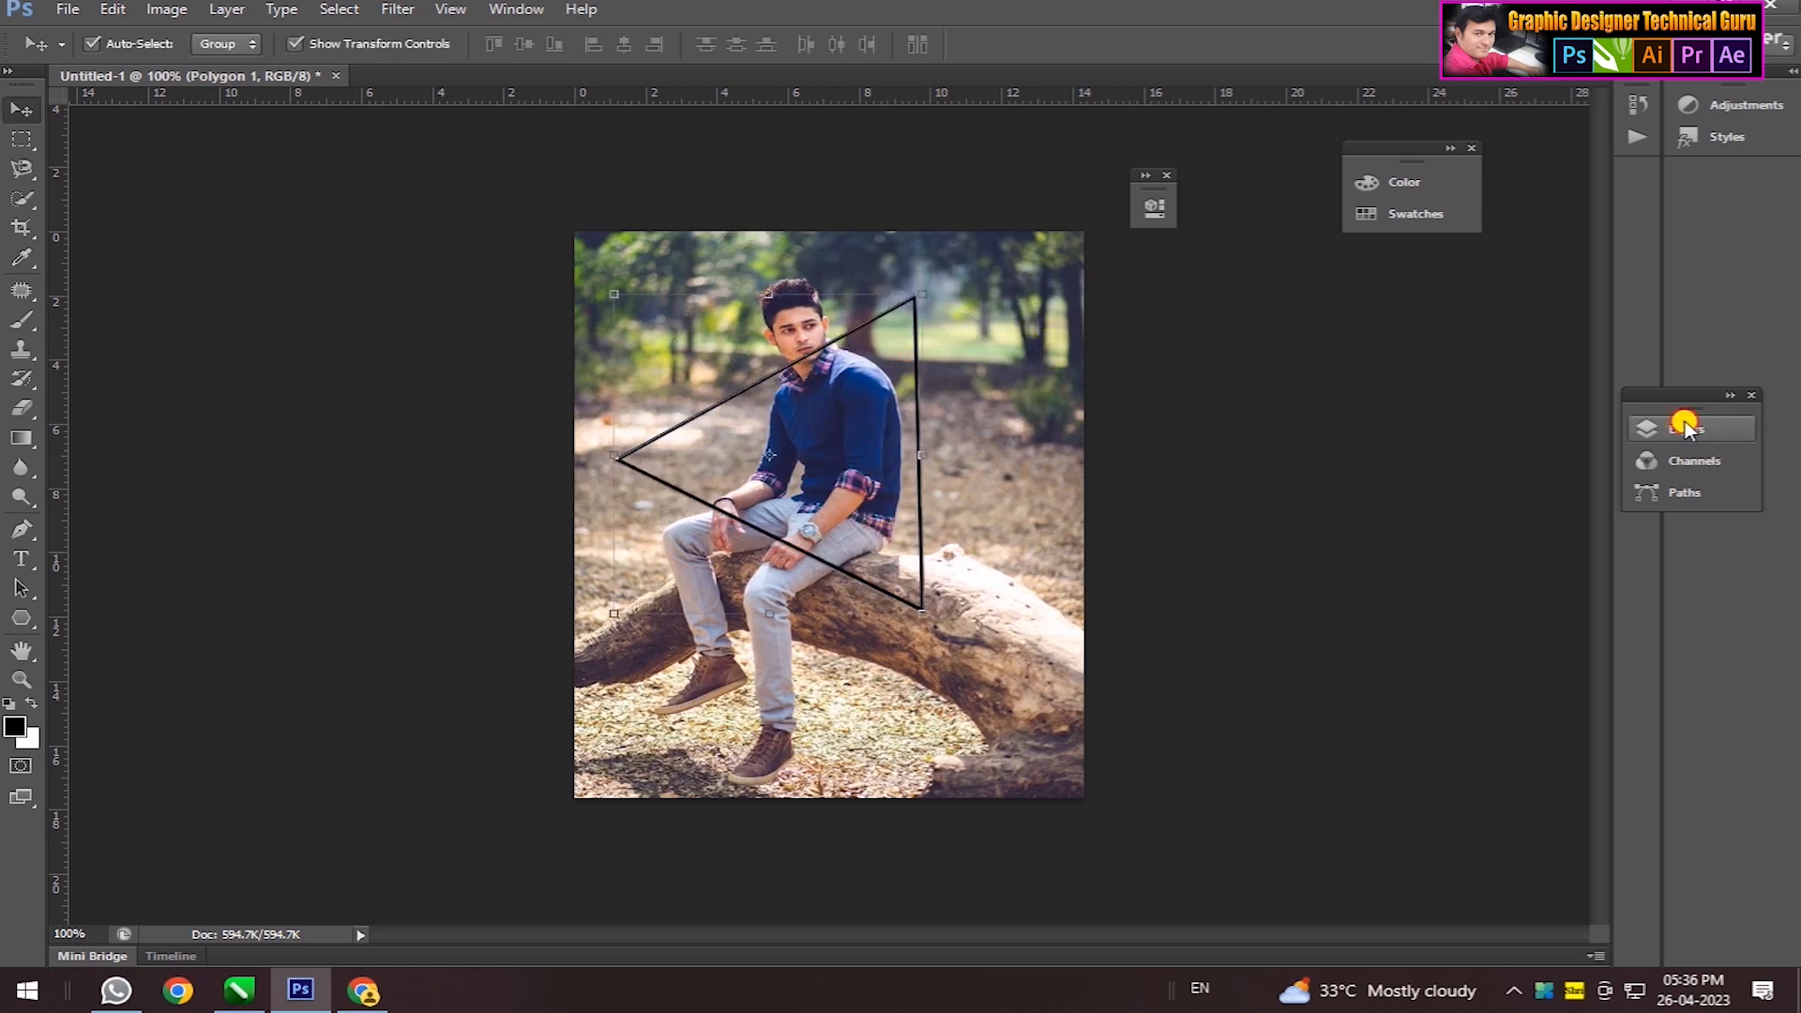
click(1636, 429)
click(1476, 889)
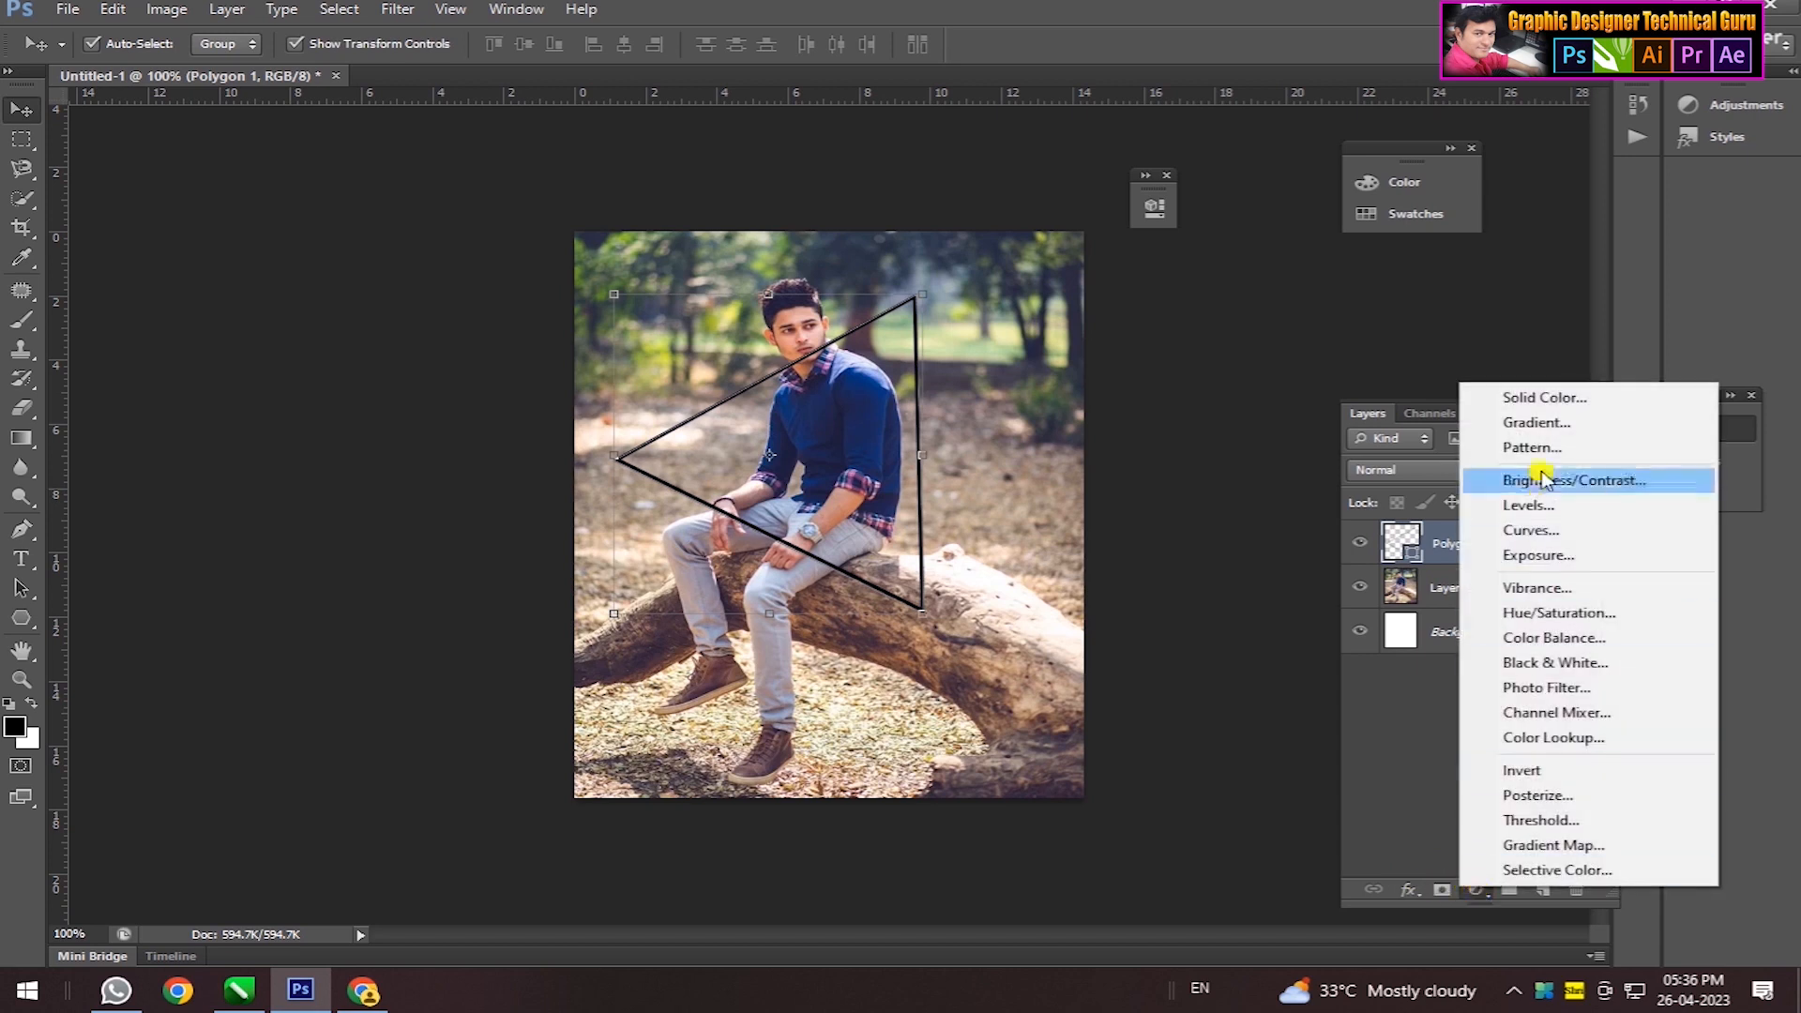
click(1422, 889)
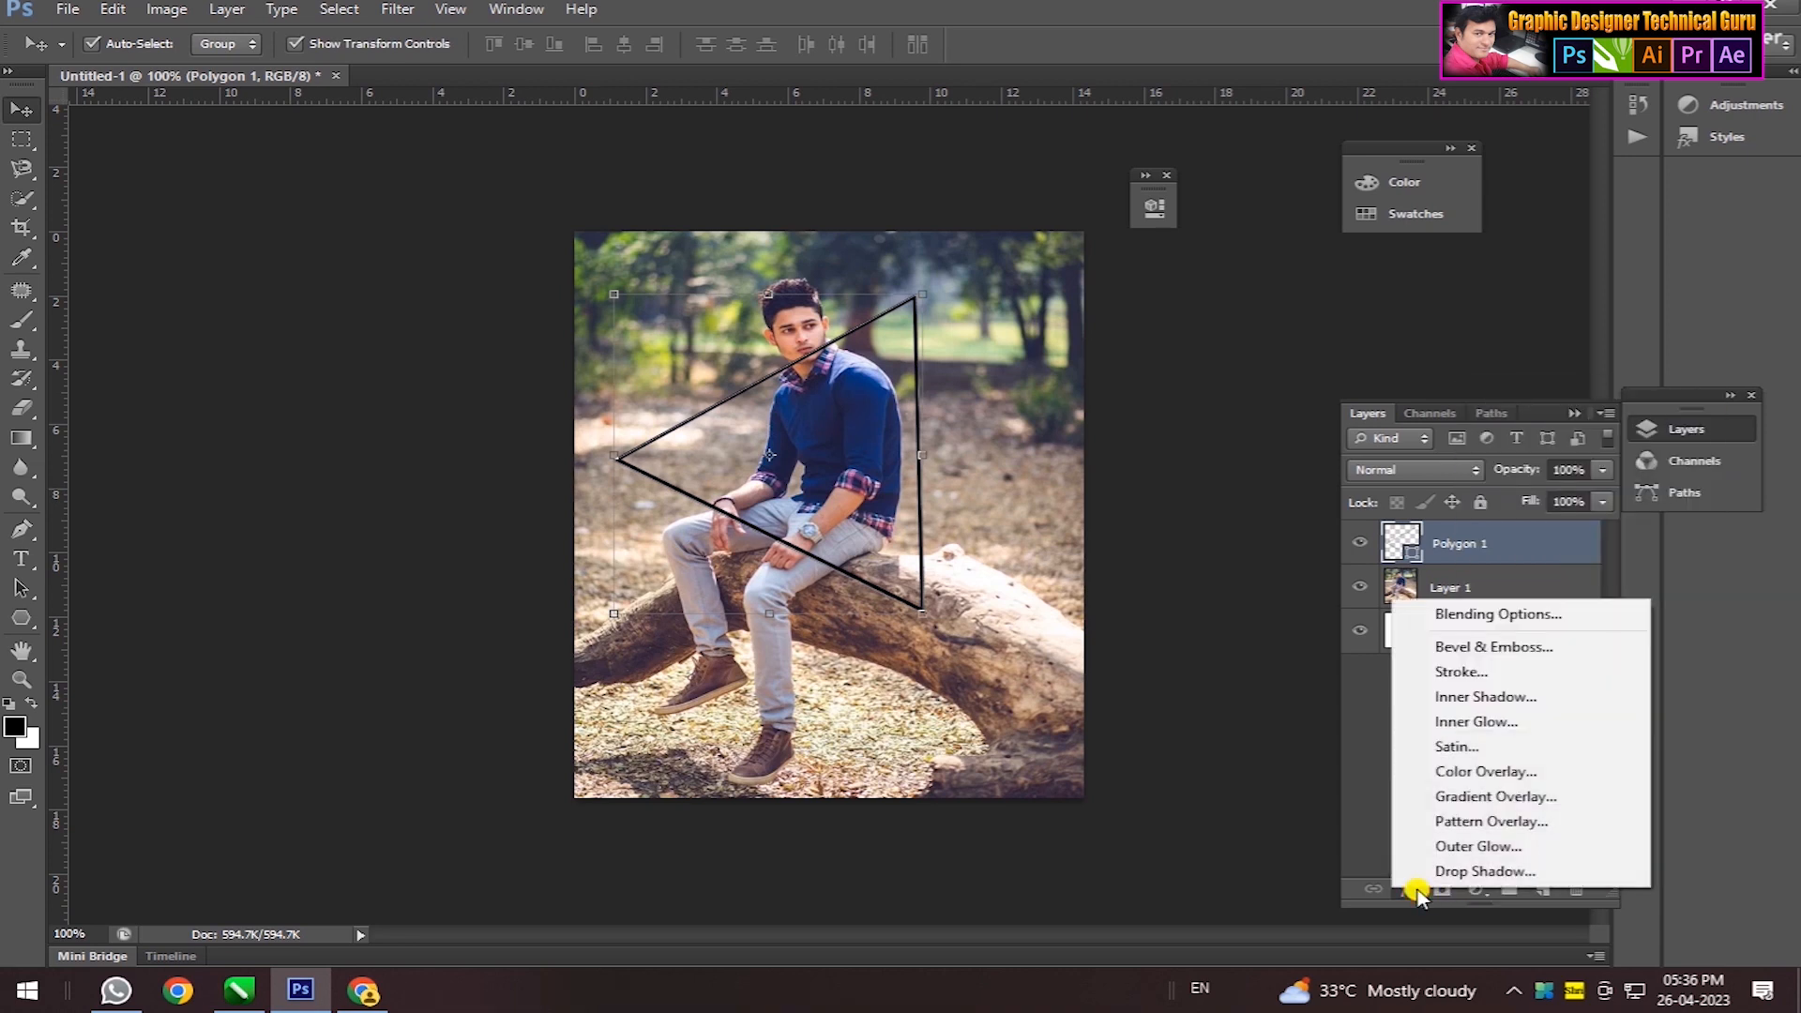
click(1519, 773)
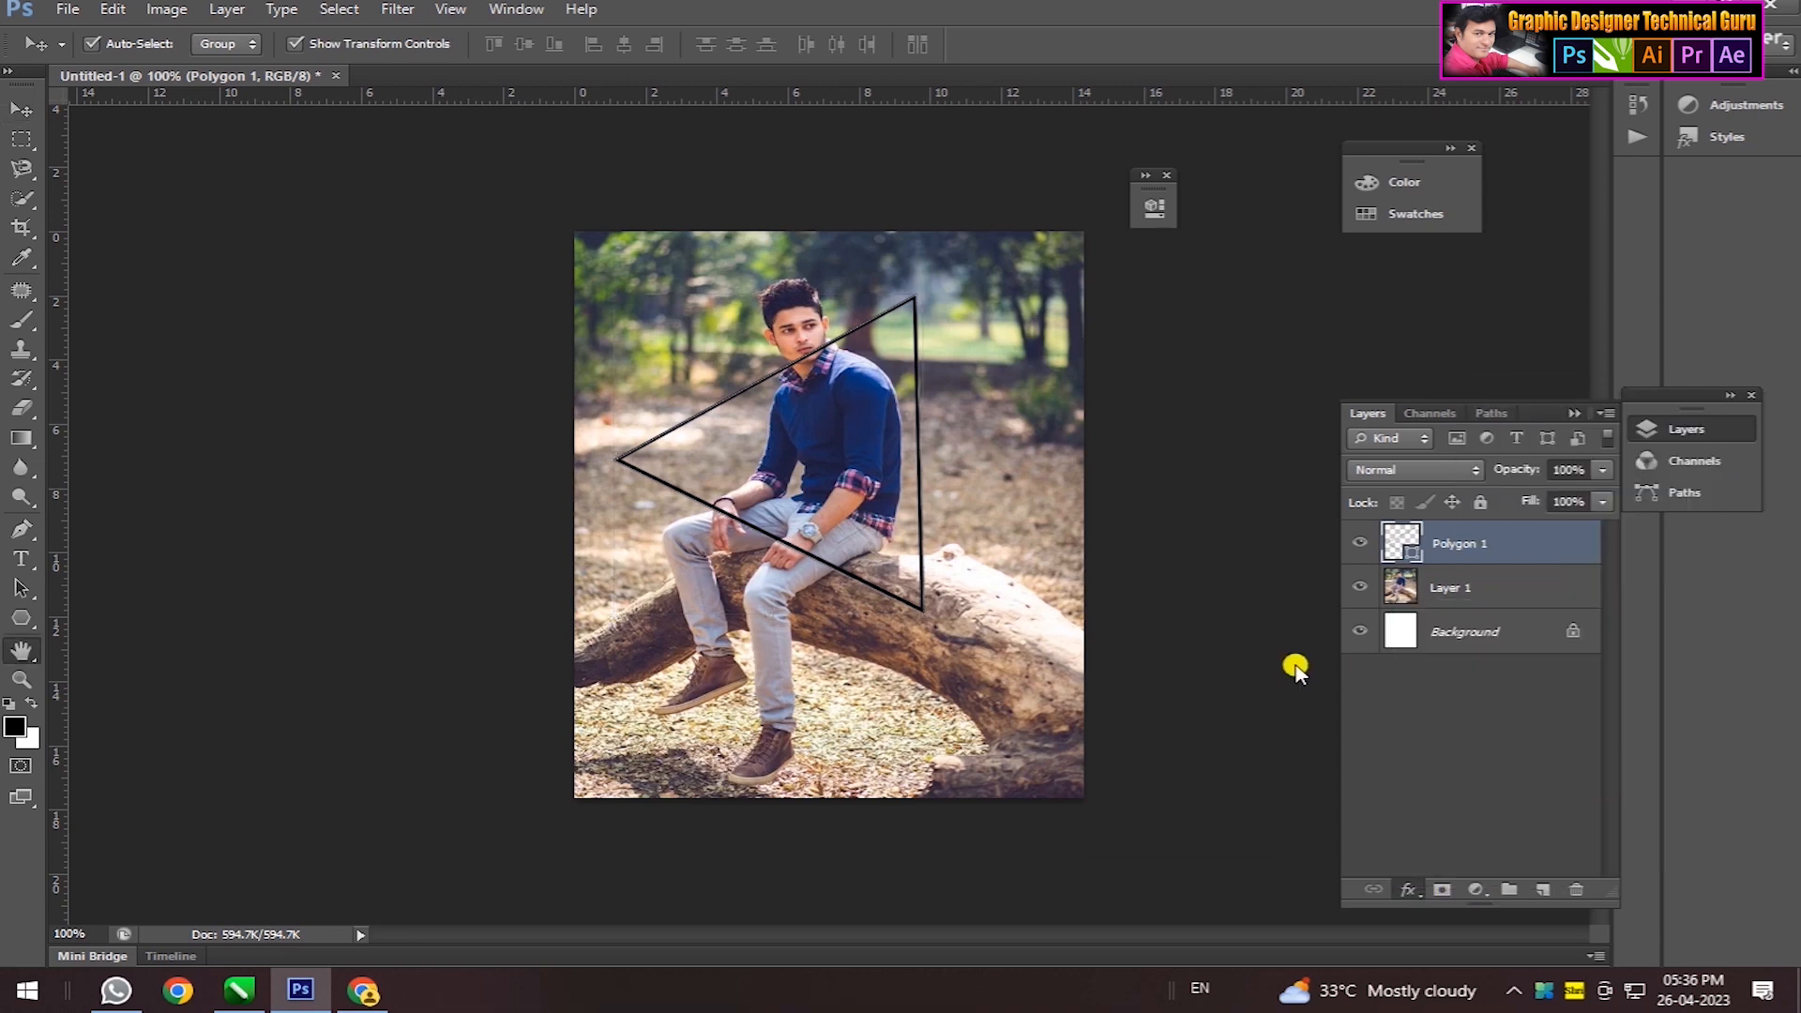
- Try a bright cyan colour for the triangle's Color Overlay
click(1574, 396)
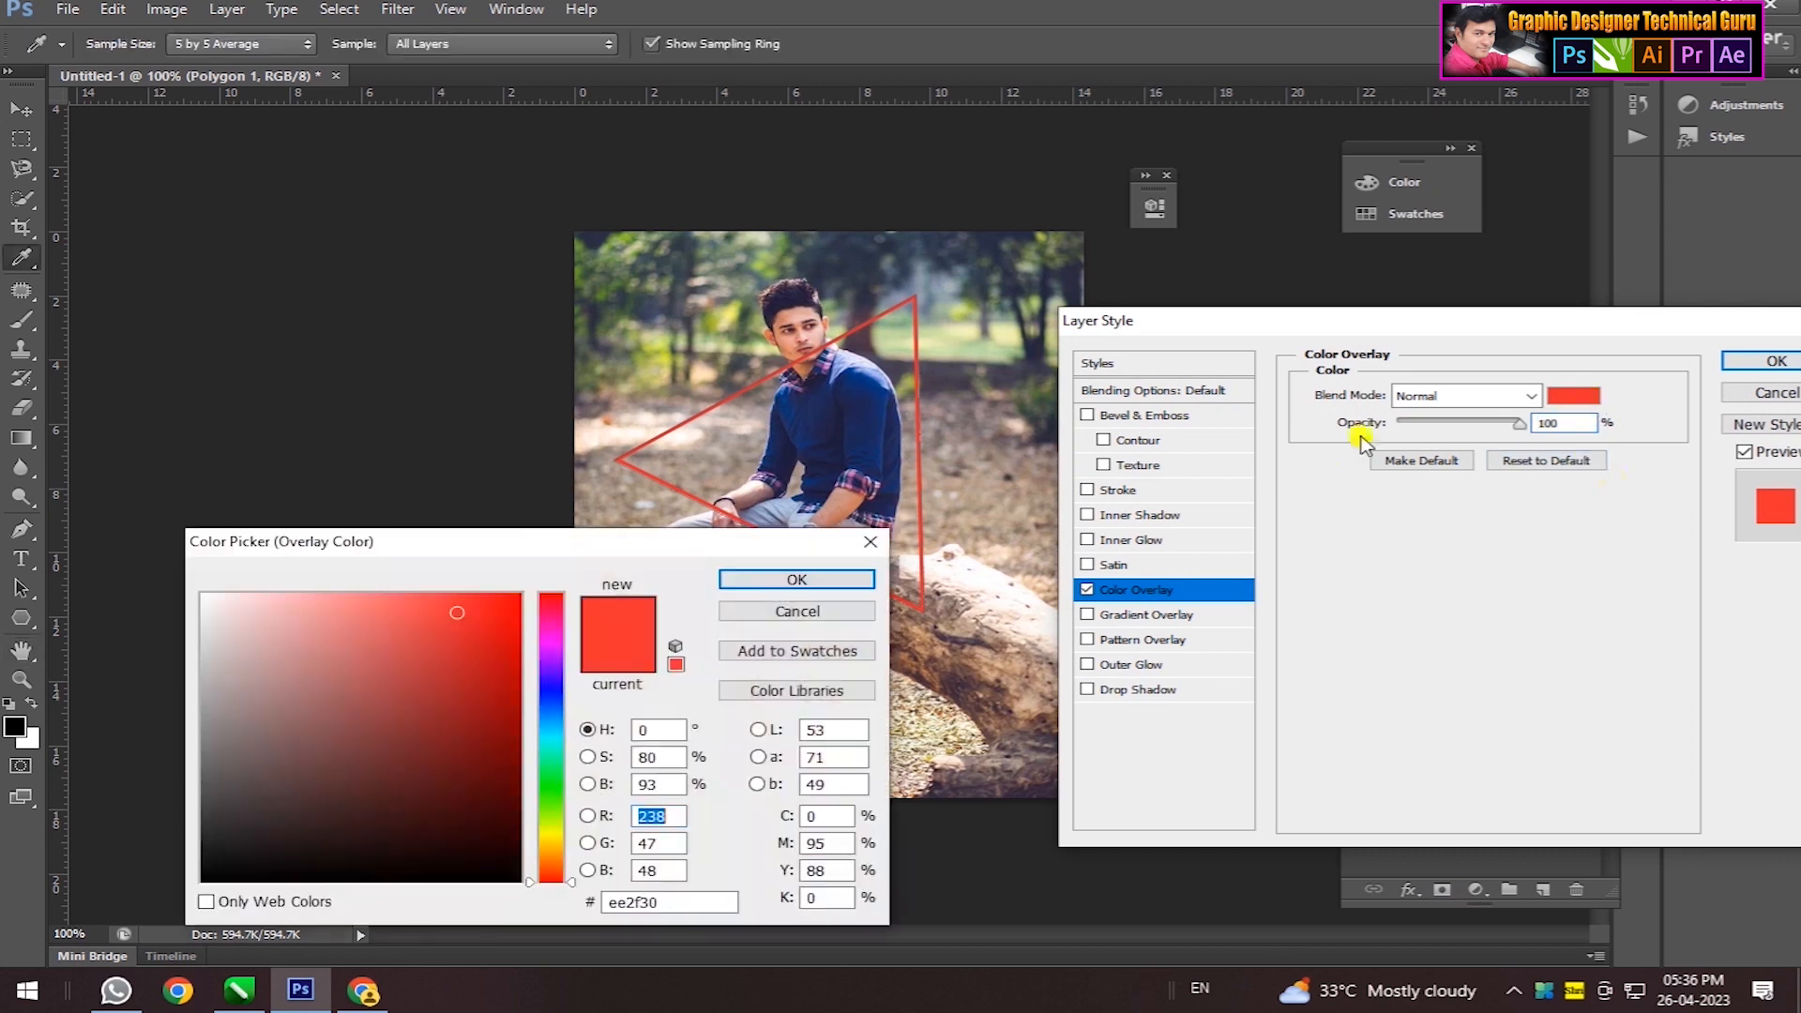
click(546, 738)
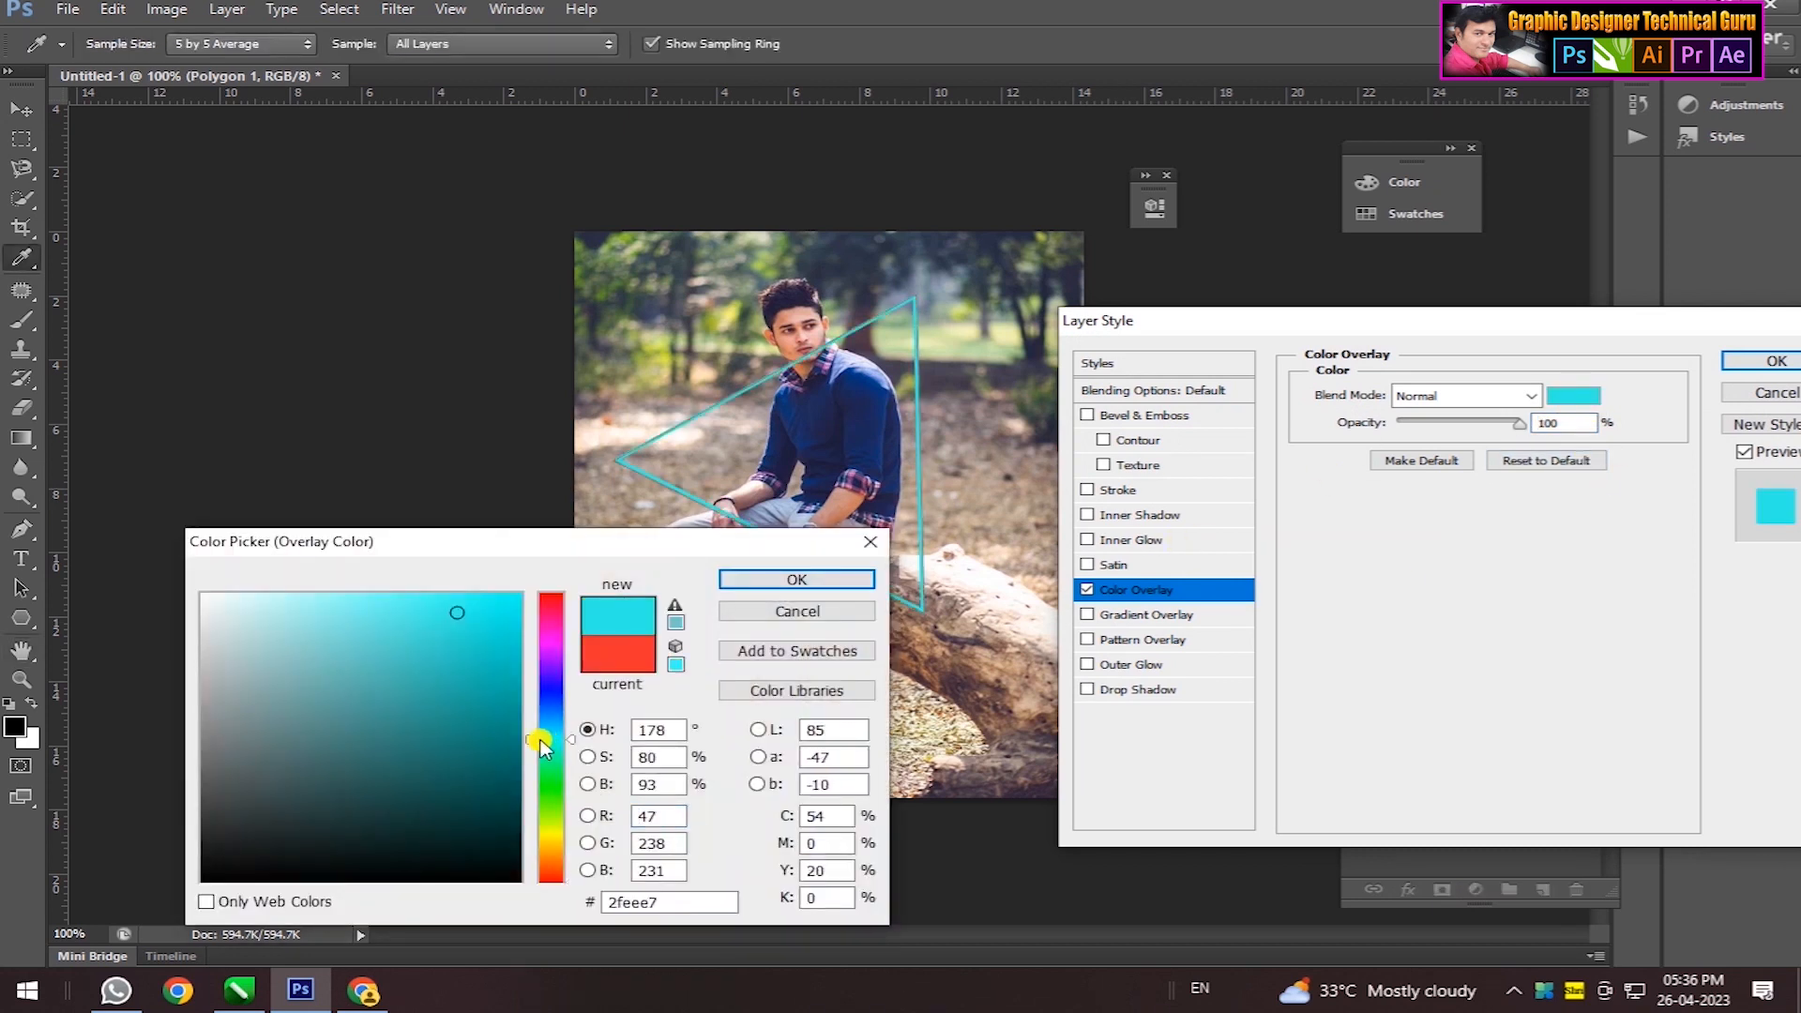
click(793, 580)
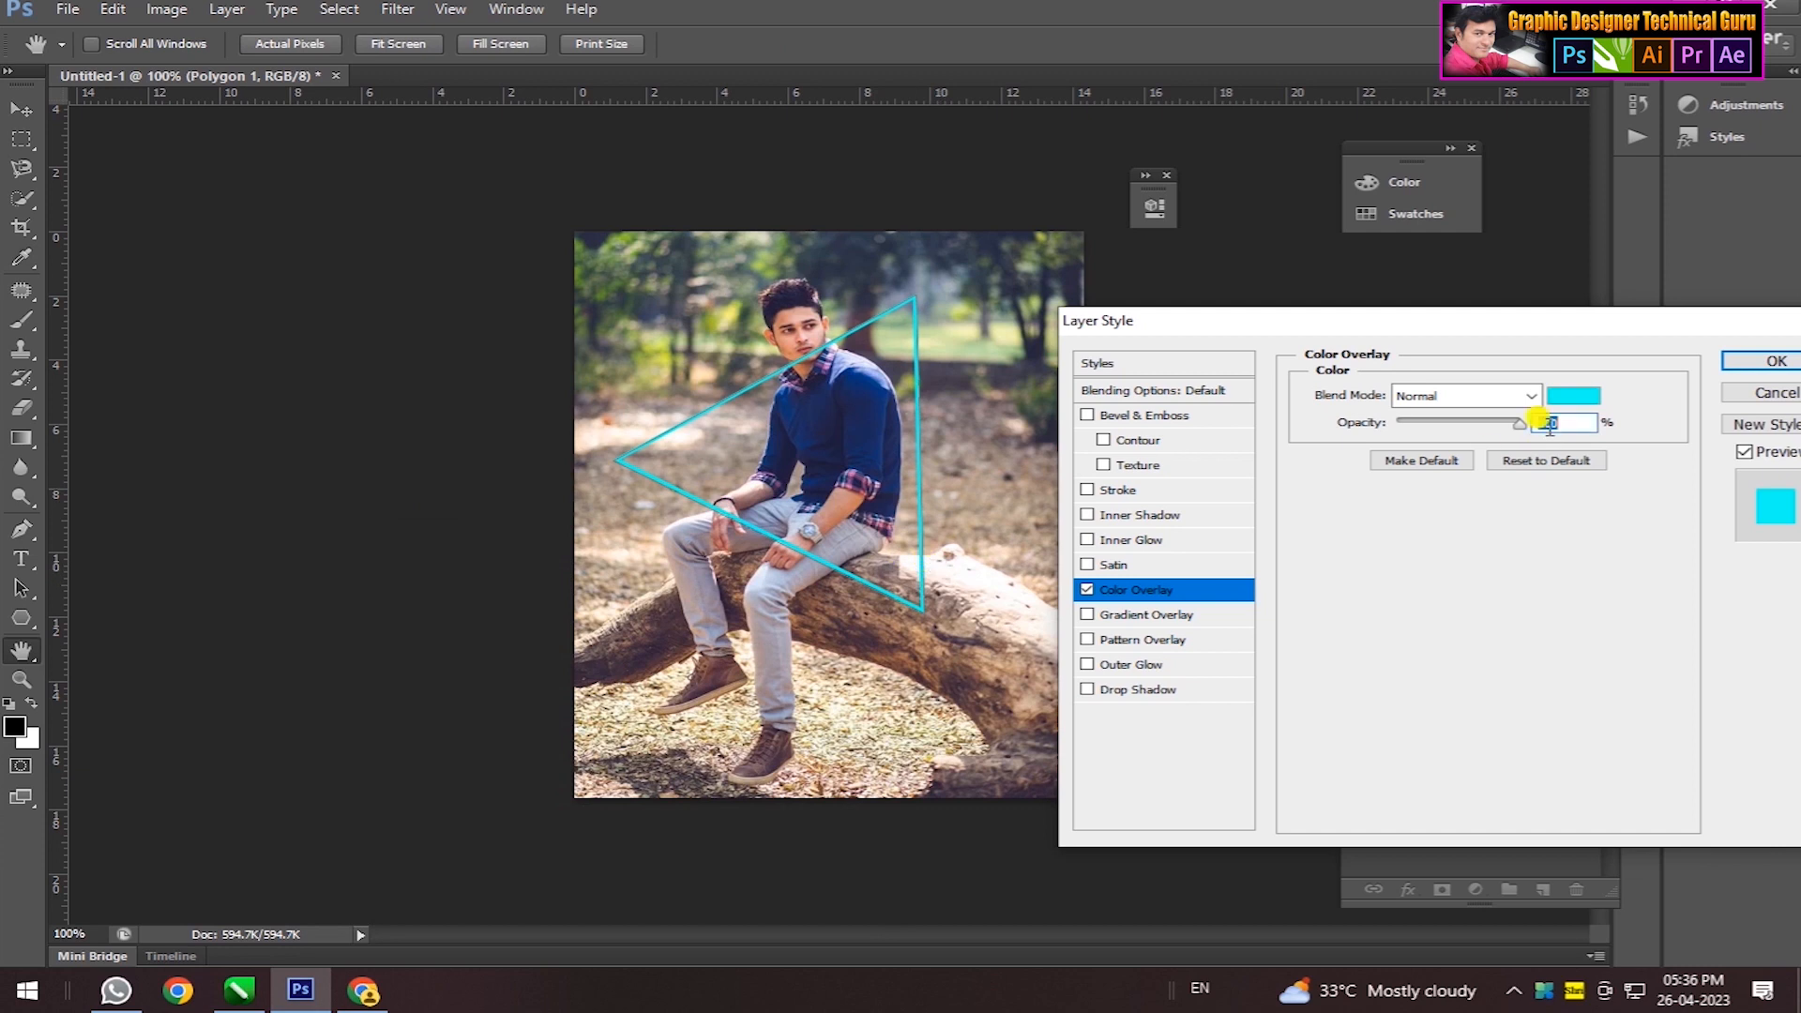
- Replace the Color Overlay with a Gradient Overlay based on the blue-and-gold preset, removing the dark stops from the gradient's middle
click(1148, 613)
click(1087, 589)
click(1454, 448)
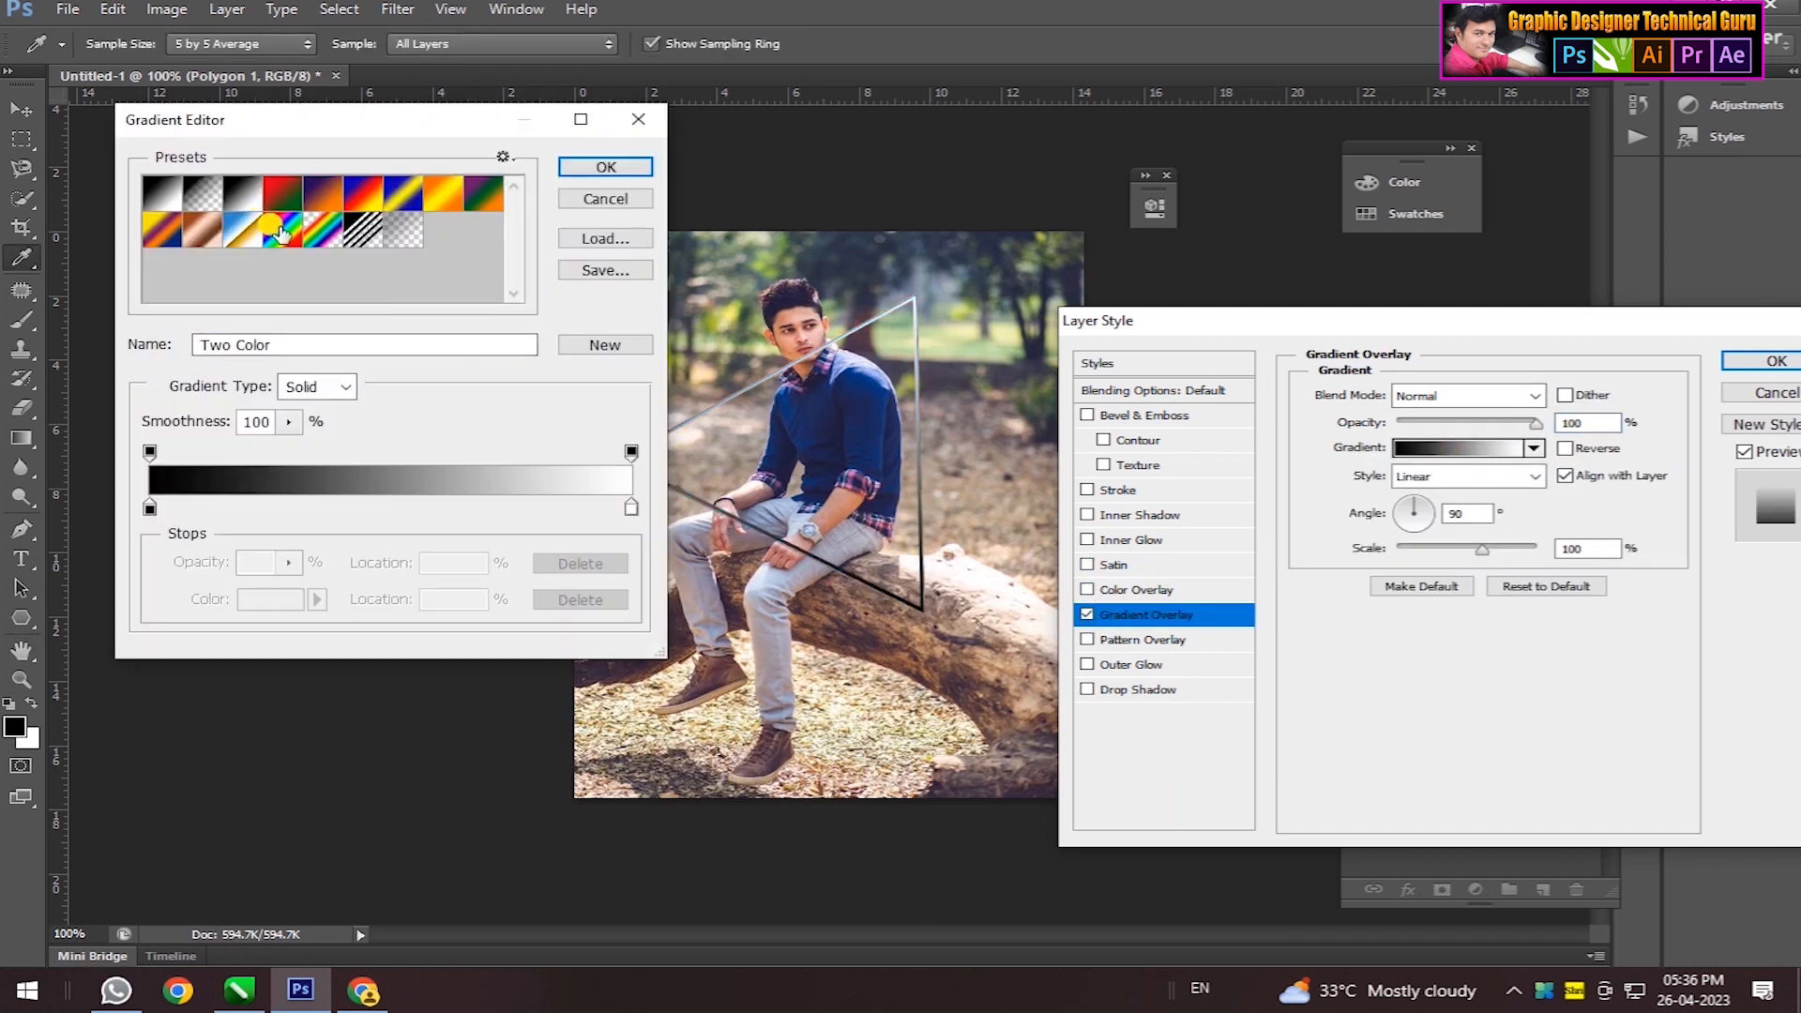
click(250, 229)
drag(403, 509, 426, 574)
mouse_move(458, 509)
mouse_down()
mouse_move(452, 553)
mouse_move(426, 522)
mouse_up()
- Recolour the gradient's end stop to 6073ff, remove the white middle stop, and accept the gradient
click(631, 514)
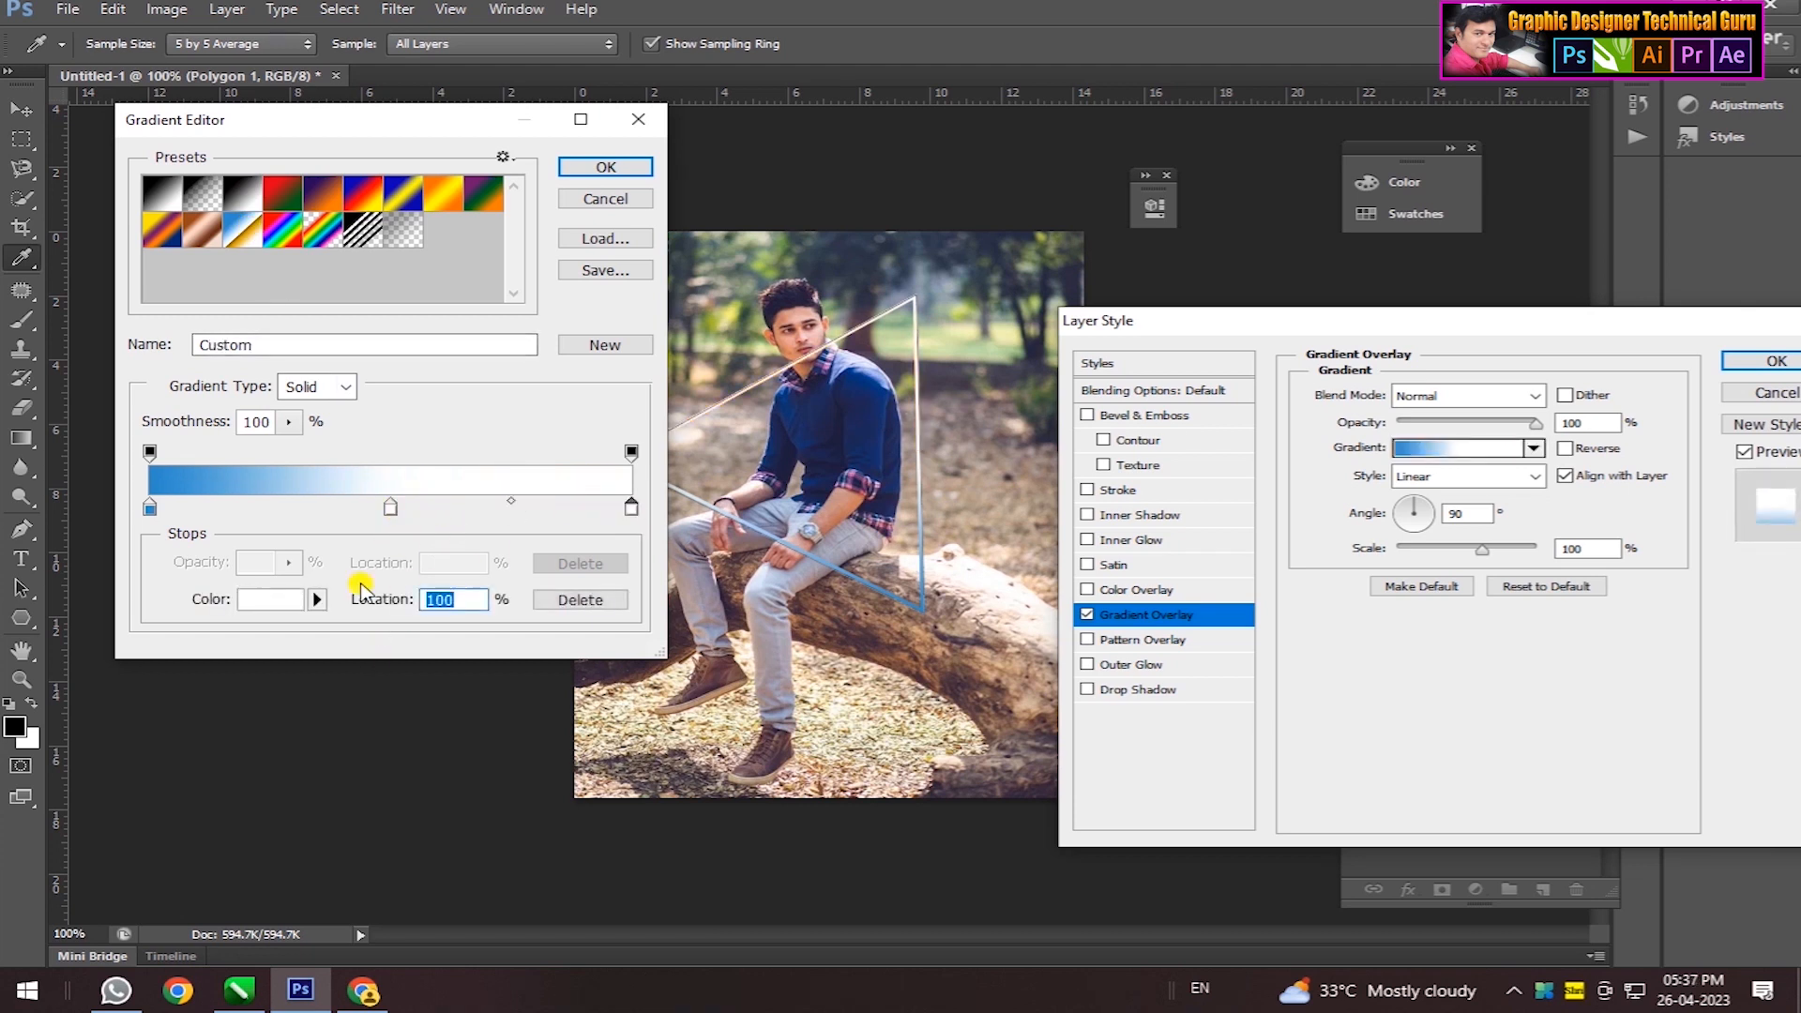
click(271, 600)
click(550, 695)
click(467, 625)
click(441, 606)
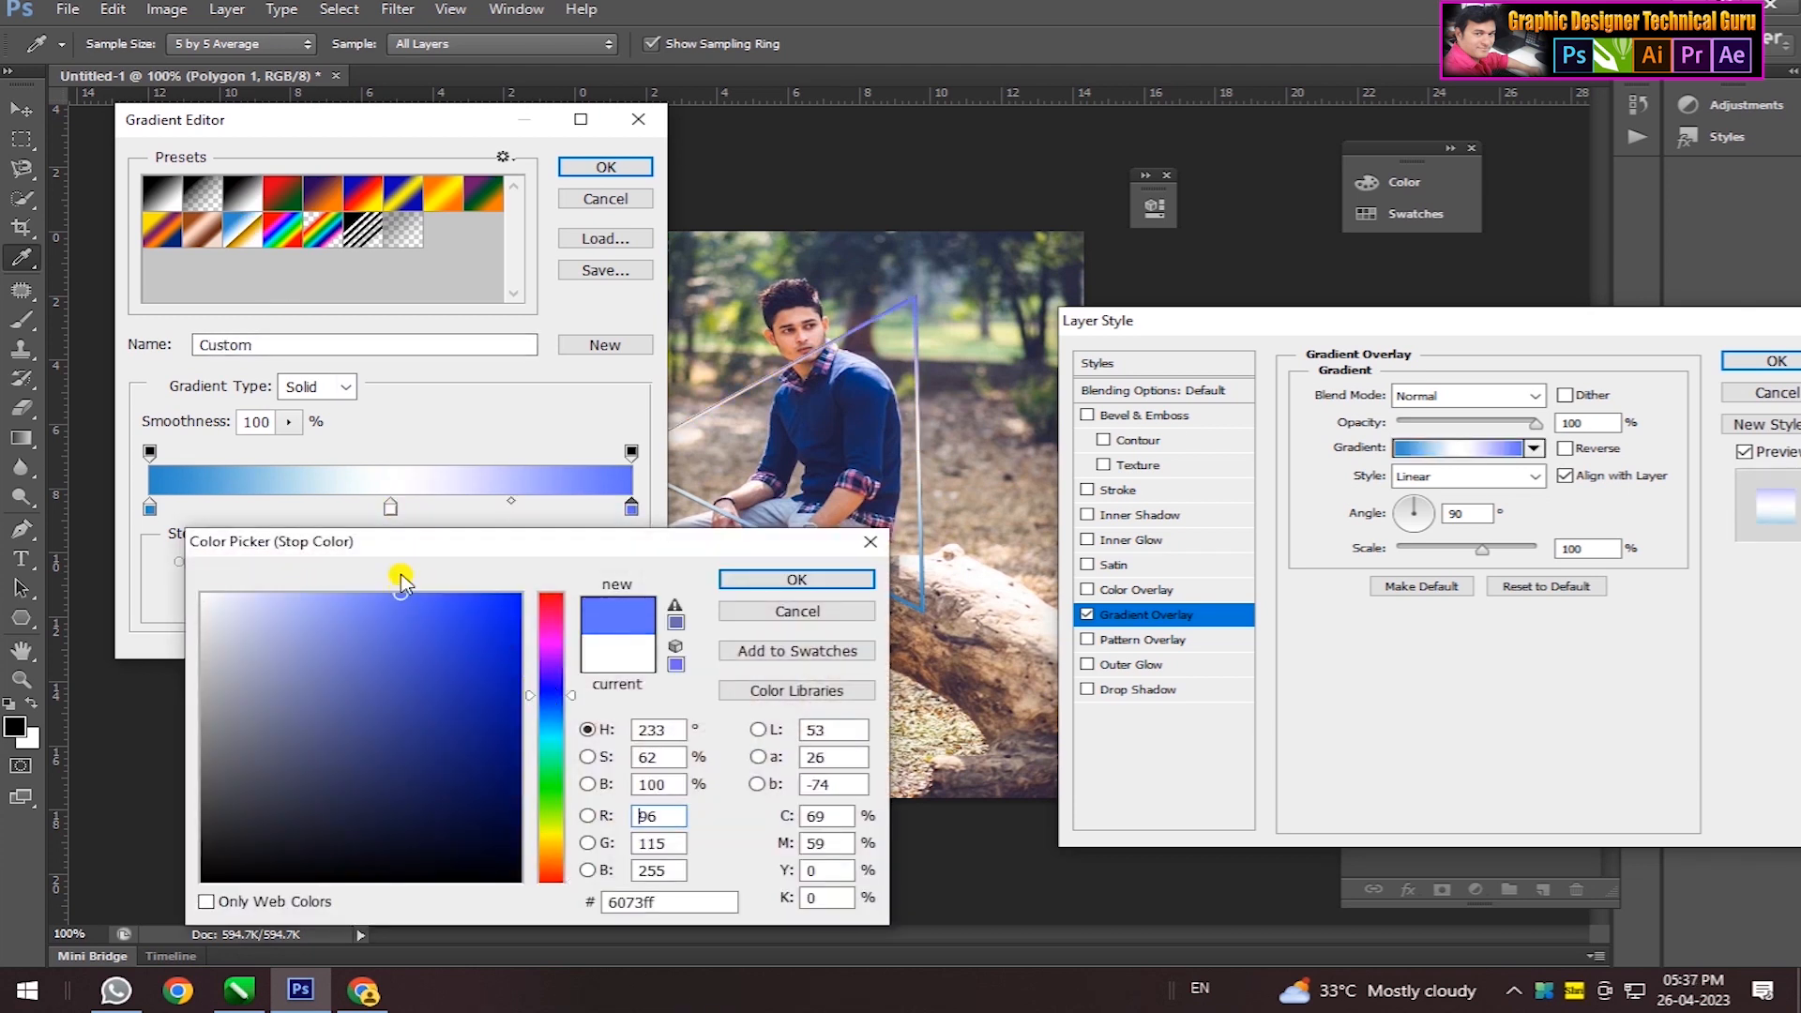
key(Return)
drag(390, 508, 321, 722)
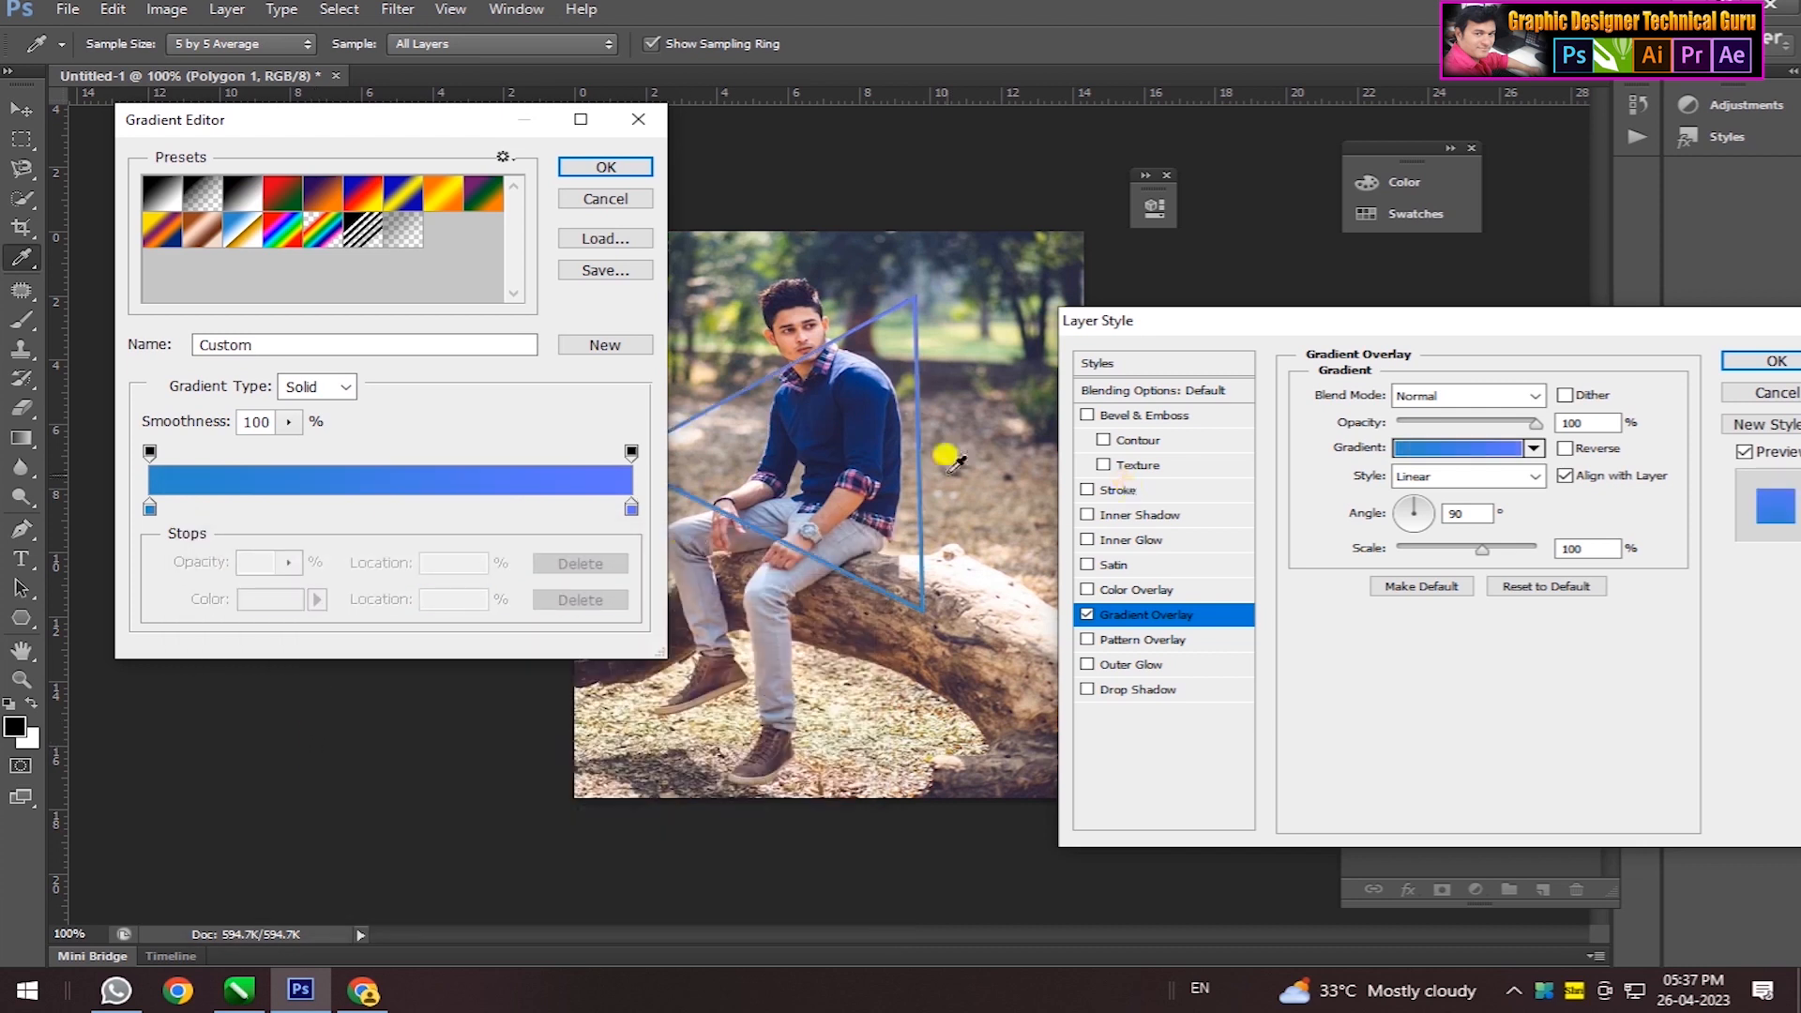
click(608, 171)
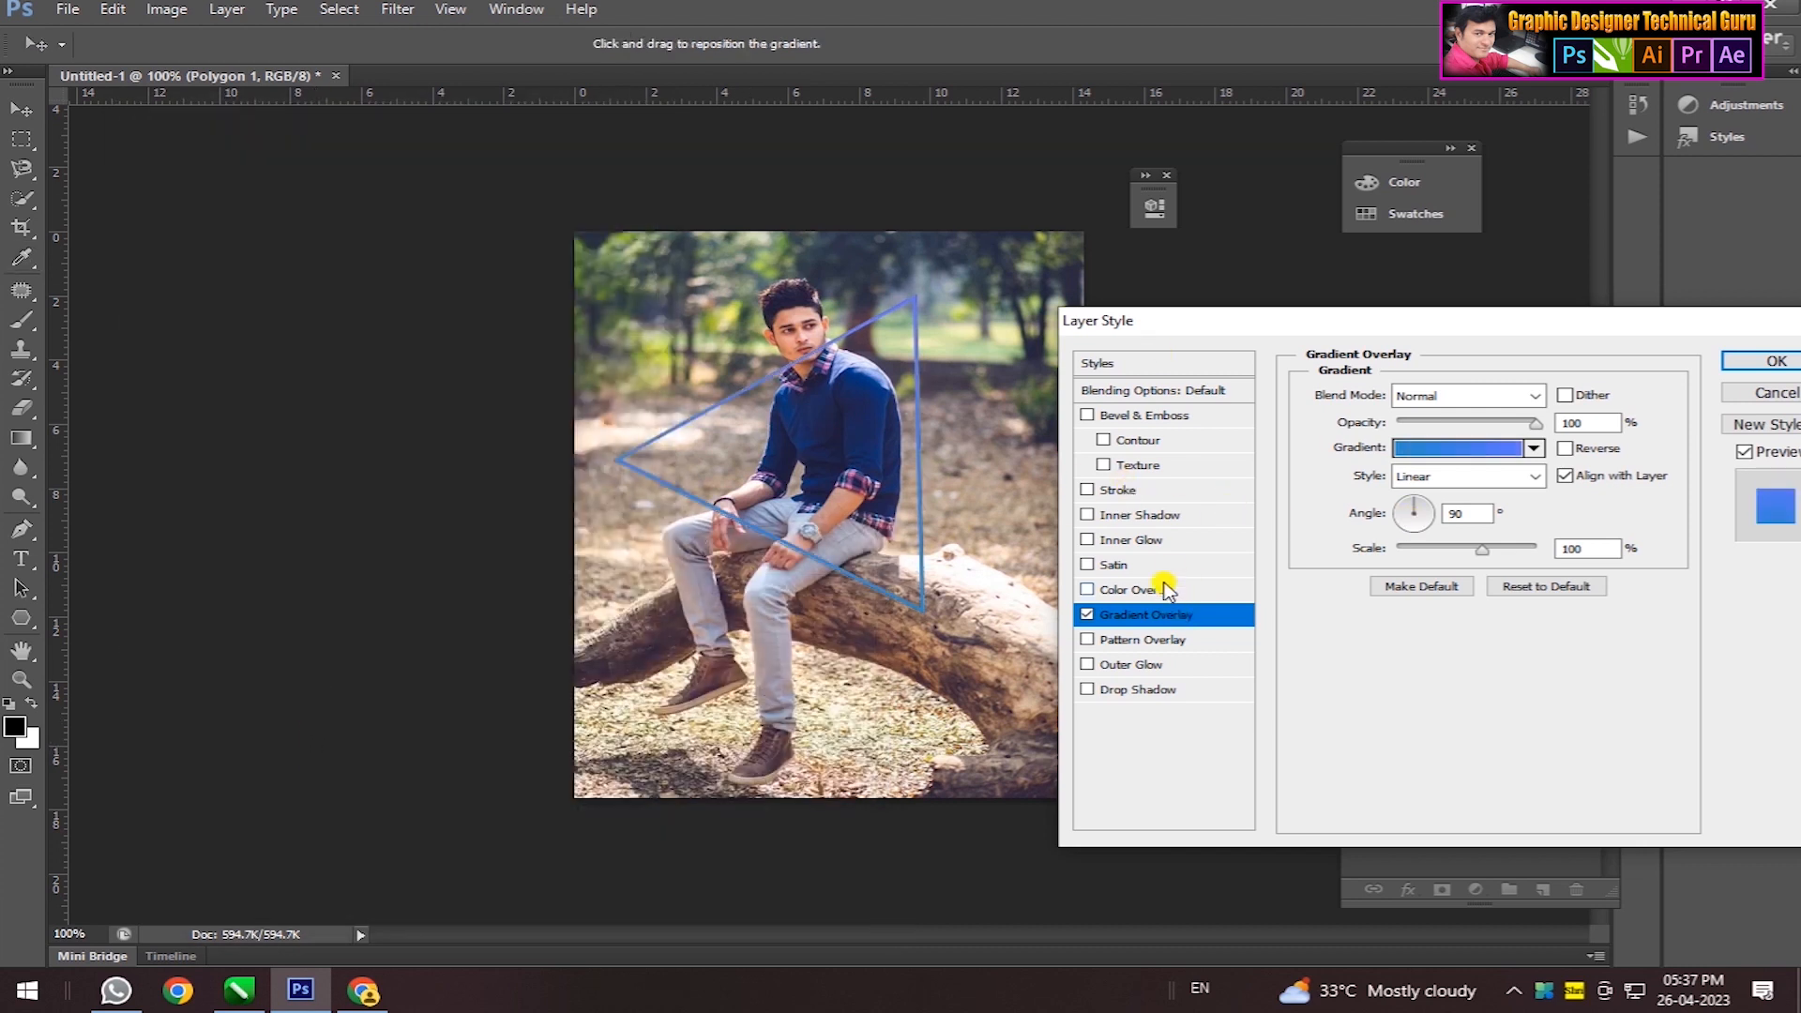
- Add a white (ffffff) Stroke effect to the triangle and apply the layer style
click(1193, 488)
click(1369, 549)
drag(330, 692, 131, 541)
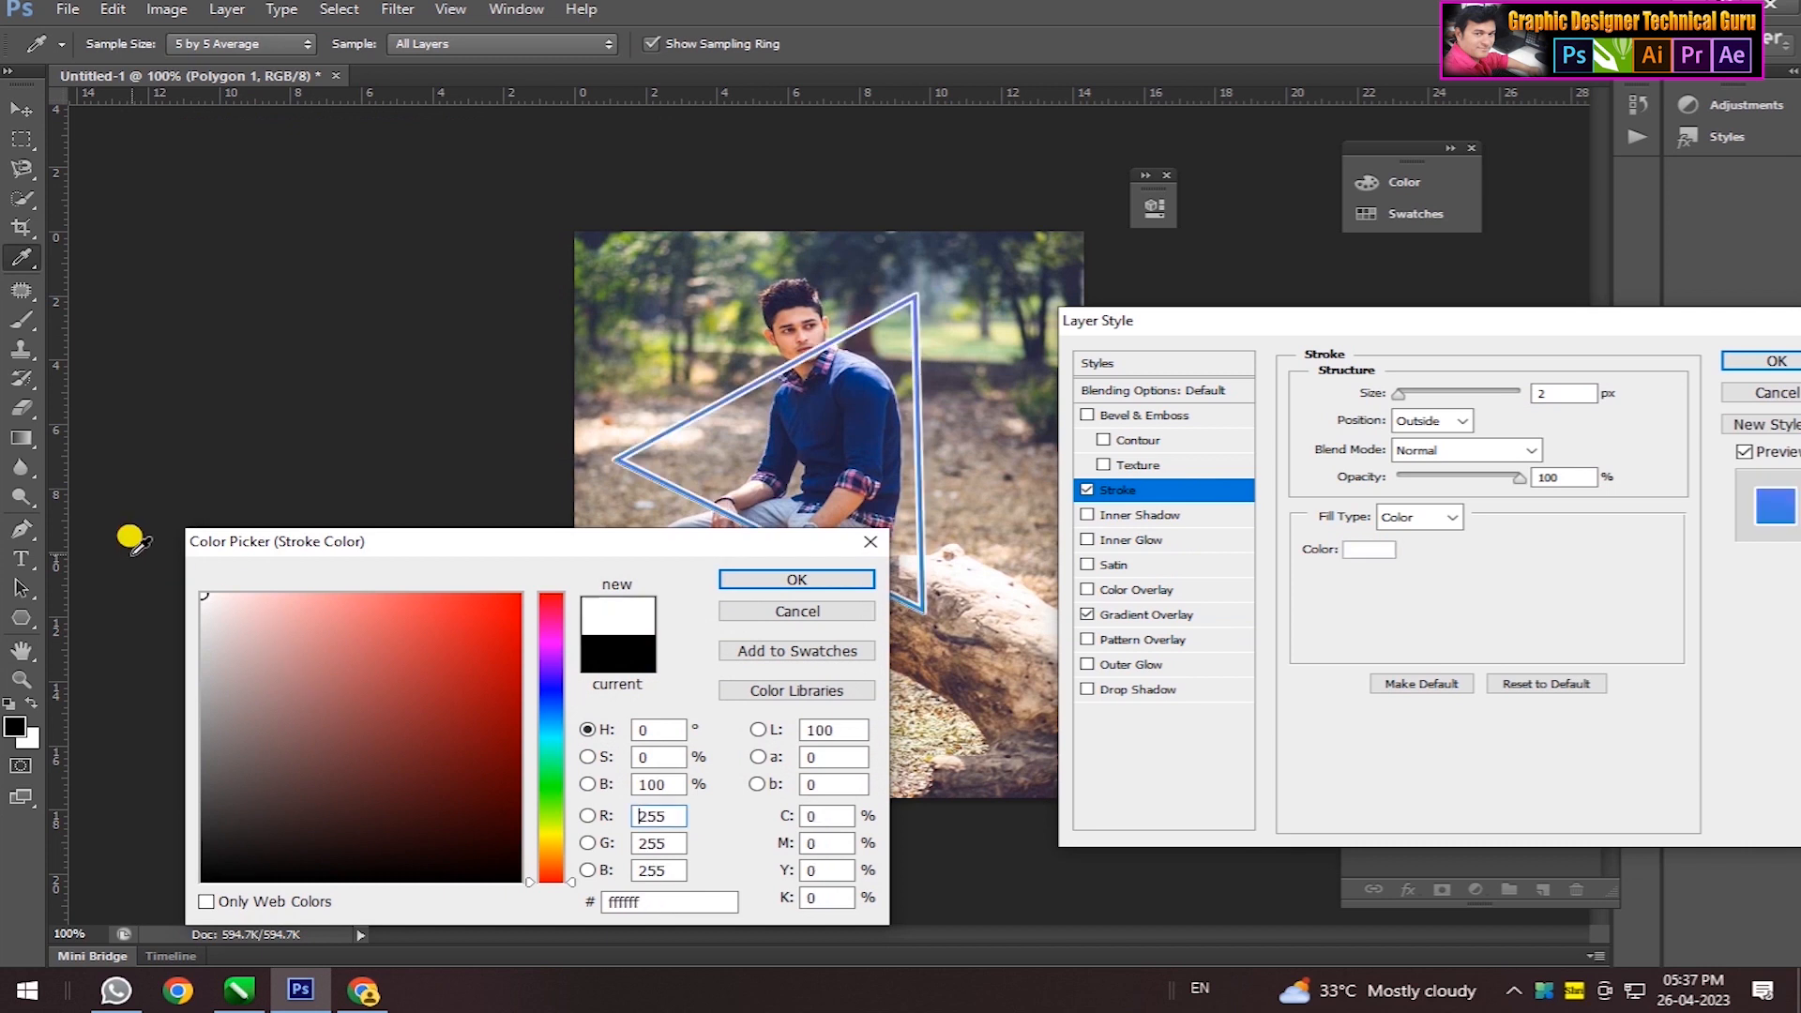
click(827, 581)
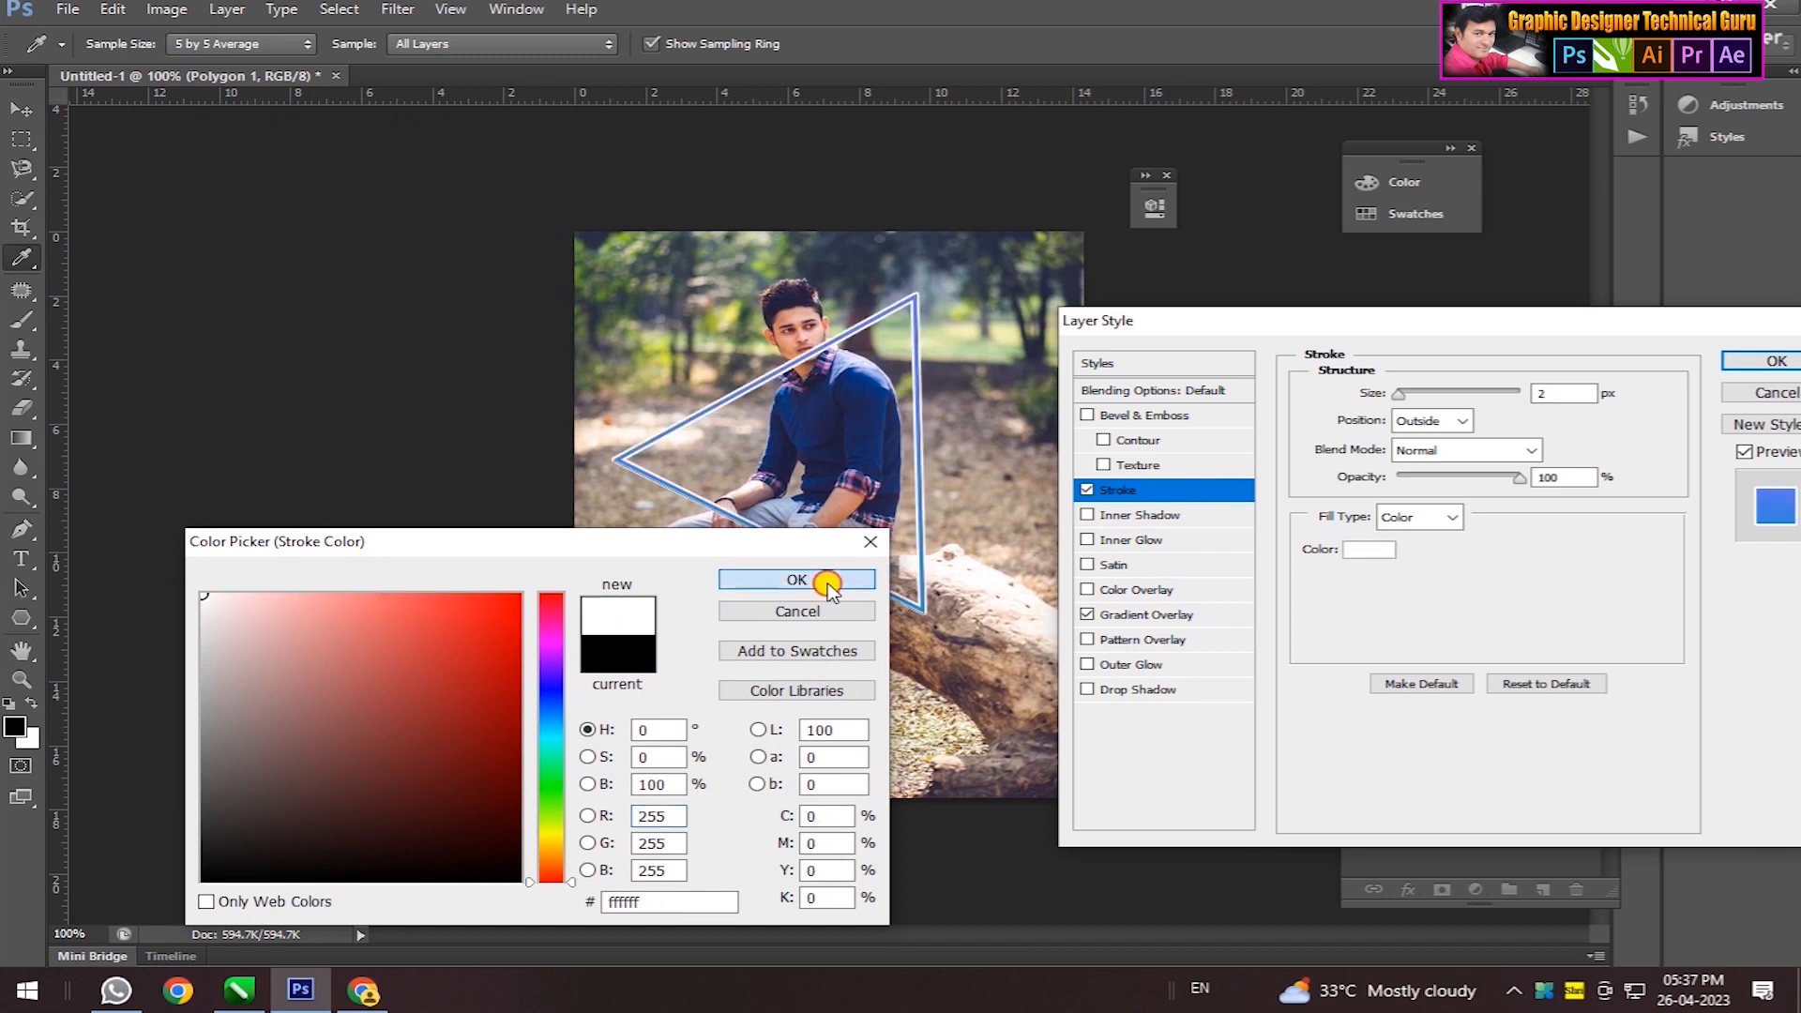
click(1742, 364)
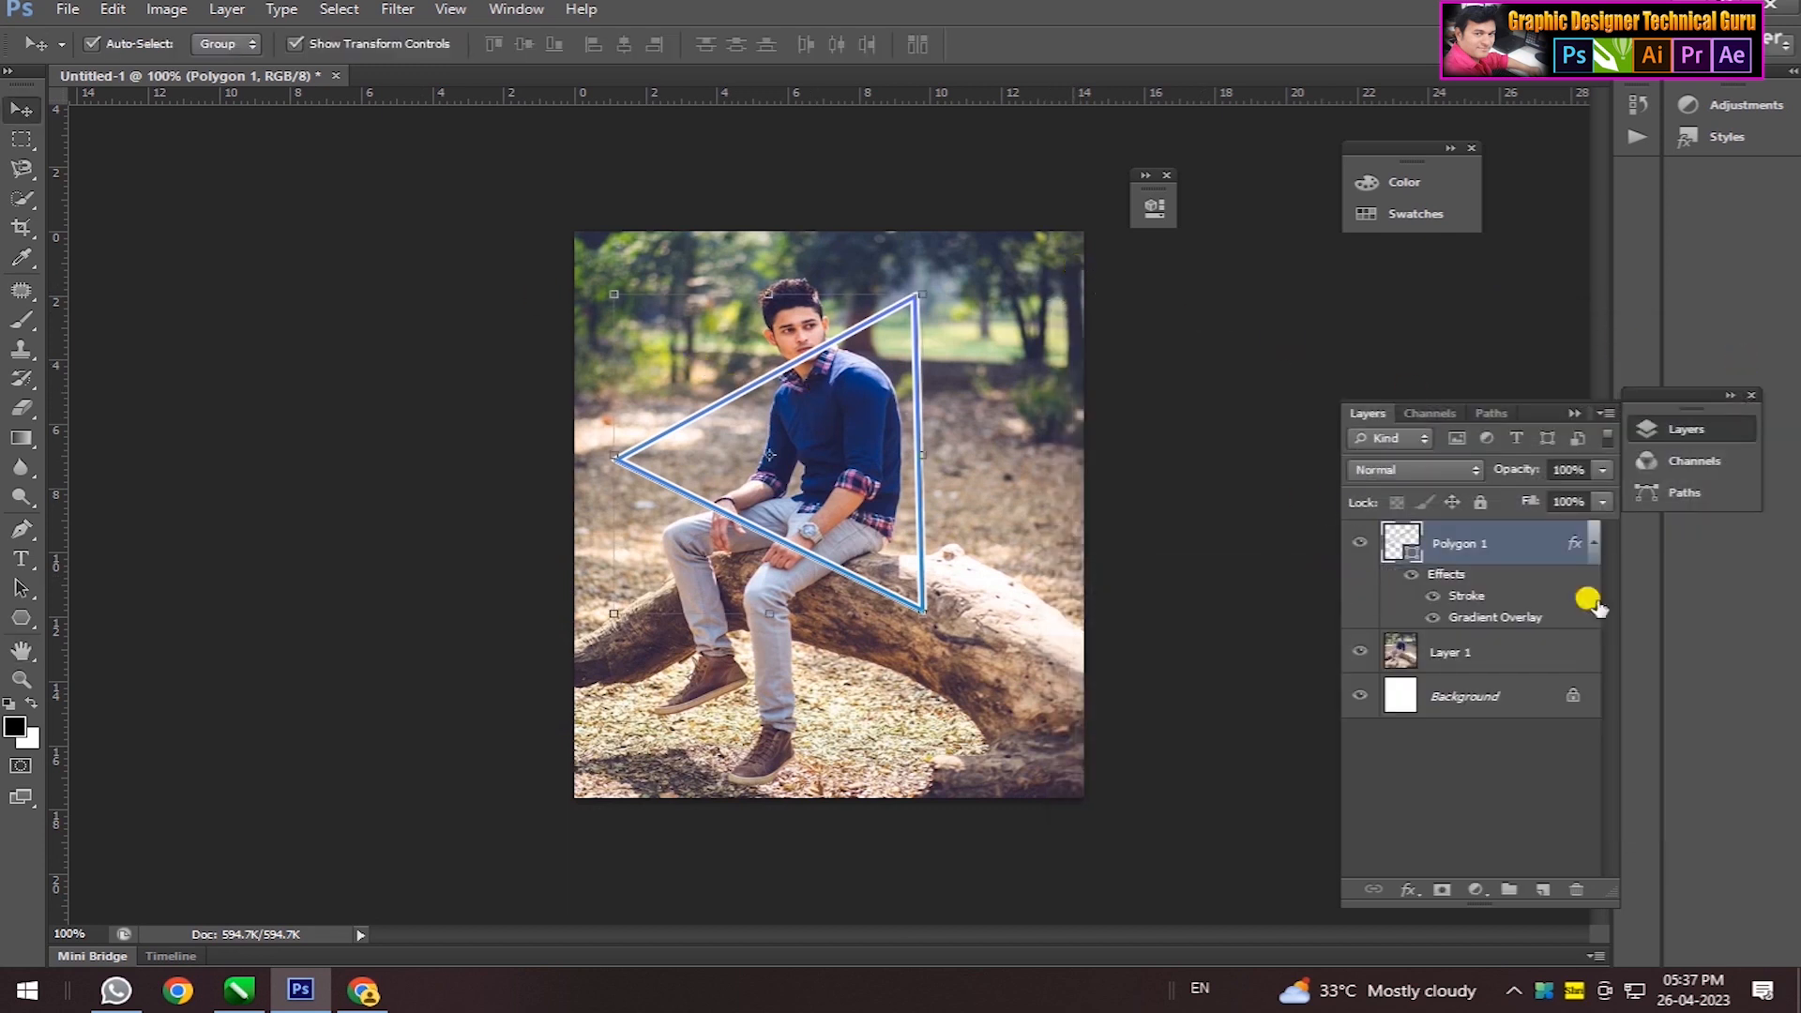
- Add a Drop Shadow to the triangle with a distance of 0 px and a bright cyan-blue colour (00d8ff)
click(1408, 891)
click(1426, 868)
drag(1401, 493, 1214, 510)
click(1573, 395)
click(548, 734)
click(501, 624)
click(796, 579)
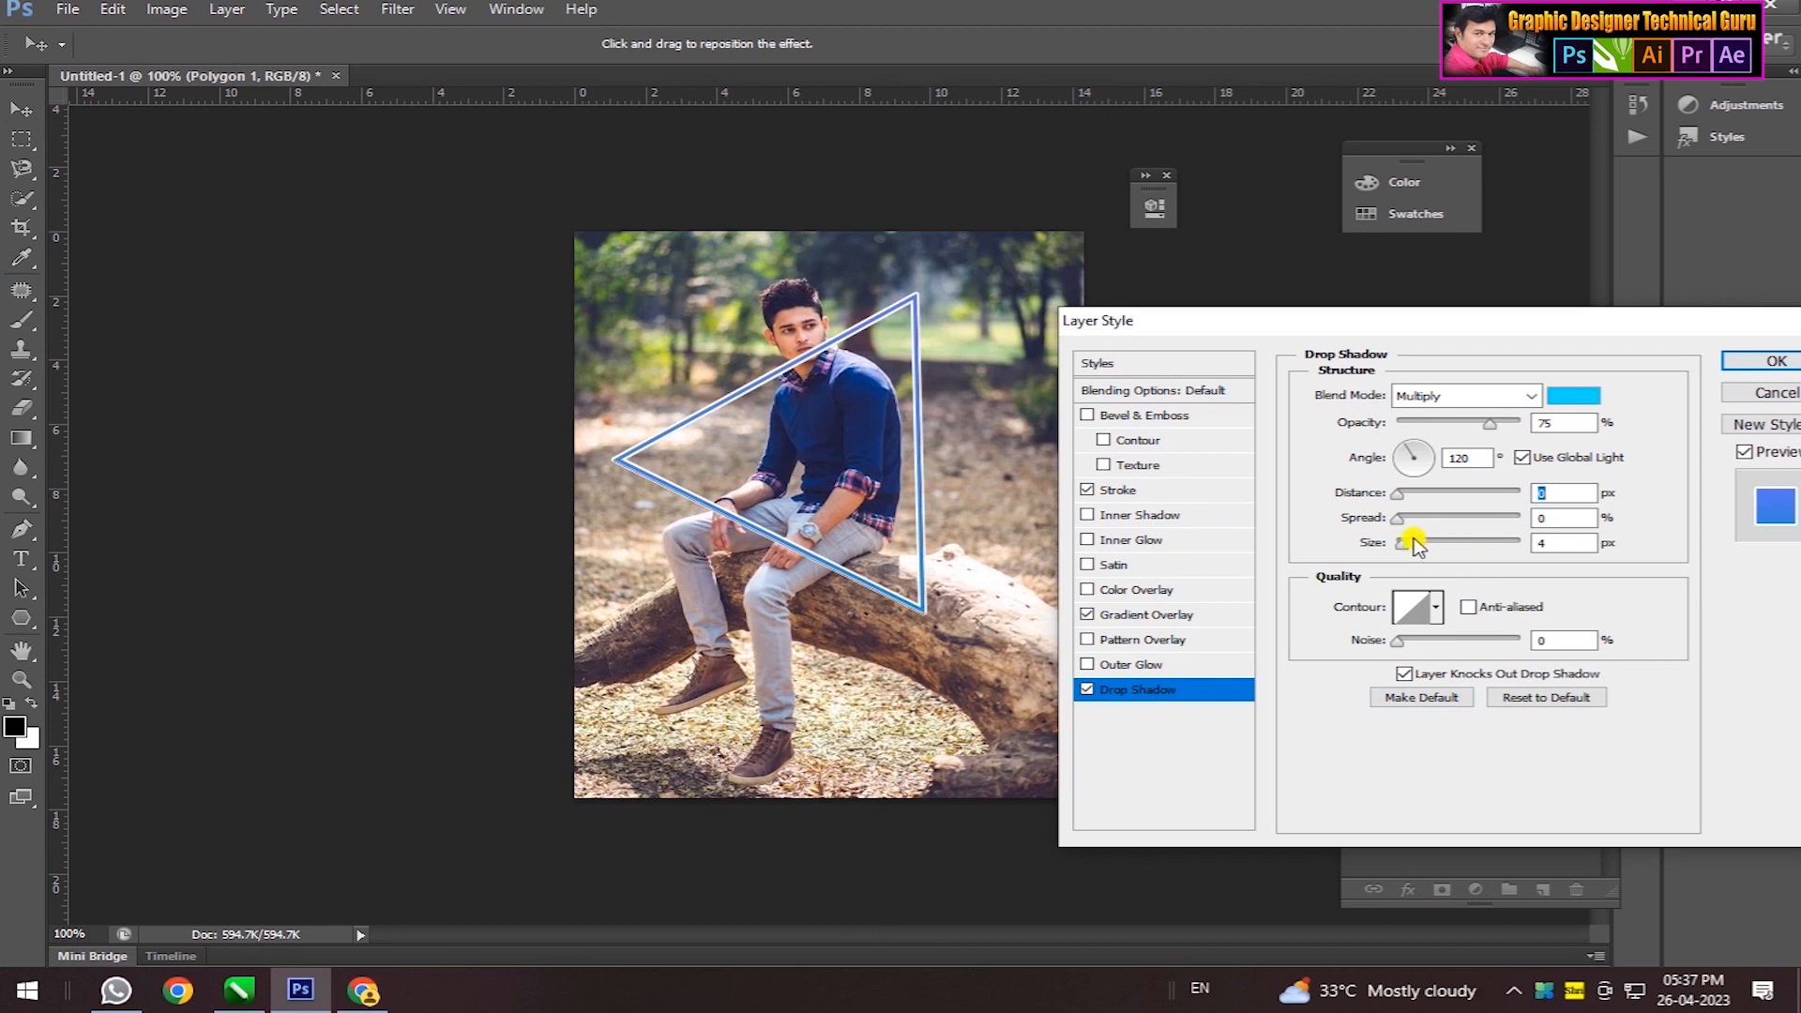
- Set the drop shadow to Normal blend mode, 100% opacity, 15% spread and 21 px size
mouse_move(1407, 545)
mouse_down()
mouse_move(1445, 543)
mouse_move(1417, 518)
mouse_move(1416, 558)
mouse_up()
click(1468, 398)
click(1444, 414)
drag(1490, 424, 1552, 427)
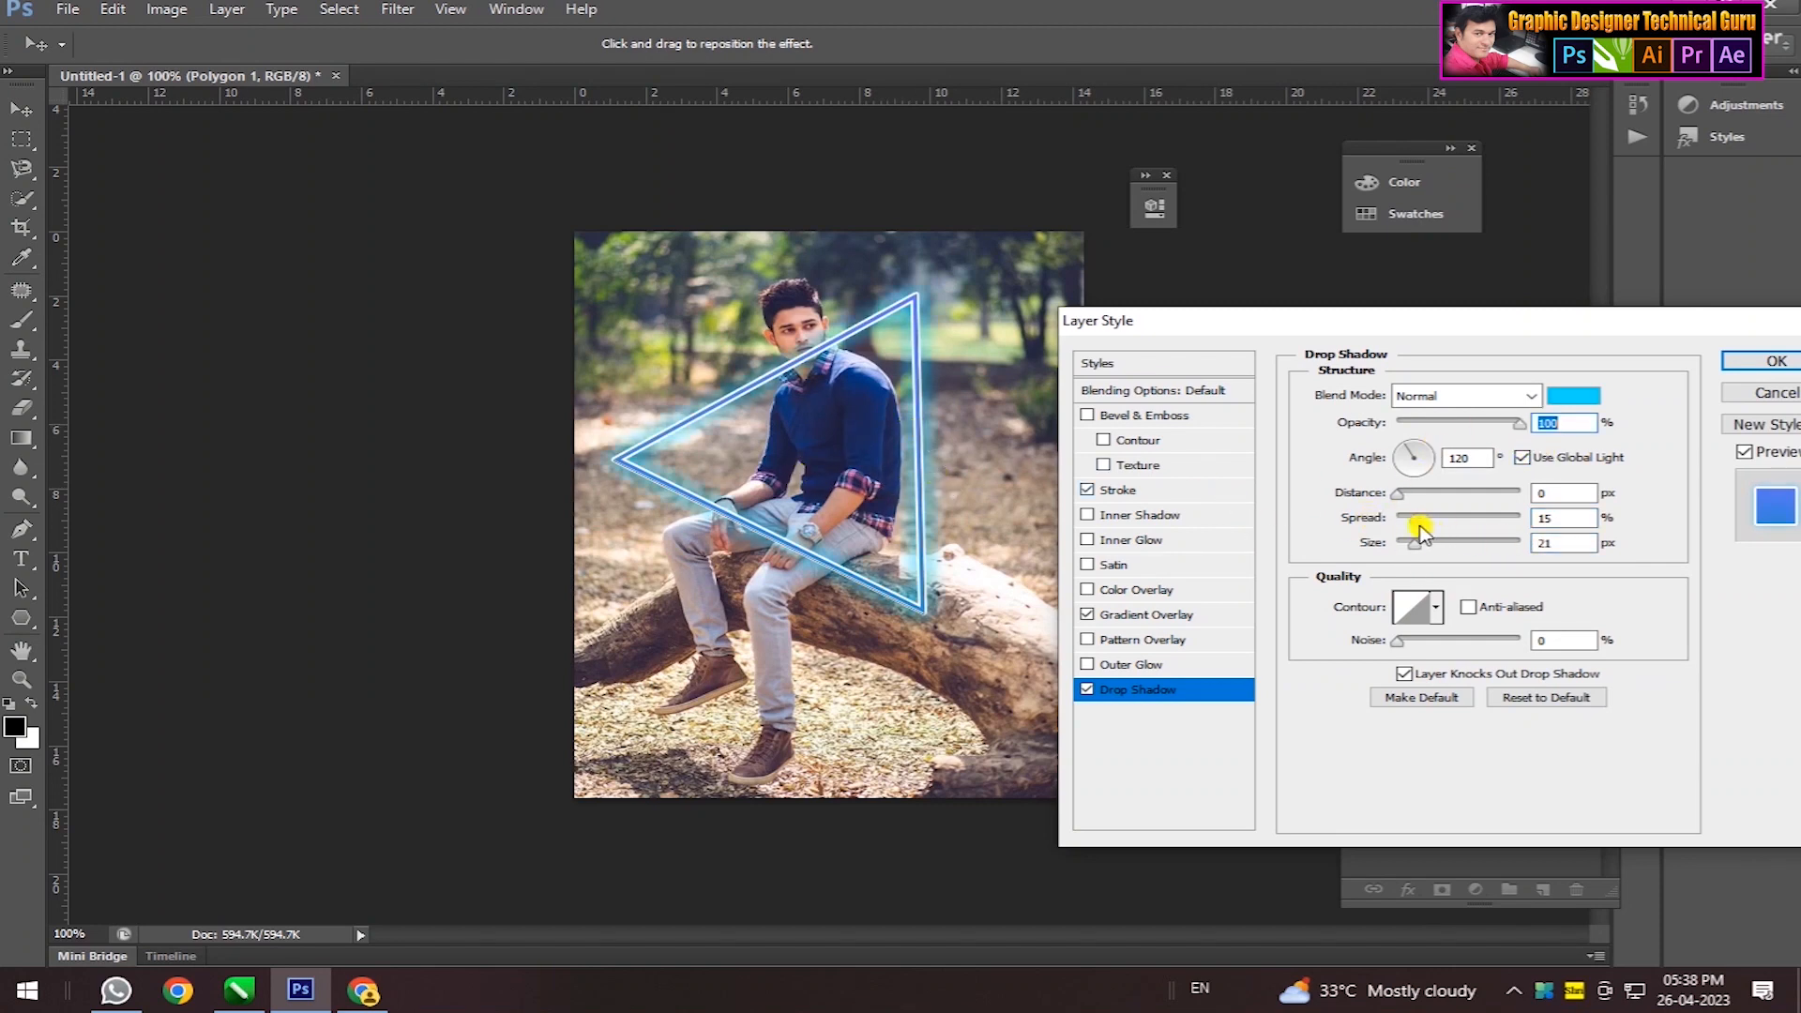
- Shift the drop shadow's colour to a deeper blue (0096ff)
click(1574, 395)
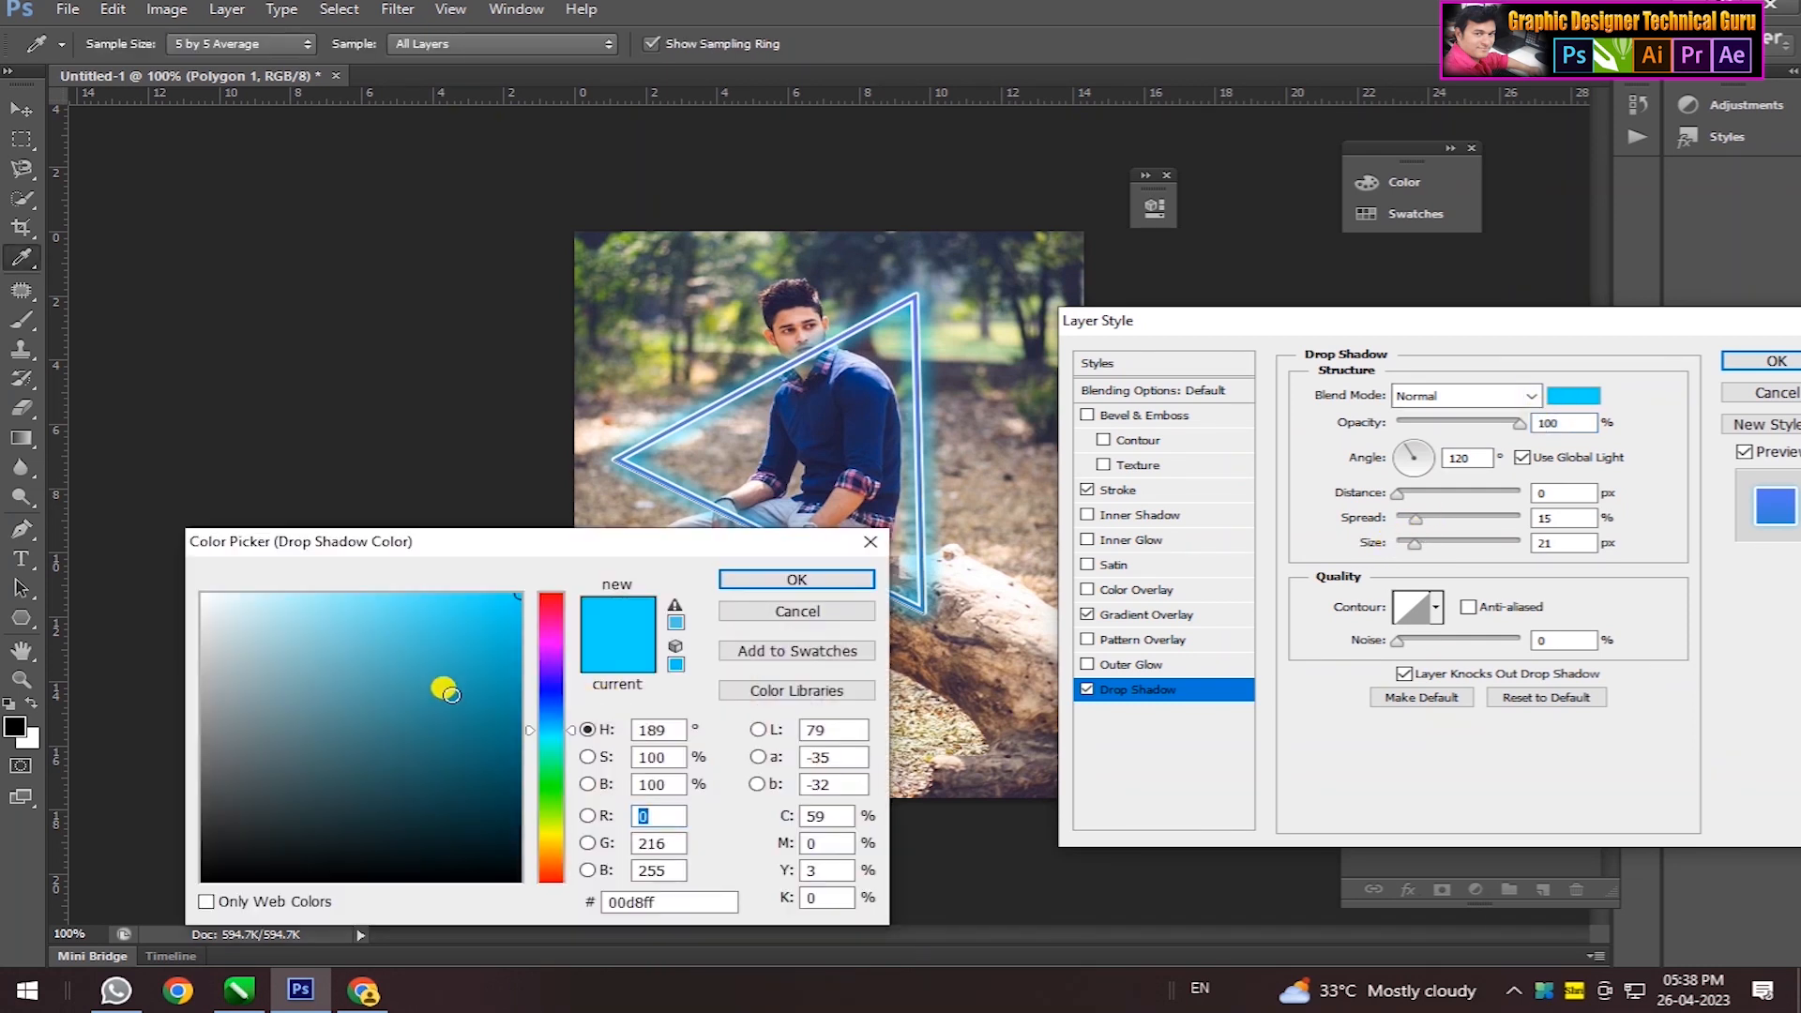
drag(531, 734, 531, 720)
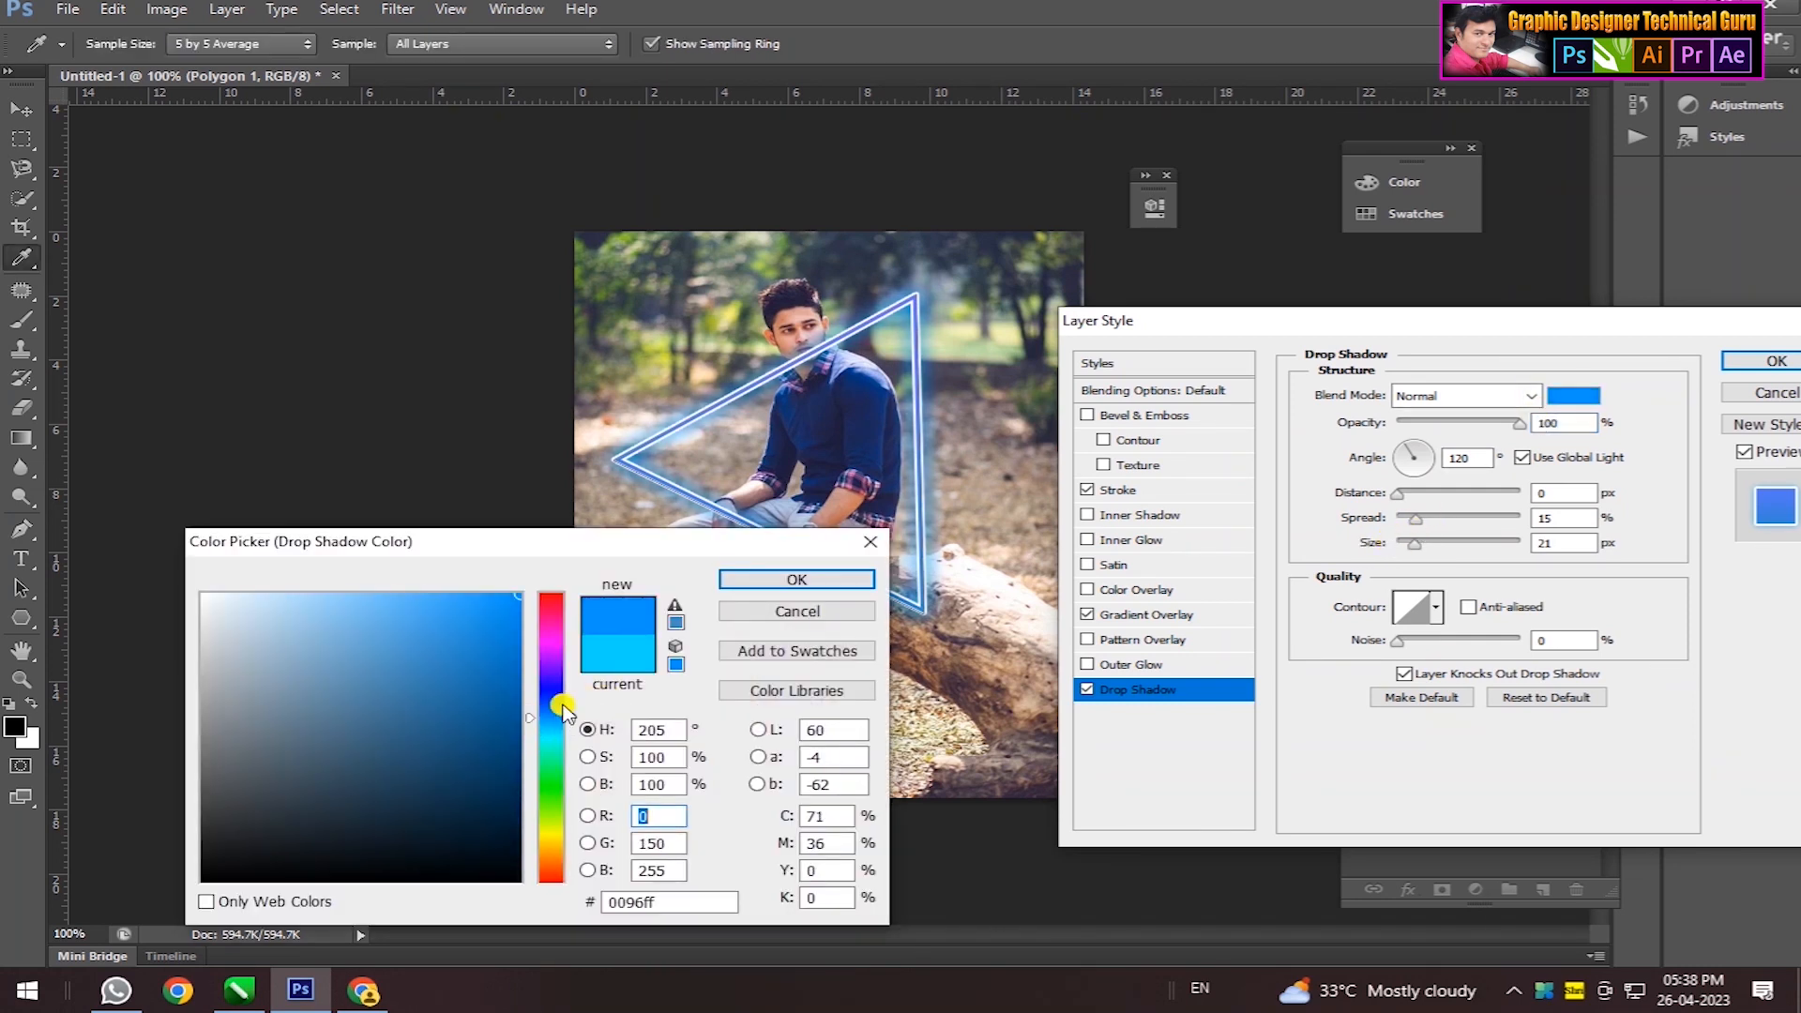
click(767, 579)
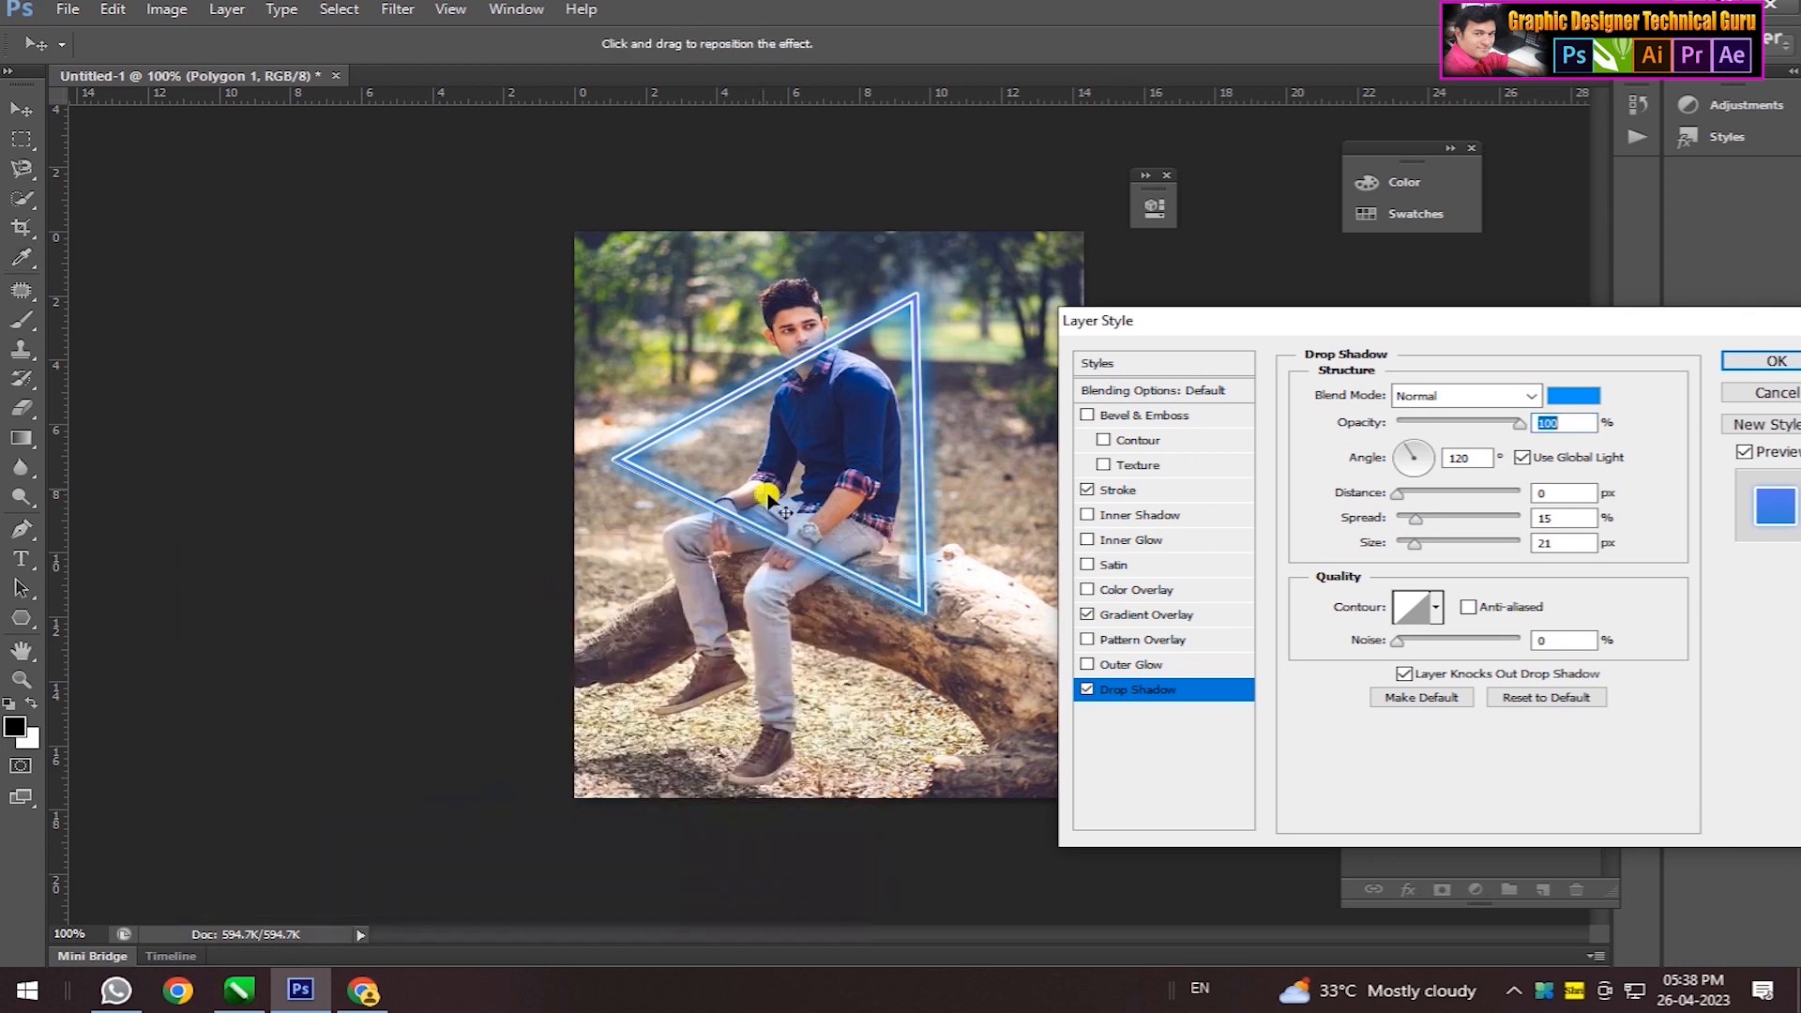
- Try the Dissolve blend mode on the drop shadow, then return it to Normal
click(1531, 395)
click(1449, 415)
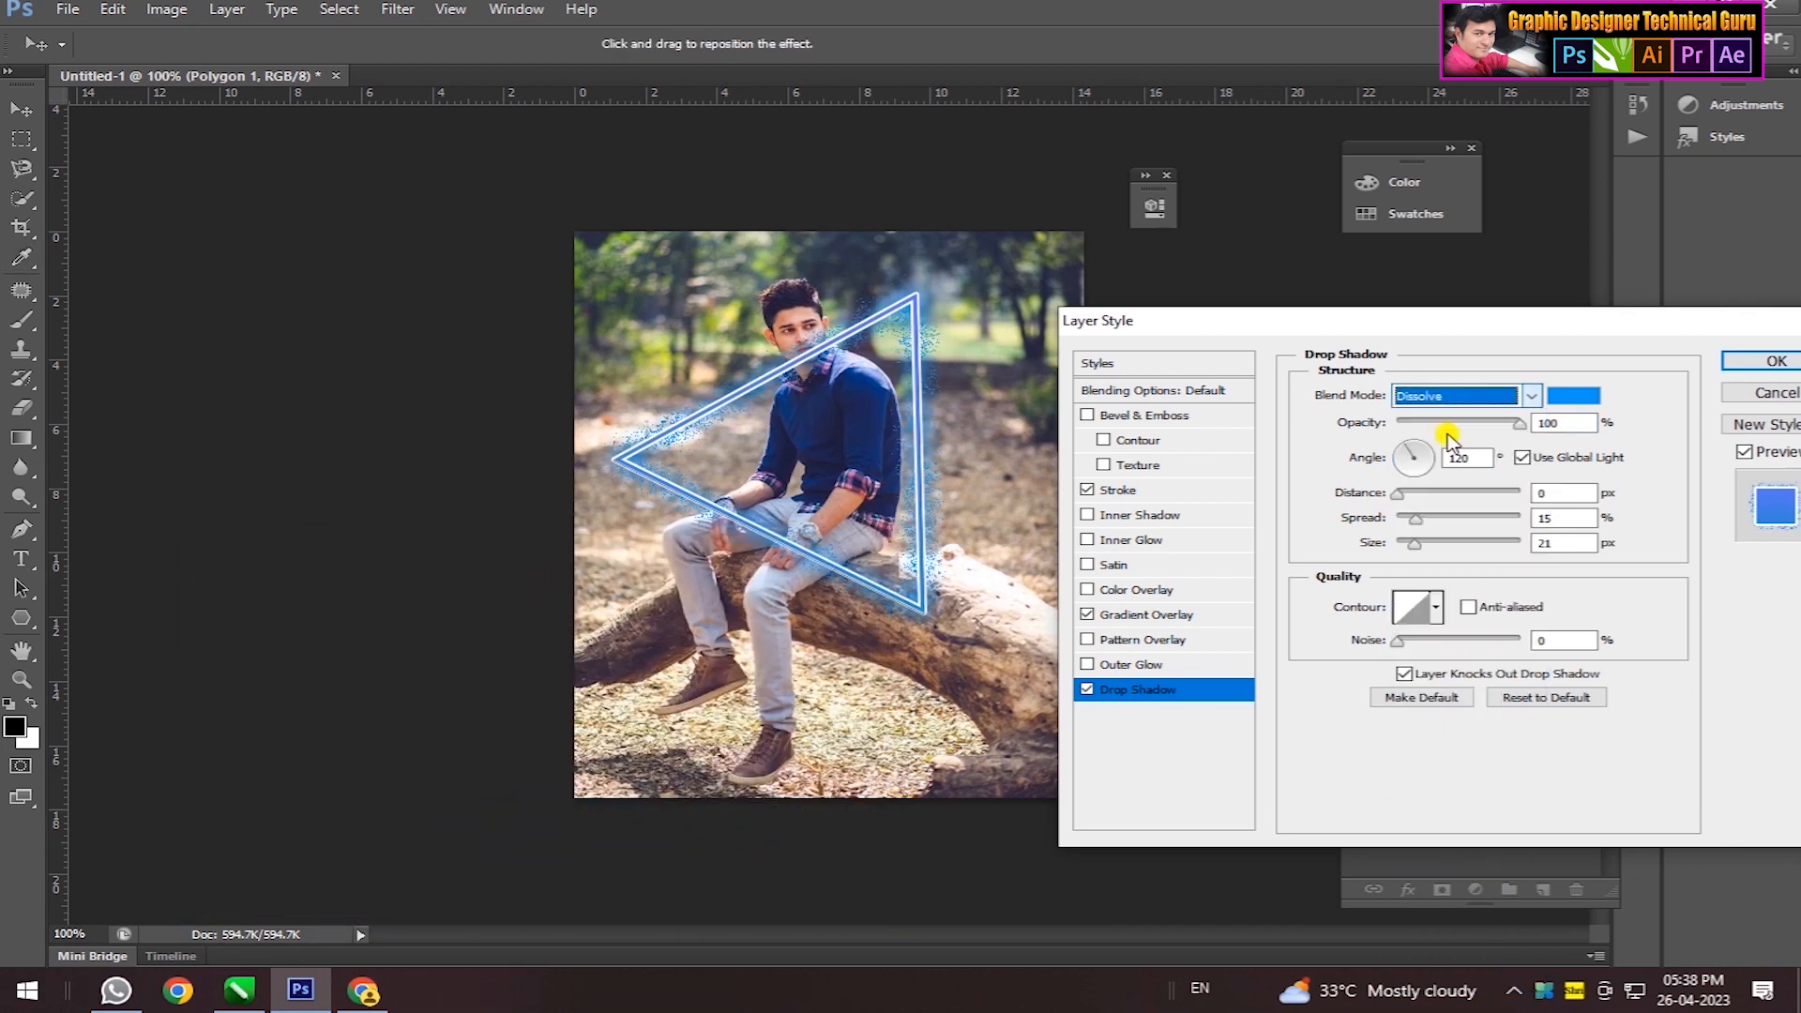
click(1460, 396)
click(1435, 390)
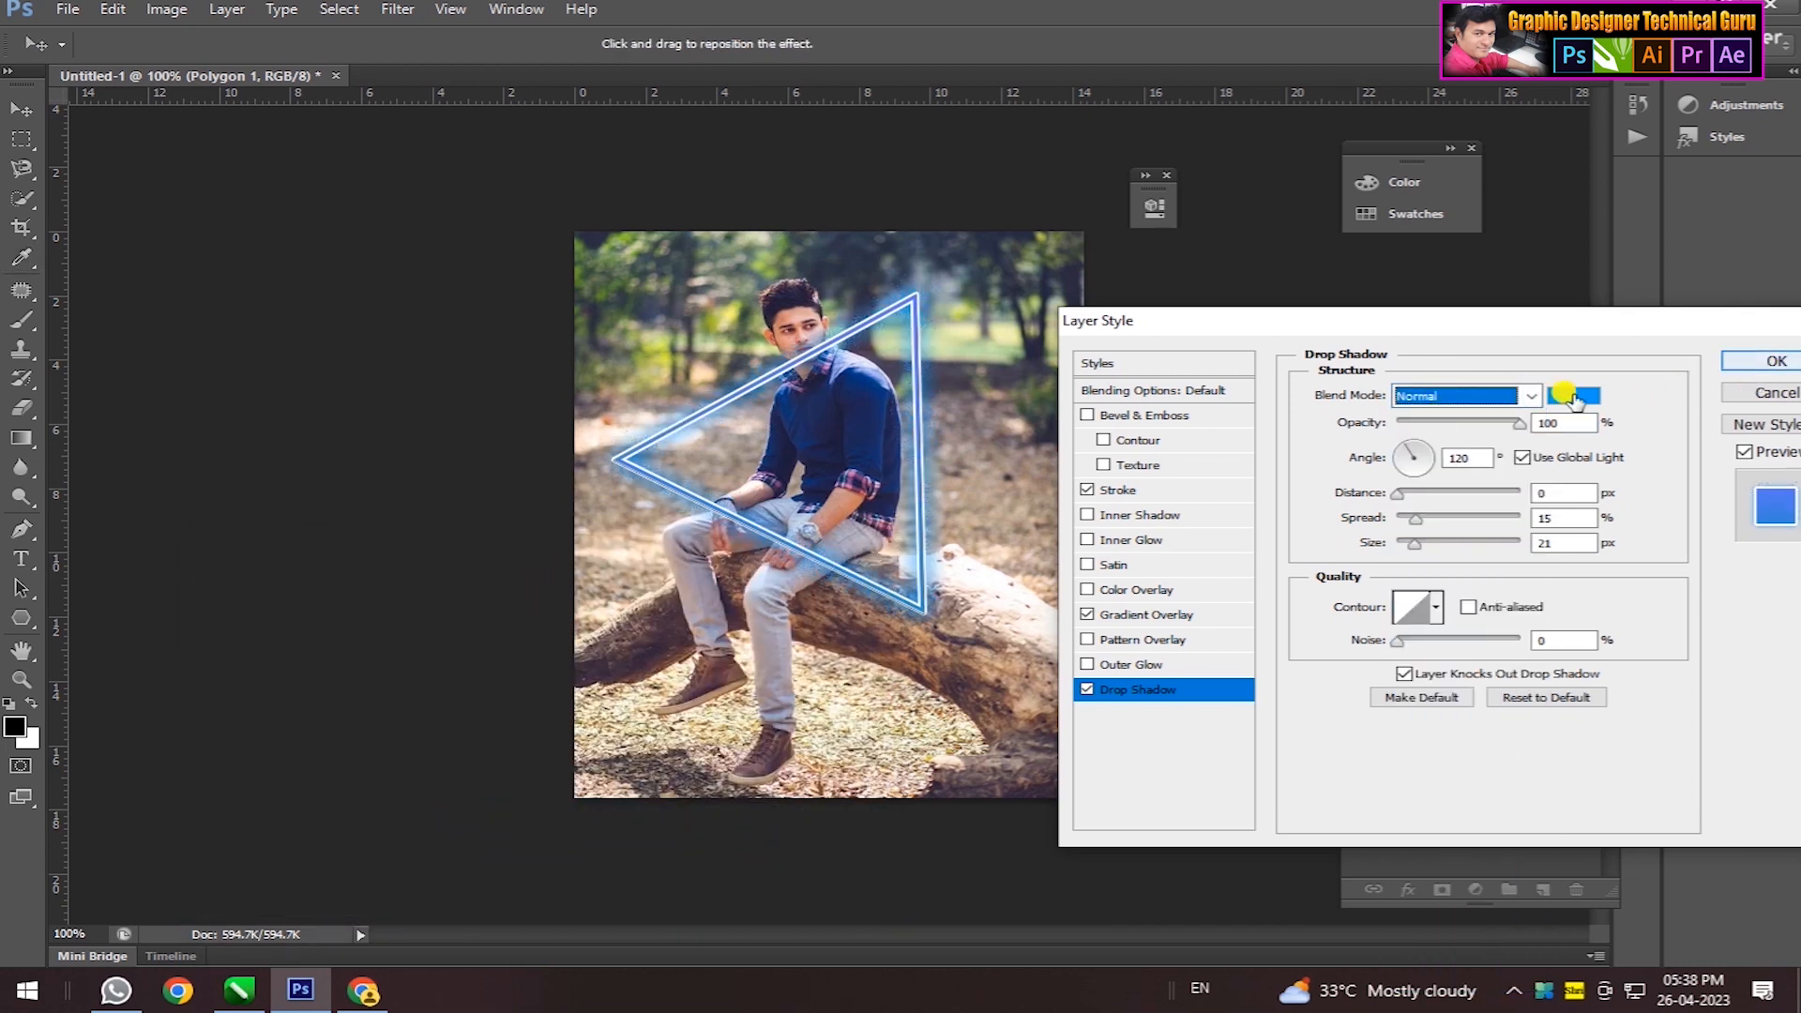
- Darken the shadow's blue slightly, set its spread to 29%, and apply the layer style
click(1574, 396)
click(521, 616)
click(880, 579)
drag(1411, 529, 1428, 524)
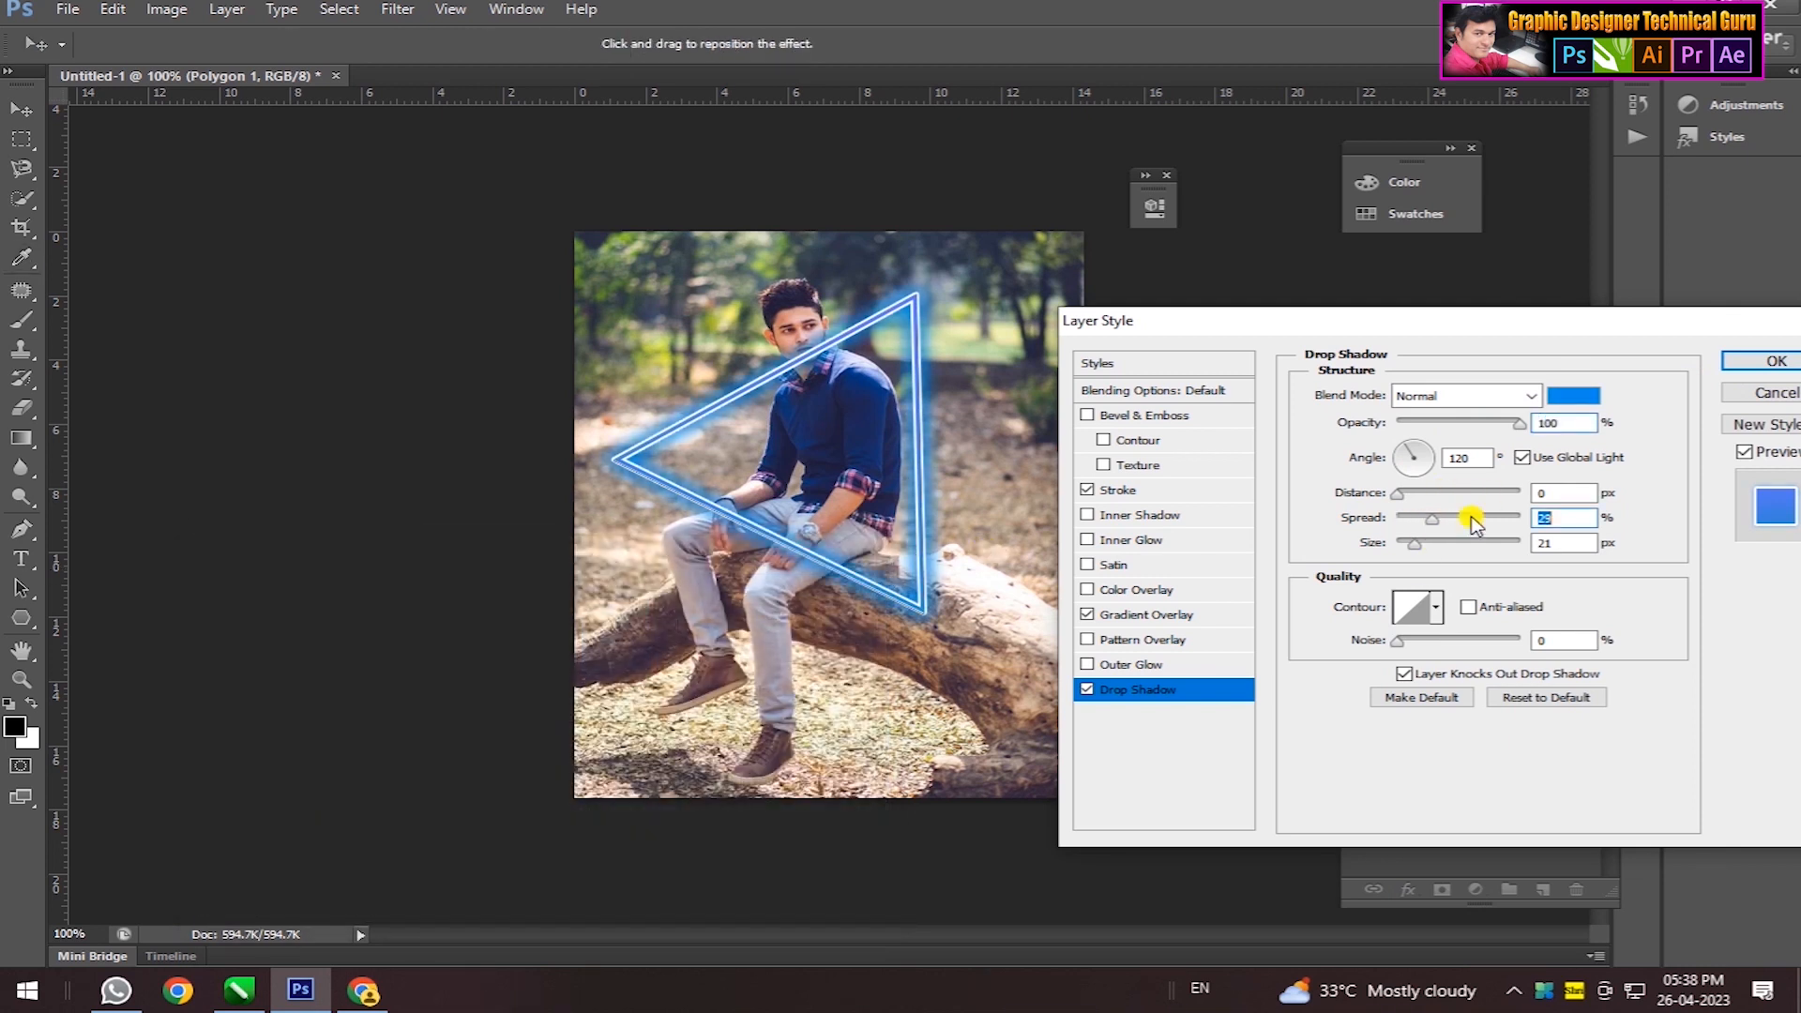
click(1759, 362)
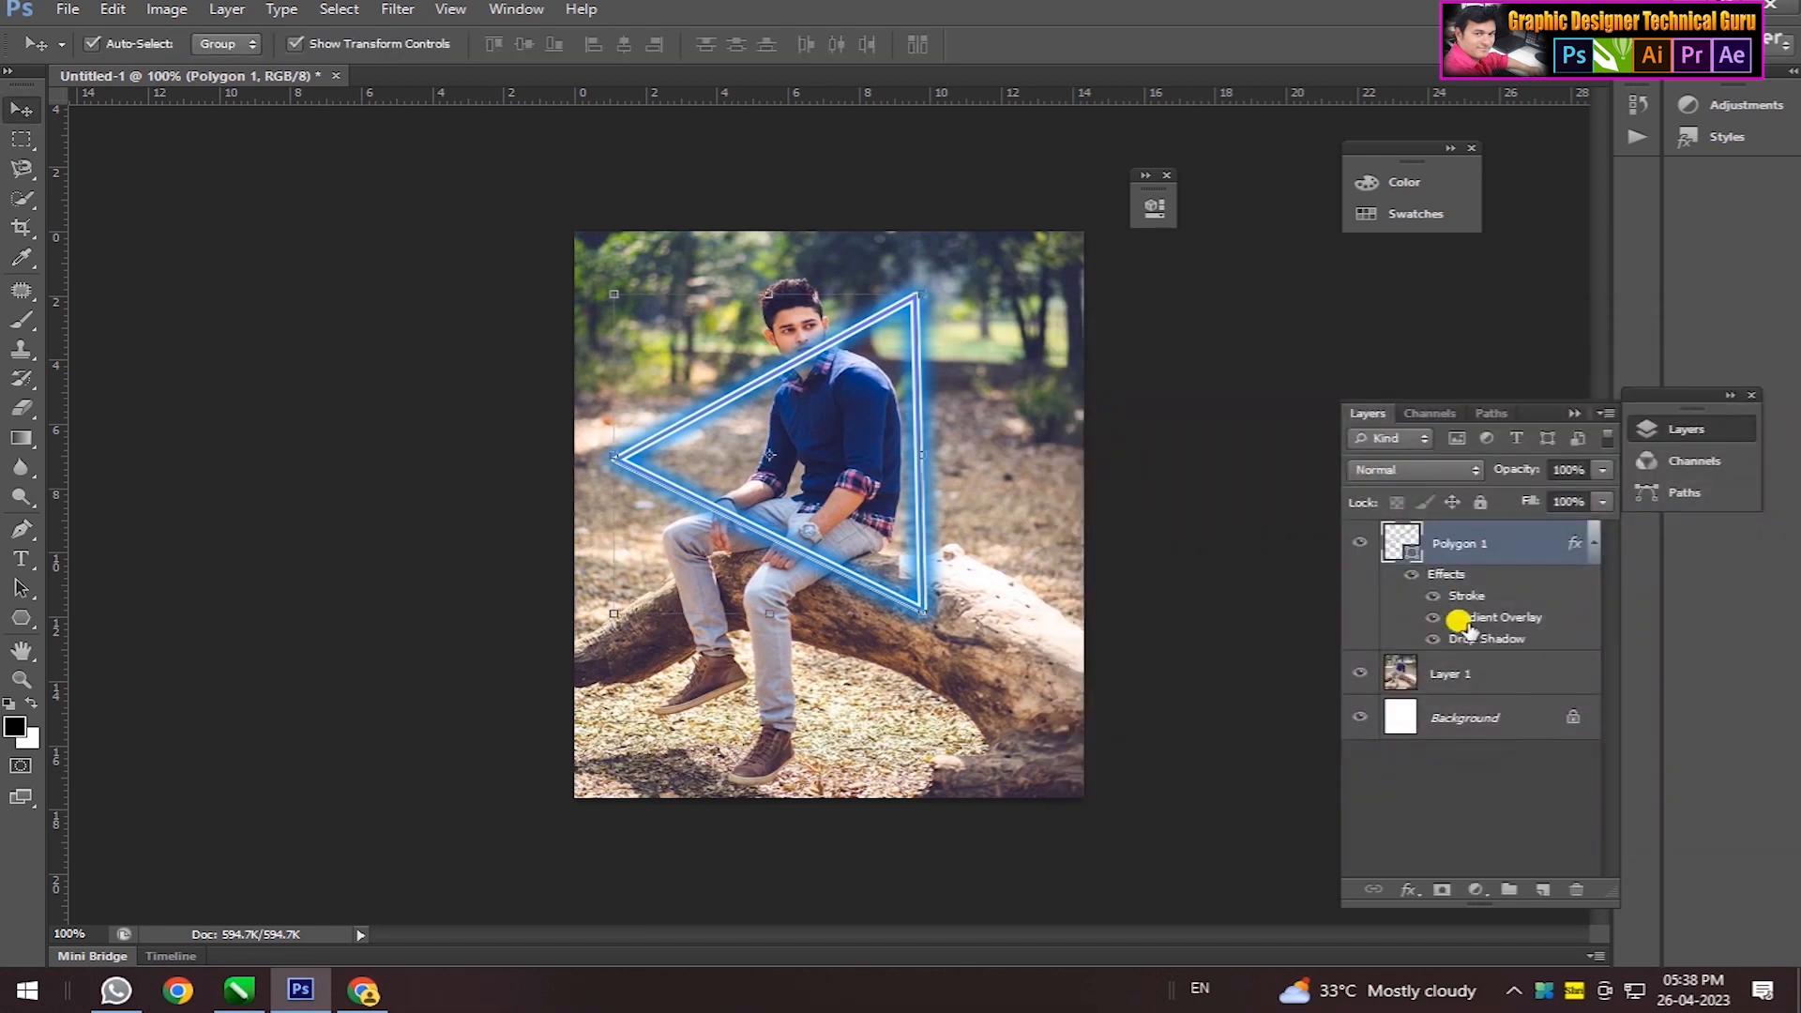
- Try the Dissolve and Darken blend modes on the Polygon 1 layer
click(1435, 466)
click(1374, 73)
click(878, 318)
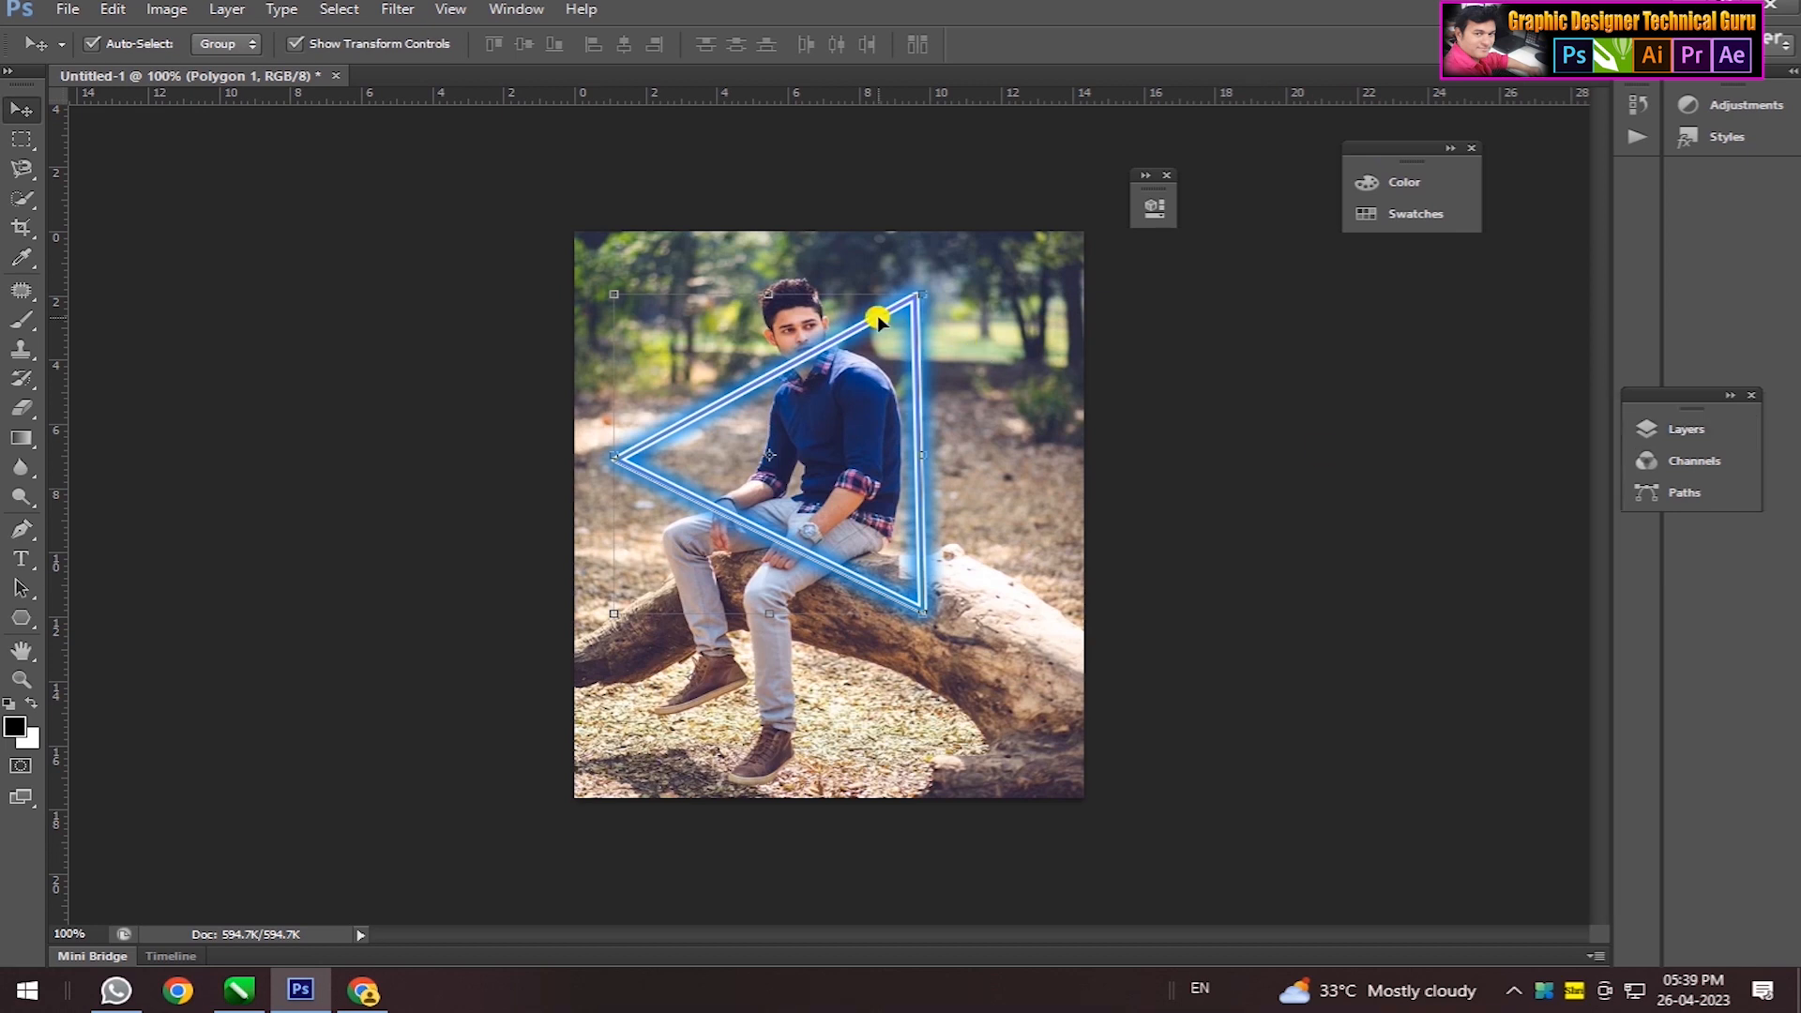
click(1660, 429)
click(1417, 469)
click(1397, 55)
click(1421, 469)
click(1358, 31)
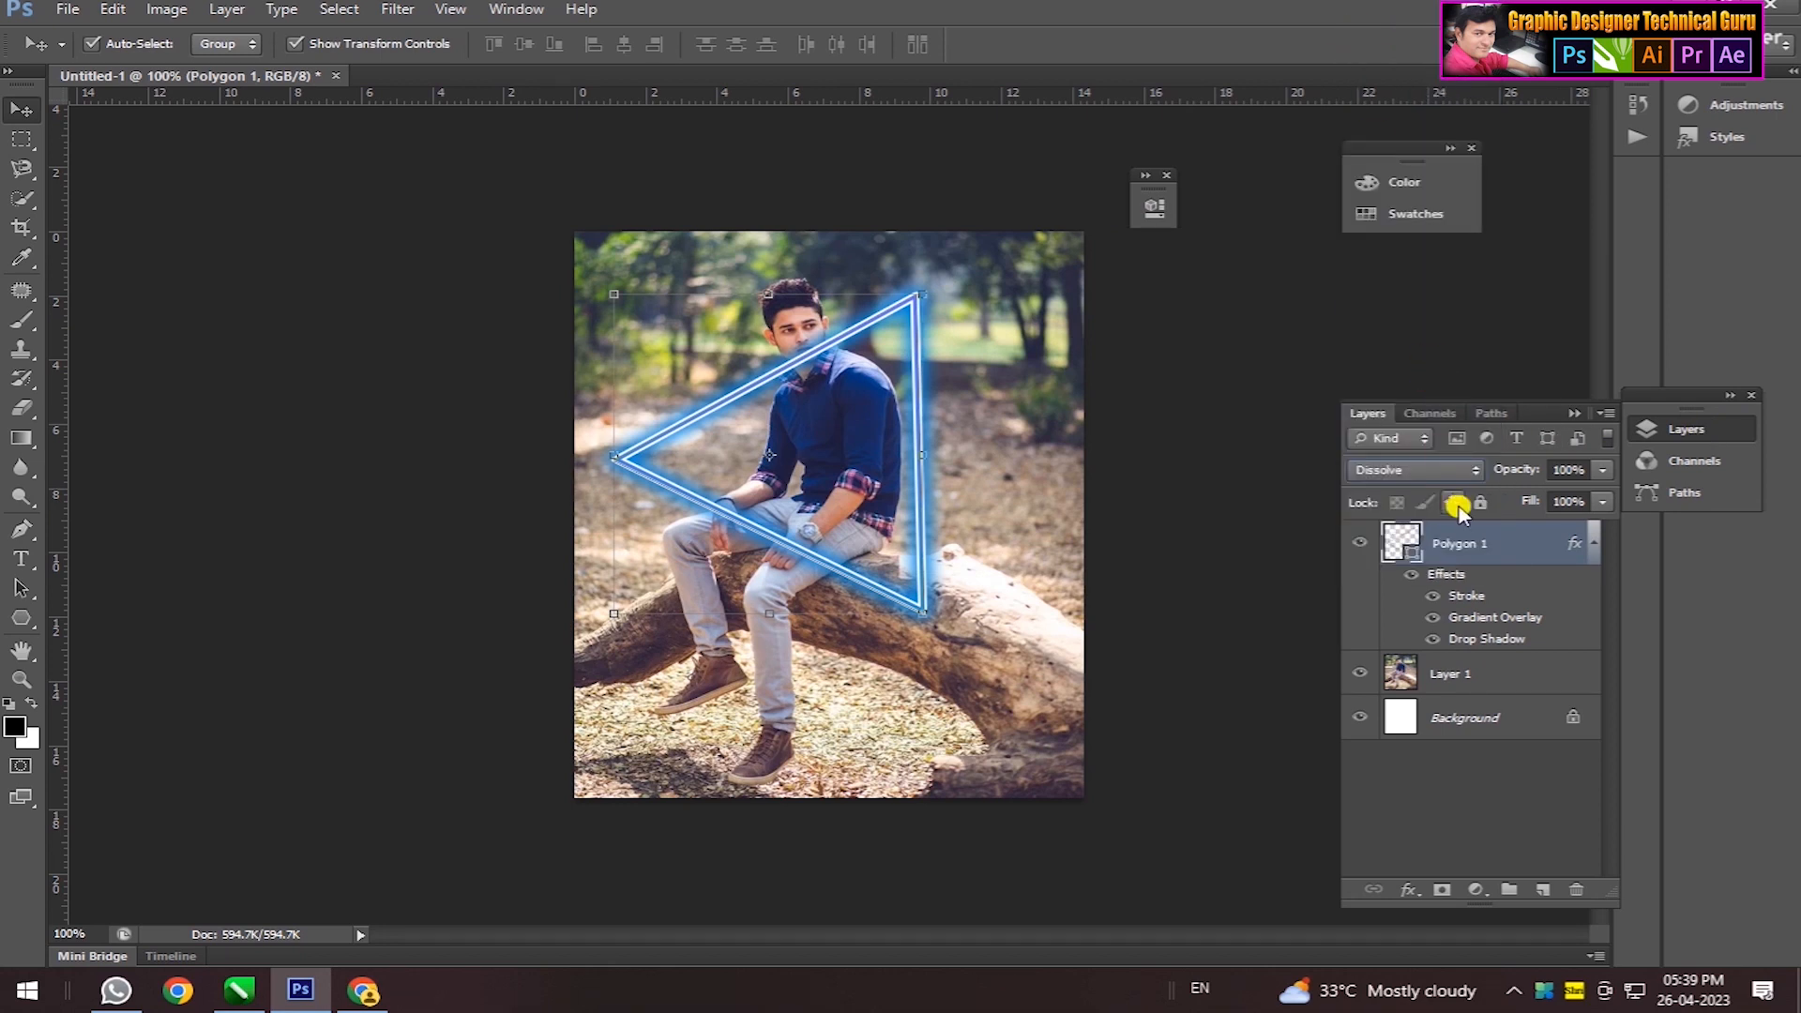
- Convert the Polygon 1 layer to a smart object and set its blend mode to Hard Light
right_click(1449, 540)
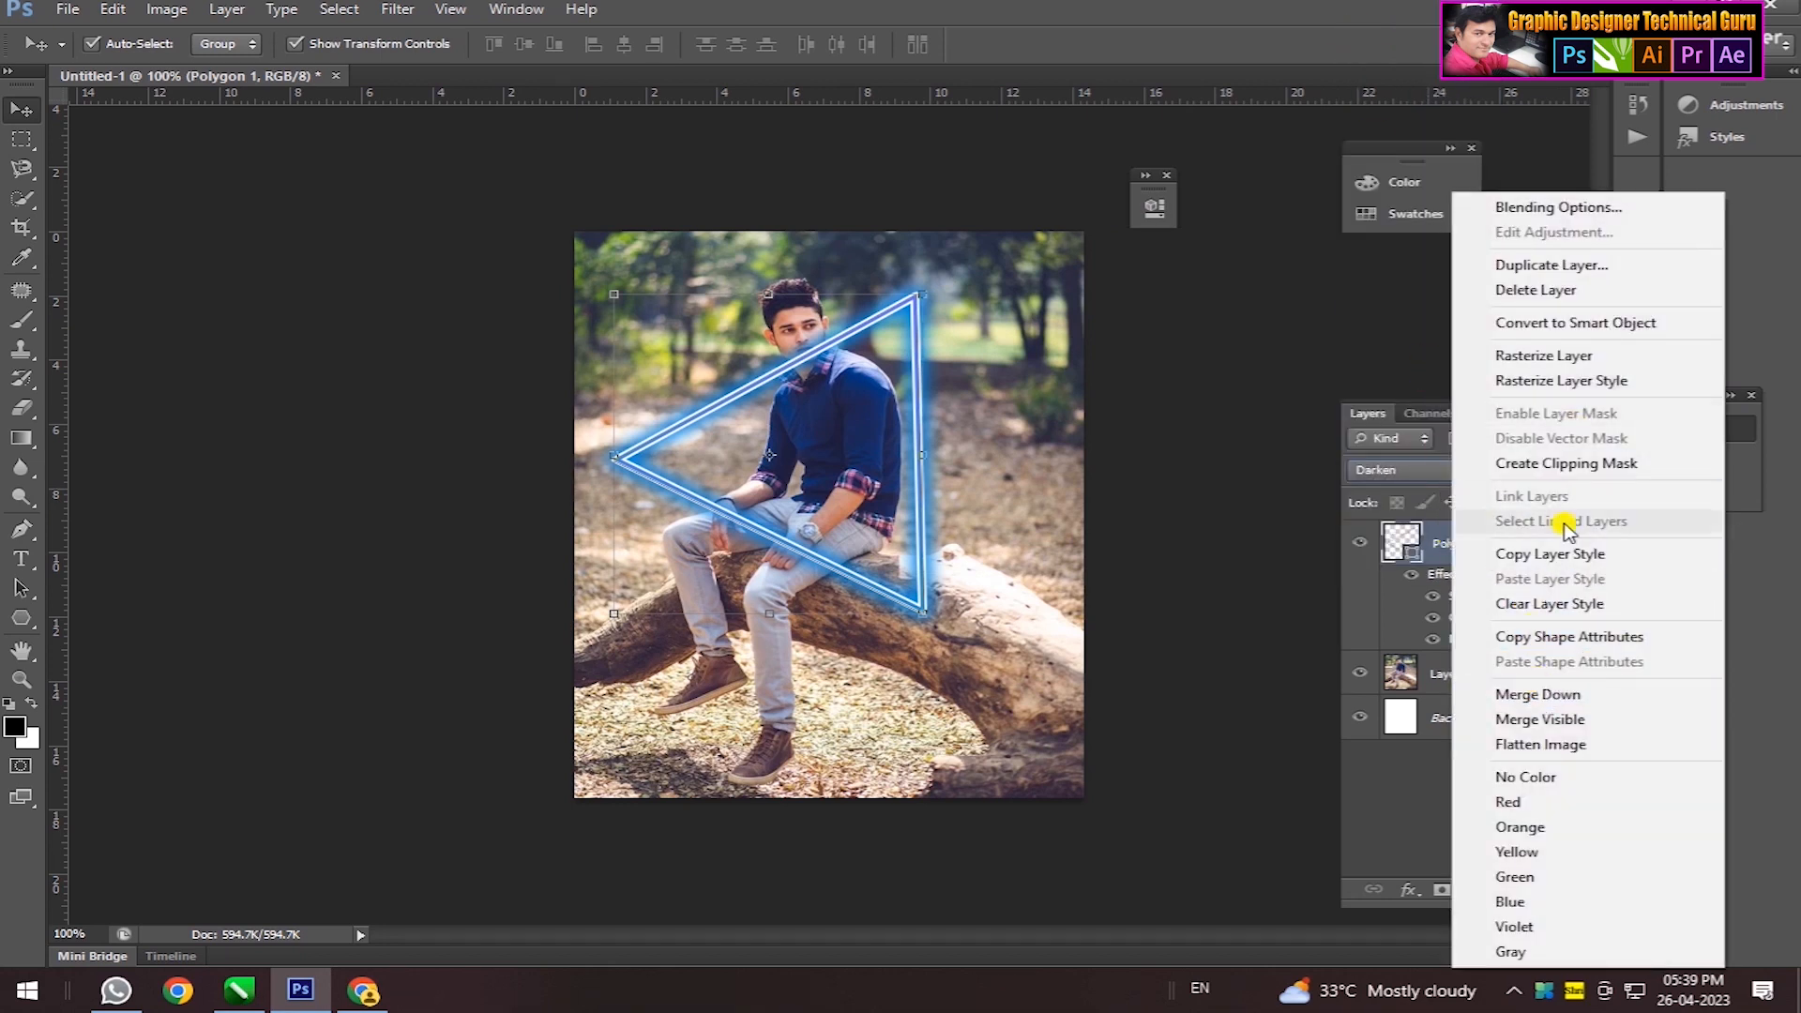
click(1632, 323)
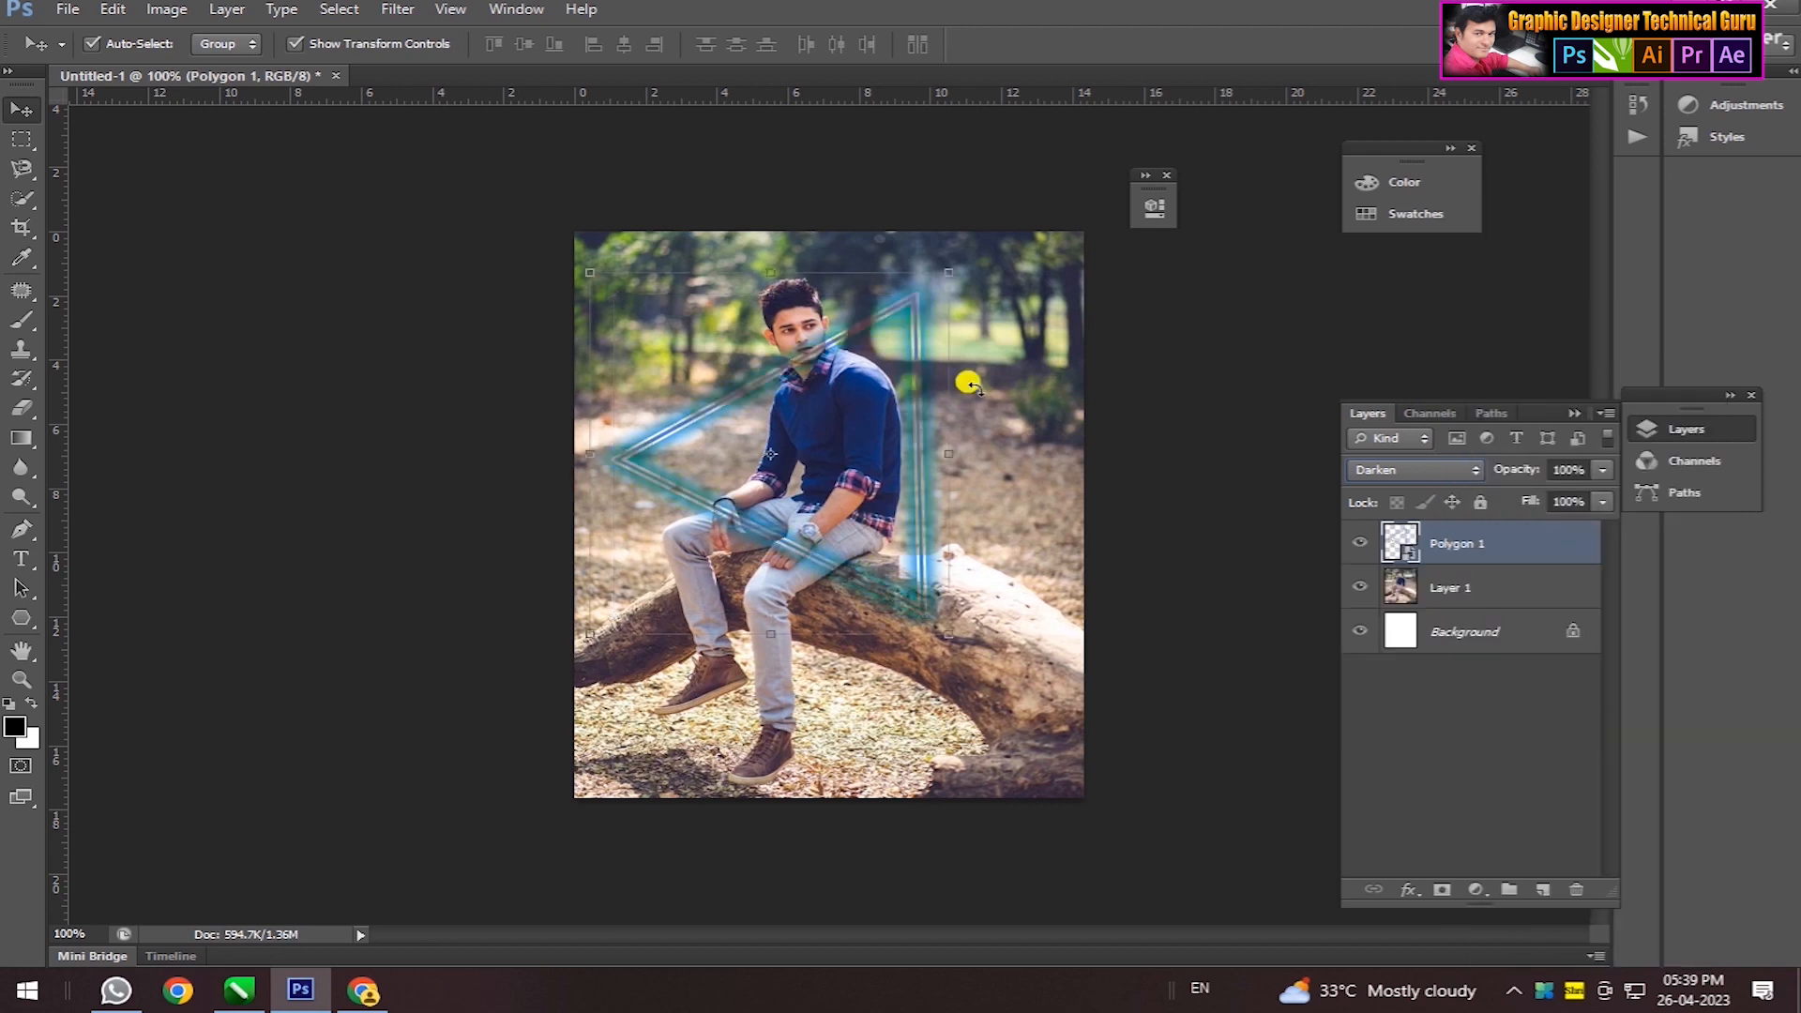
click(1418, 469)
click(1380, 23)
scroll(1422, 471, down, 4)
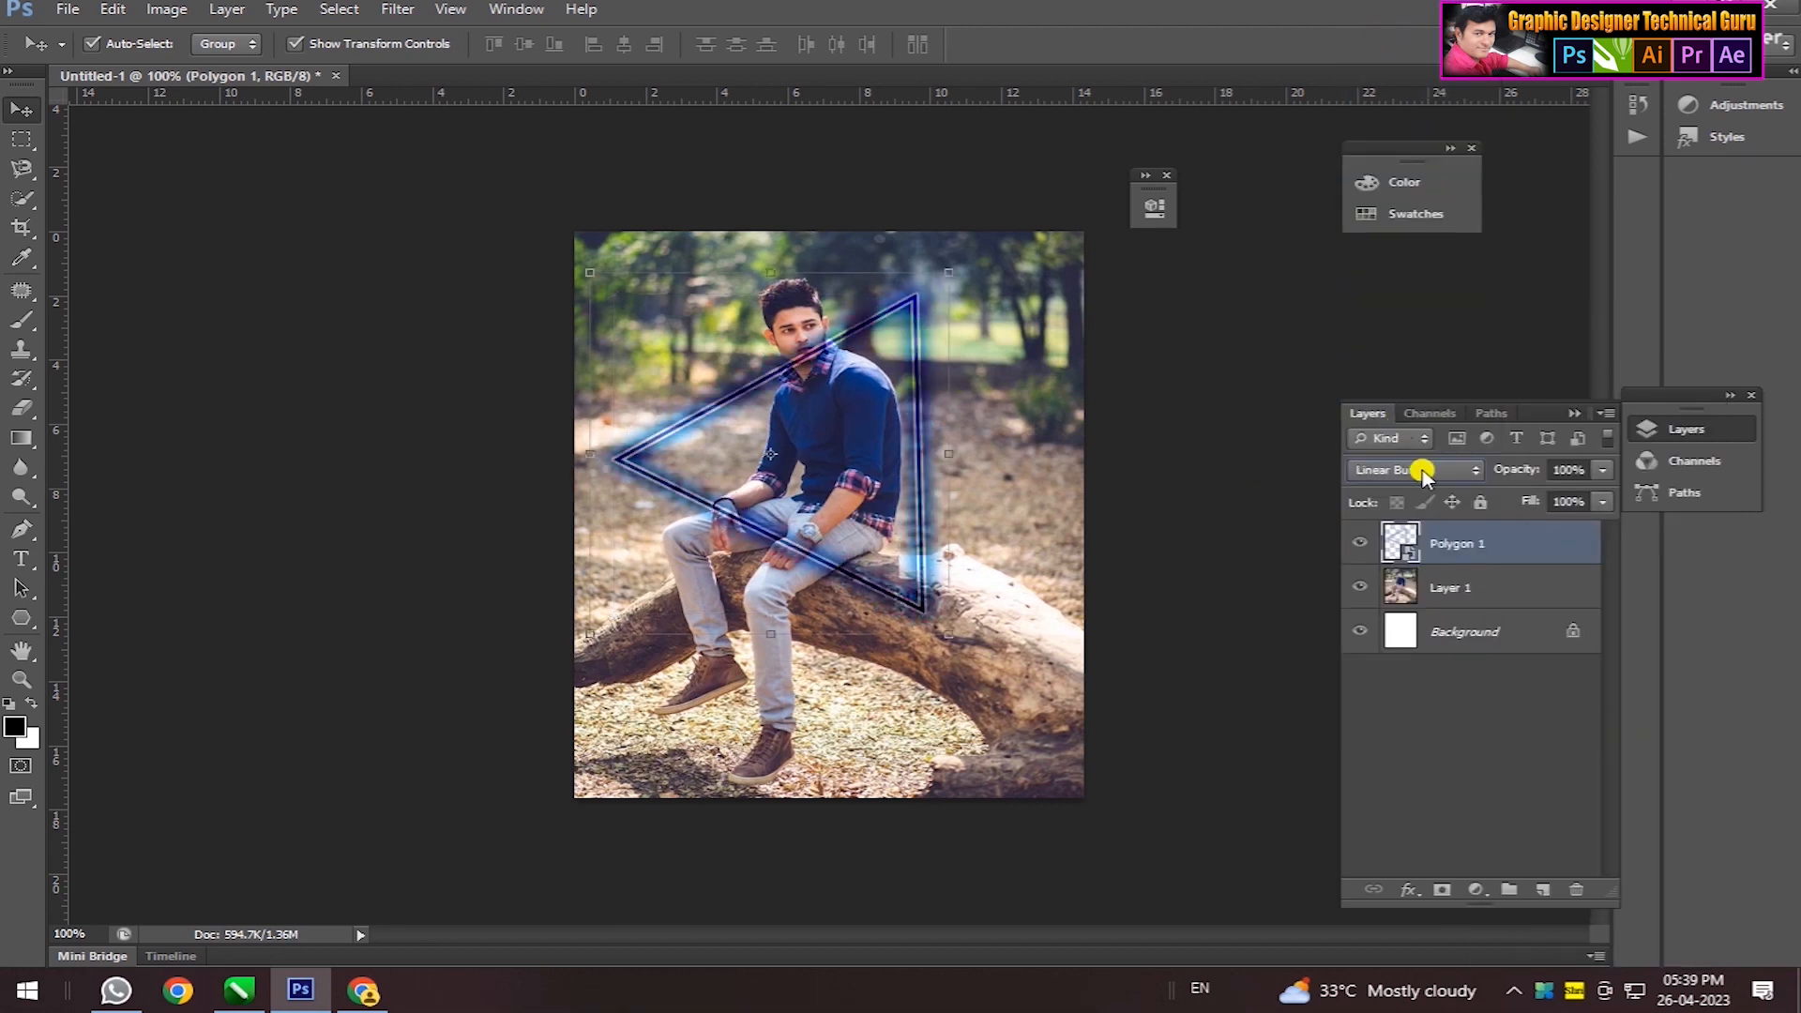
scroll(1422, 471, down, 5)
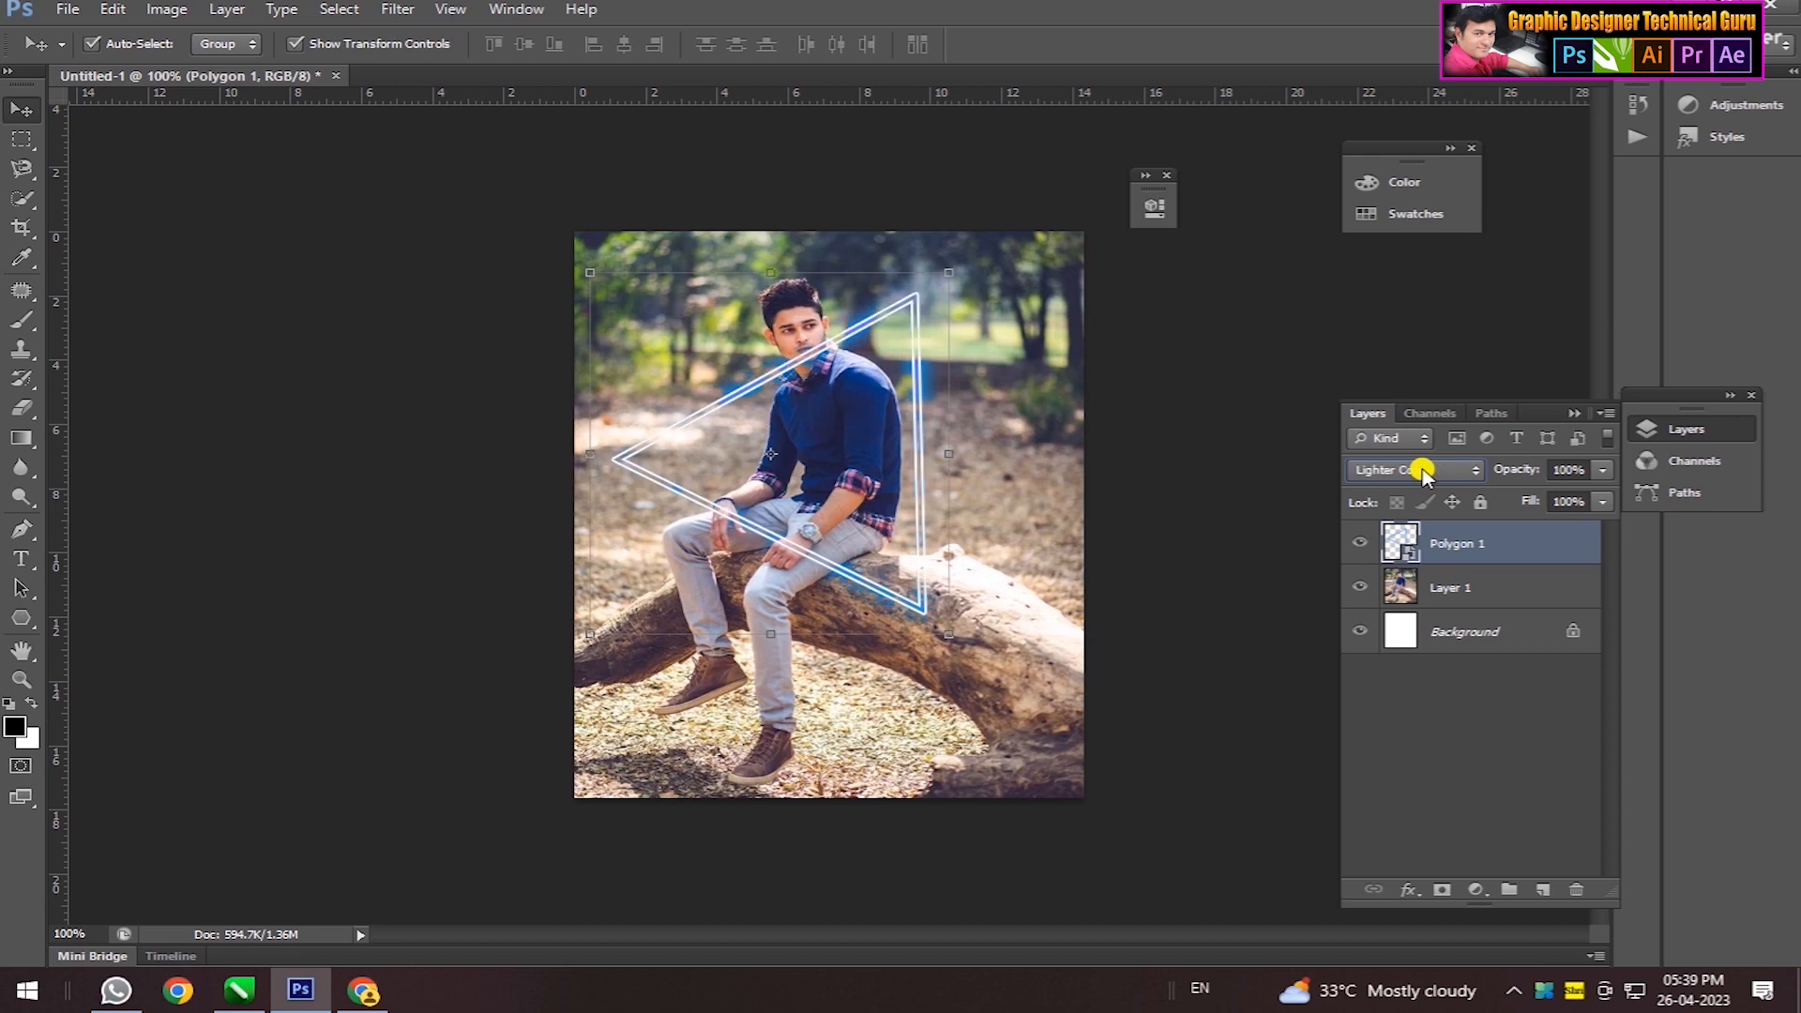
scroll(1422, 471, down, 4)
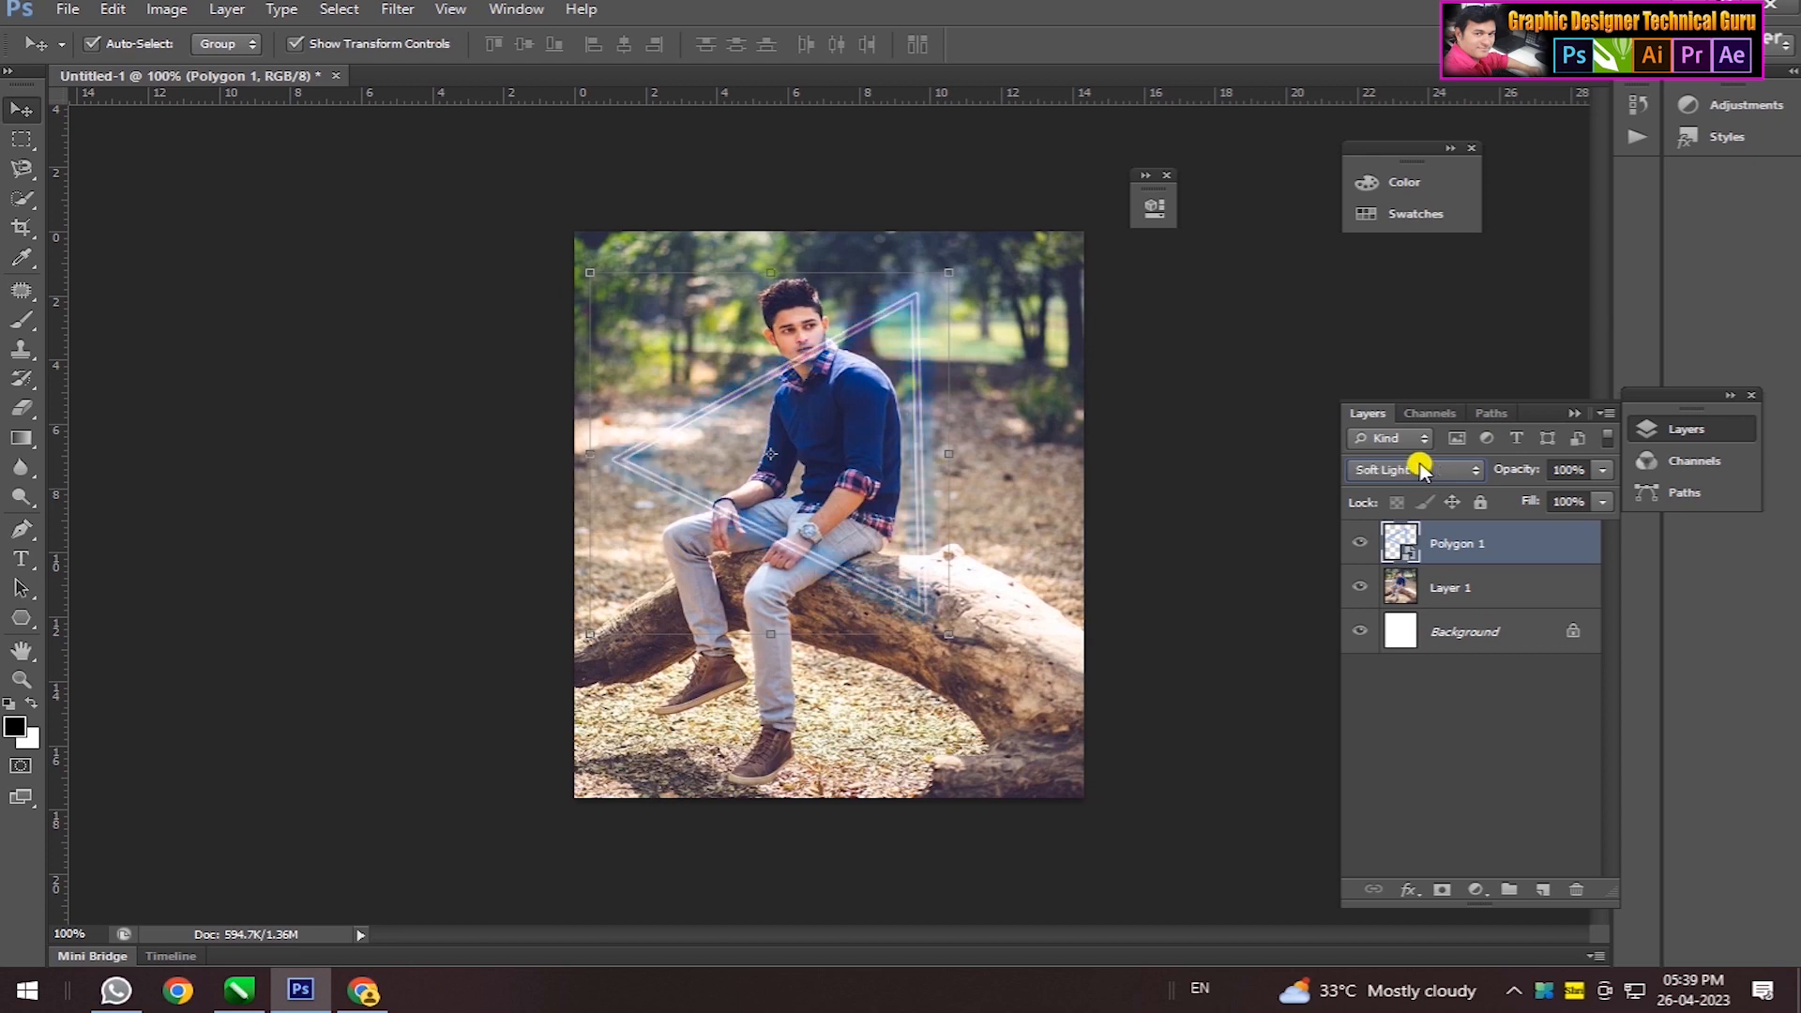
scroll(1422, 471, down, 1)
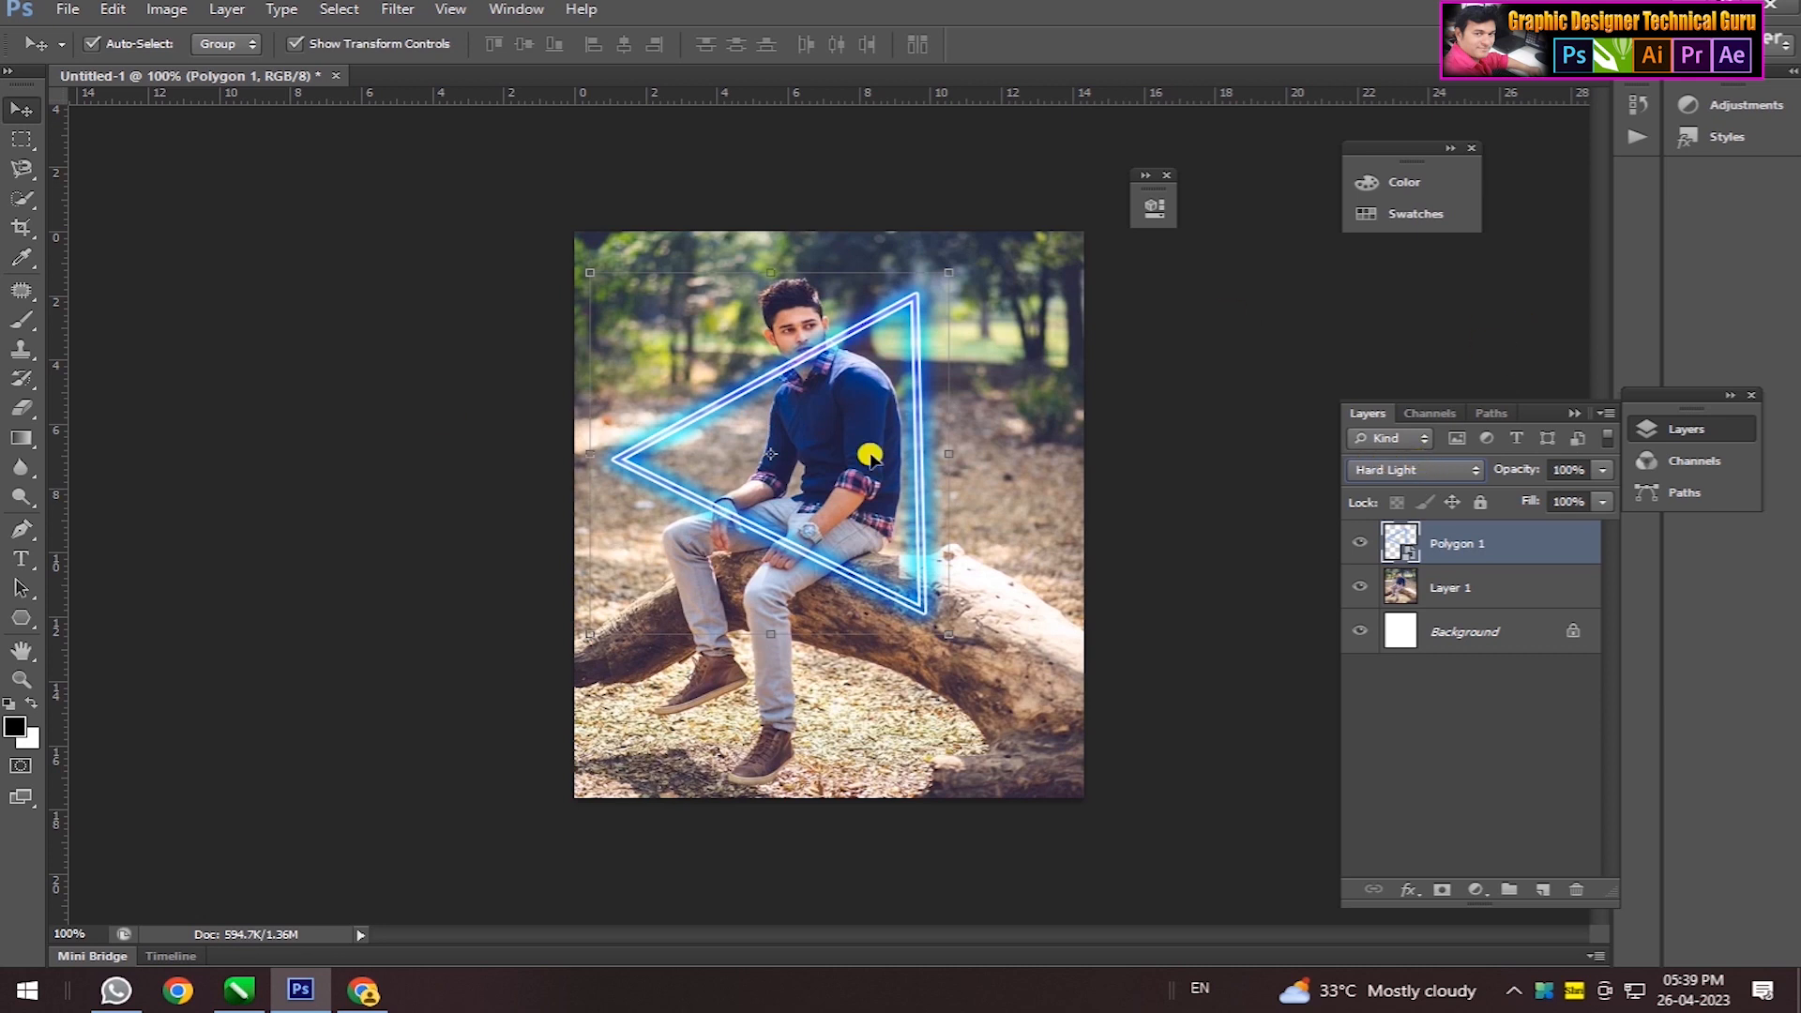
- Activate the Brush tool, hide the layer list, and open the brush size and preset options
click(21, 321)
key(F7)
click(124, 45)
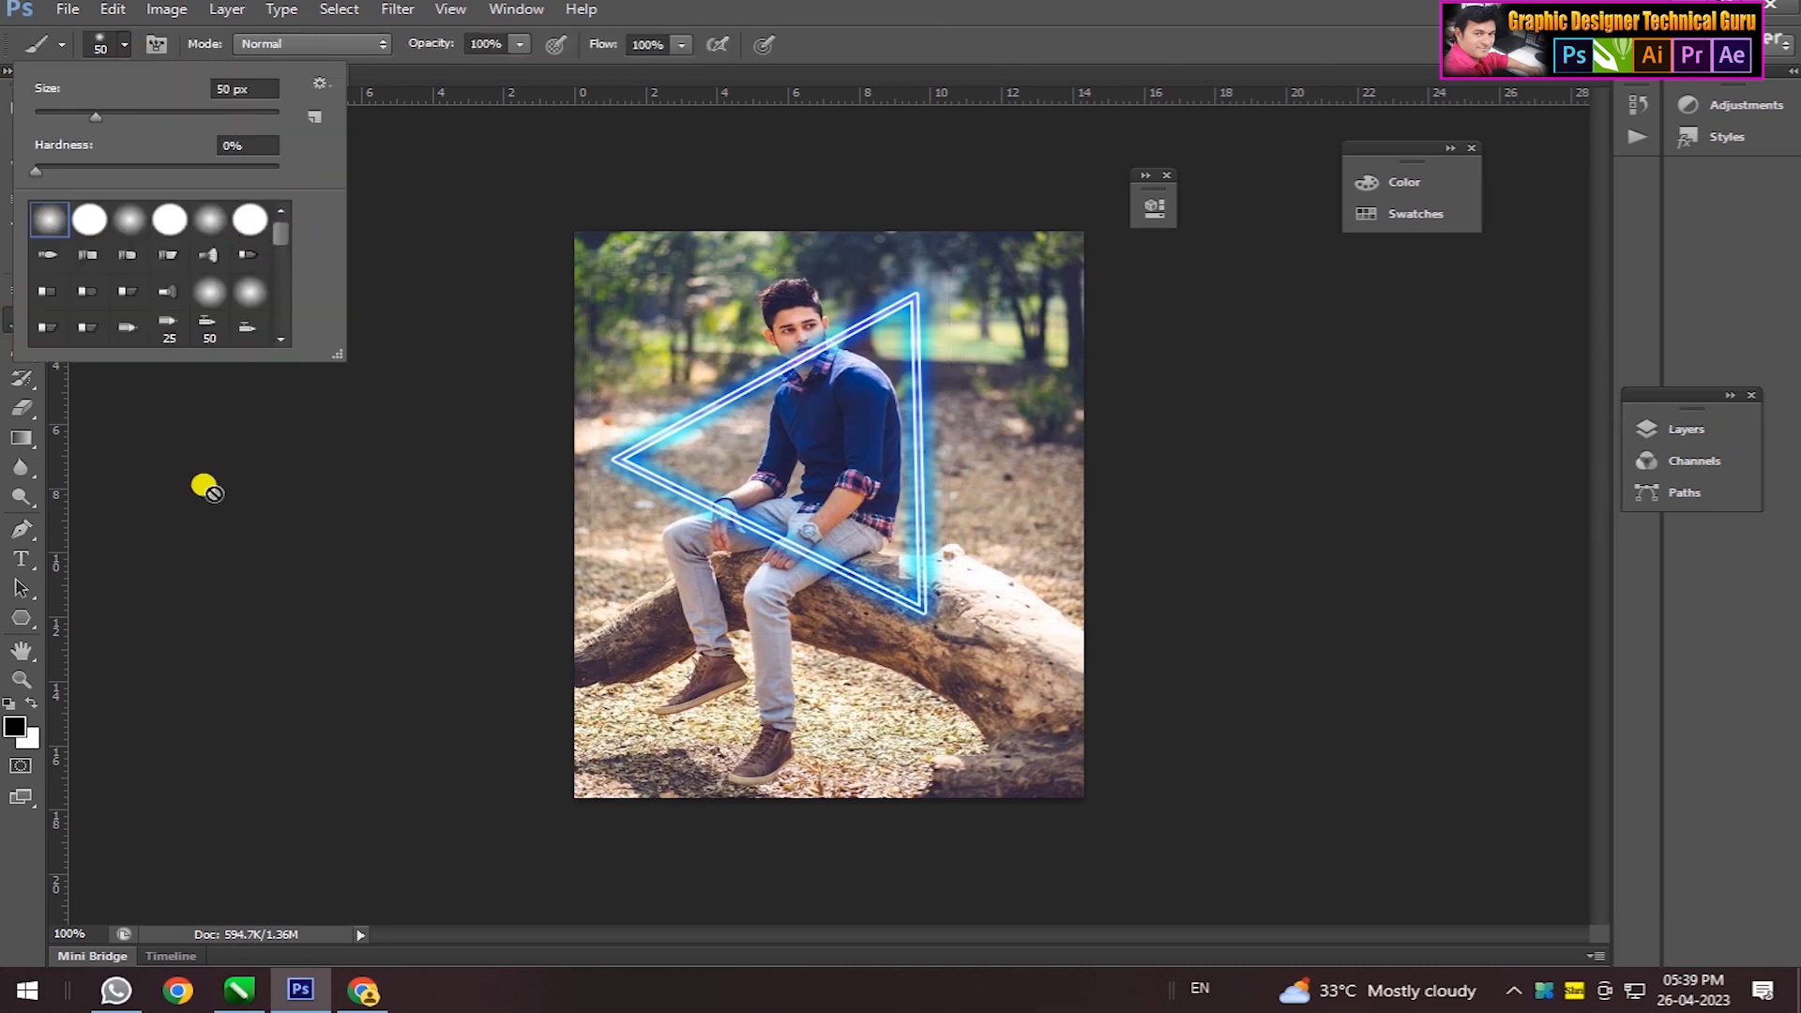
- Switch to Chrome and search Google for "smoke brush photoshop free download"
click(363, 990)
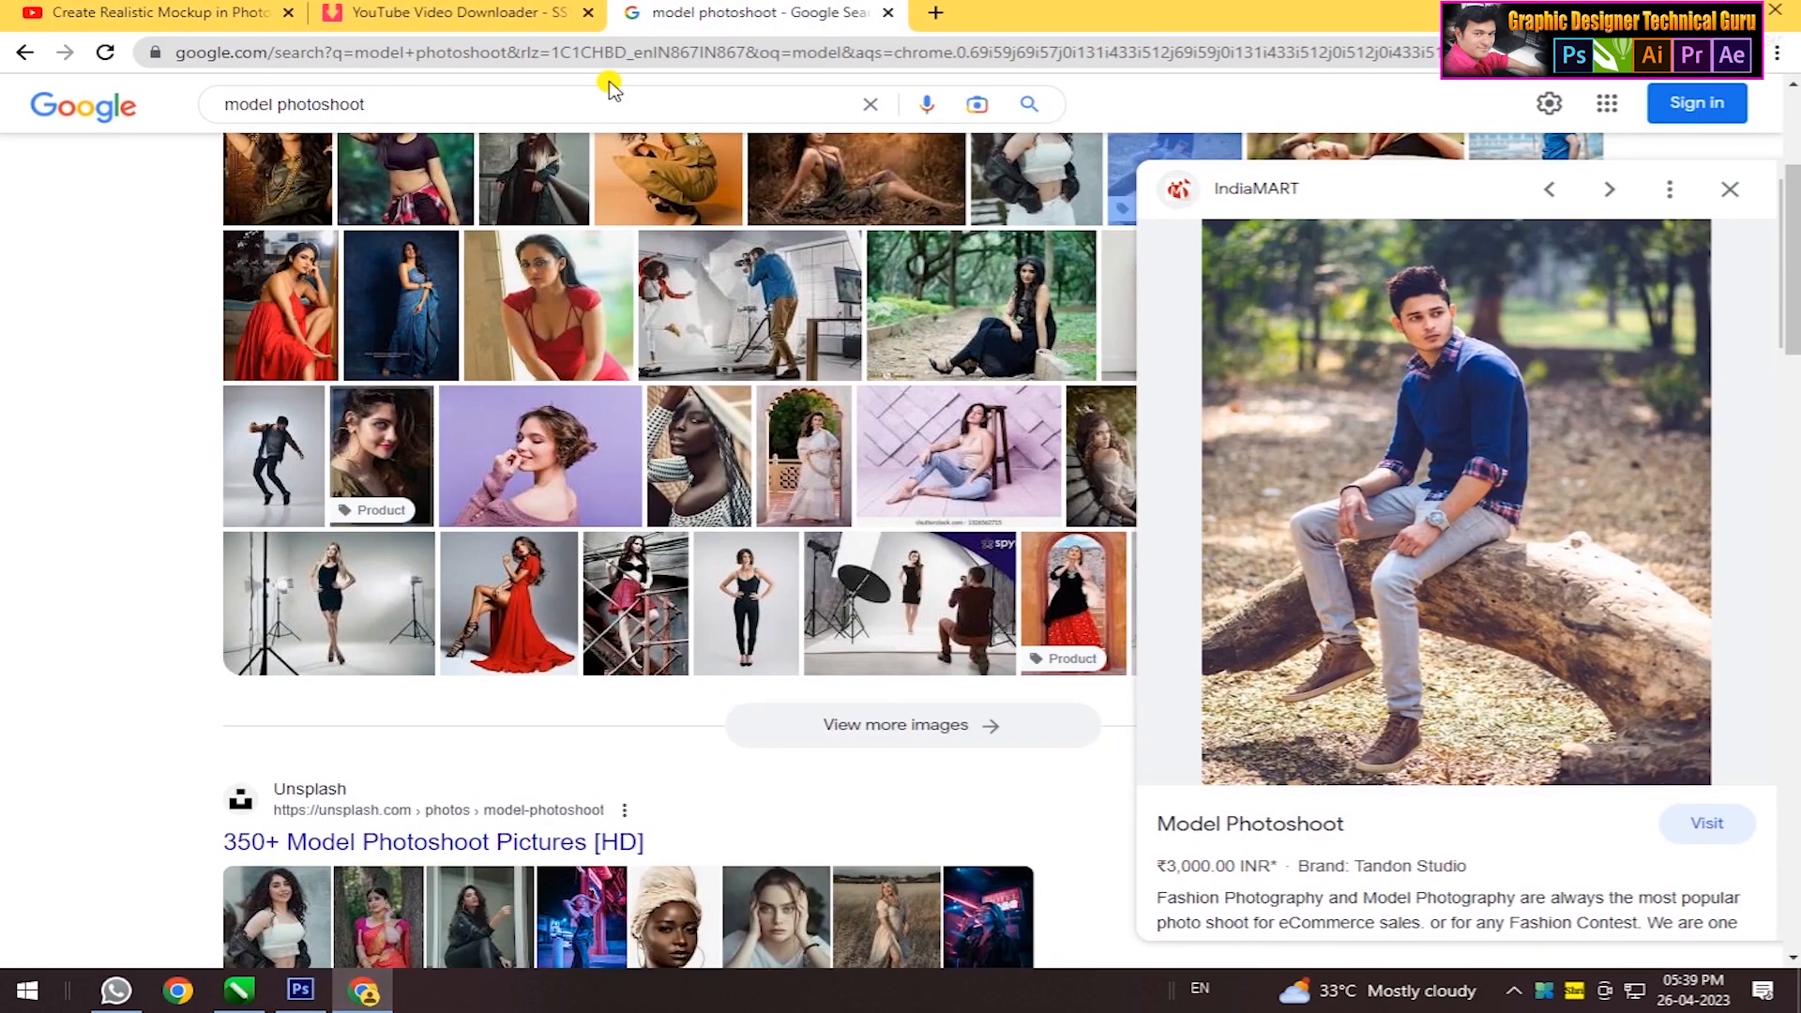
drag(423, 110, 52, 150)
text(m)
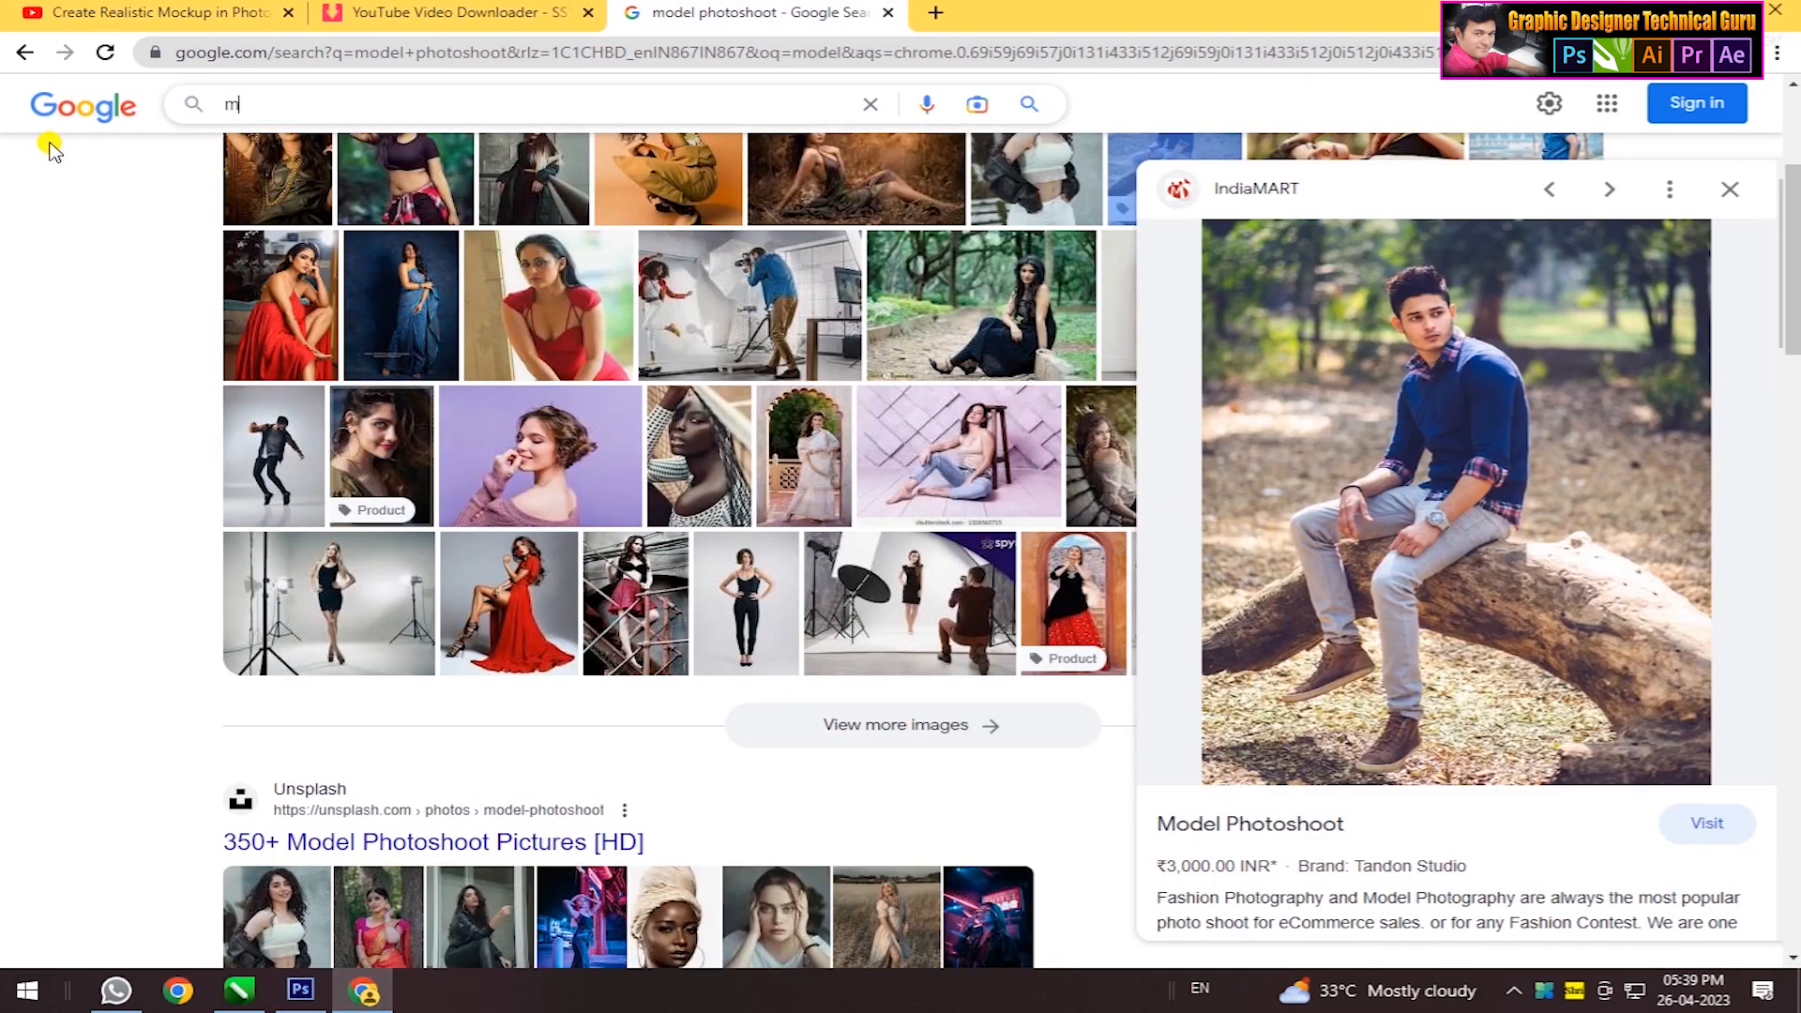
key(BackSpace)
text(smok bra)
key(BackSpace)
key(BackSpace)
key(BackSpace)
key(BackSpace)
text(e brush photoshop free download)
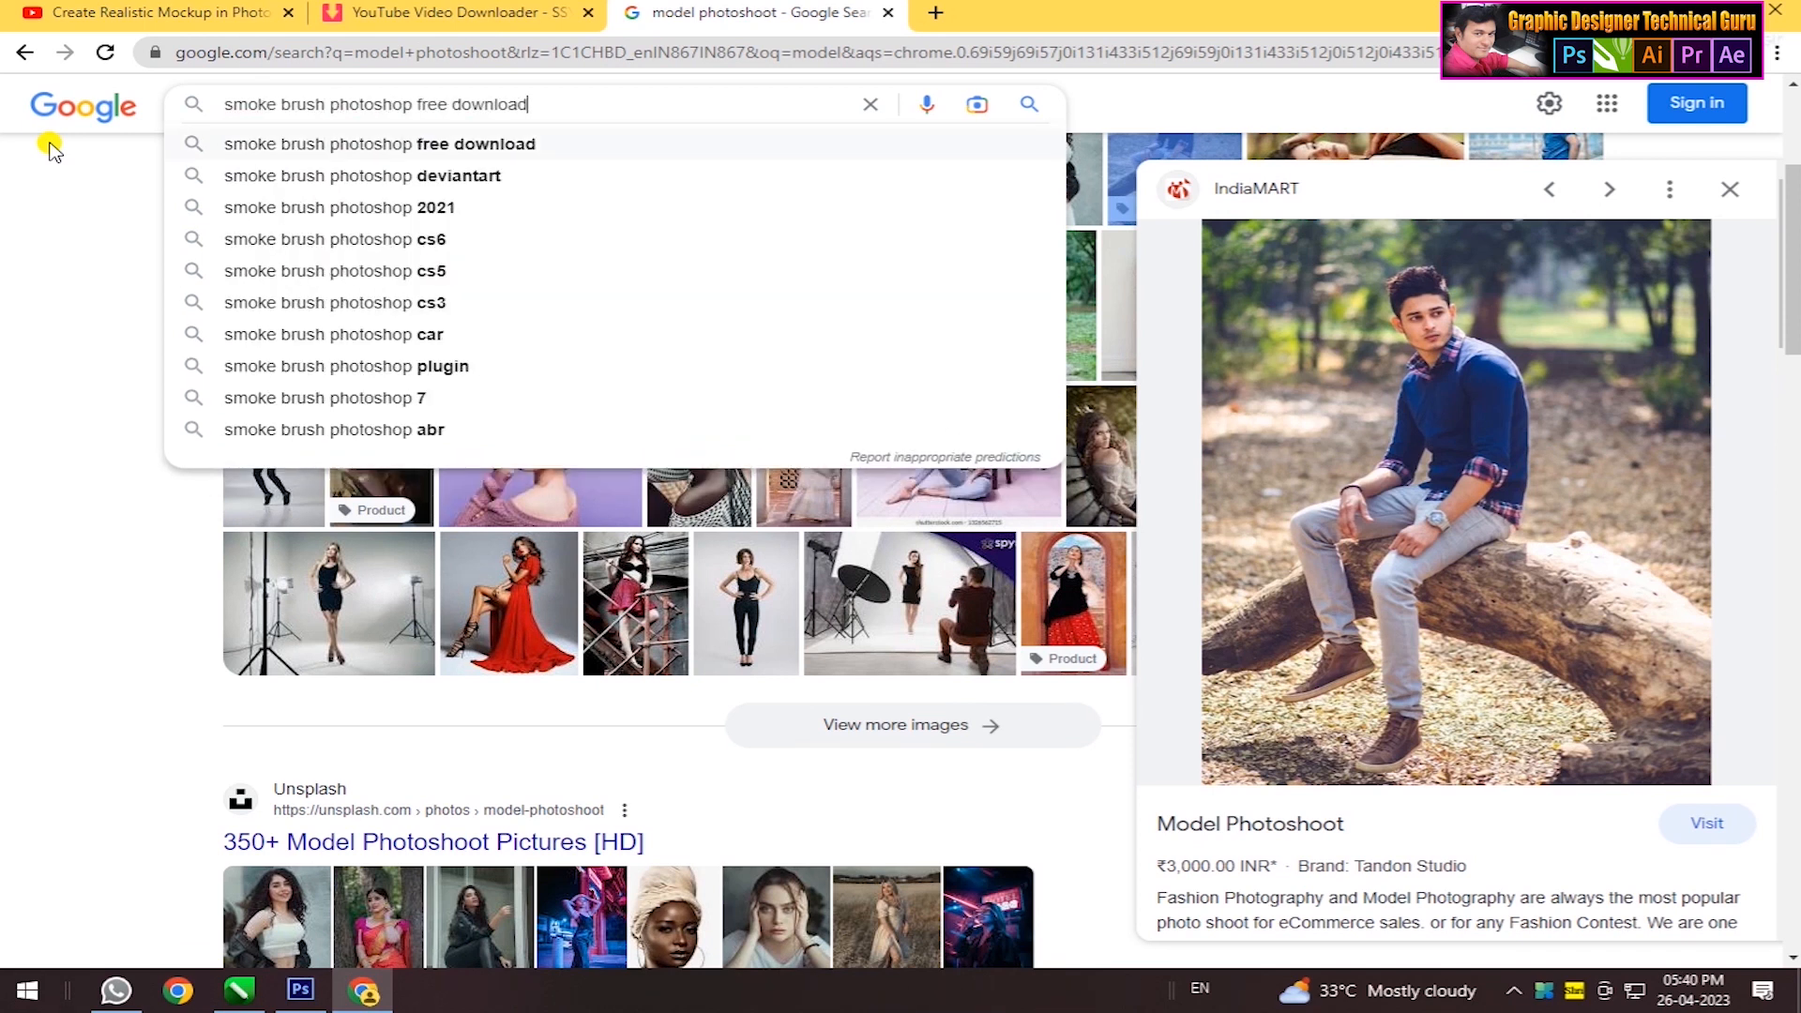
key(Return)
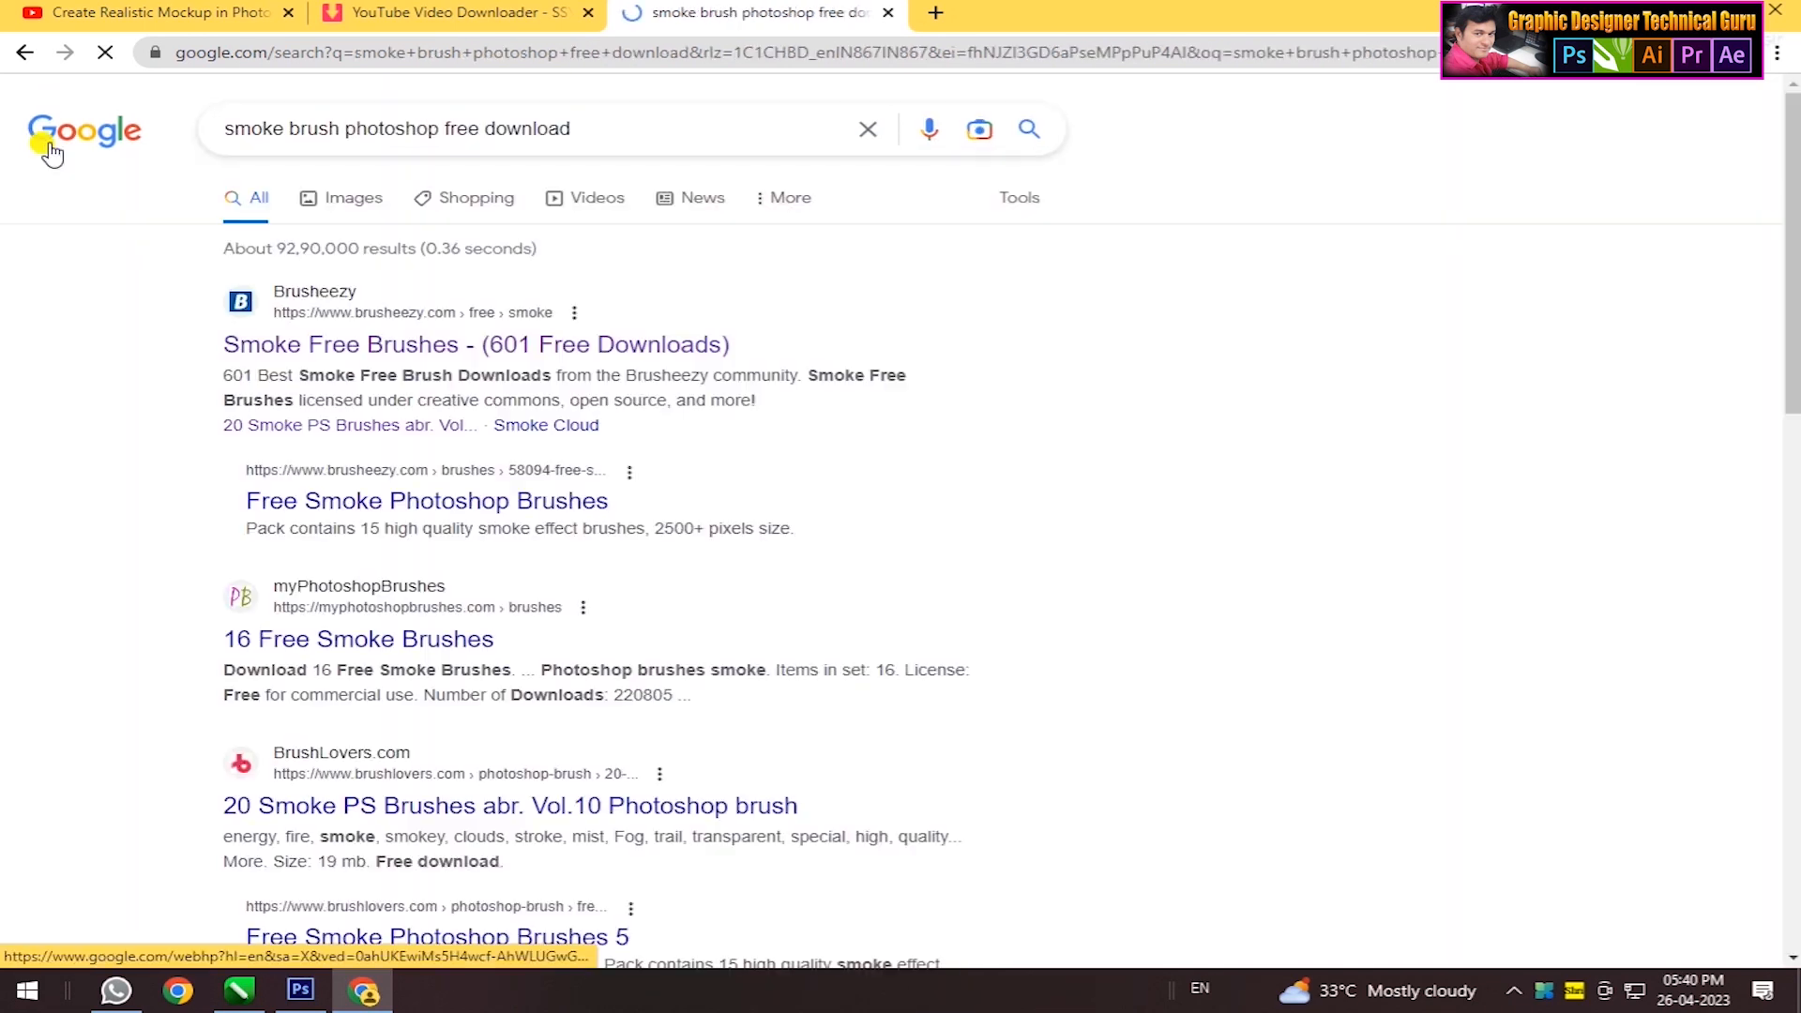
- Open Brusheezy's free smoke brushes page and download the "20 Smoke PS Brushes abr. Vol.10" pack
click(556, 345)
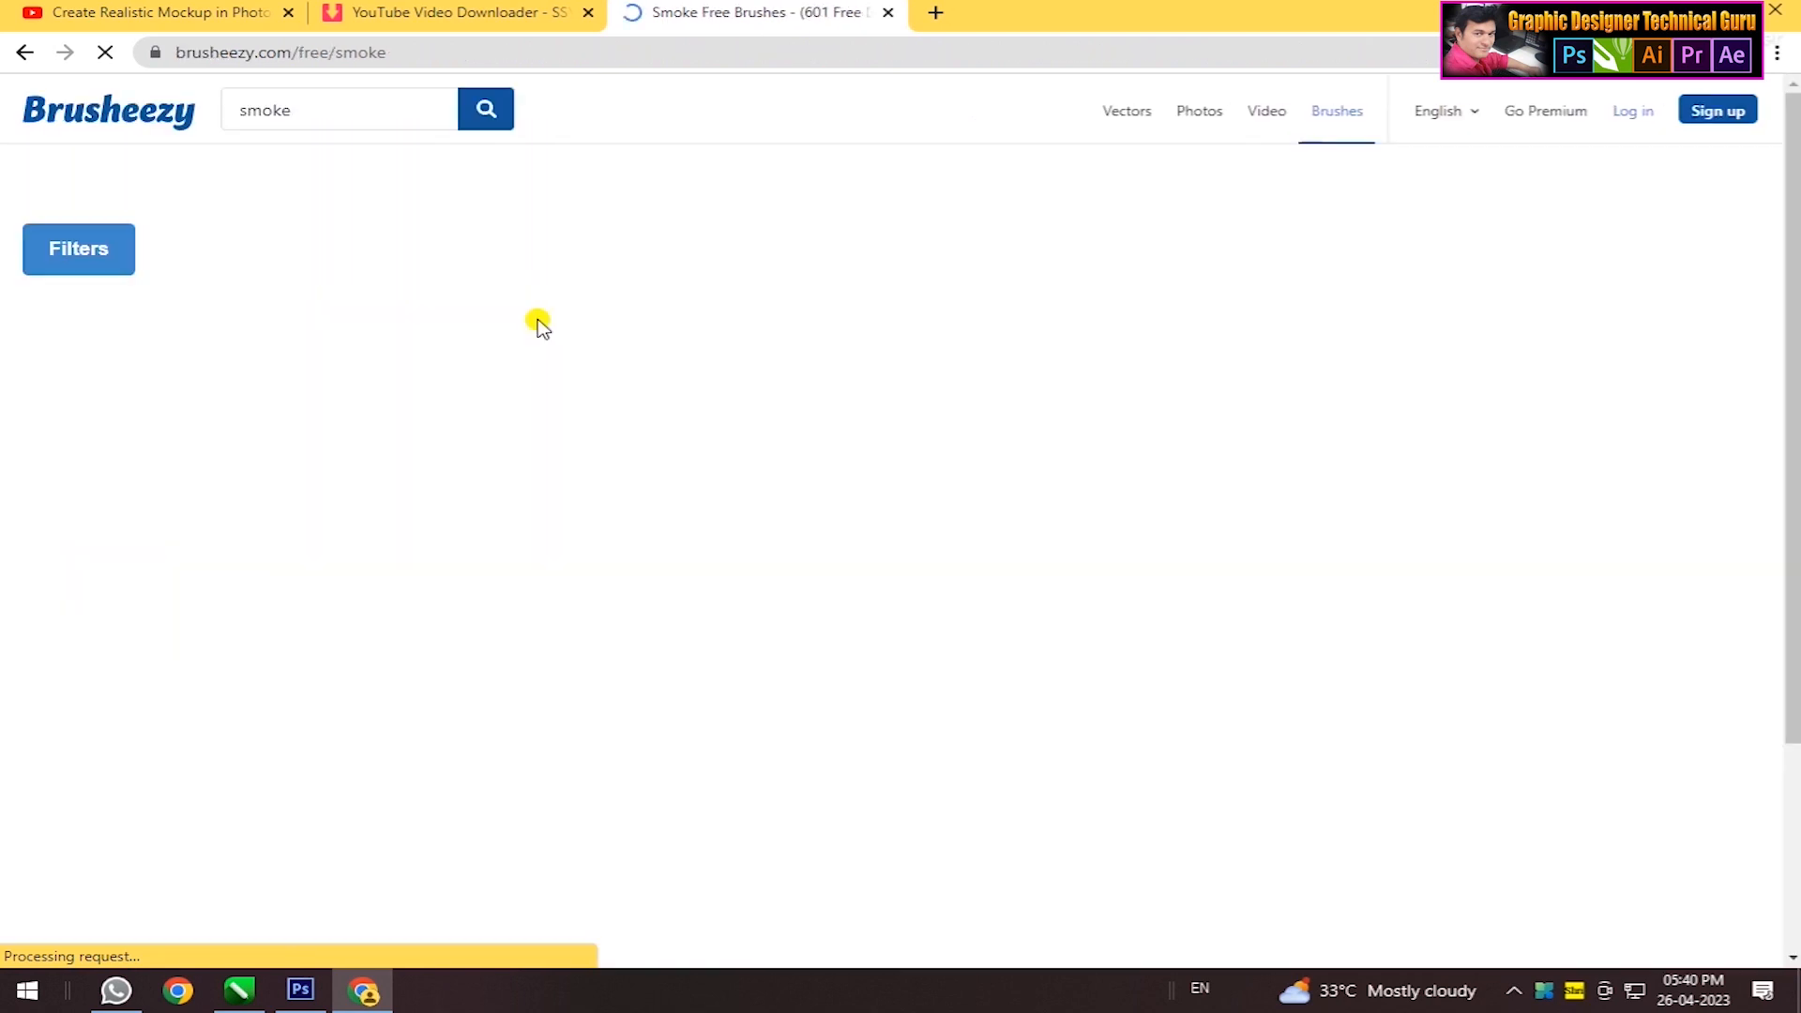
scroll(852, 469, down, 5)
scroll(851, 469, down, 1)
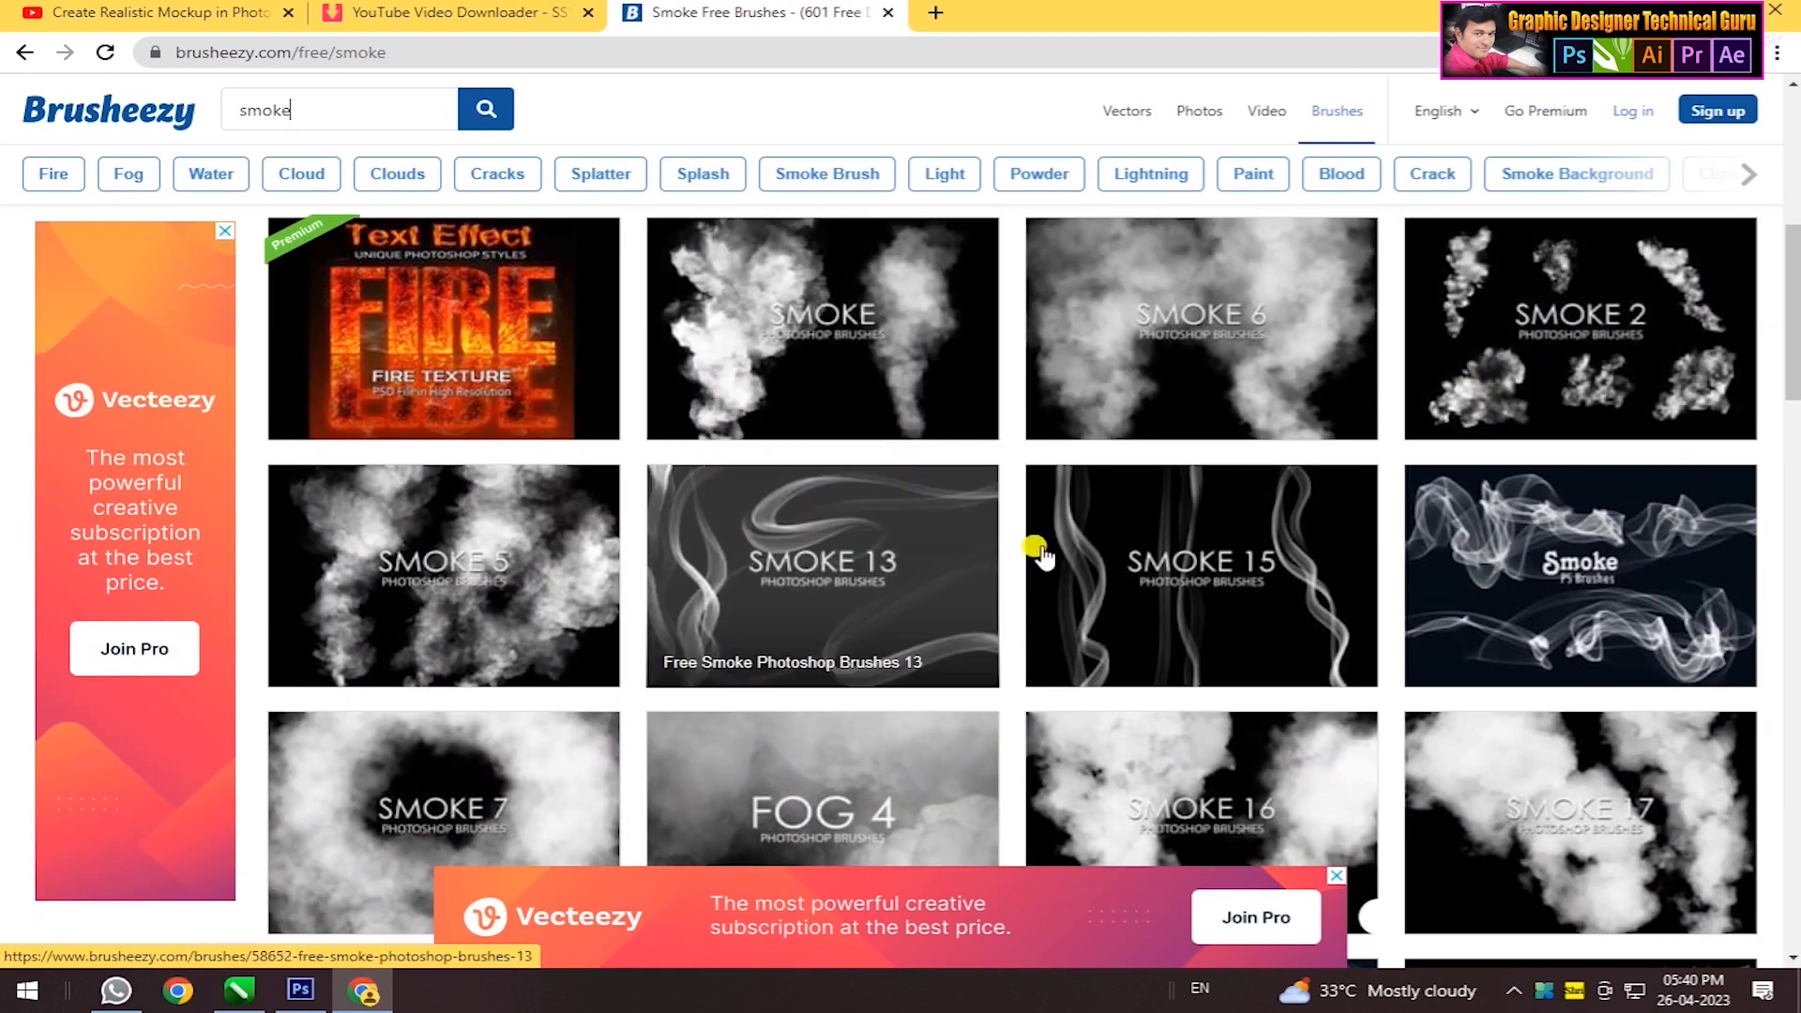
click(1552, 563)
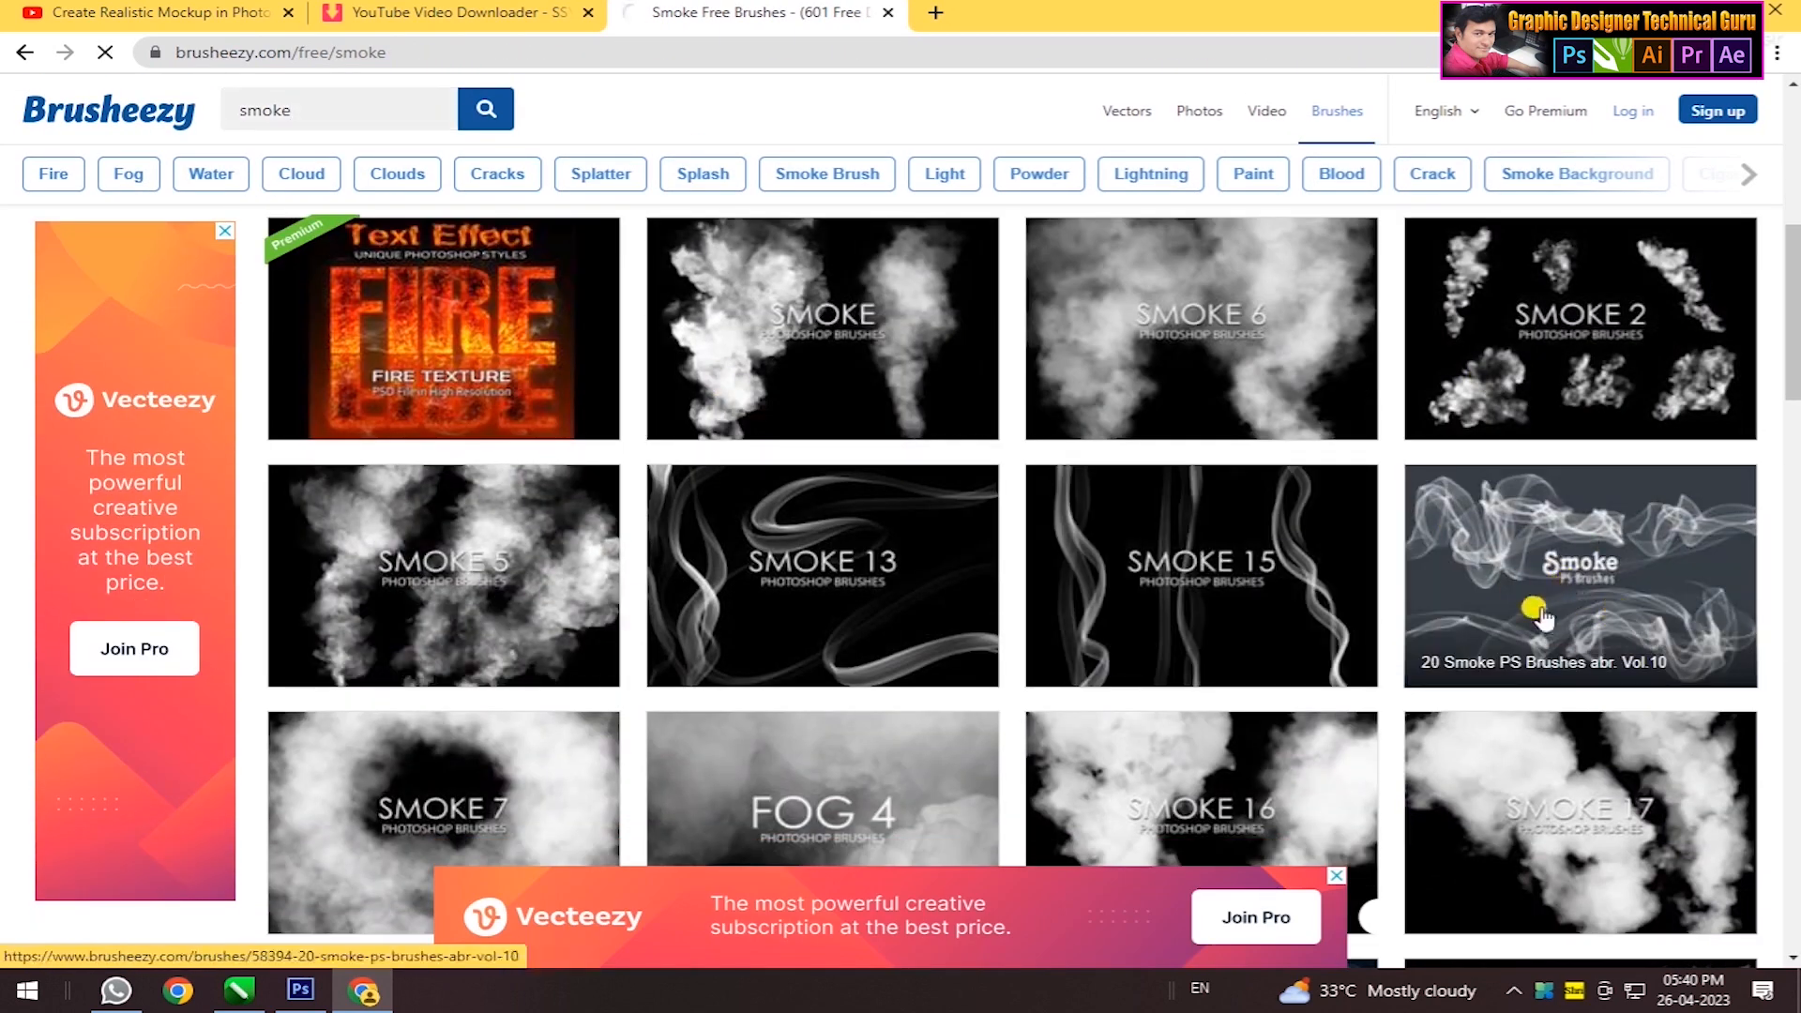
click(1255, 392)
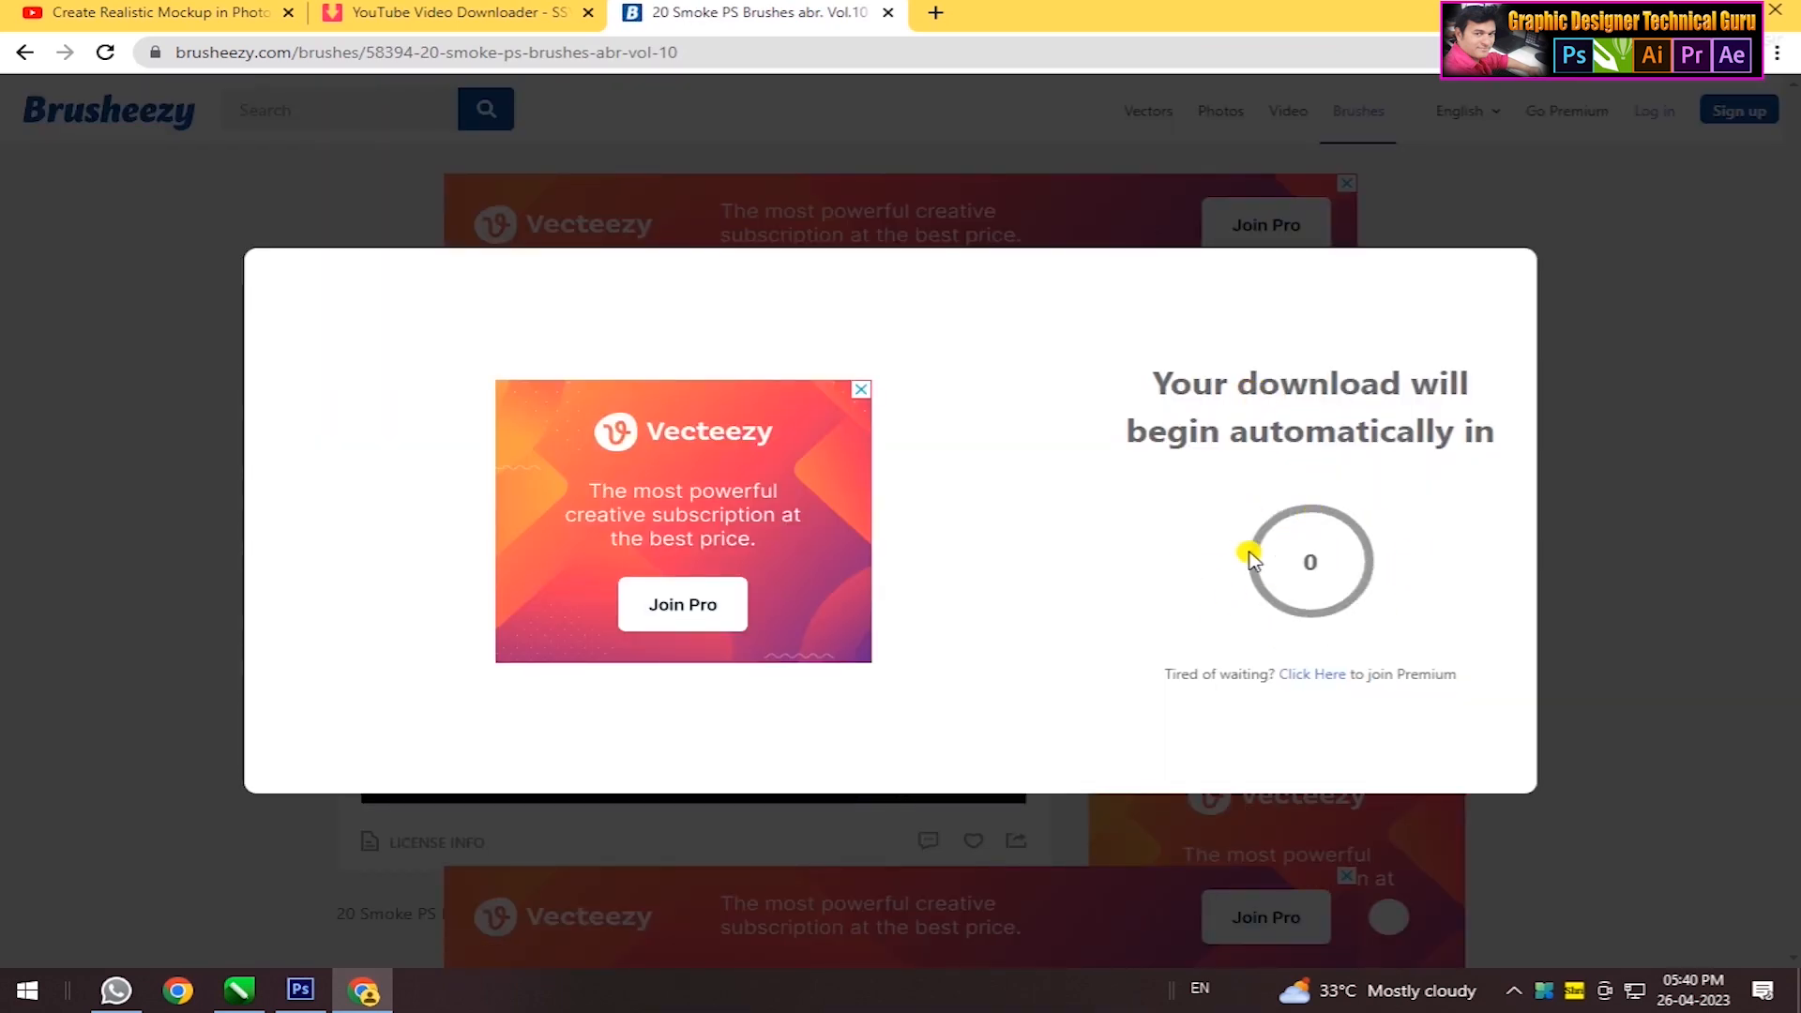
- Show the downloaded smoke brush zip in its folder, extract it there, and locate the extracted "20 Smoke PS Brushes abr Vol.10" folder
click(264, 937)
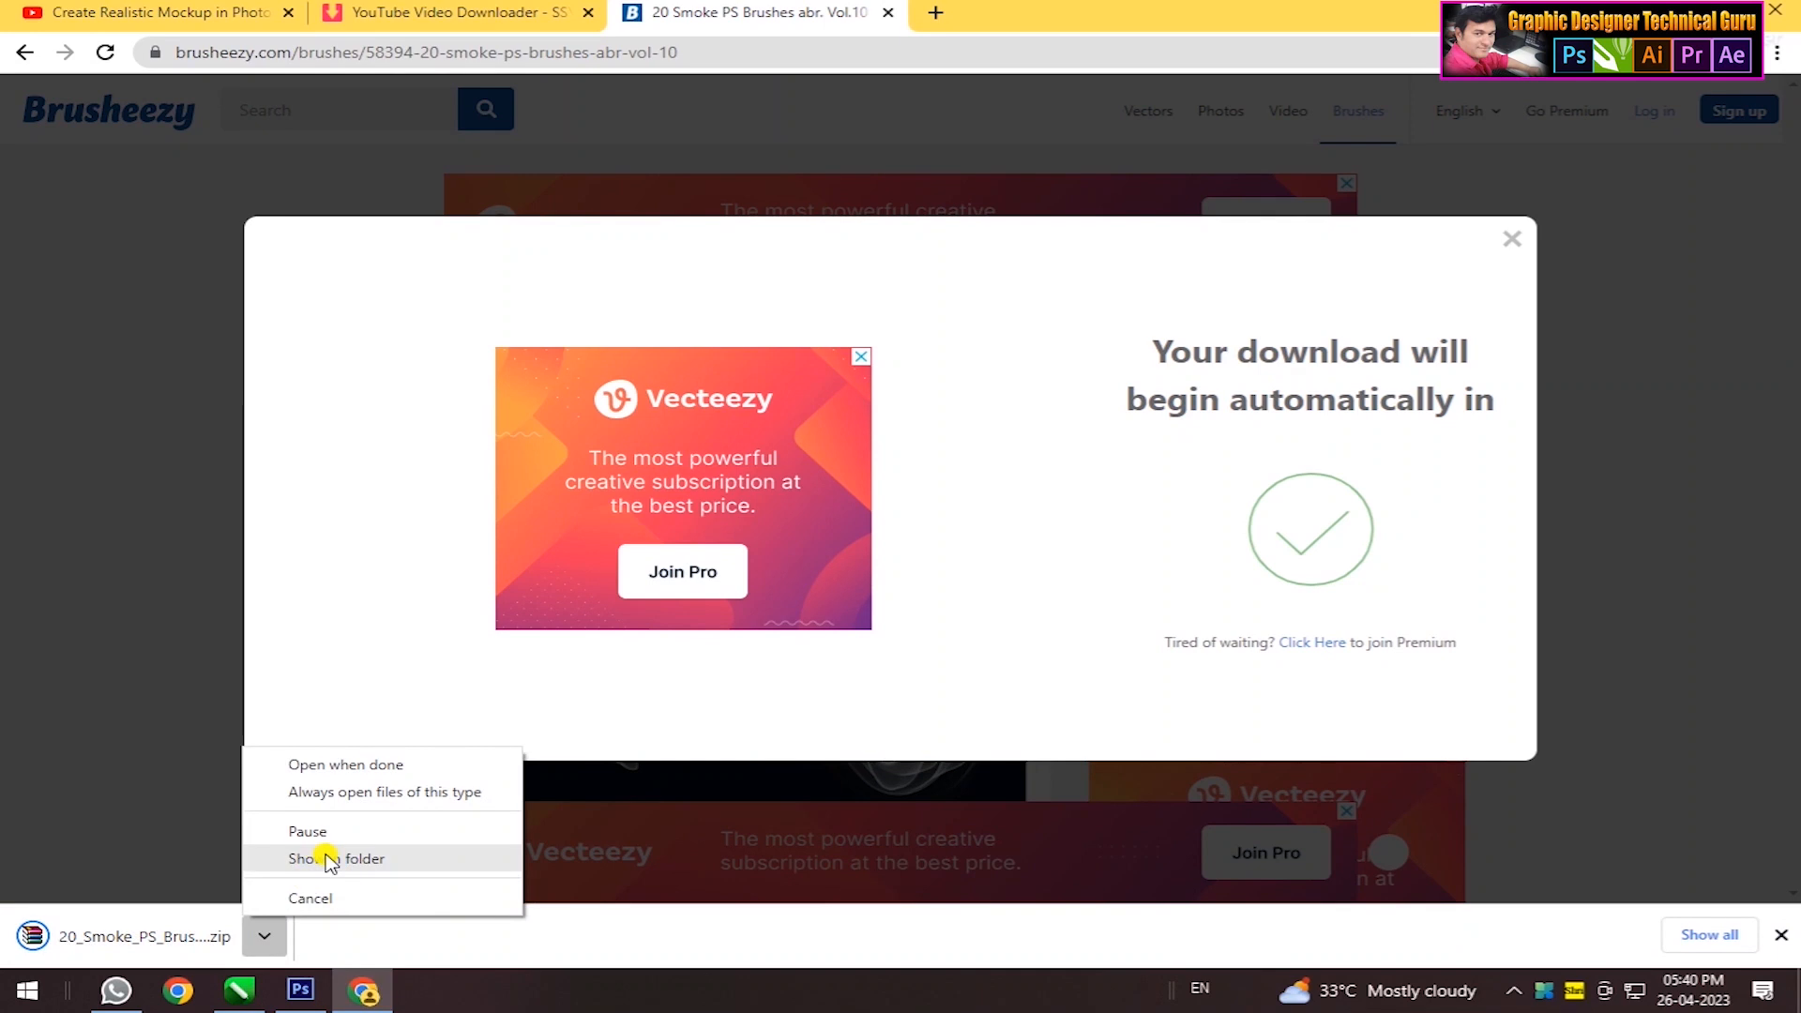
click(328, 859)
right_click(481, 308)
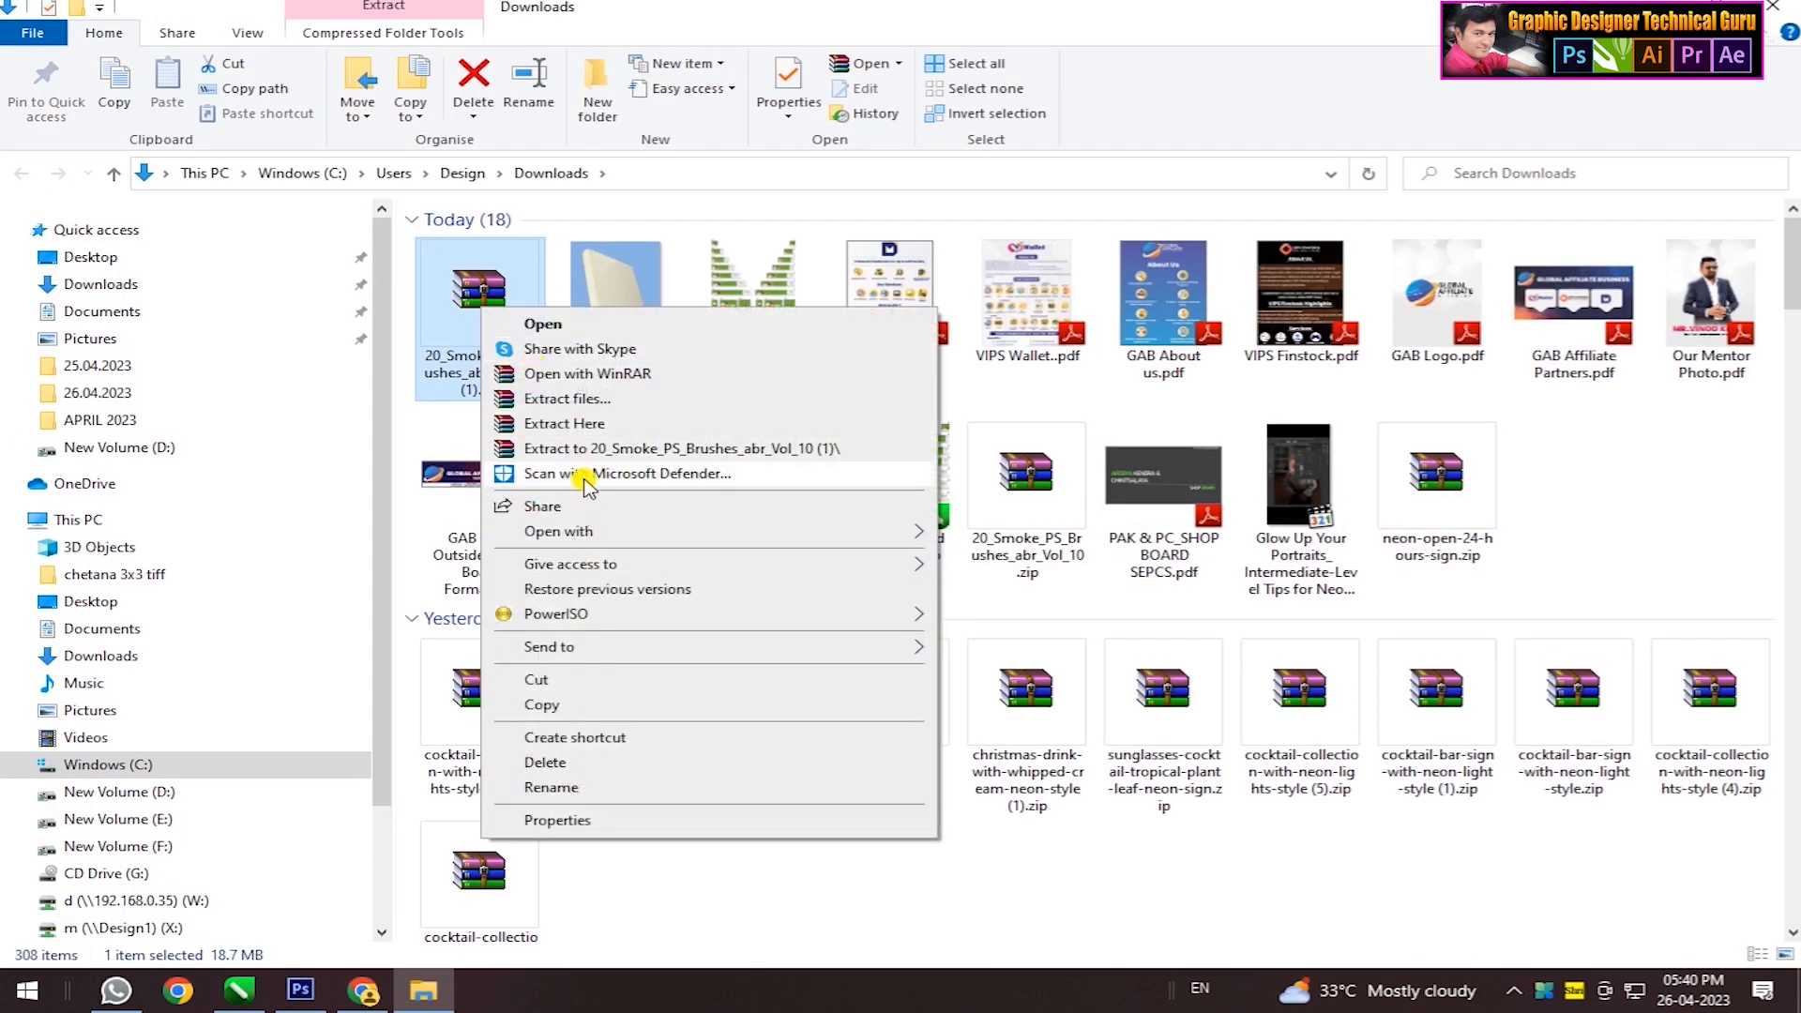
click(593, 423)
click(863, 606)
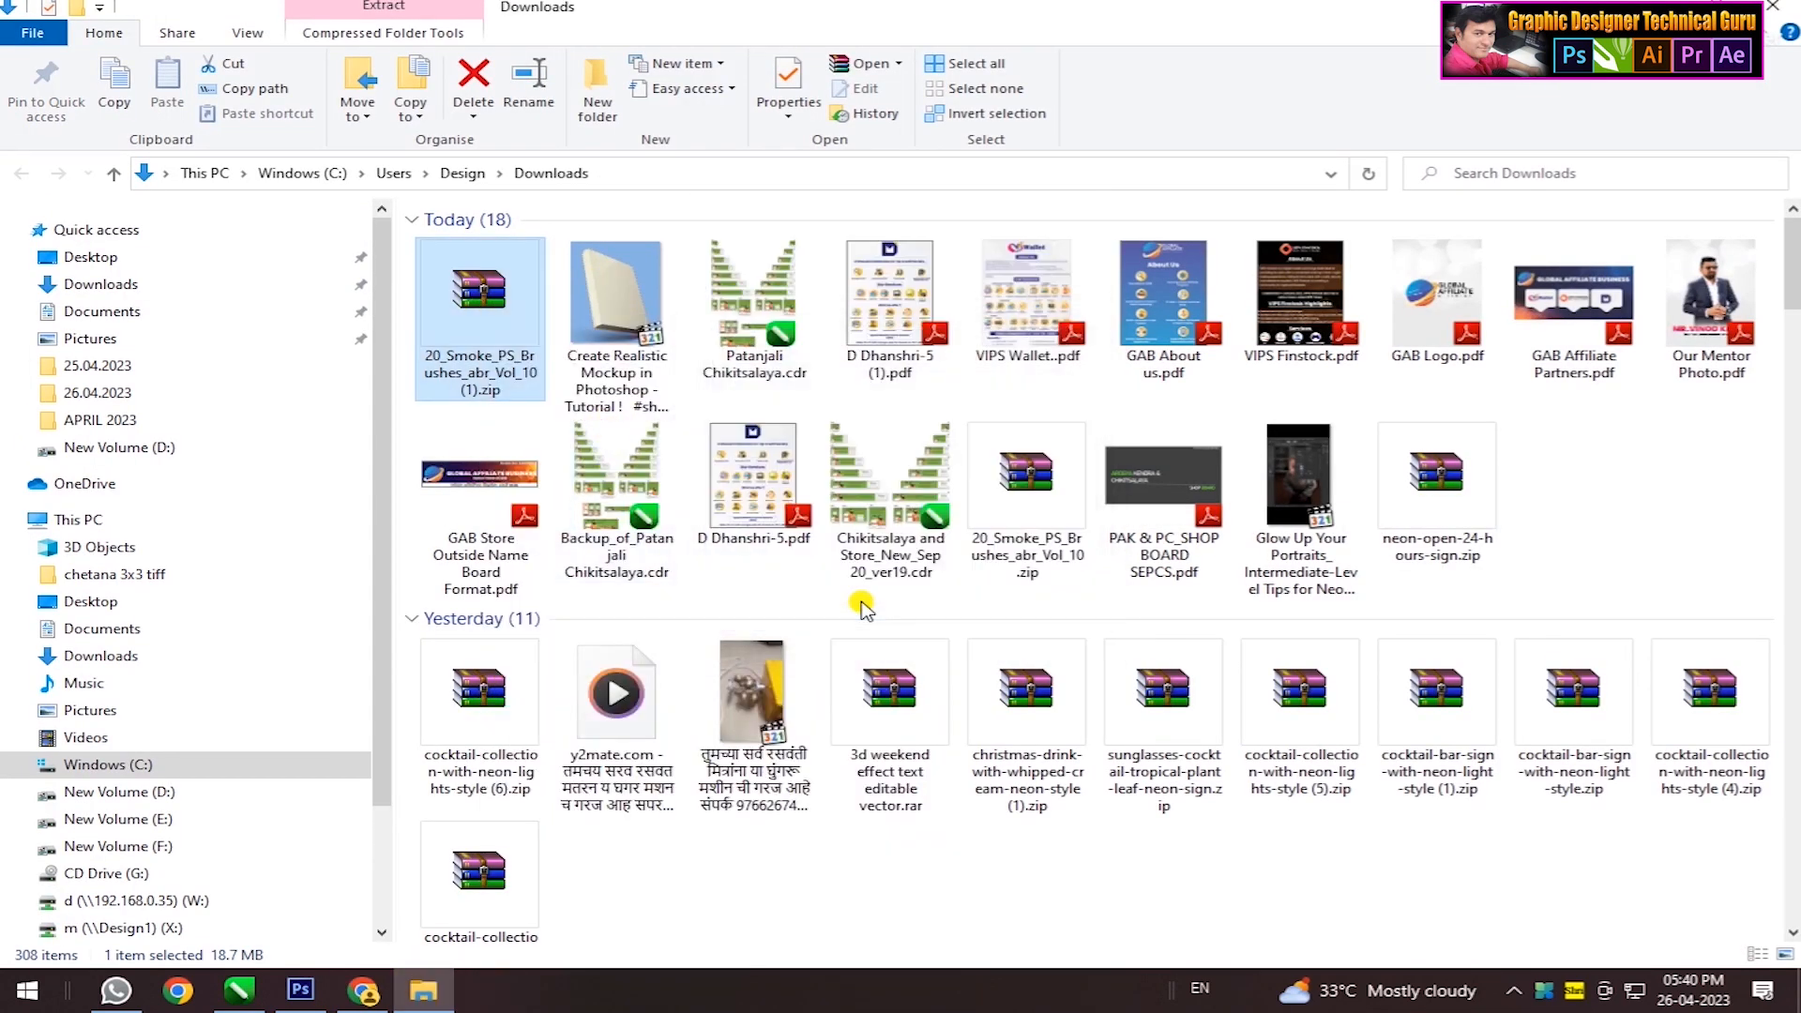
drag(1791, 267, 1793, 924)
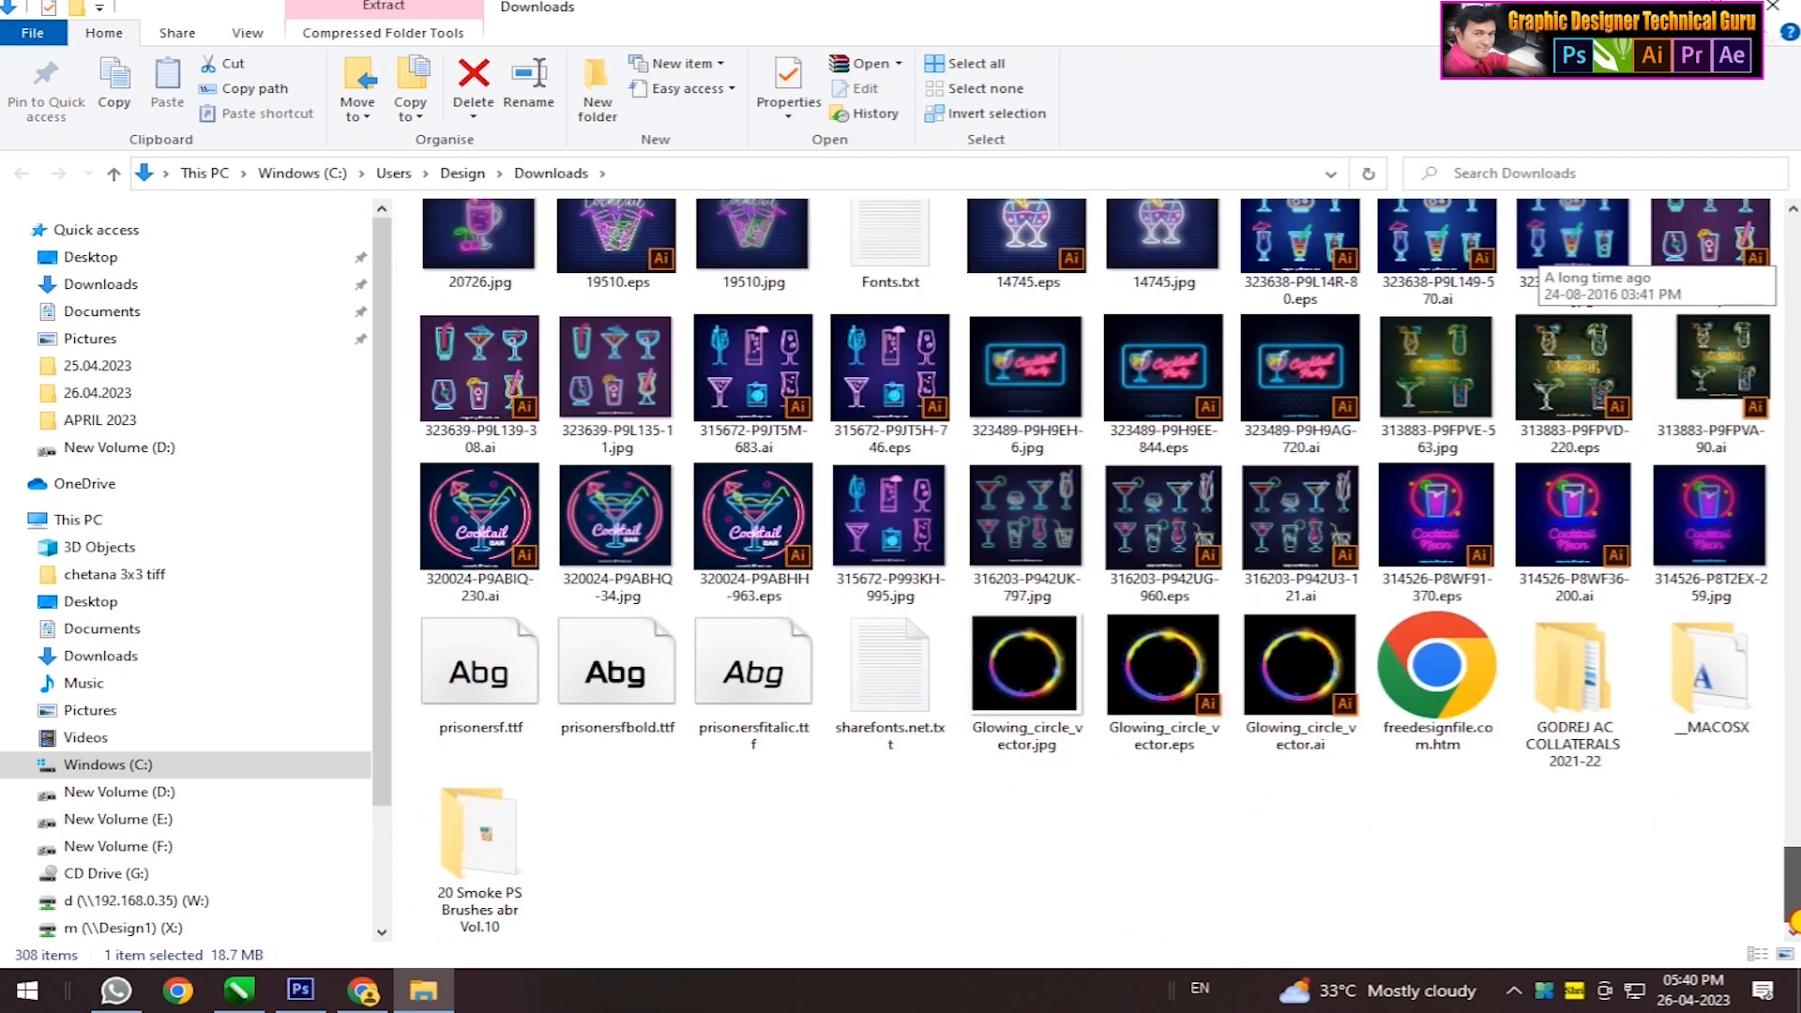
click(519, 869)
- Switch back to Photoshop and load "20 Smoke Brushes.abr" from the extracted Downloads folder into the brush presets
click(301, 992)
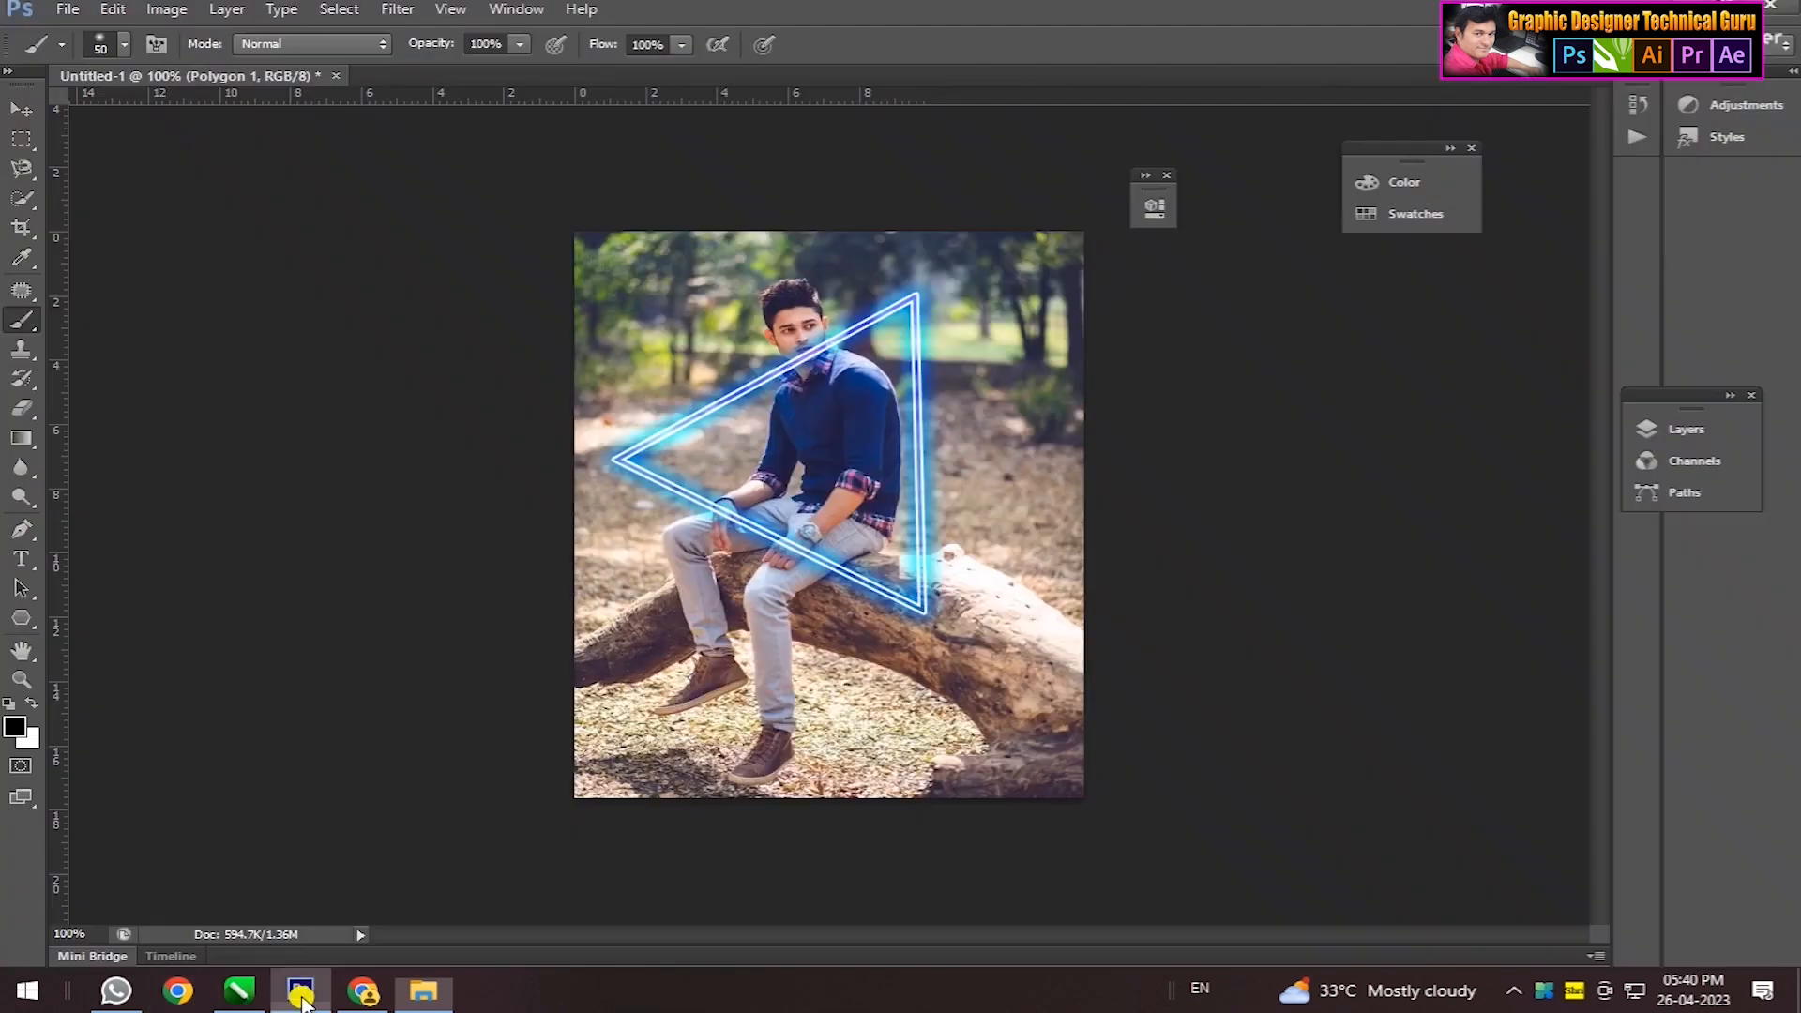
click(124, 44)
click(320, 84)
click(427, 386)
click(667, 281)
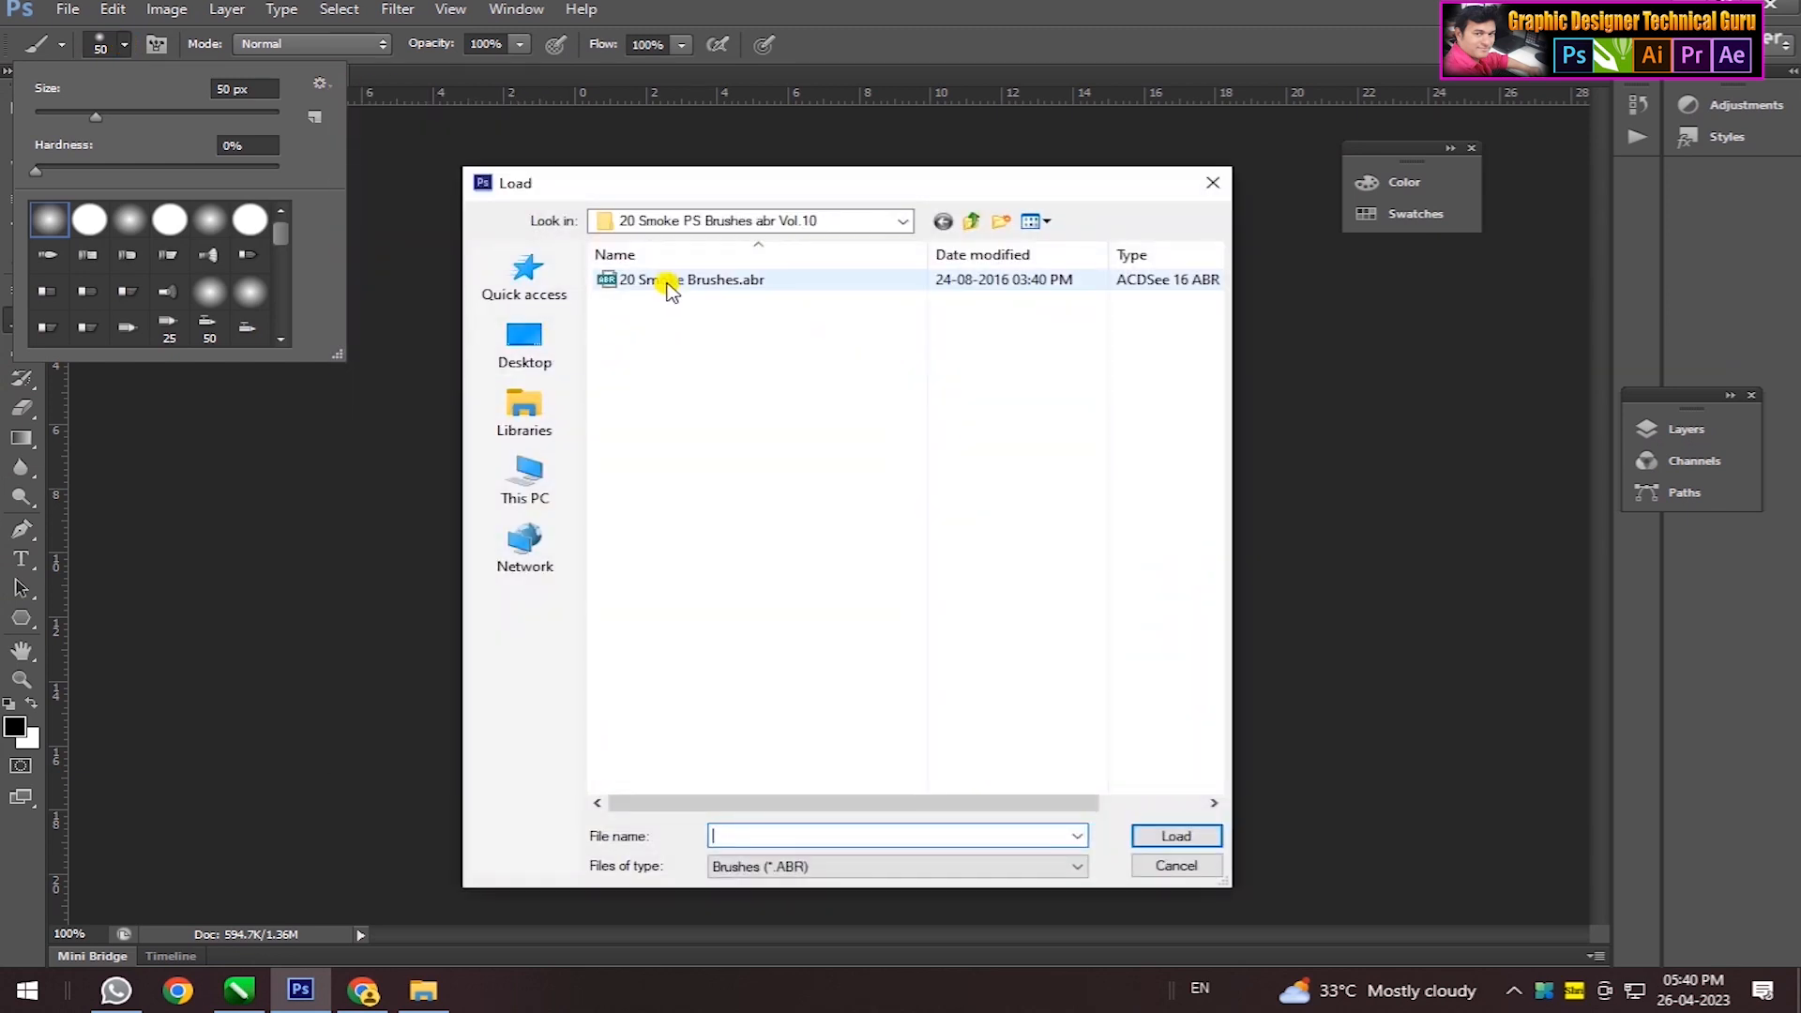
click(887, 222)
click(661, 376)
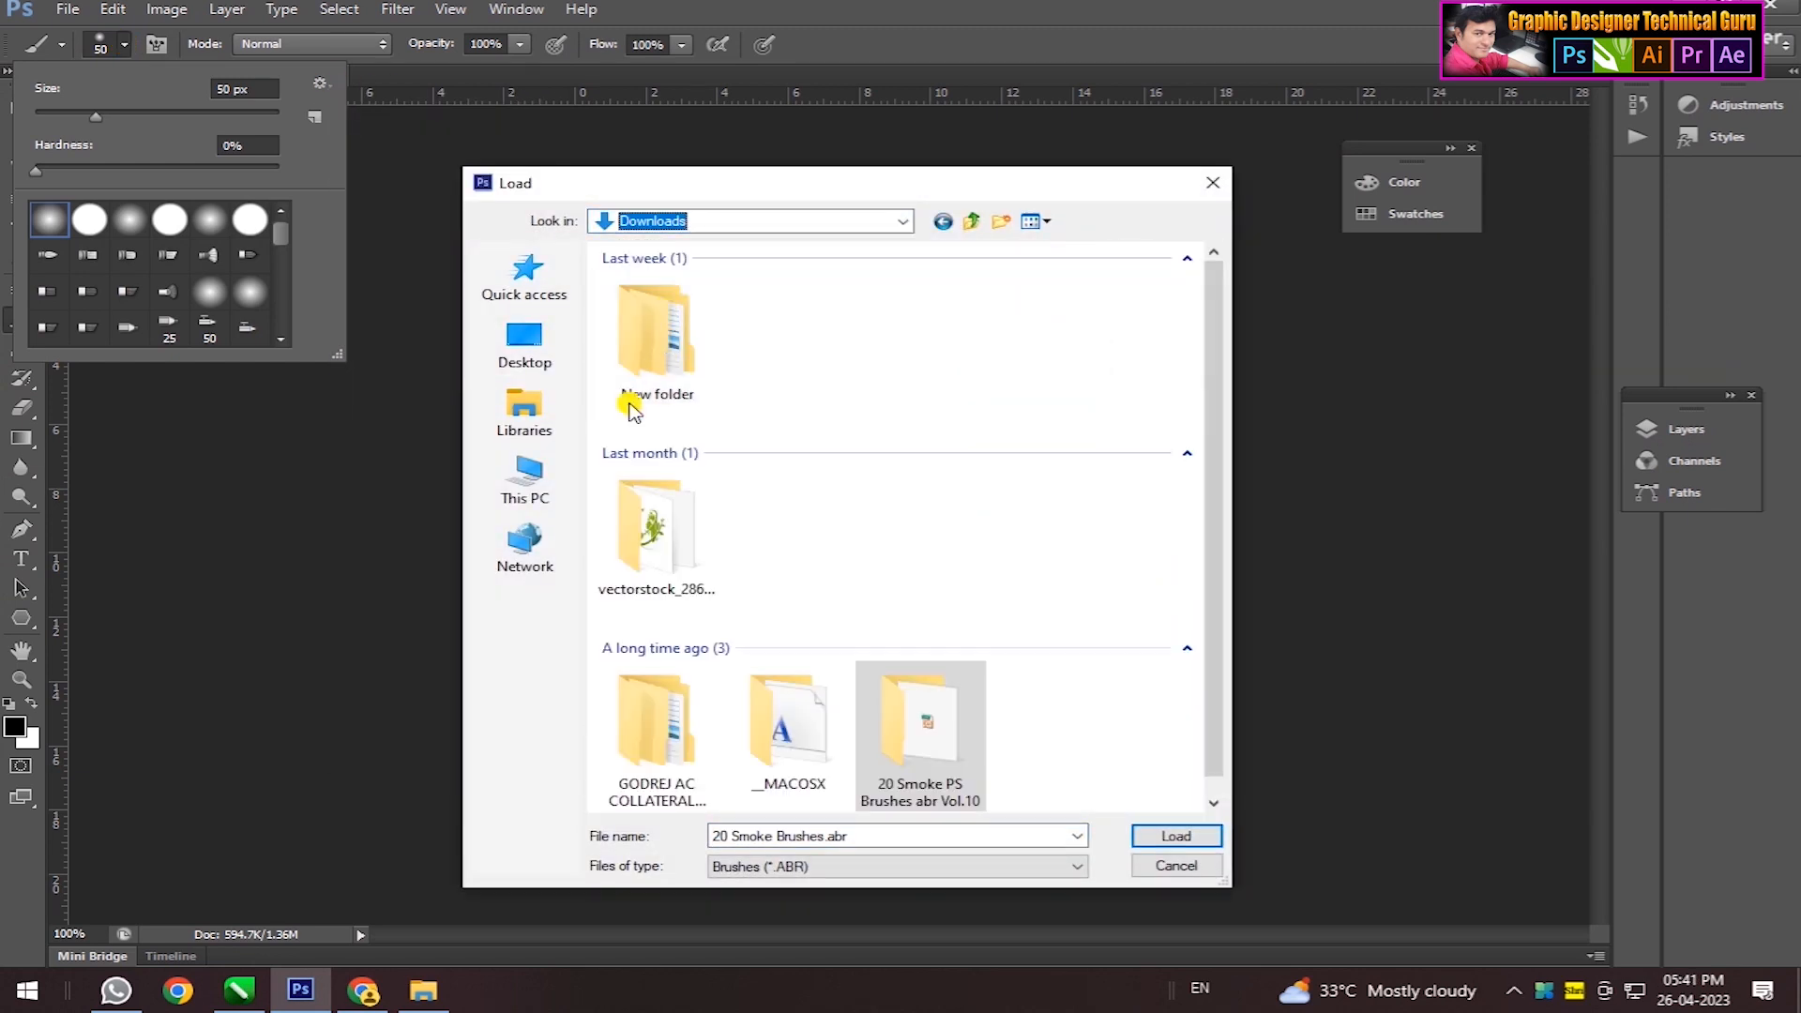
double_click(901, 750)
click(702, 286)
click(1203, 835)
- Enlarge the brush preset list, choose a 2499 px smoke brush, and add a new layer above Polygon 1
mouse_move(286, 235)
mouse_down()
mouse_move(285, 341)
mouse_move(273, 322)
mouse_move(282, 272)
mouse_move(431, 547)
mouse_up()
click(290, 339)
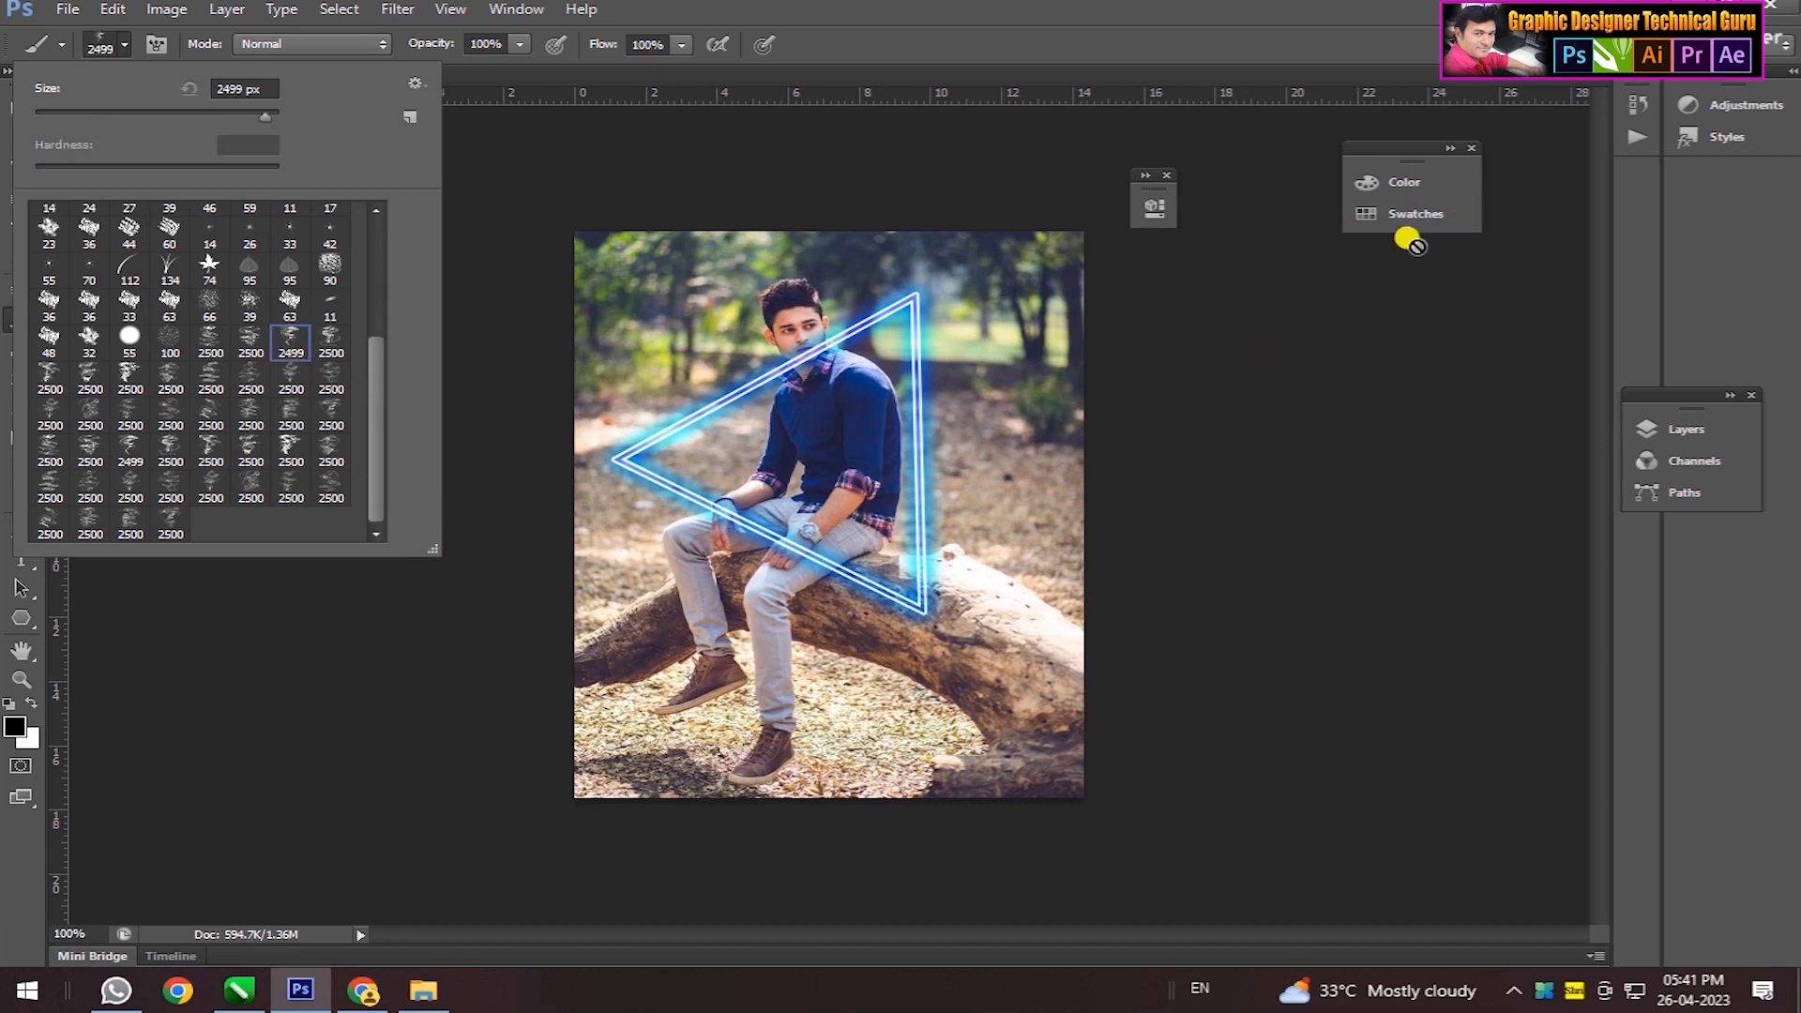
click(1665, 430)
click(1543, 890)
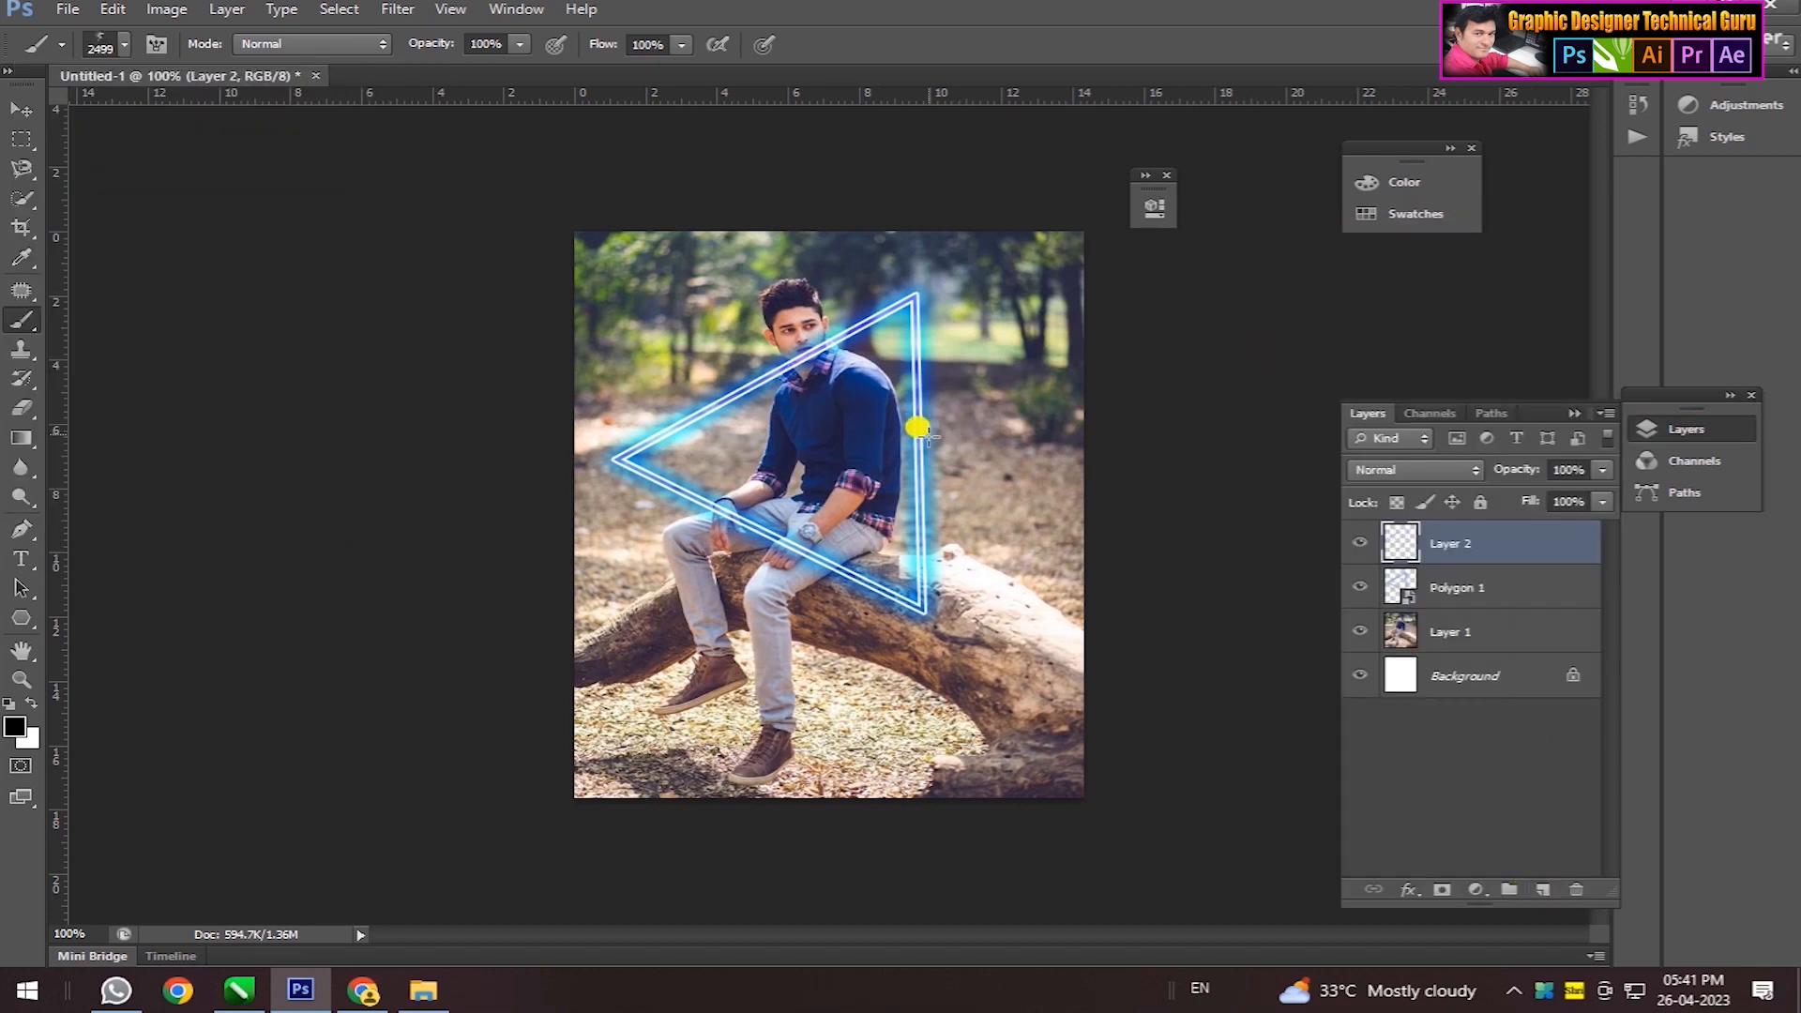
- Set the brush size to 127 px, stamp black smoke on the triangle's vertical side, and fit it along that line
click(128, 43)
click(102, 115)
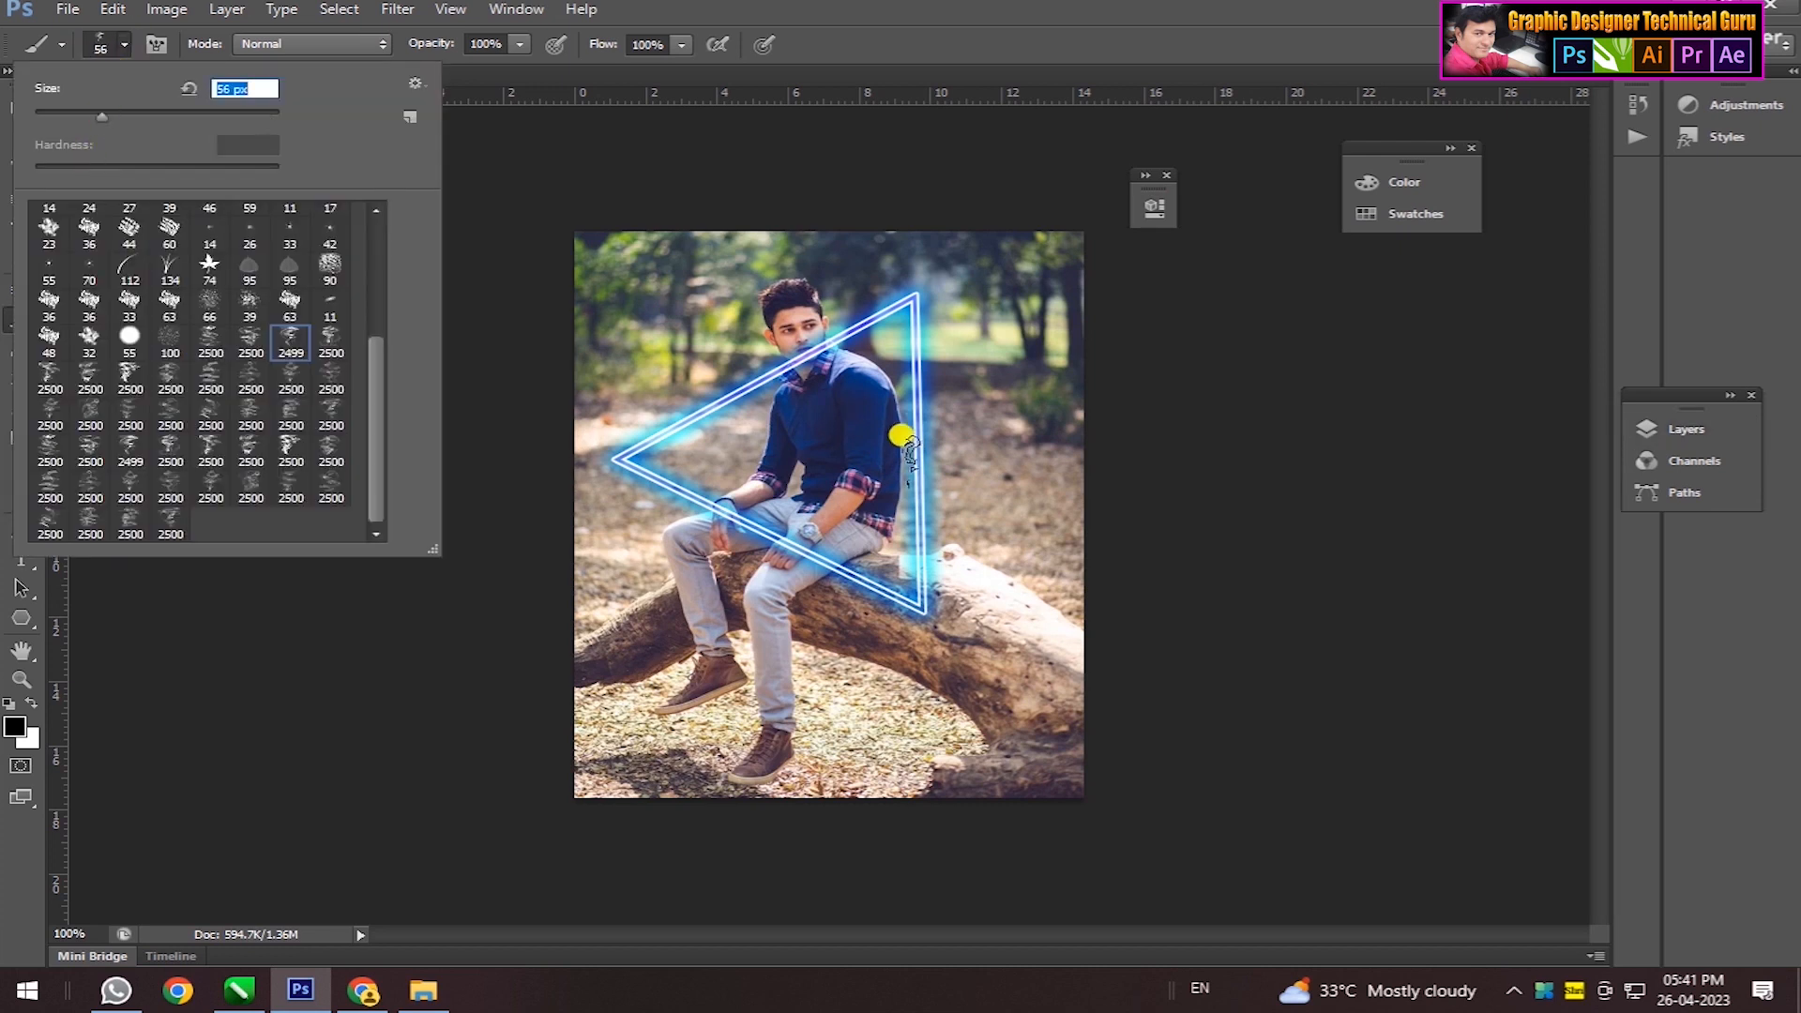
click(159, 118)
click(915, 476)
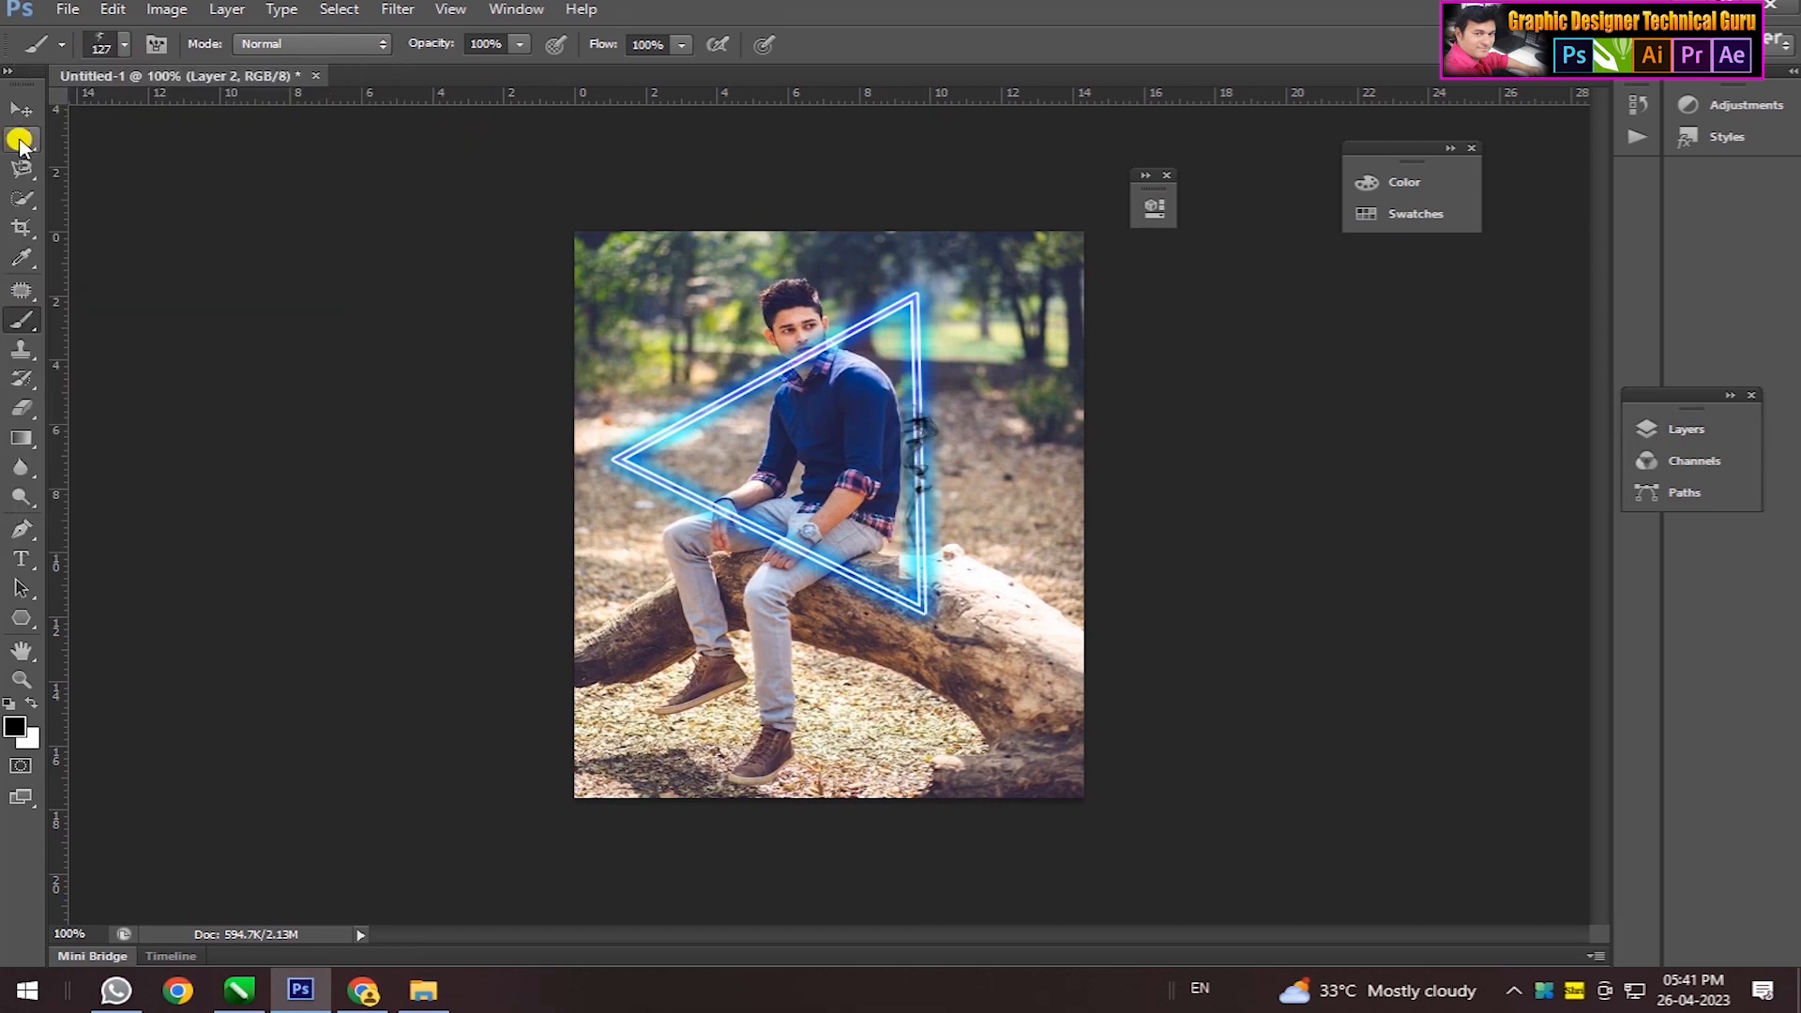
click(21, 110)
mouse_move(946, 398)
mouse_down()
mouse_move(961, 356)
mouse_move(919, 361)
mouse_up()
key(Return)
key(Return)
- Turn the black smoke white with Hue/Saturation by setting Lightness to +100
key(ctrl+u)
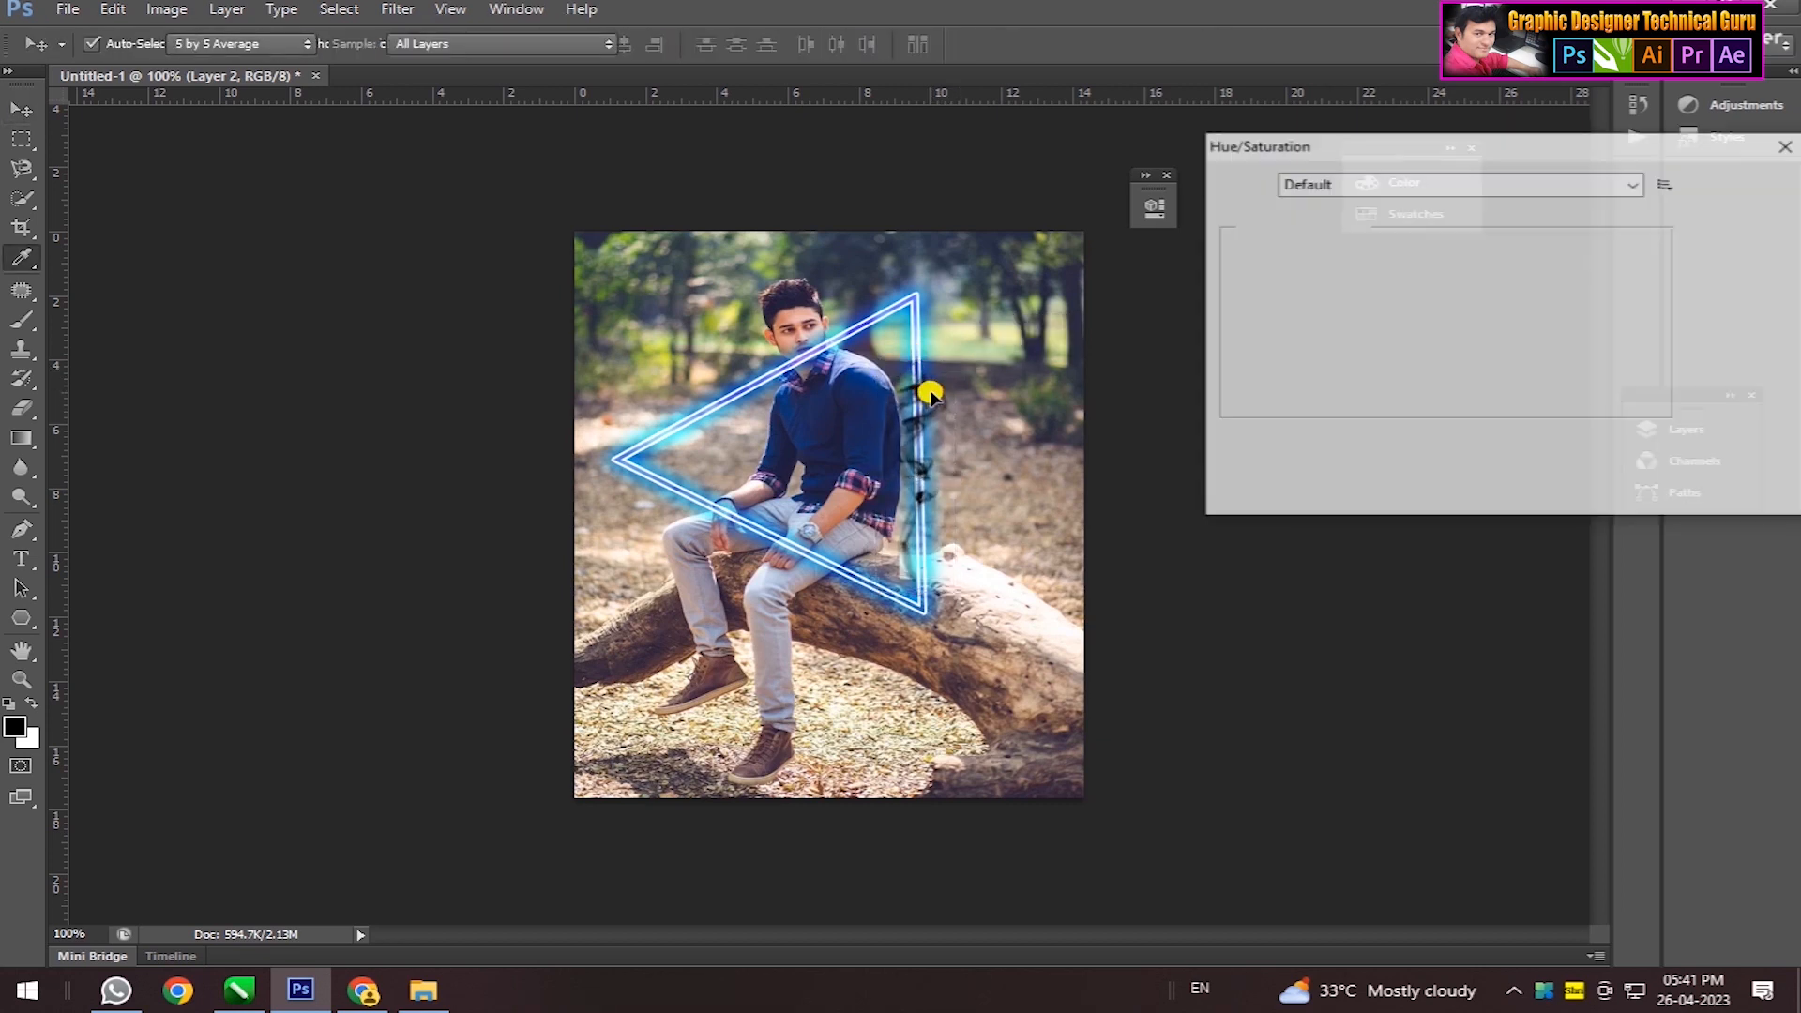
drag(1444, 401, 1691, 403)
click(1746, 185)
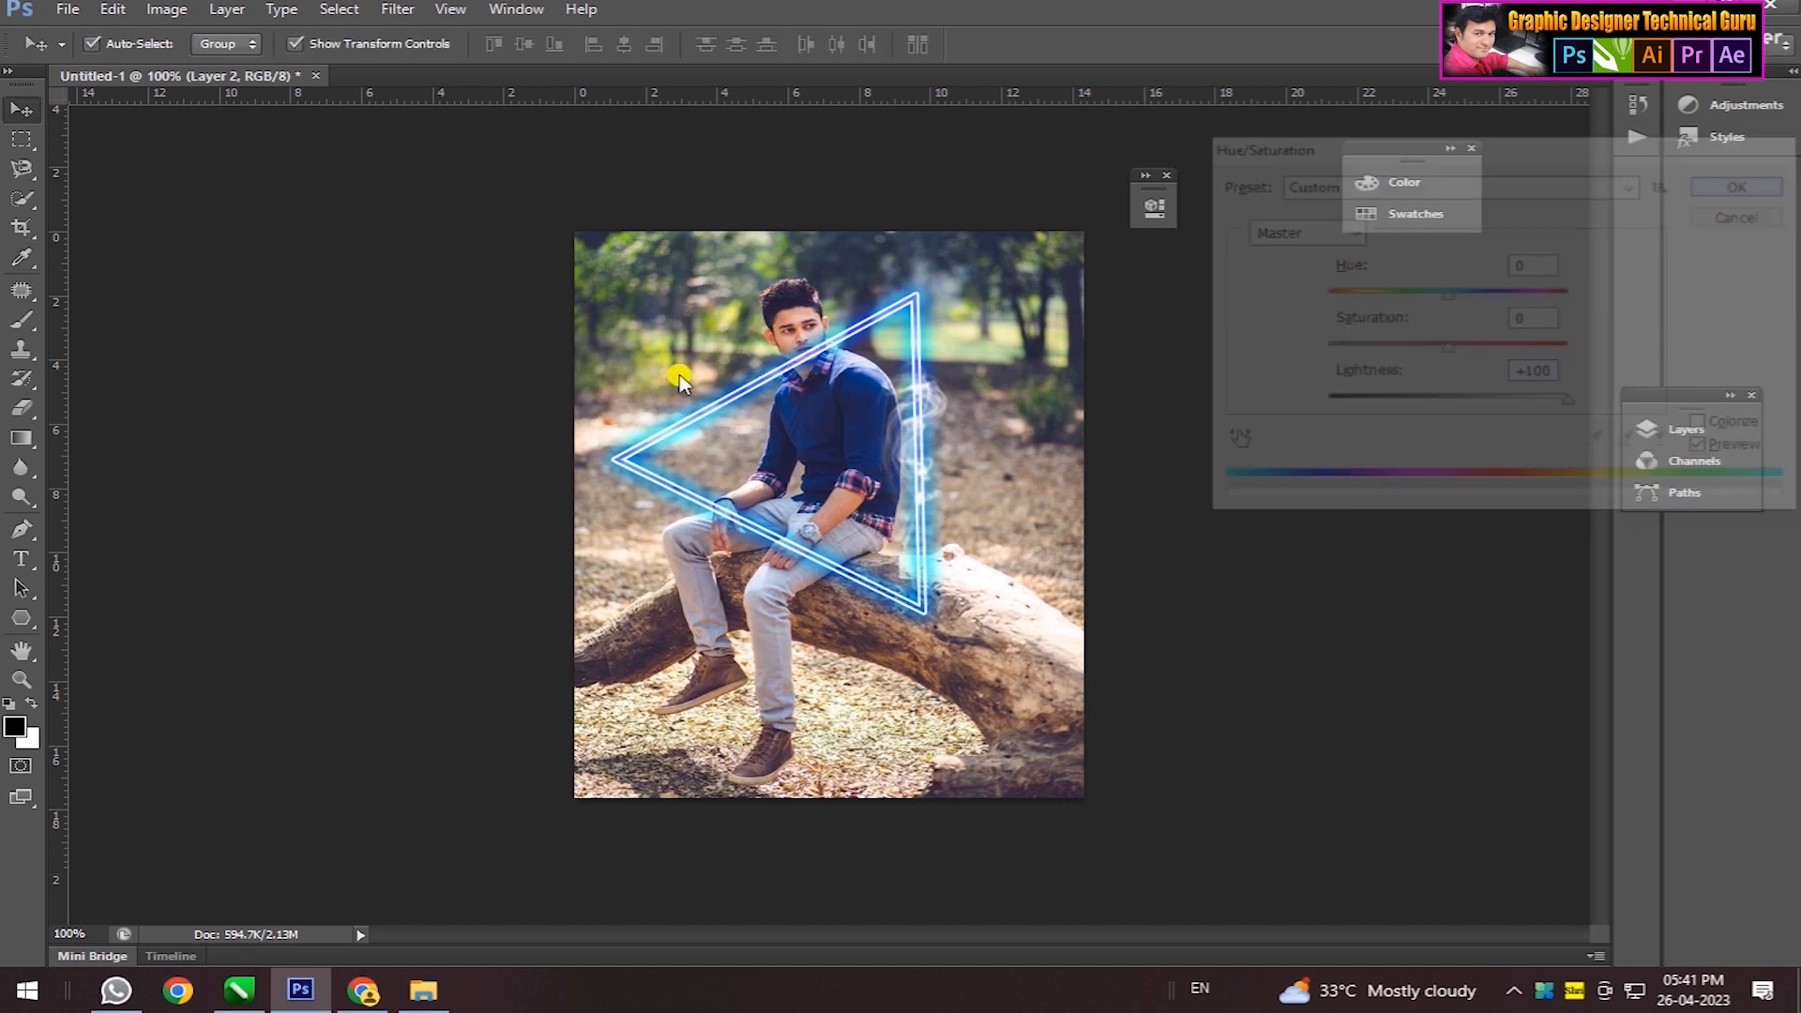
- Cycle through blend modes for the smoke on Layer 2, including Linear Dodge (Add), settle on Hard Mix, and deselect the layer
click(1679, 429)
click(1438, 465)
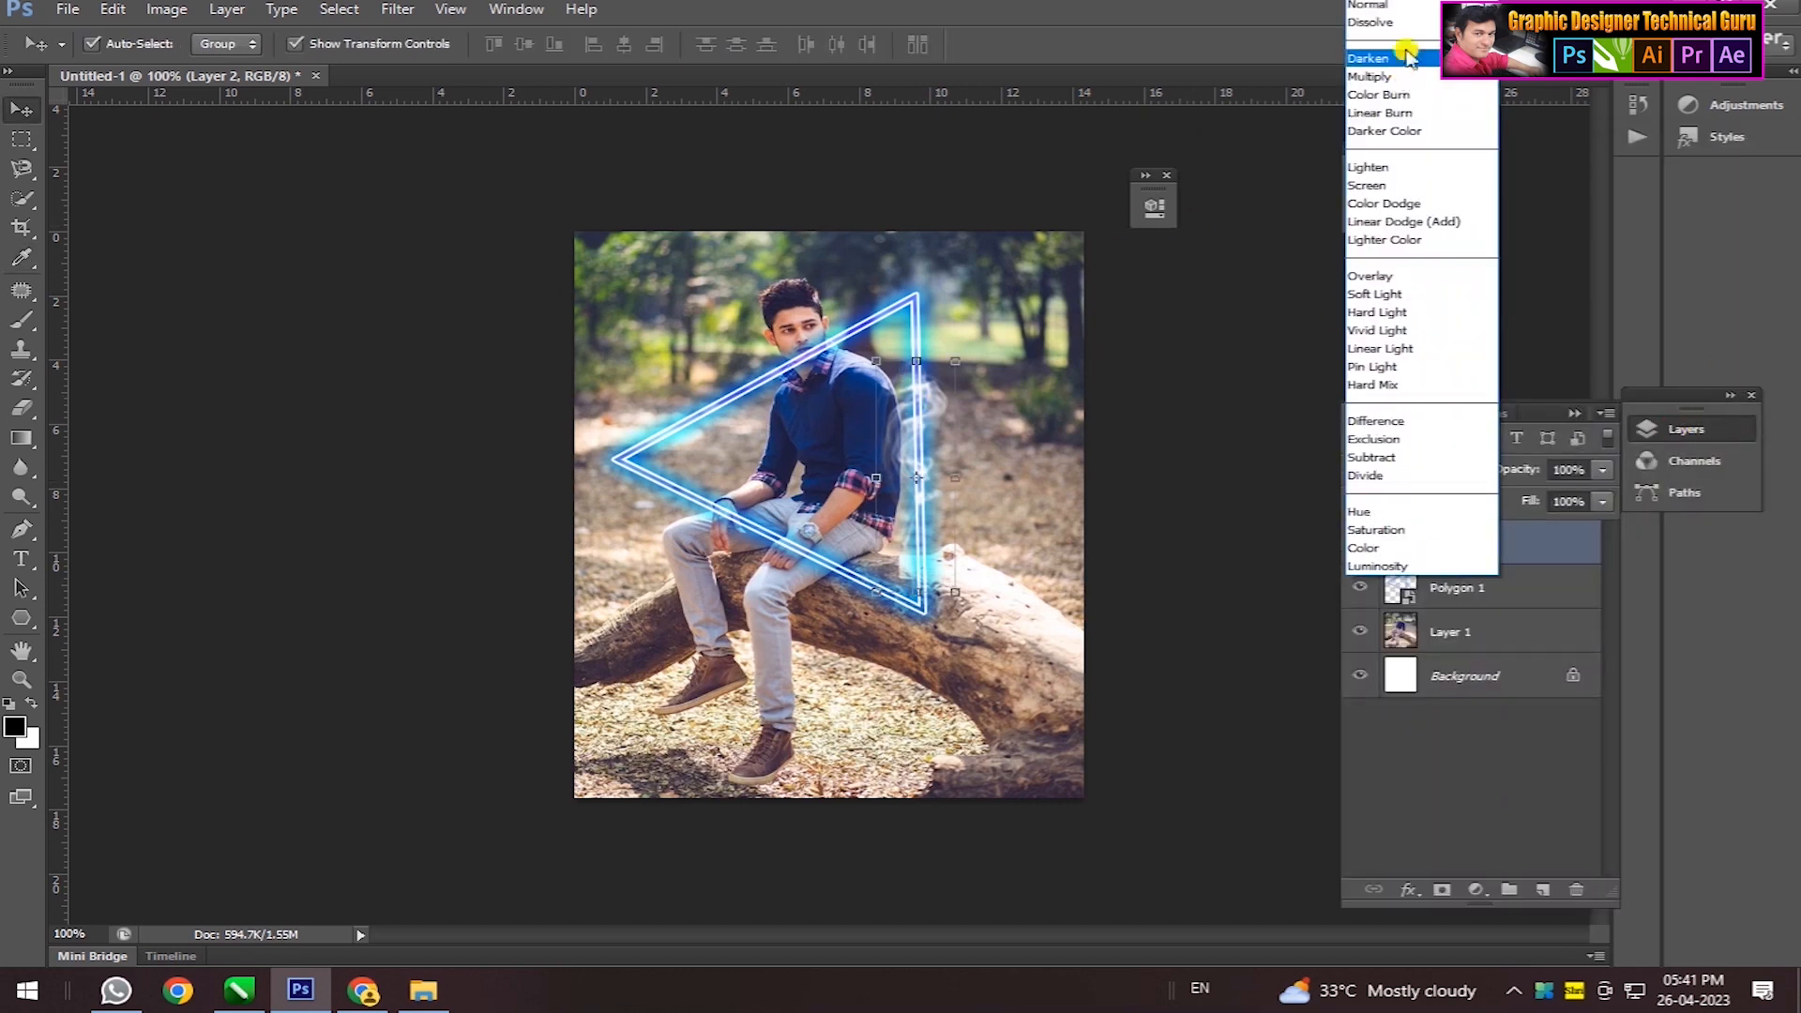
click(1384, 130)
scroll(1433, 475, down, 8)
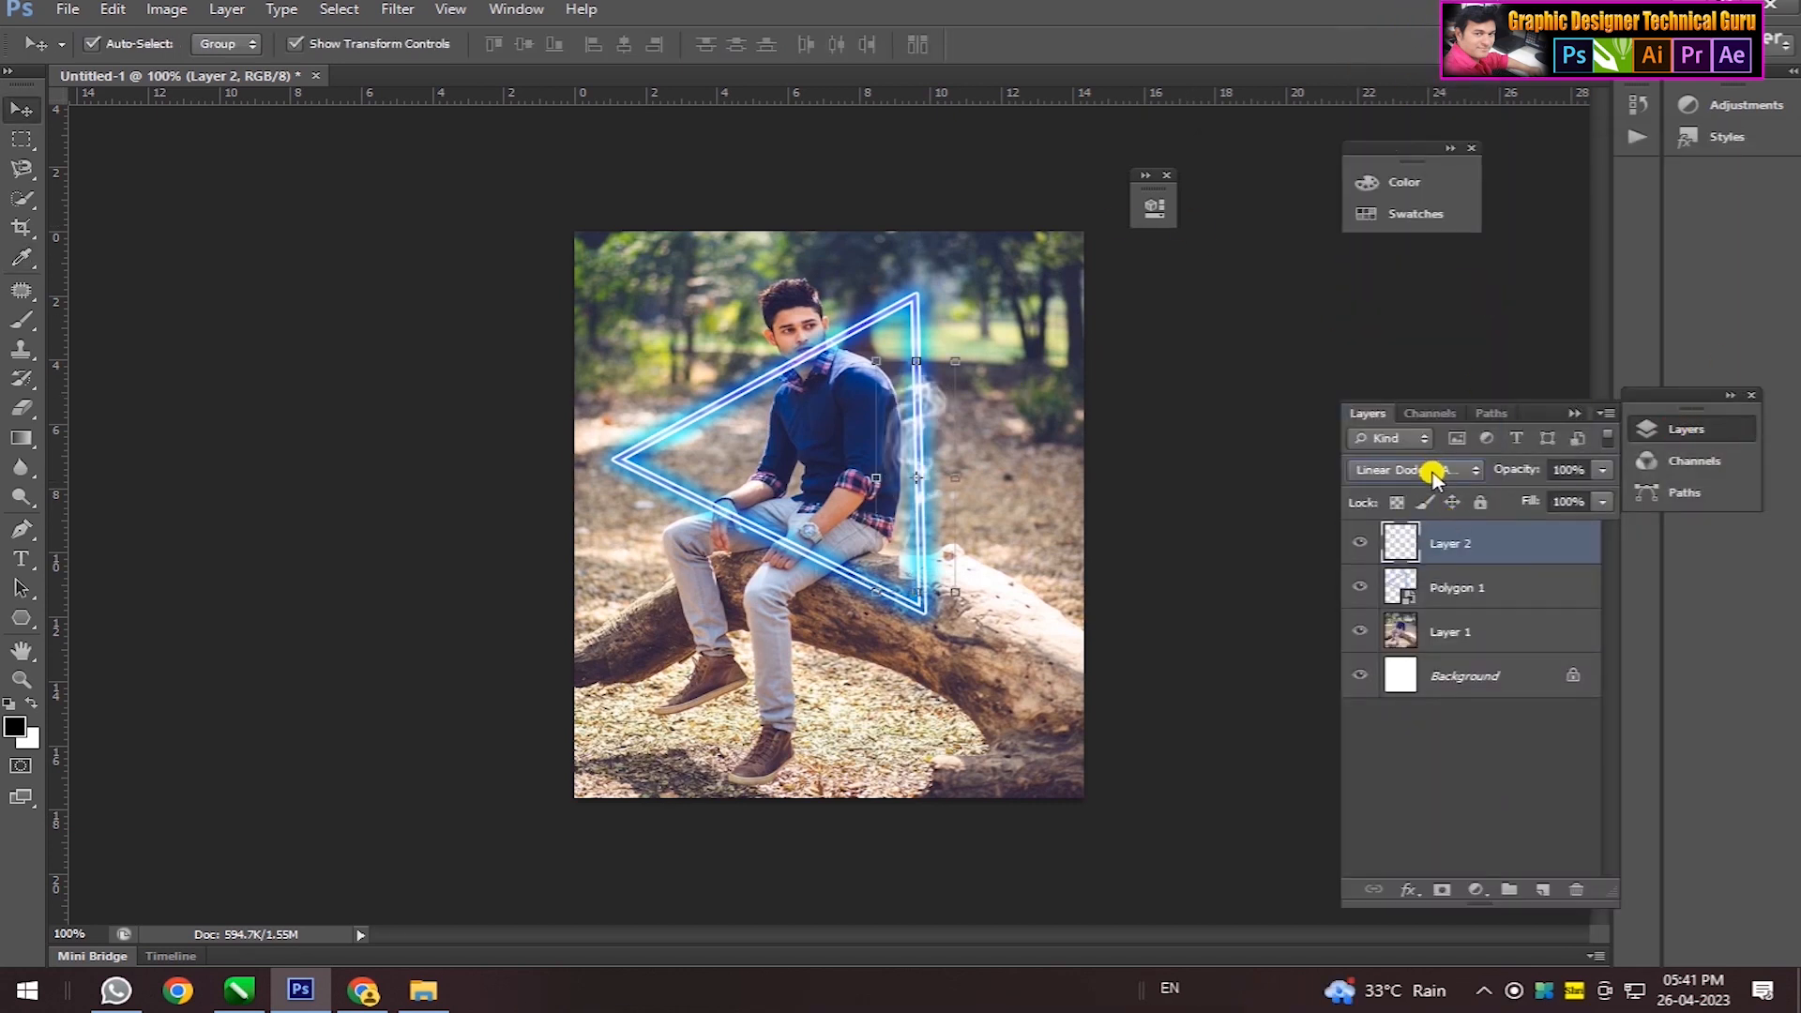
scroll(1434, 476, up, 2)
scroll(1433, 476, down, 3)
scroll(1433, 476, down, 3)
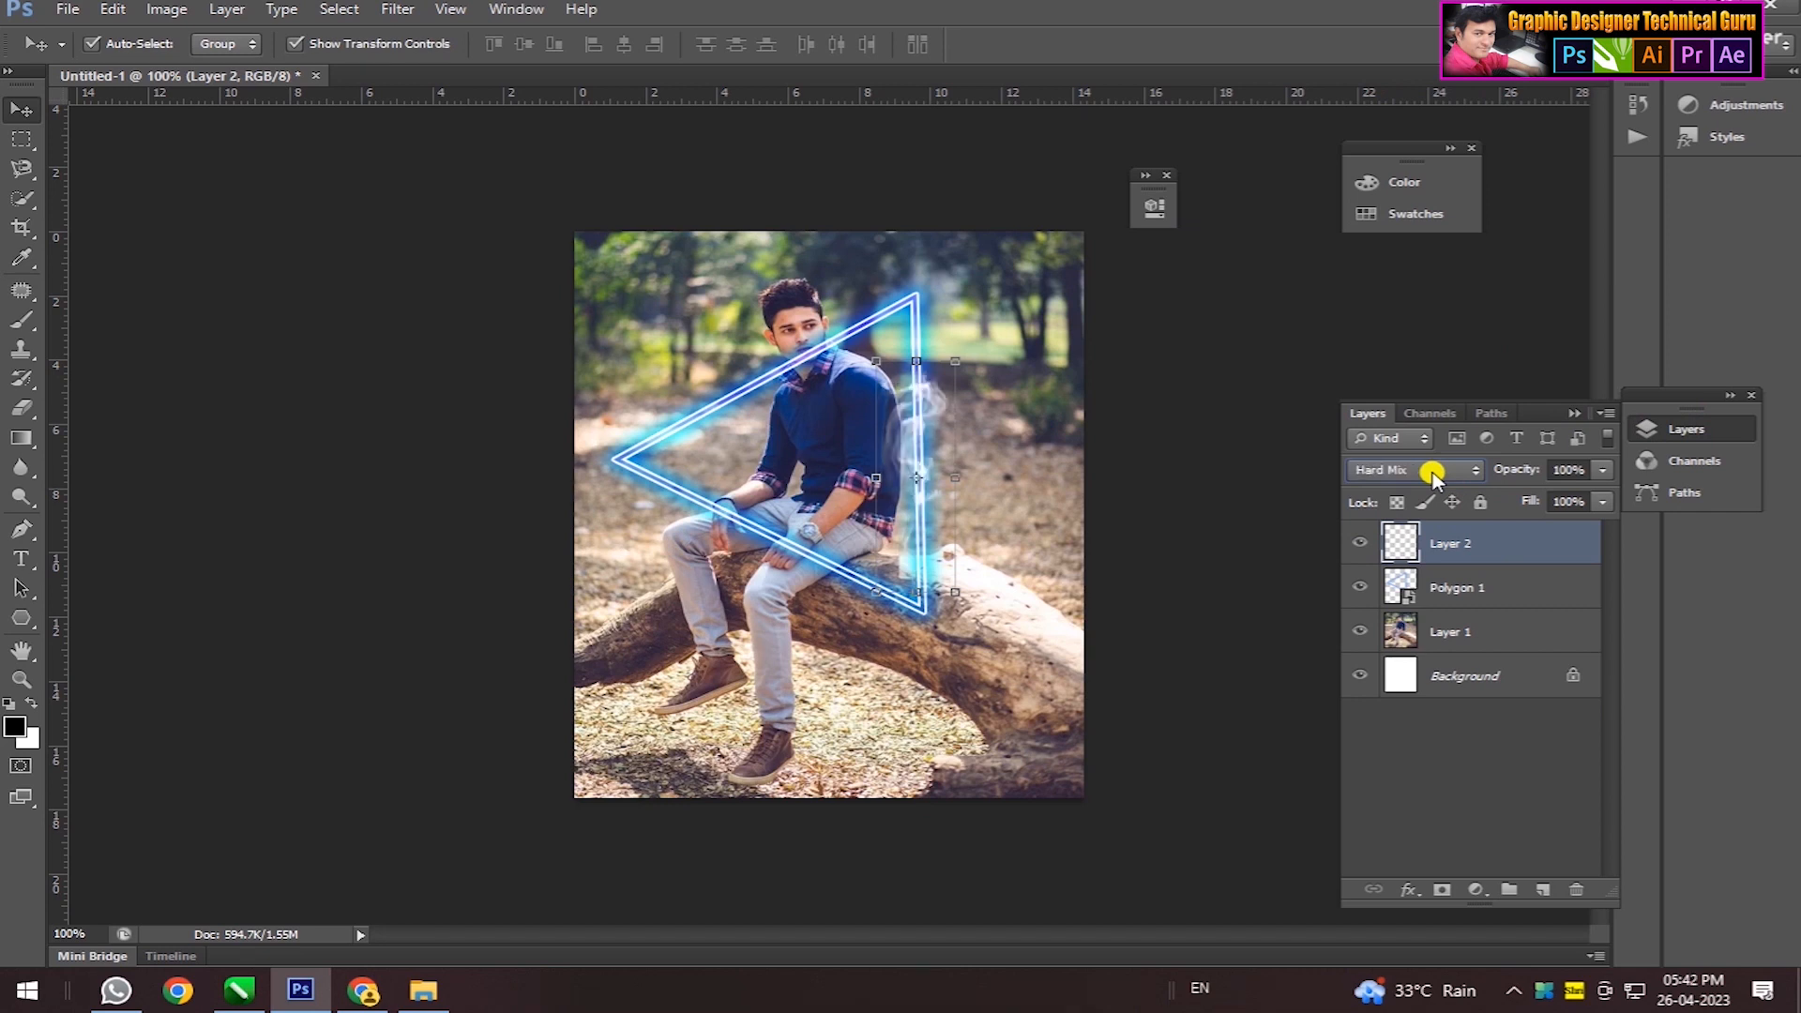
click(1381, 394)
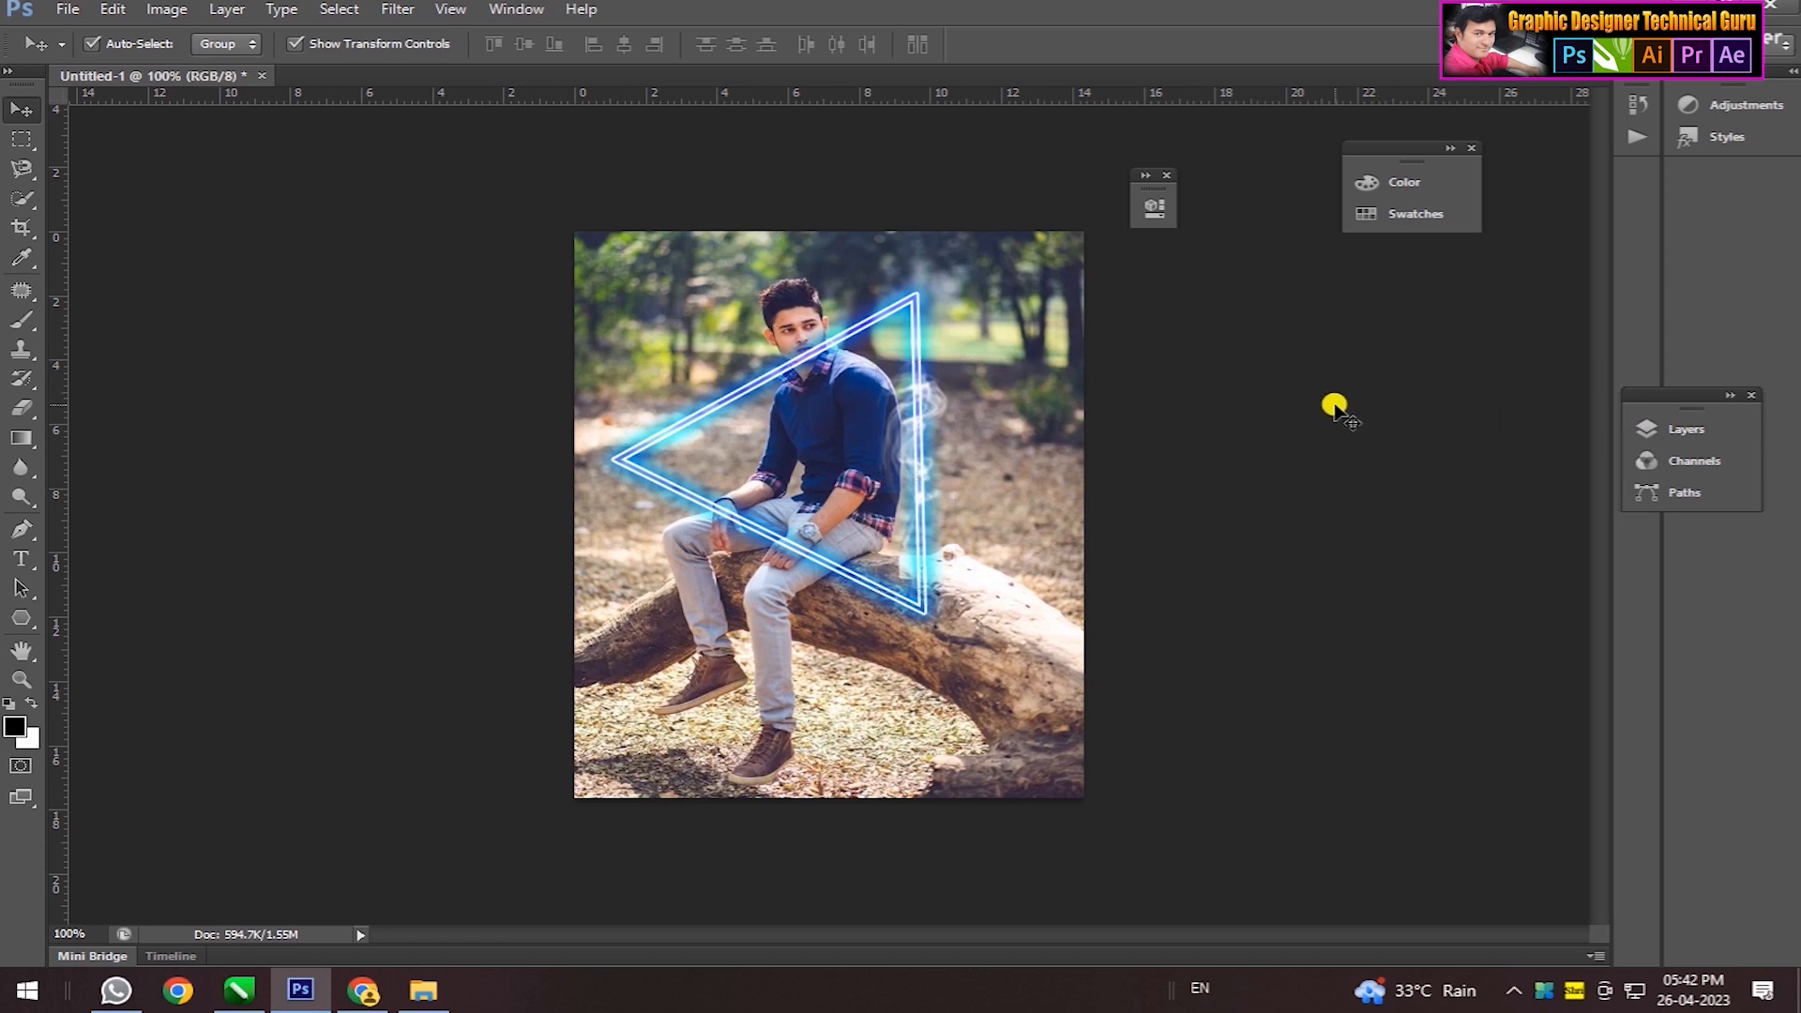
- Duplicate the smoke layer onto the triangle's lower sloping side and rotate the copy -60° to follow the line
click(915, 392)
drag(919, 392, 755, 475)
drag(800, 692, 906, 570)
drag(783, 582, 801, 551)
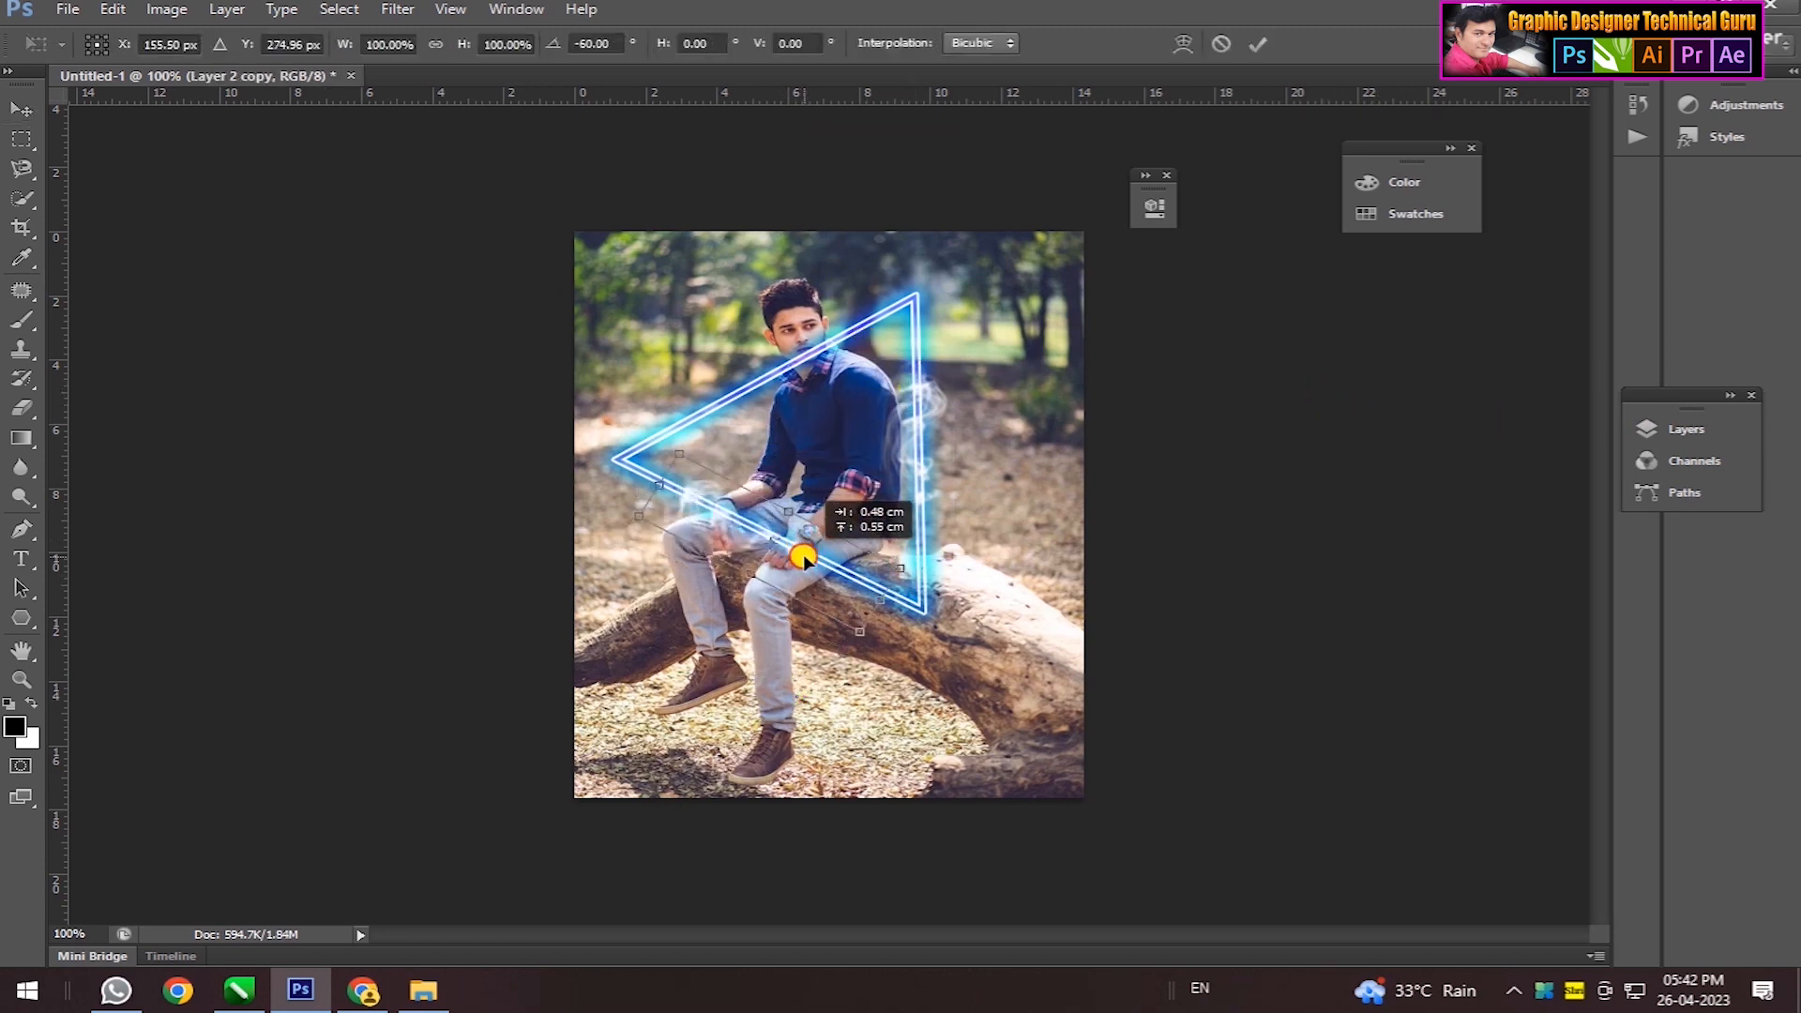
drag(860, 632, 720, 385)
key(Return)
key(ctrl+z)
- Duplicate the smoke onto the triangle's upper sloping side, rotate it to follow the line, and move it into place
click(705, 538)
click(717, 533)
drag(907, 509, 953, 369)
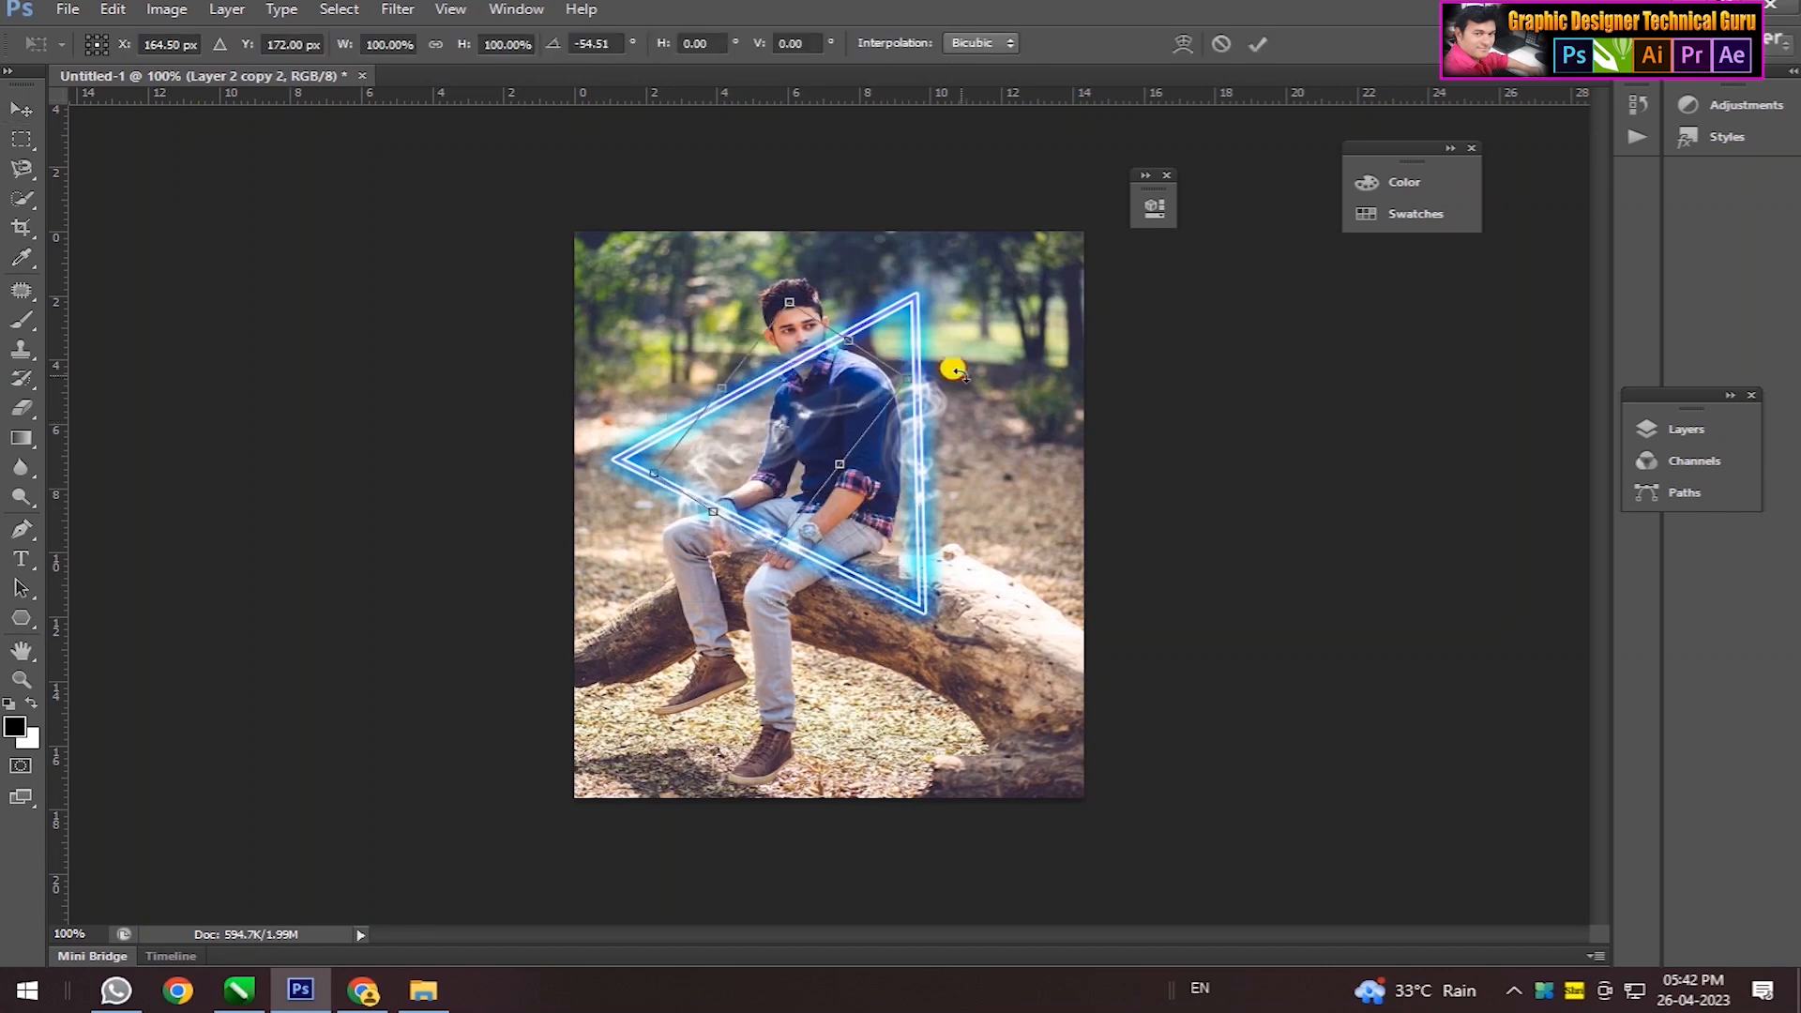
key(Return)
drag(857, 404, 841, 357)
key(ctrl+z)
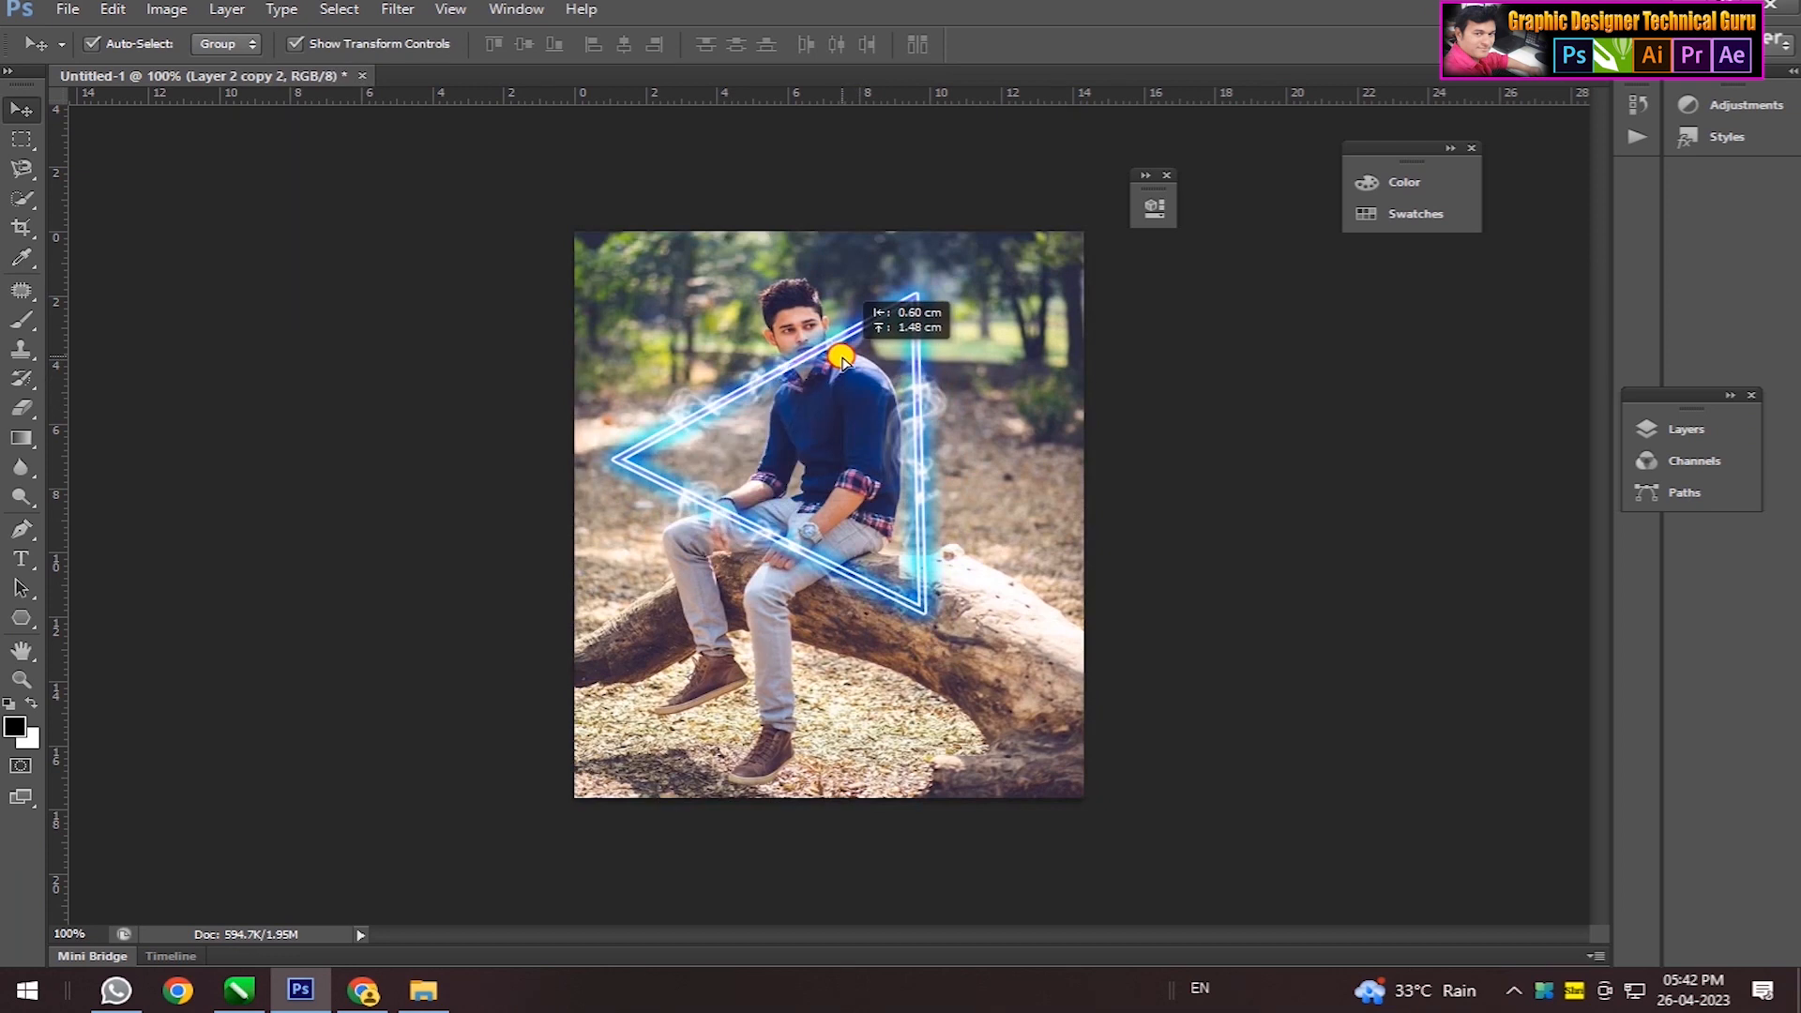
click(1336, 450)
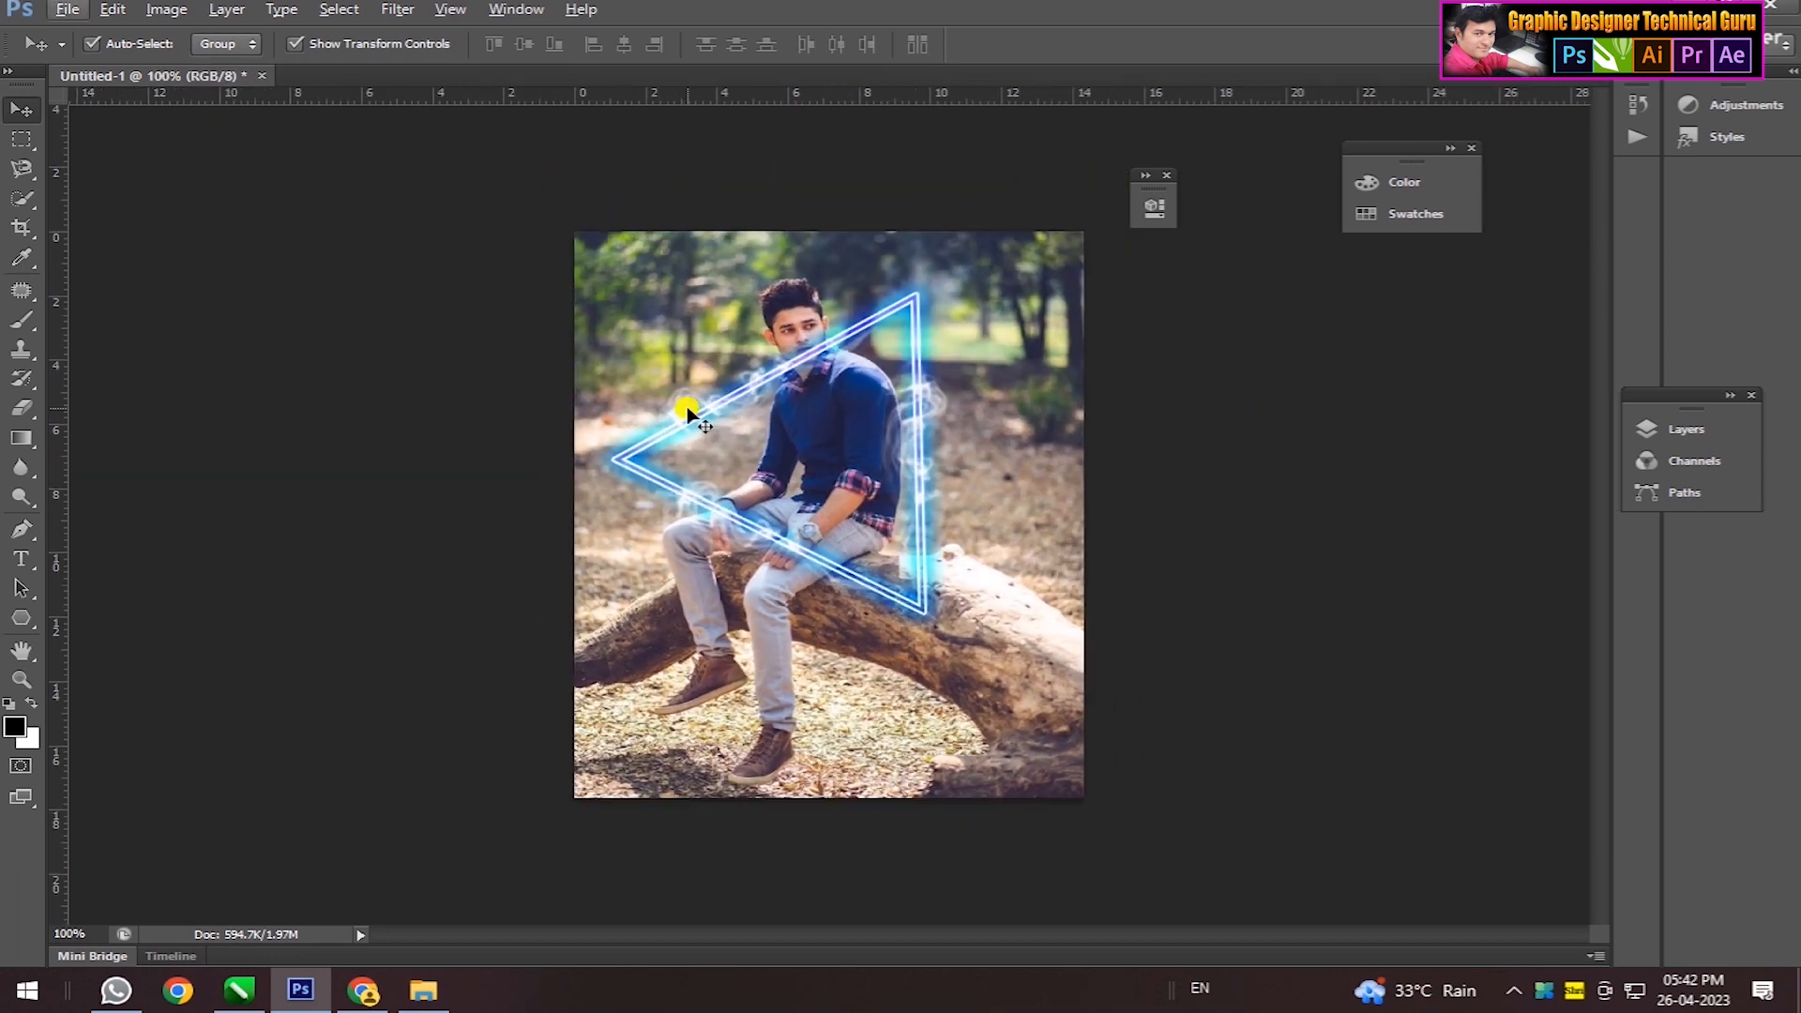
- Copy the smoke from the upper sloping side to just below the triangle's top corner and align it with the line
drag(688, 413, 851, 286)
drag(1051, 366, 914, 297)
drag(855, 317, 854, 319)
click(1336, 361)
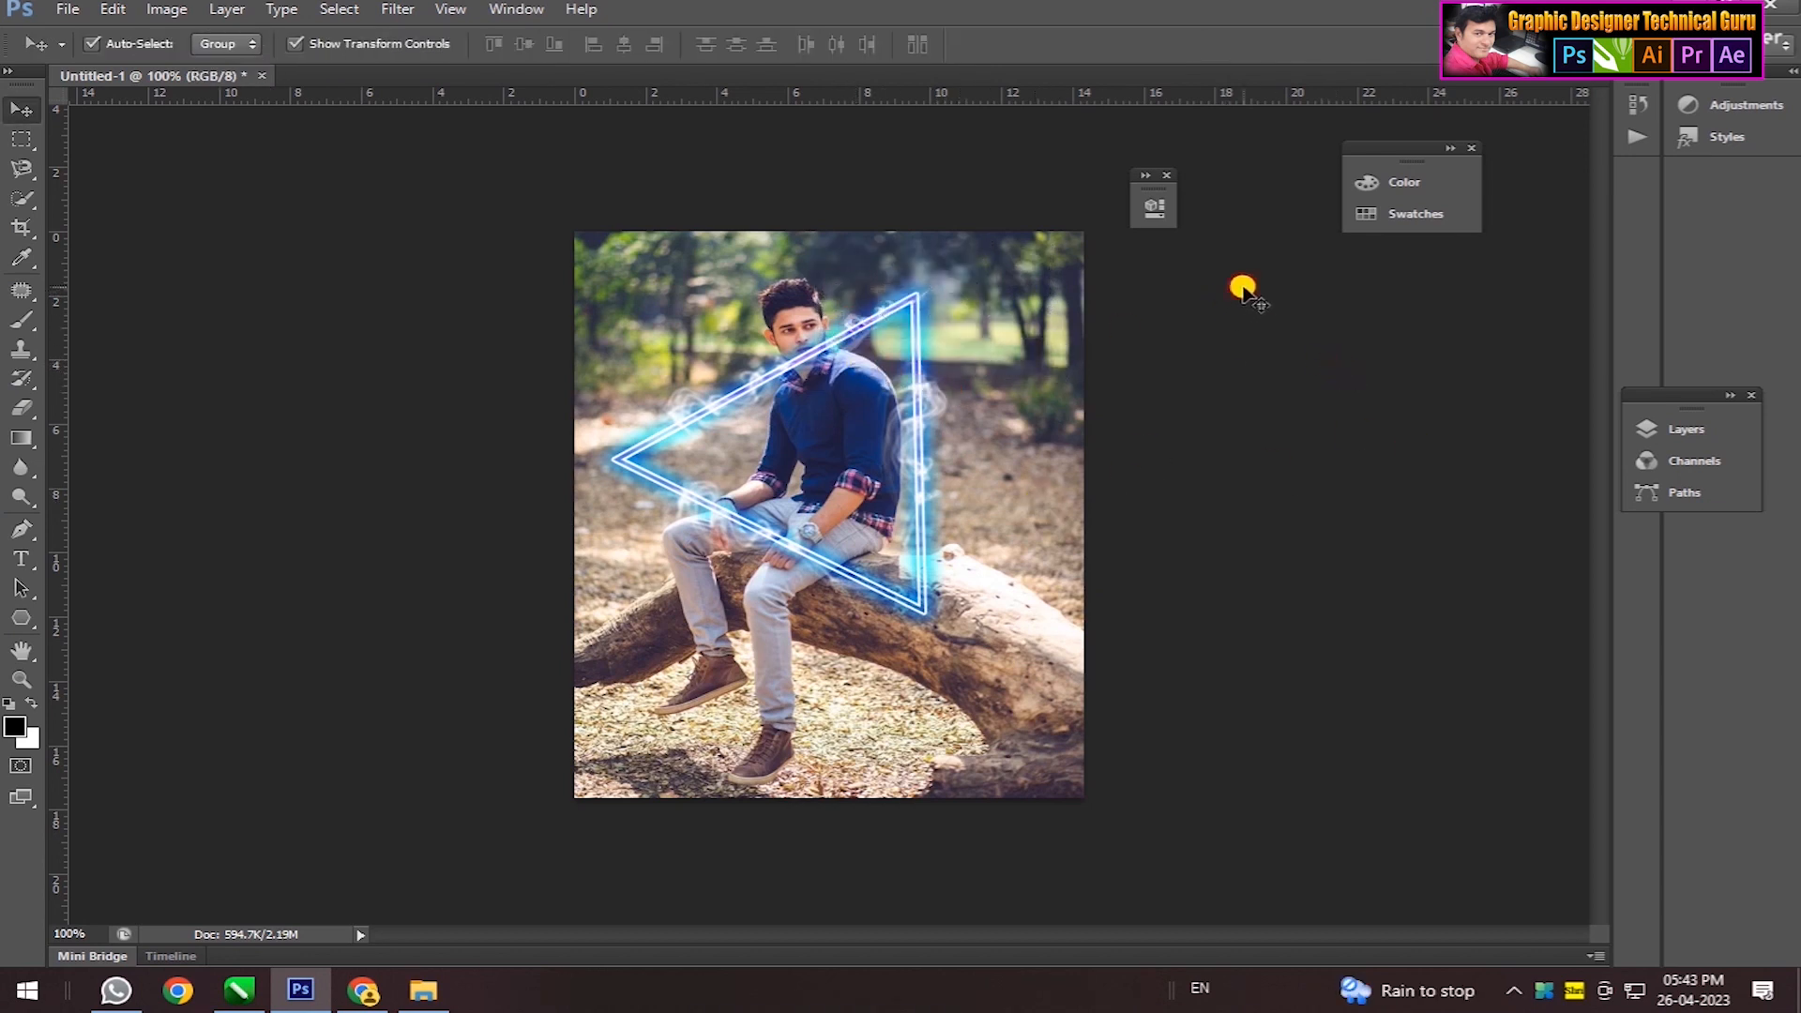
- Place another smoke copy along the triangle's lower sloping side near the bottom corner and rotate it to match the line
drag(874, 305, 990, 670)
double_click(850, 582)
double_click(862, 605)
drag(862, 607, 724, 498)
key(ctrl+z)
click(1330, 511)
click(1149, 568)
click(822, 575)
drag(958, 635, 899, 601)
double_click(830, 565)
click(1205, 400)
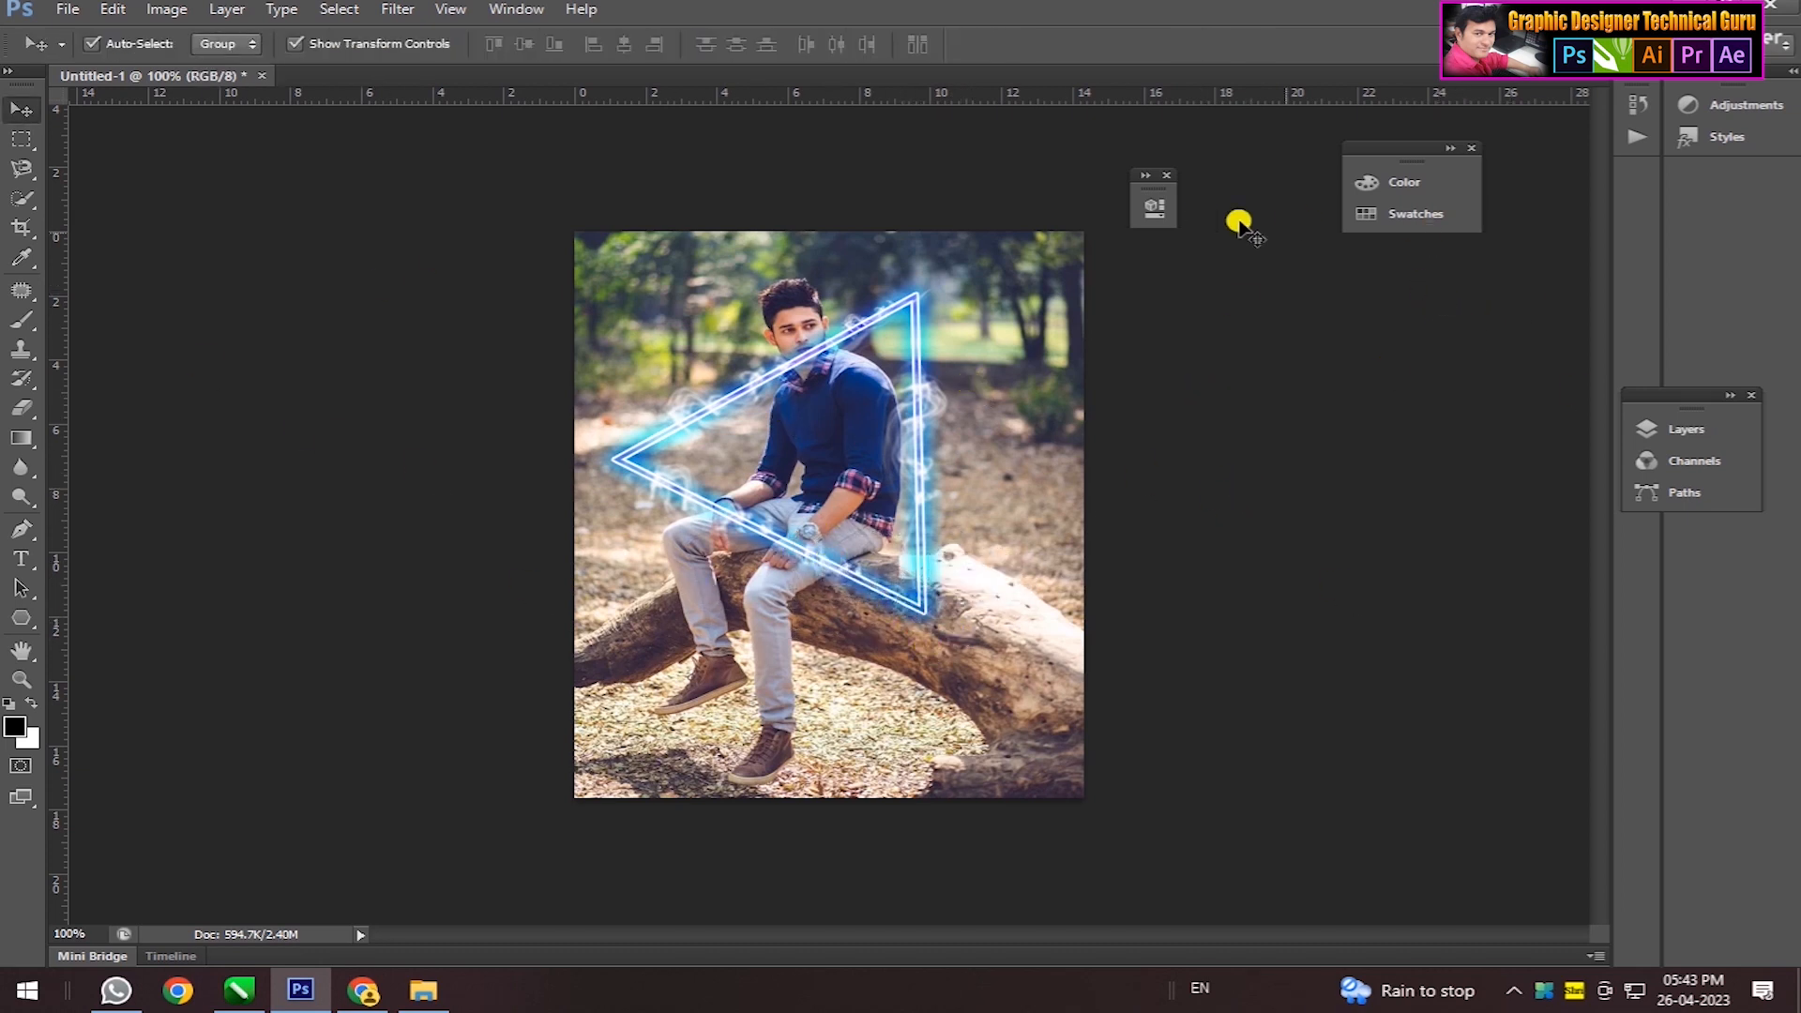
- Add a new layer above the smoke copies and choose the soft round preset for the Brush tool
click(1647, 432)
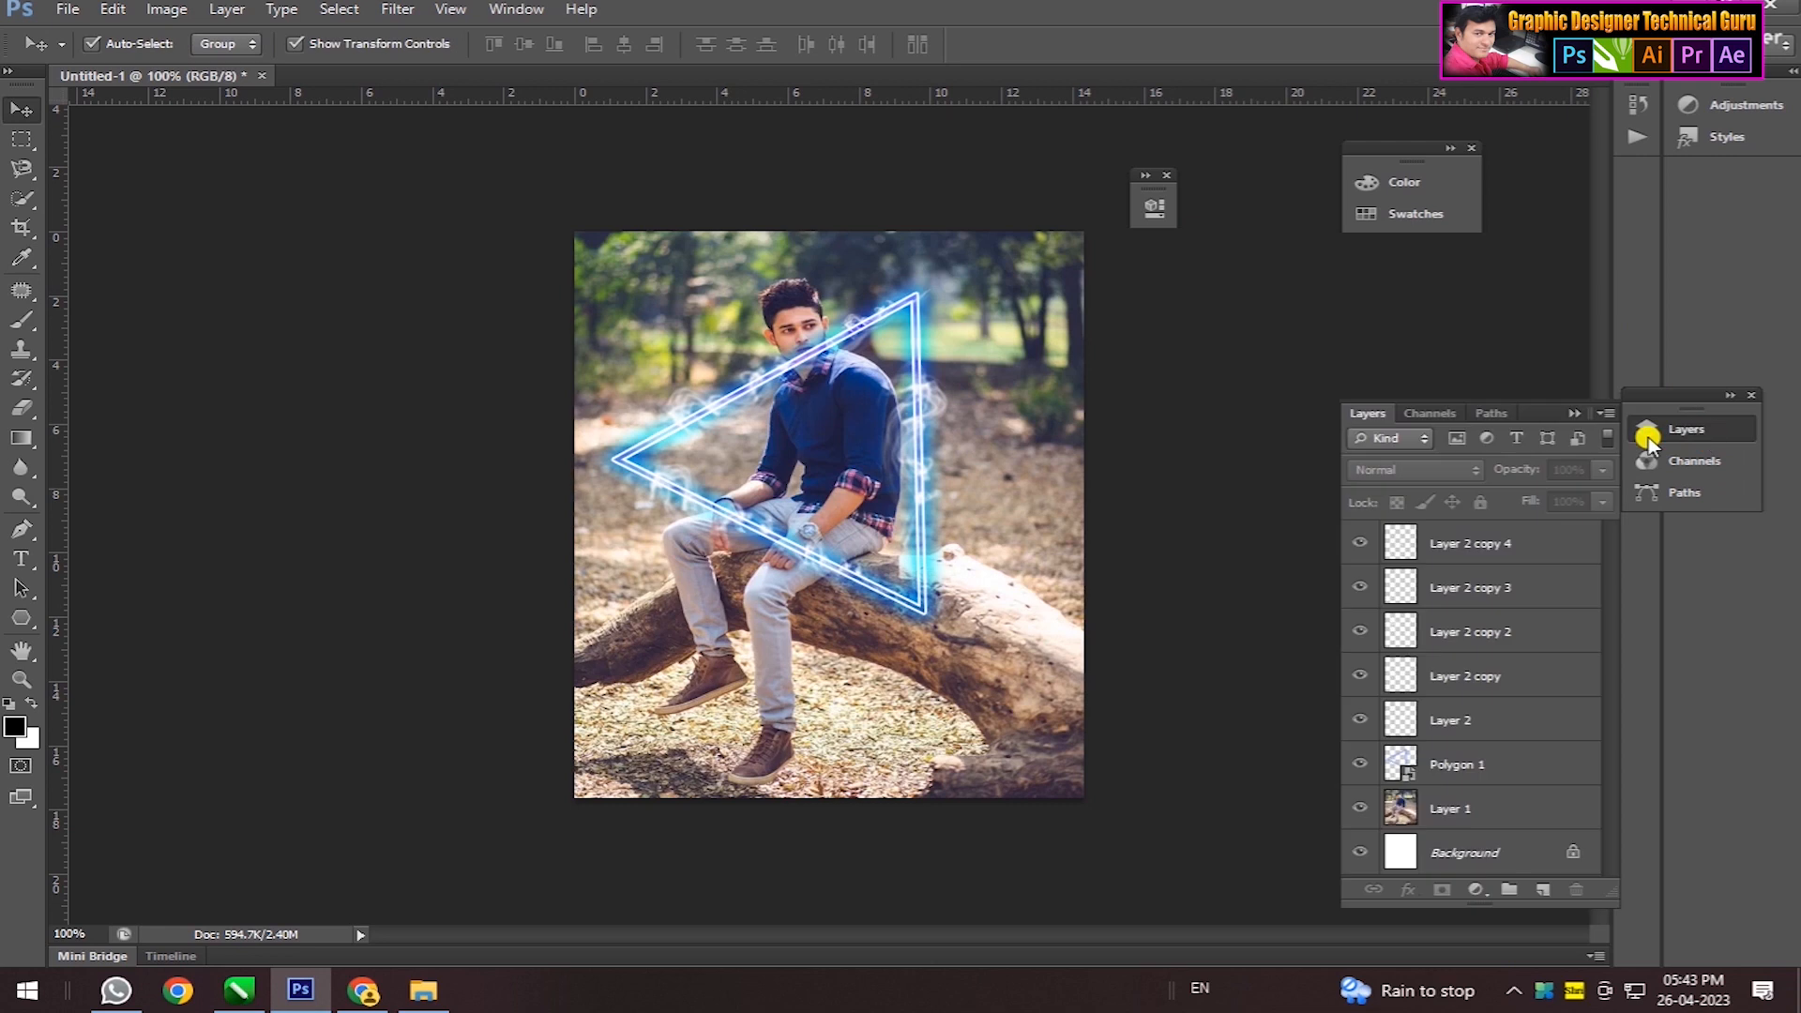
click(1539, 886)
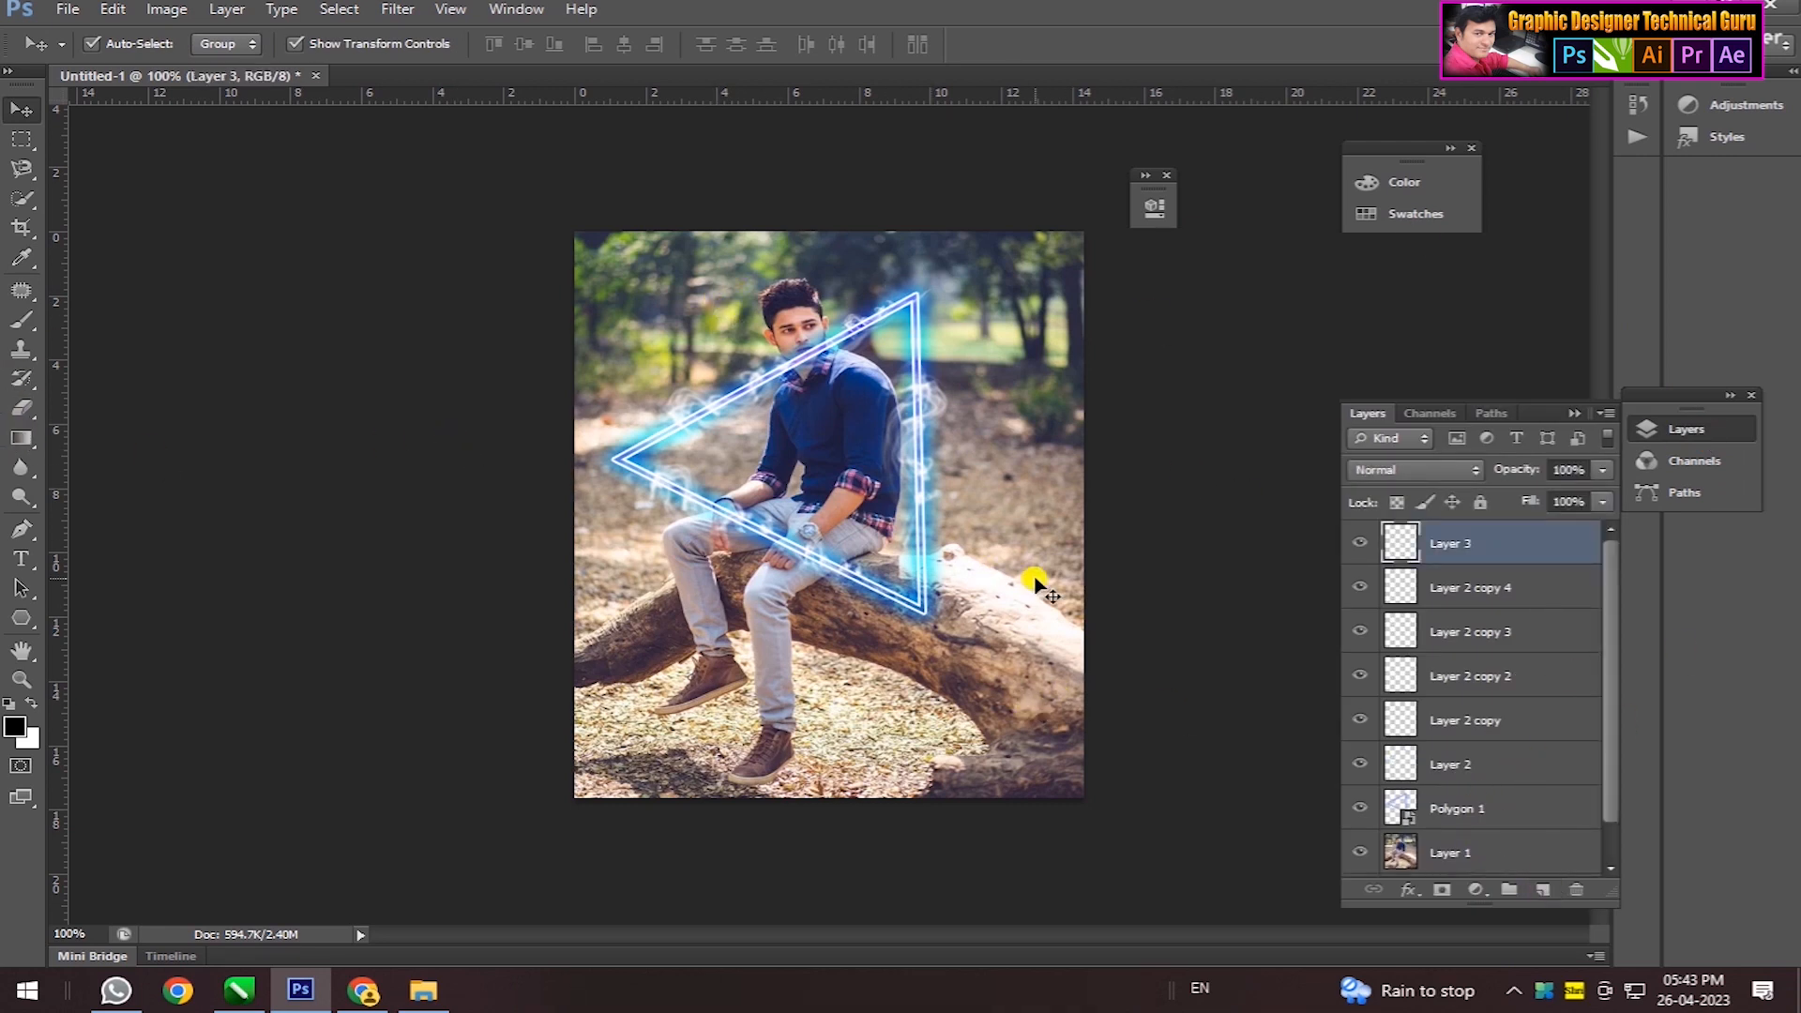
click(20, 322)
click(122, 46)
drag(369, 379, 375, 239)
click(48, 221)
click(743, 122)
- Reduce the brush size to 70 px and undo a test stroke painted down the triangle's vertical side
key(bracketleft)
key(bracketleft)
key(bracketleft)
key(bracketleft)
key(bracketleft)
drag(917, 298, 907, 610)
key(ctrl+z)
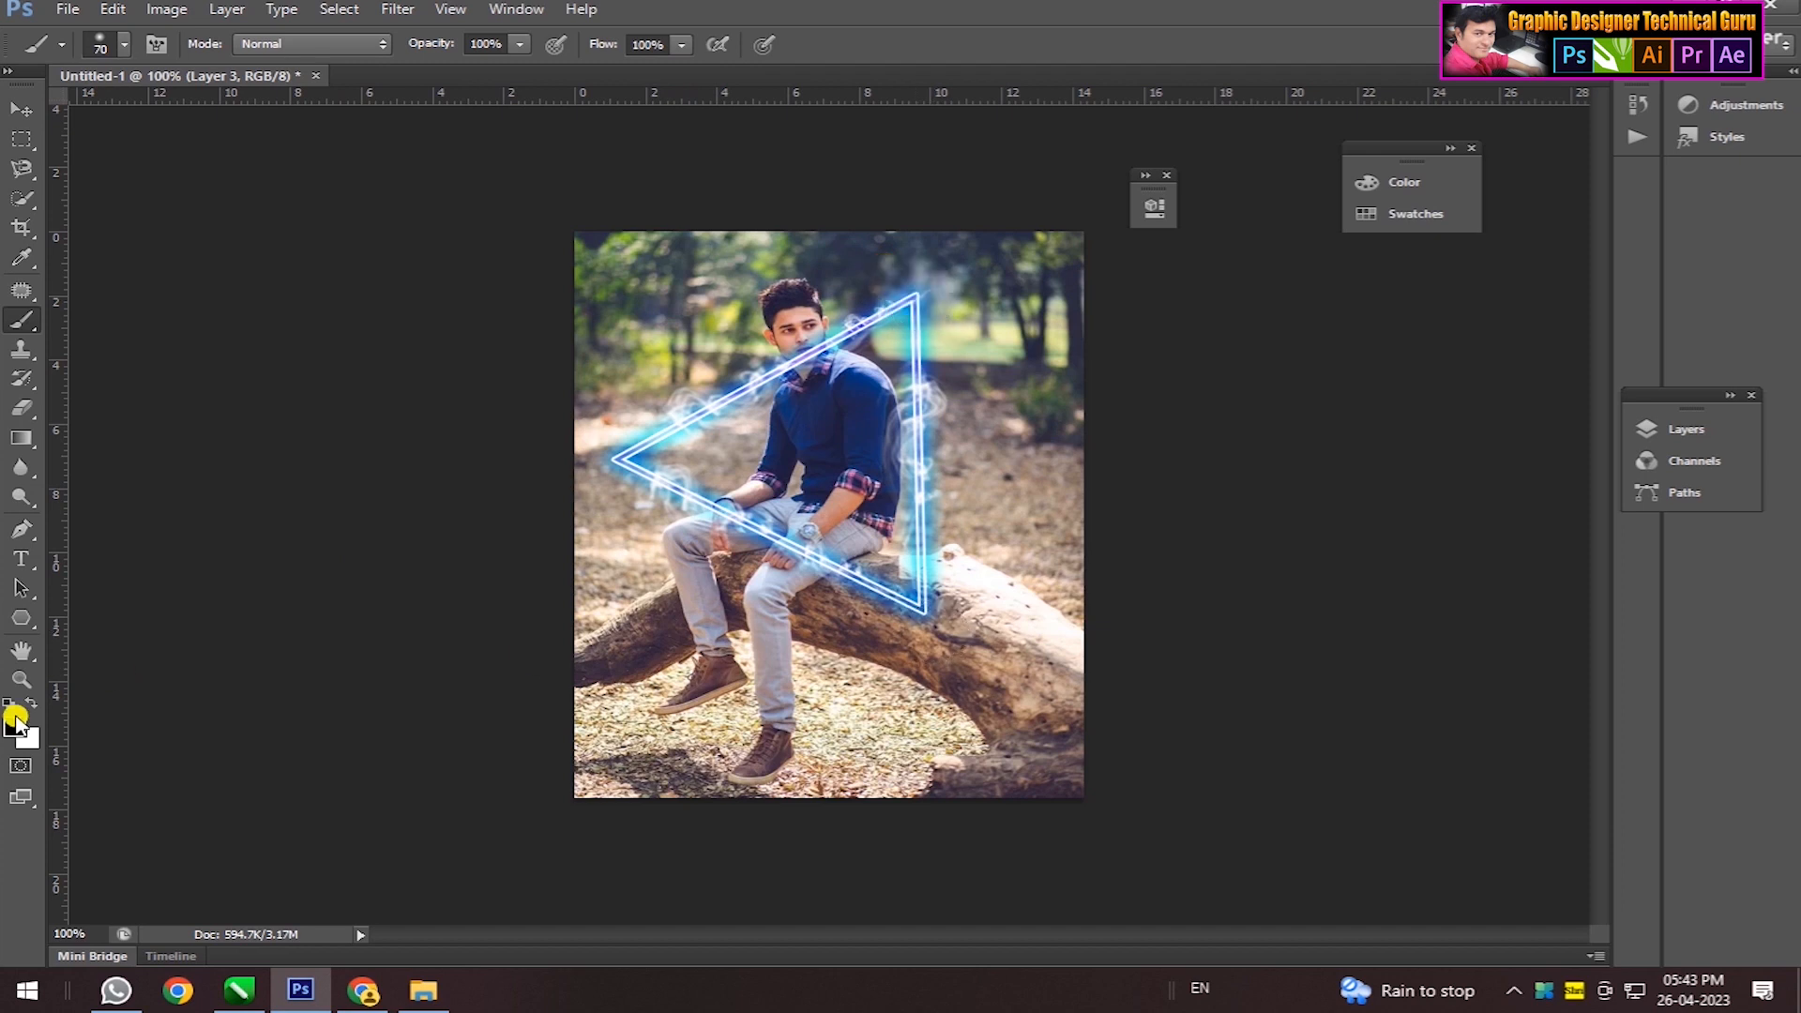
- Set the foreground color to red and paint connected straight strokes over all three sides of the triangle
click(14, 727)
click(484, 614)
click(796, 579)
click(914, 300)
shift+click(924, 605)
shift+click(619, 458)
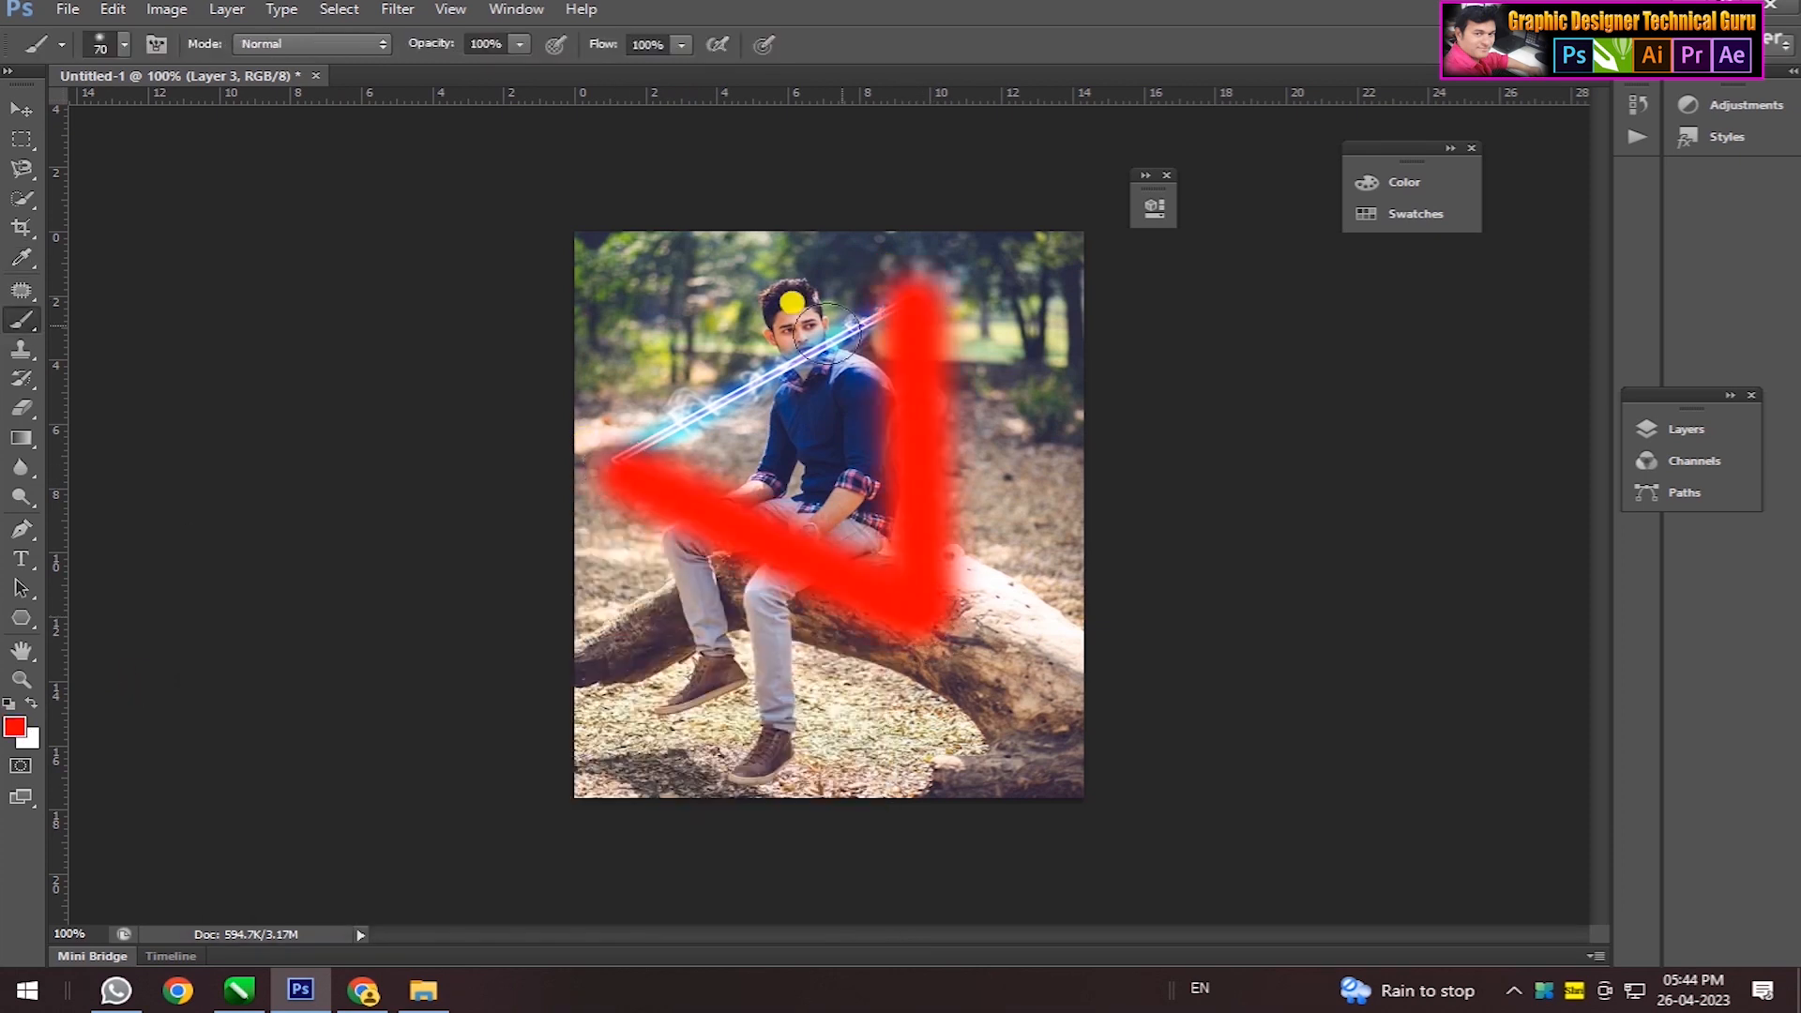
shift+click(911, 298)
key(v)
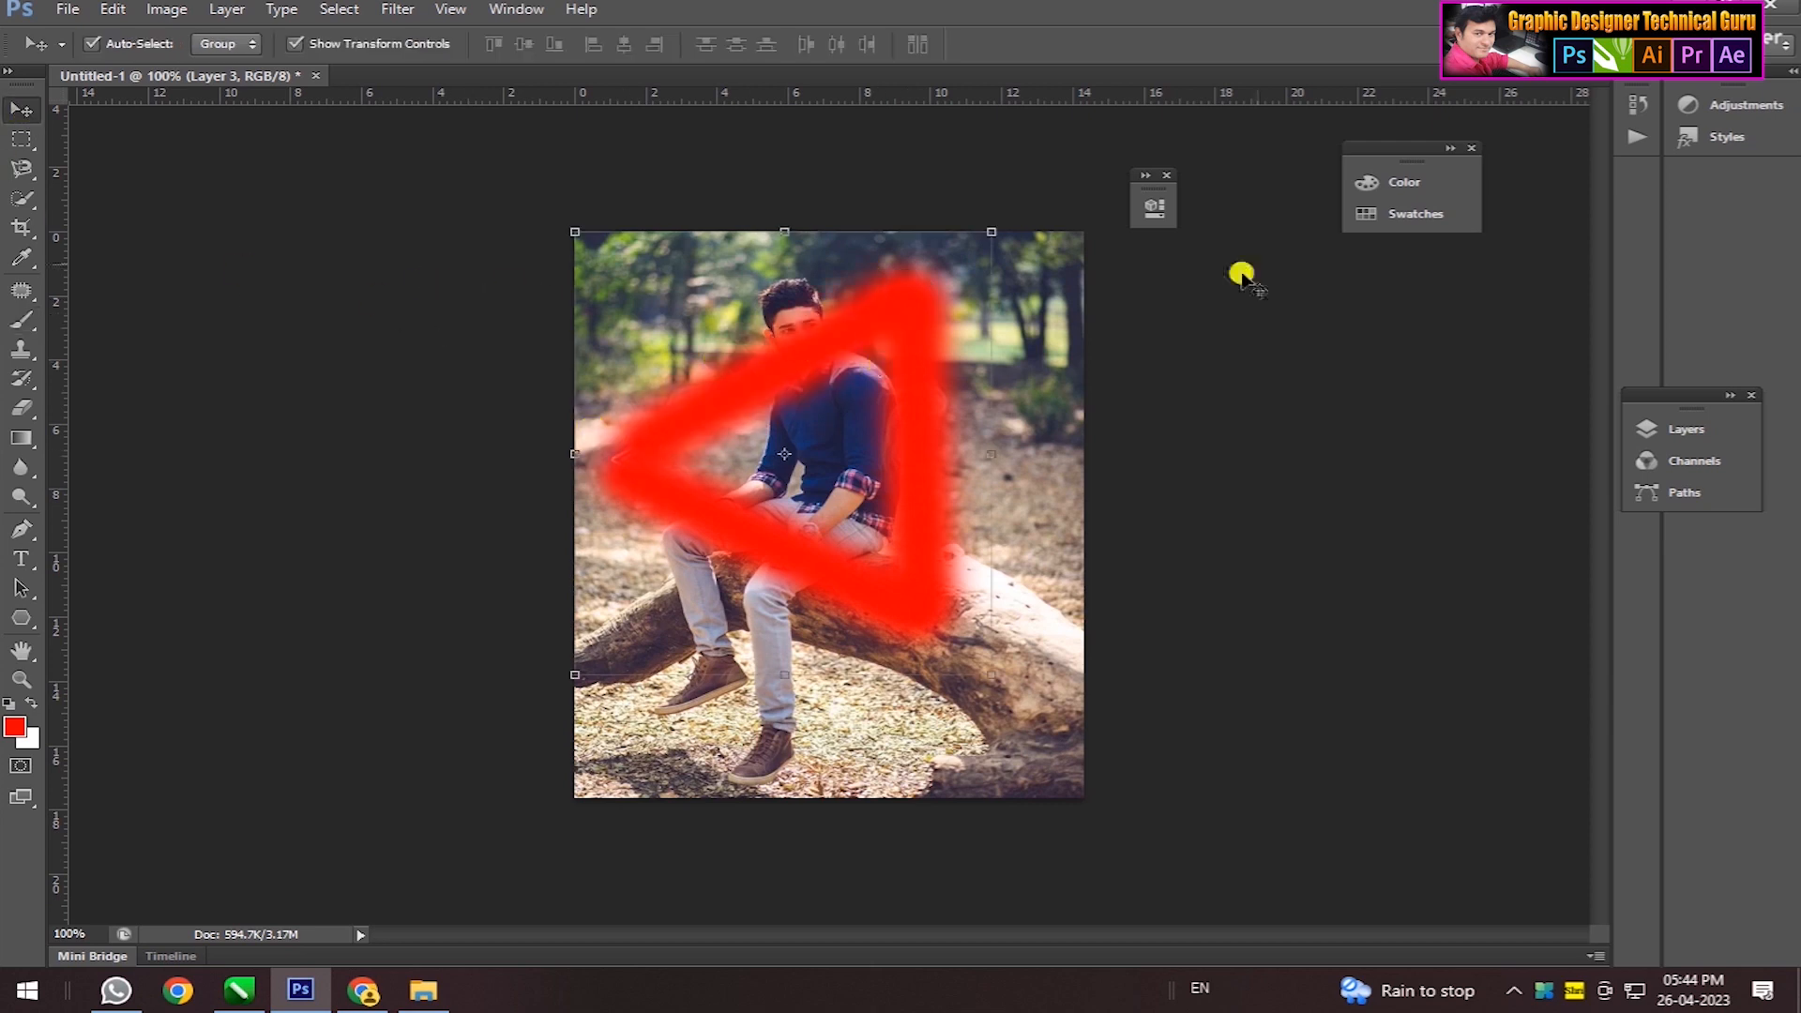
- Try several blend modes on the painted red layer, Layer 3, and set it to Soft Light
click(1687, 428)
click(1432, 469)
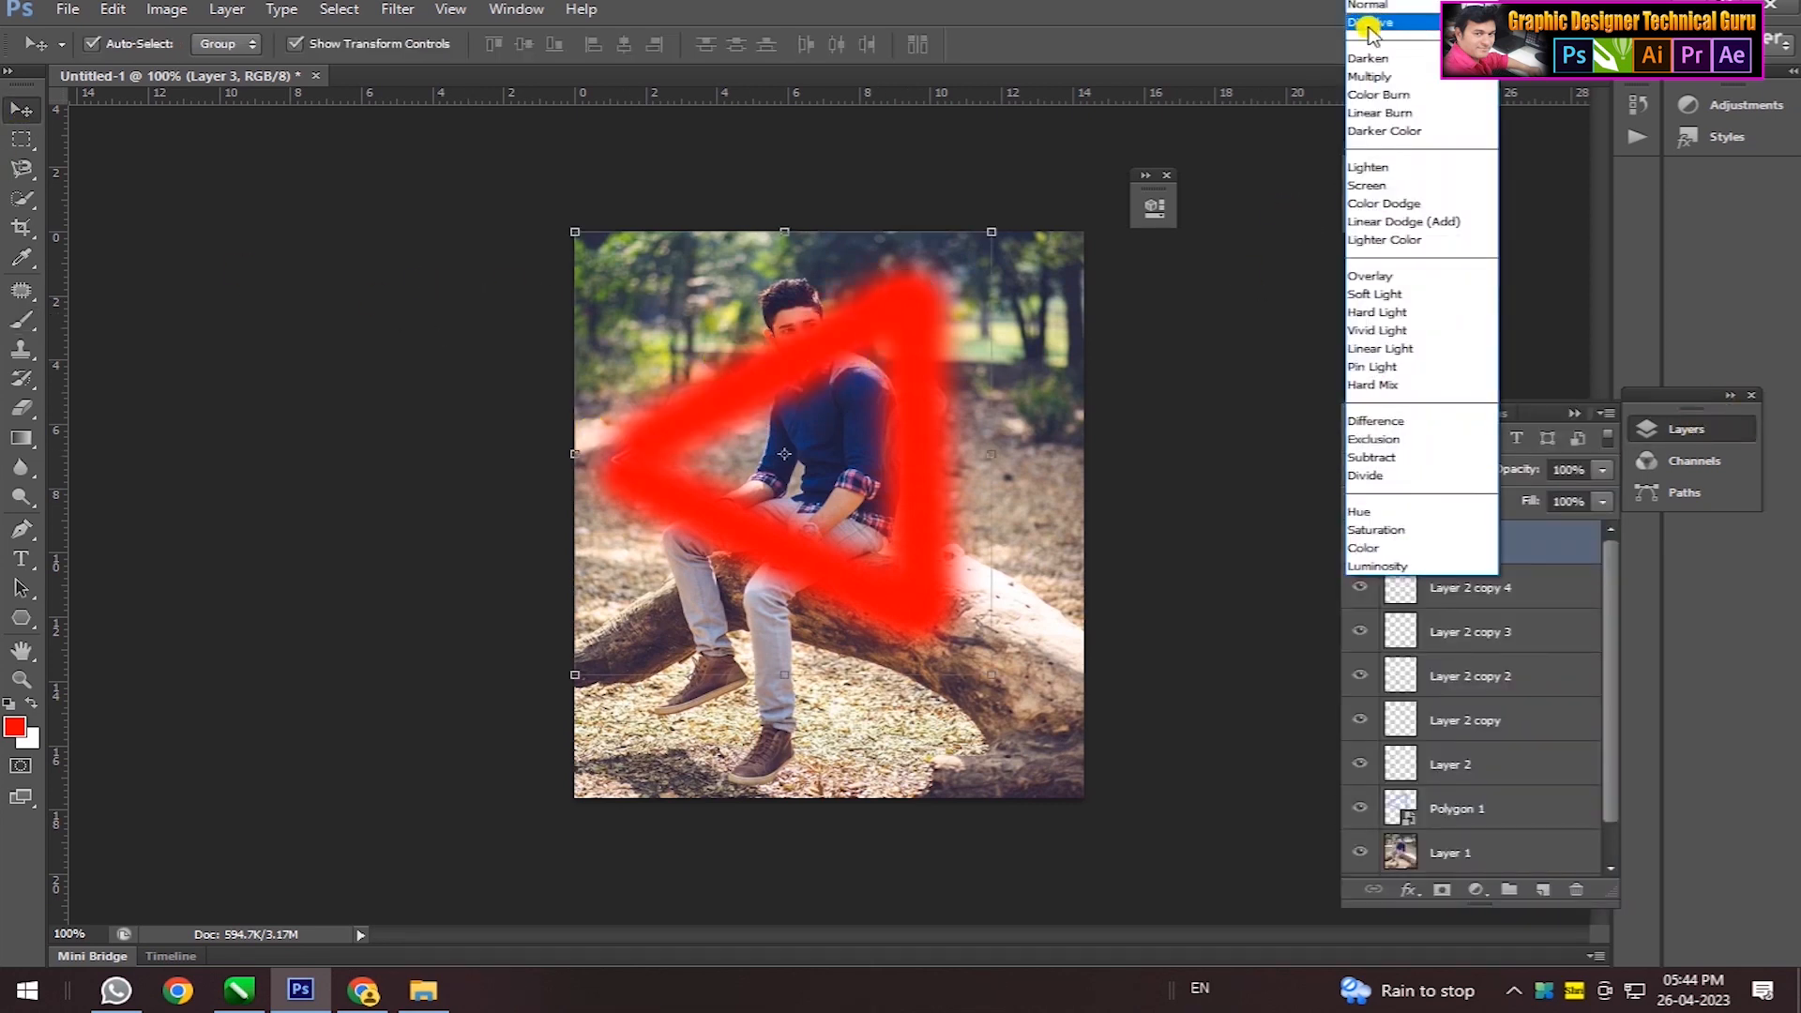
click(1371, 30)
scroll(1424, 469, down, 7)
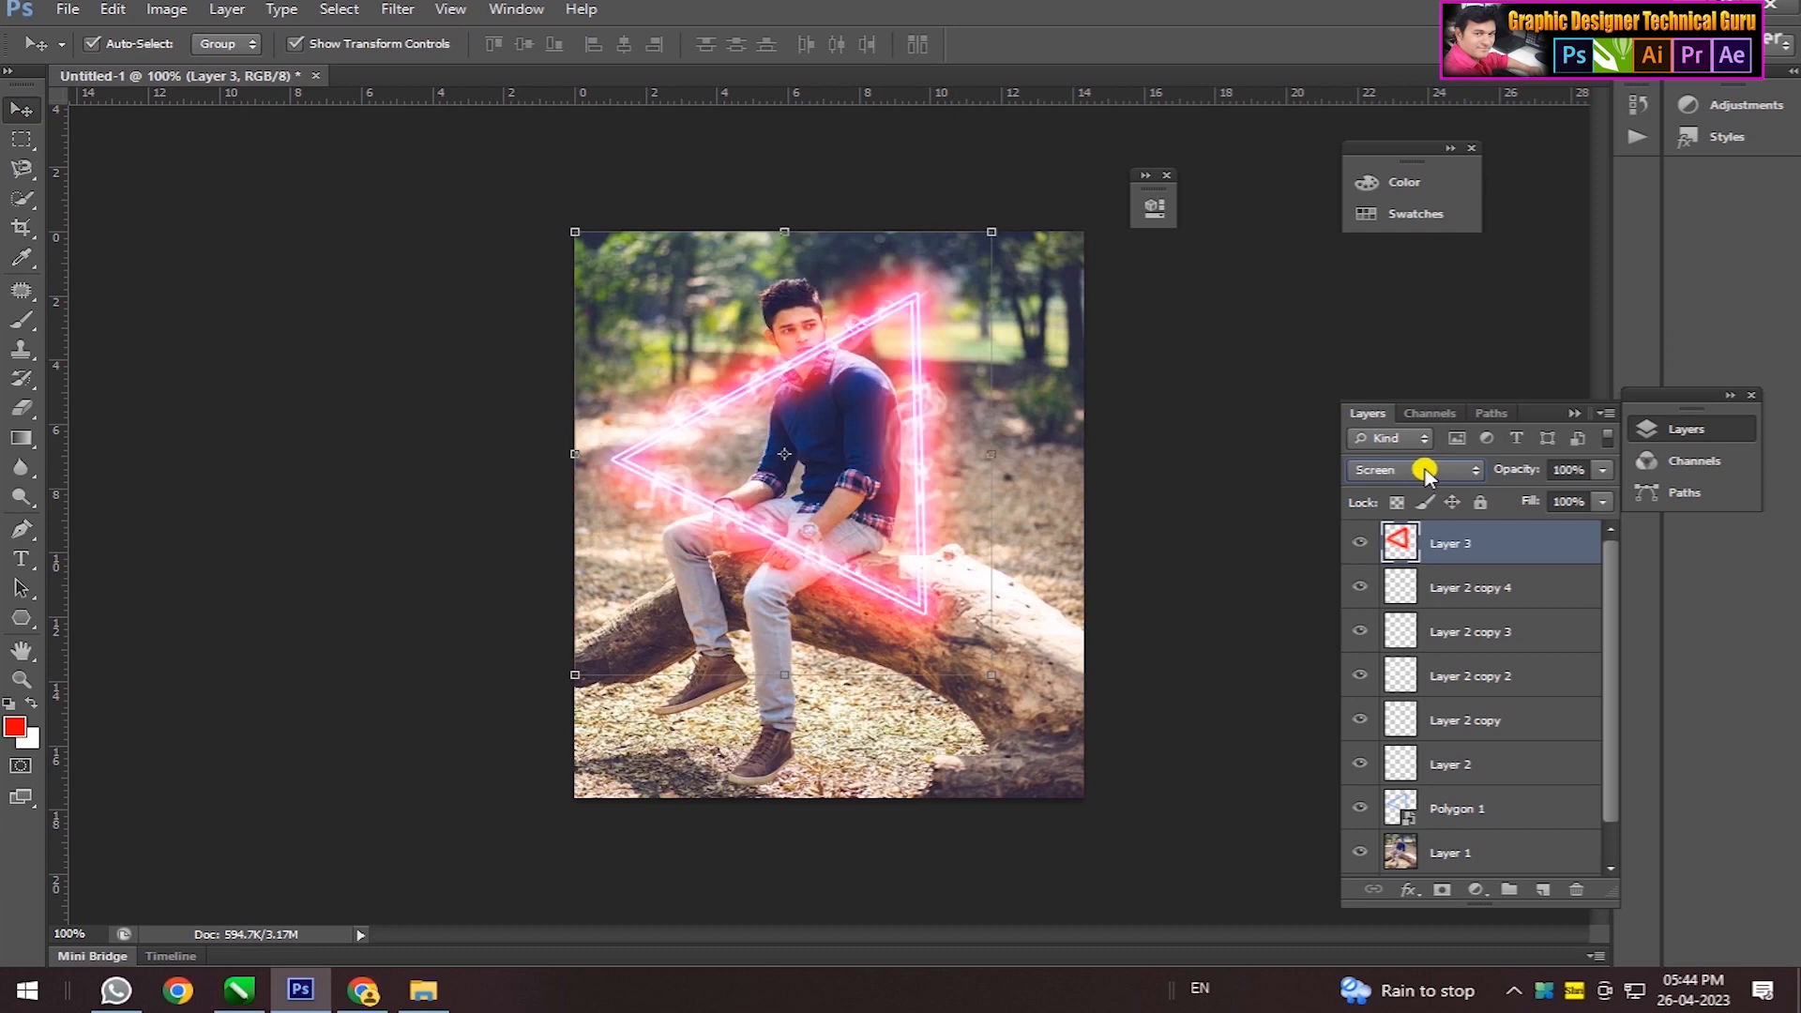
scroll(1424, 469, down, 4)
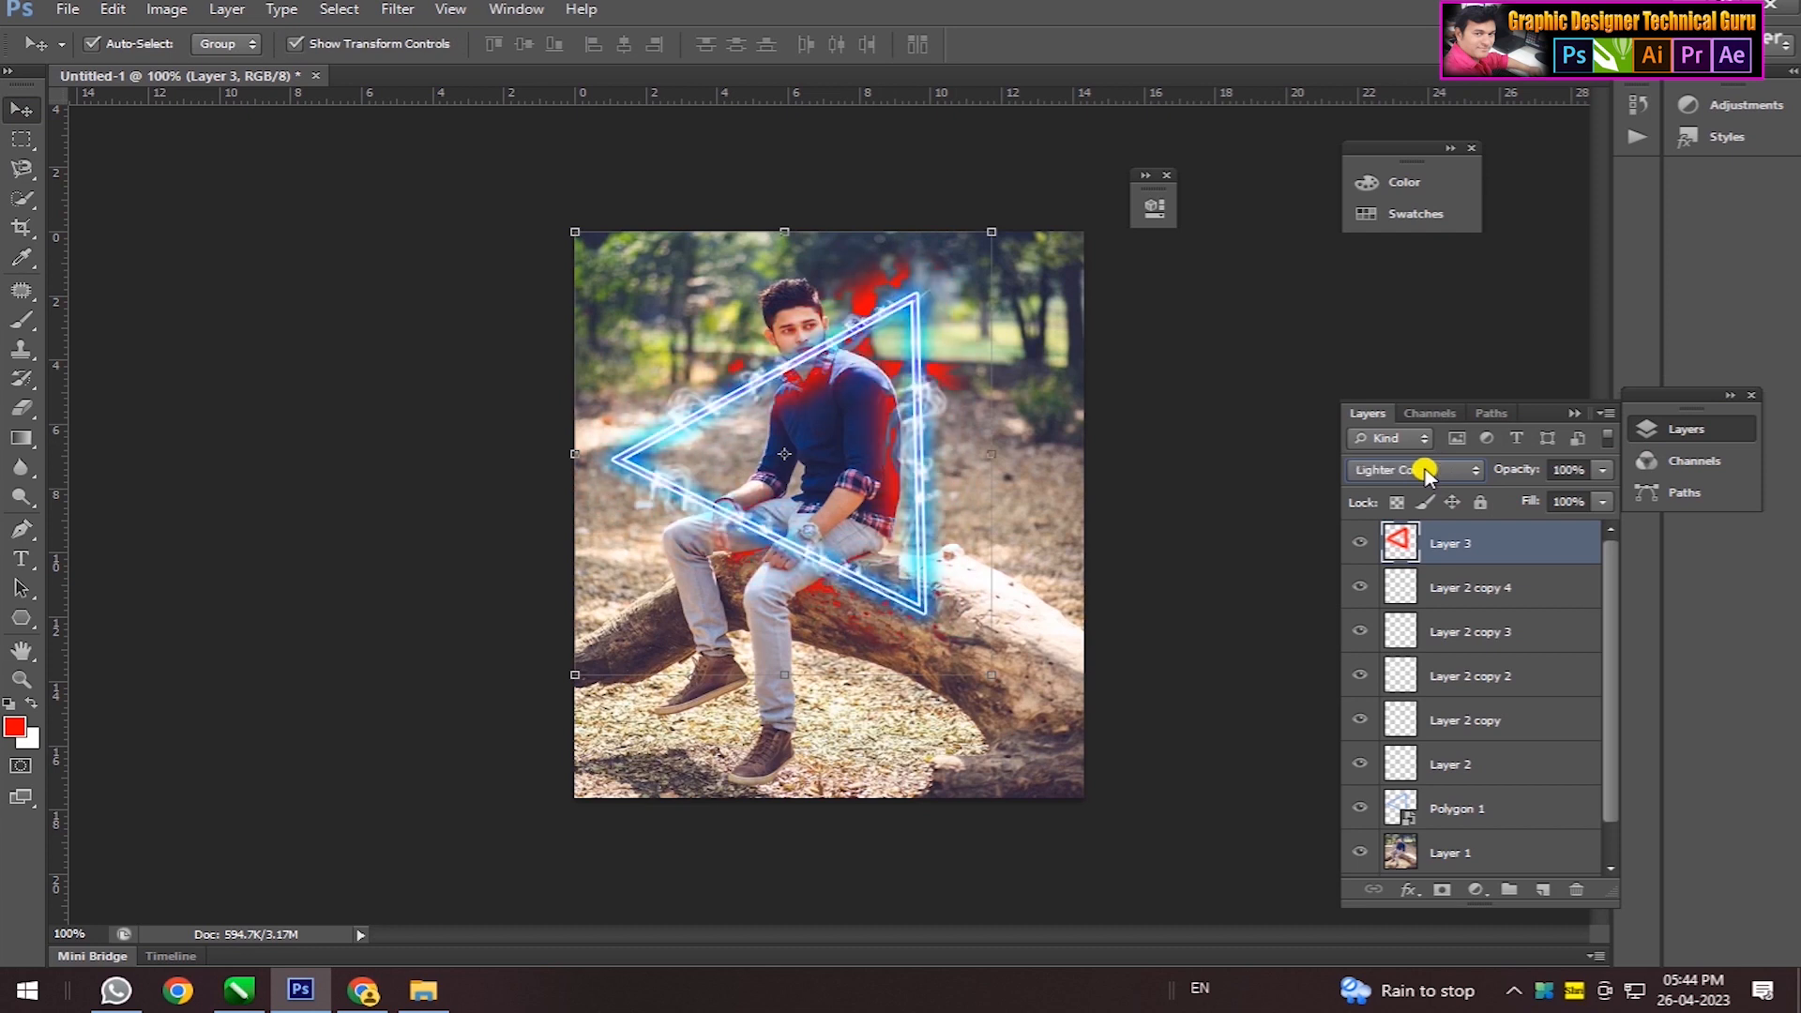
scroll(1424, 469, down, 1)
scroll(1424, 469, up, 1)
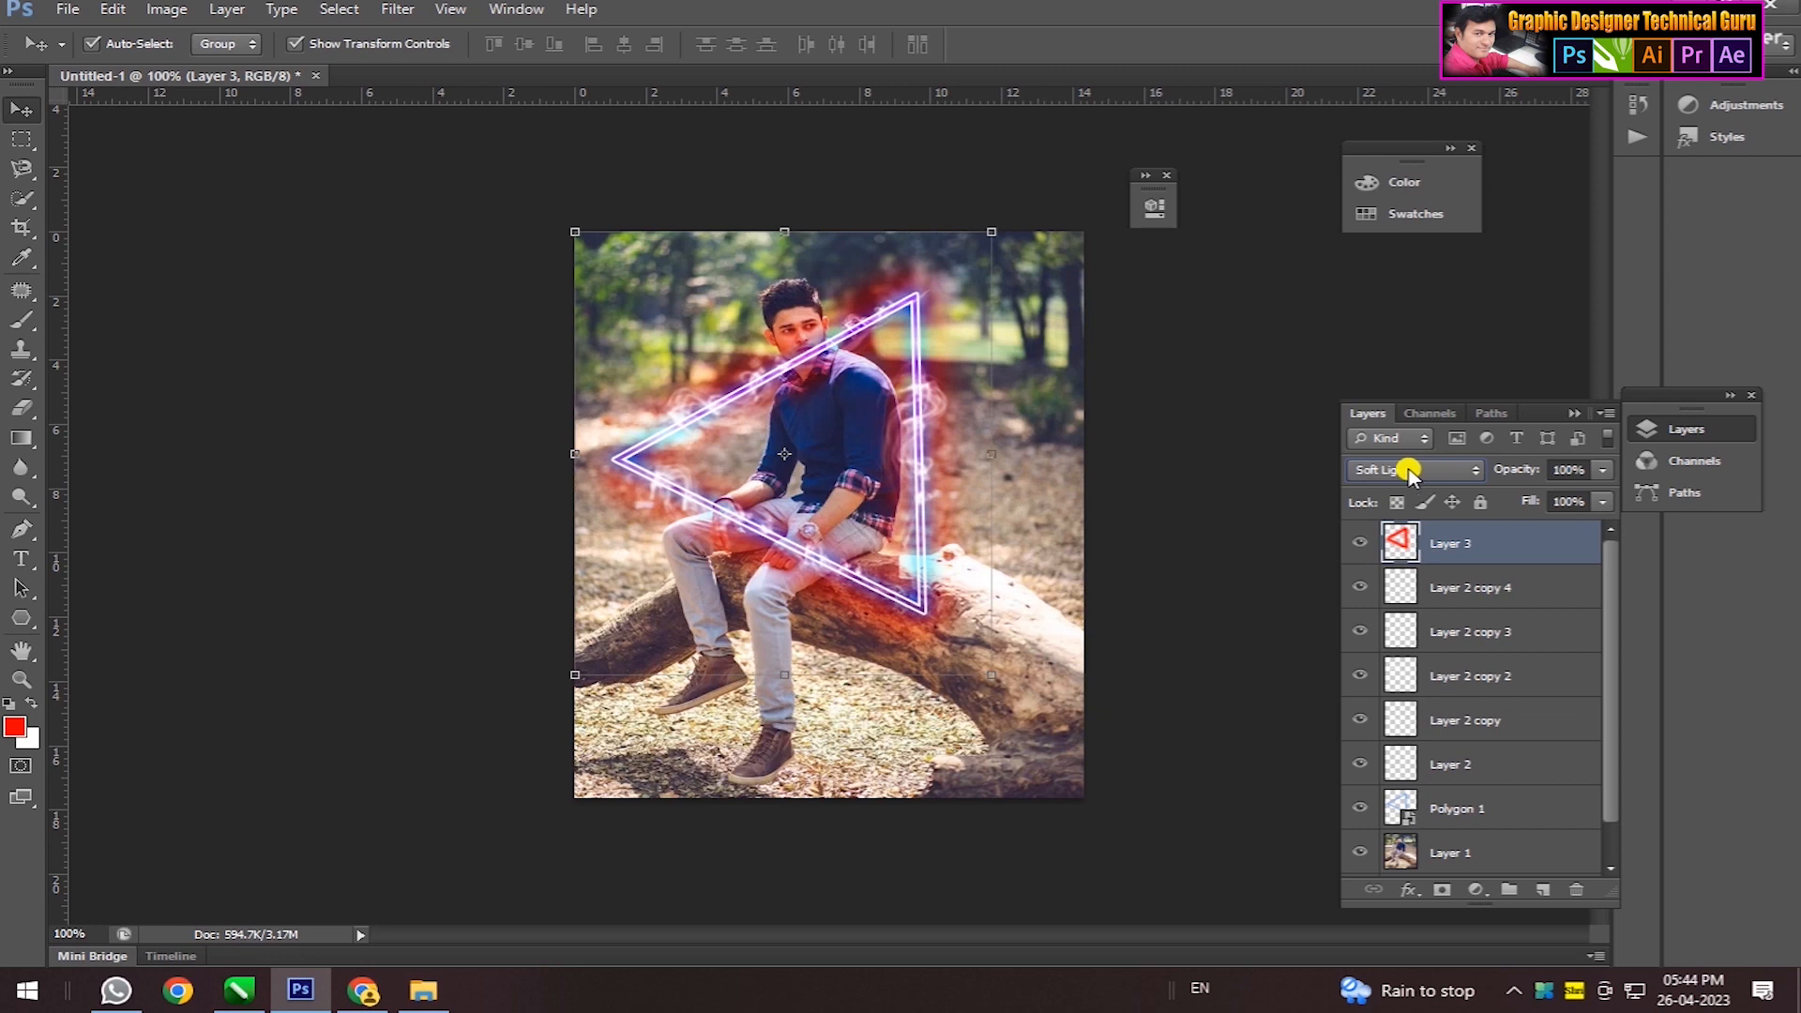
- Select the man's head and upper body on the photo layer, Layer 1, with the Quick Selection tool, trimming the area around his hair
click(1428, 847)
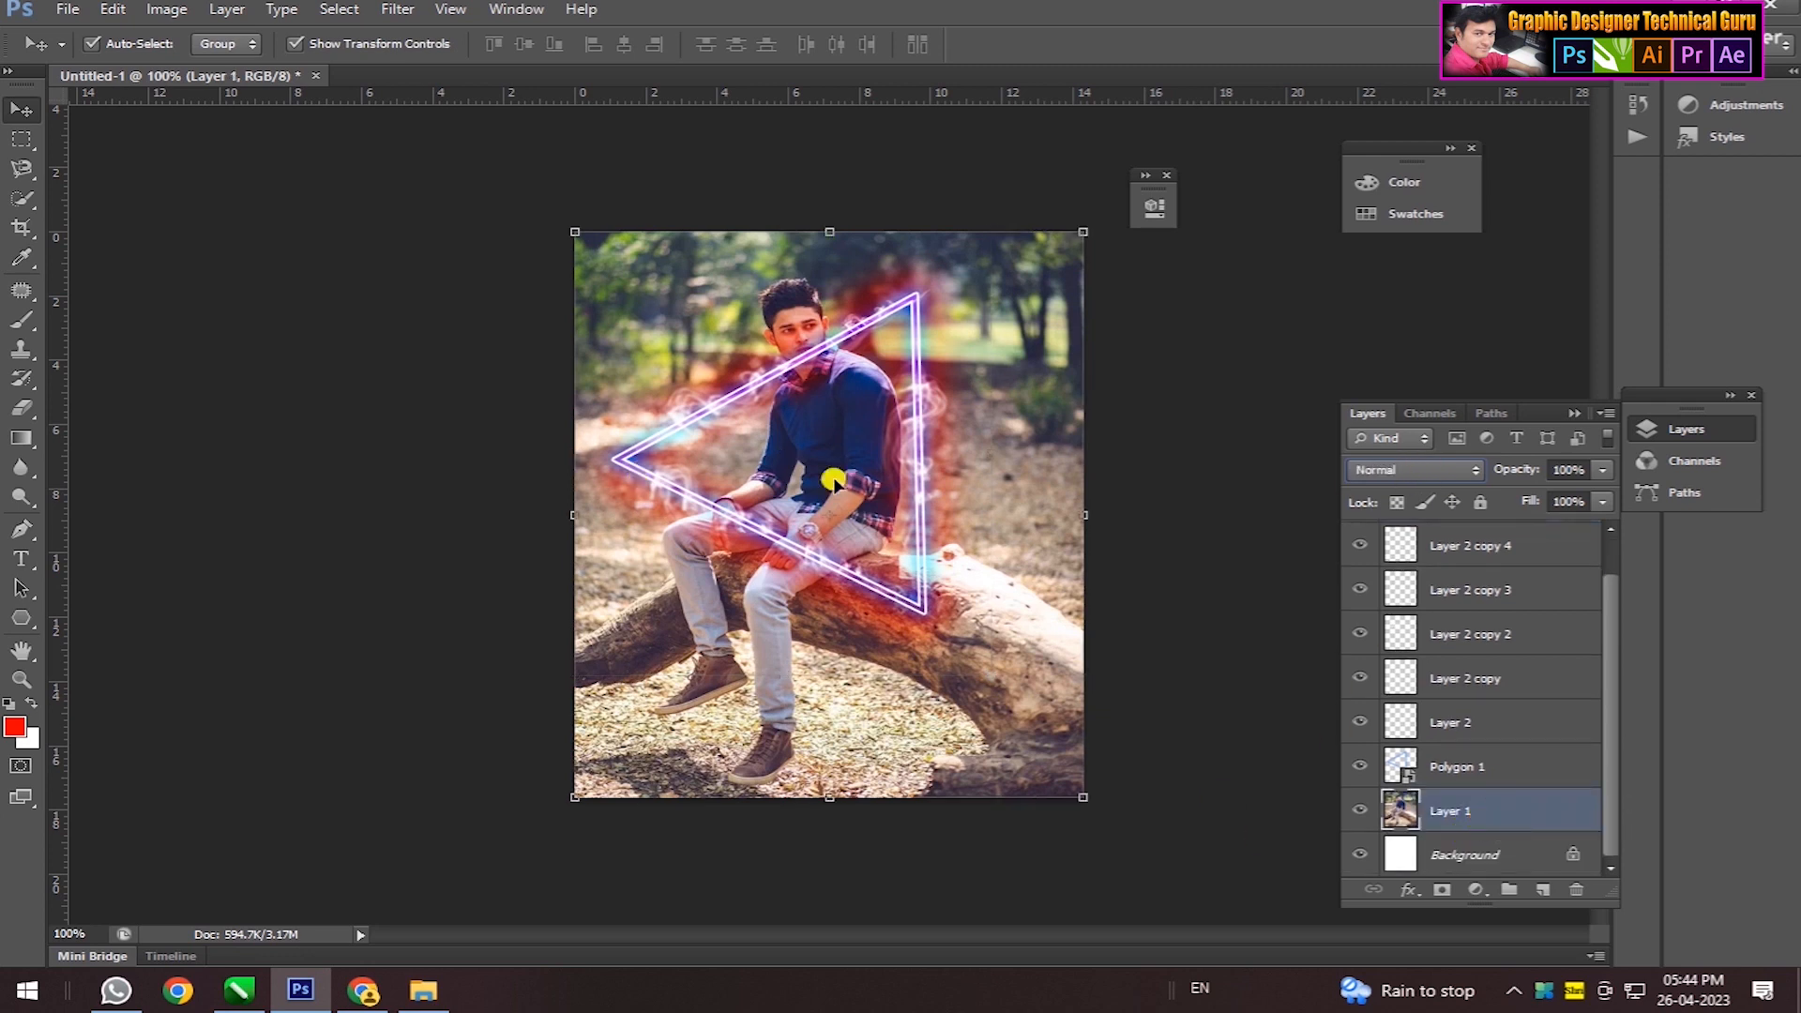
scroll(741, 314, up, 4)
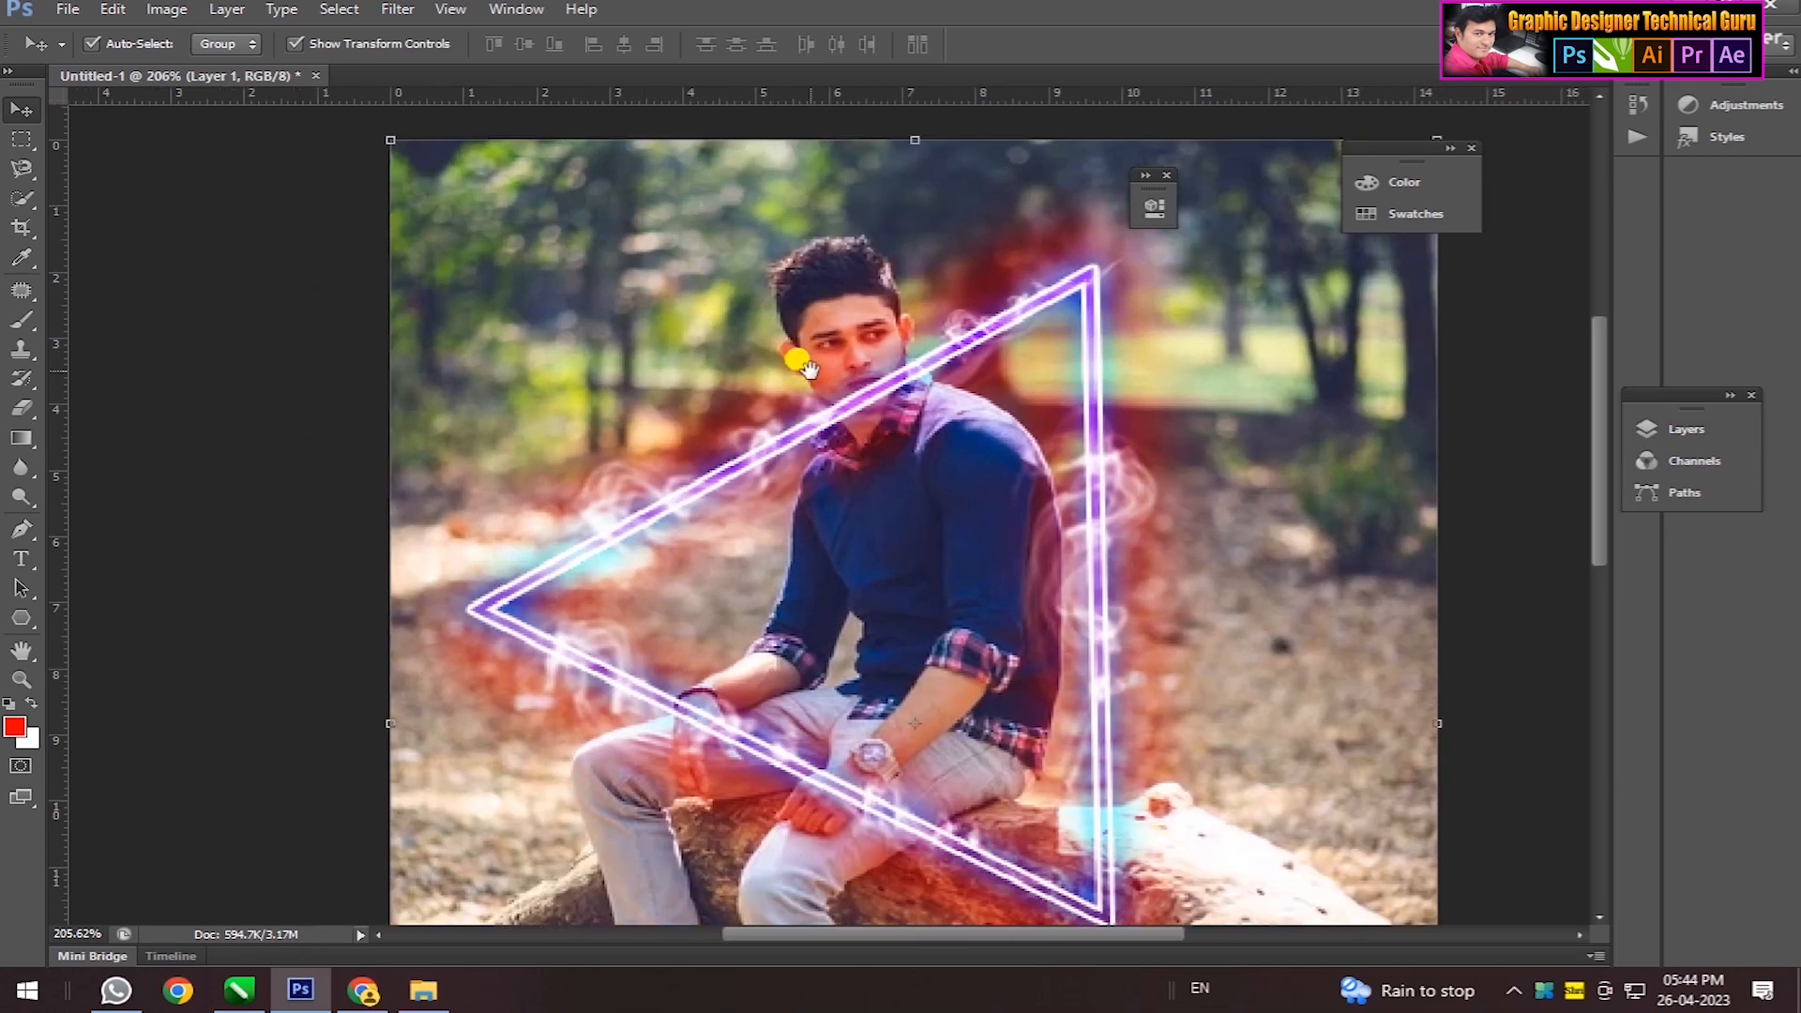
scroll(856, 349, down, 1)
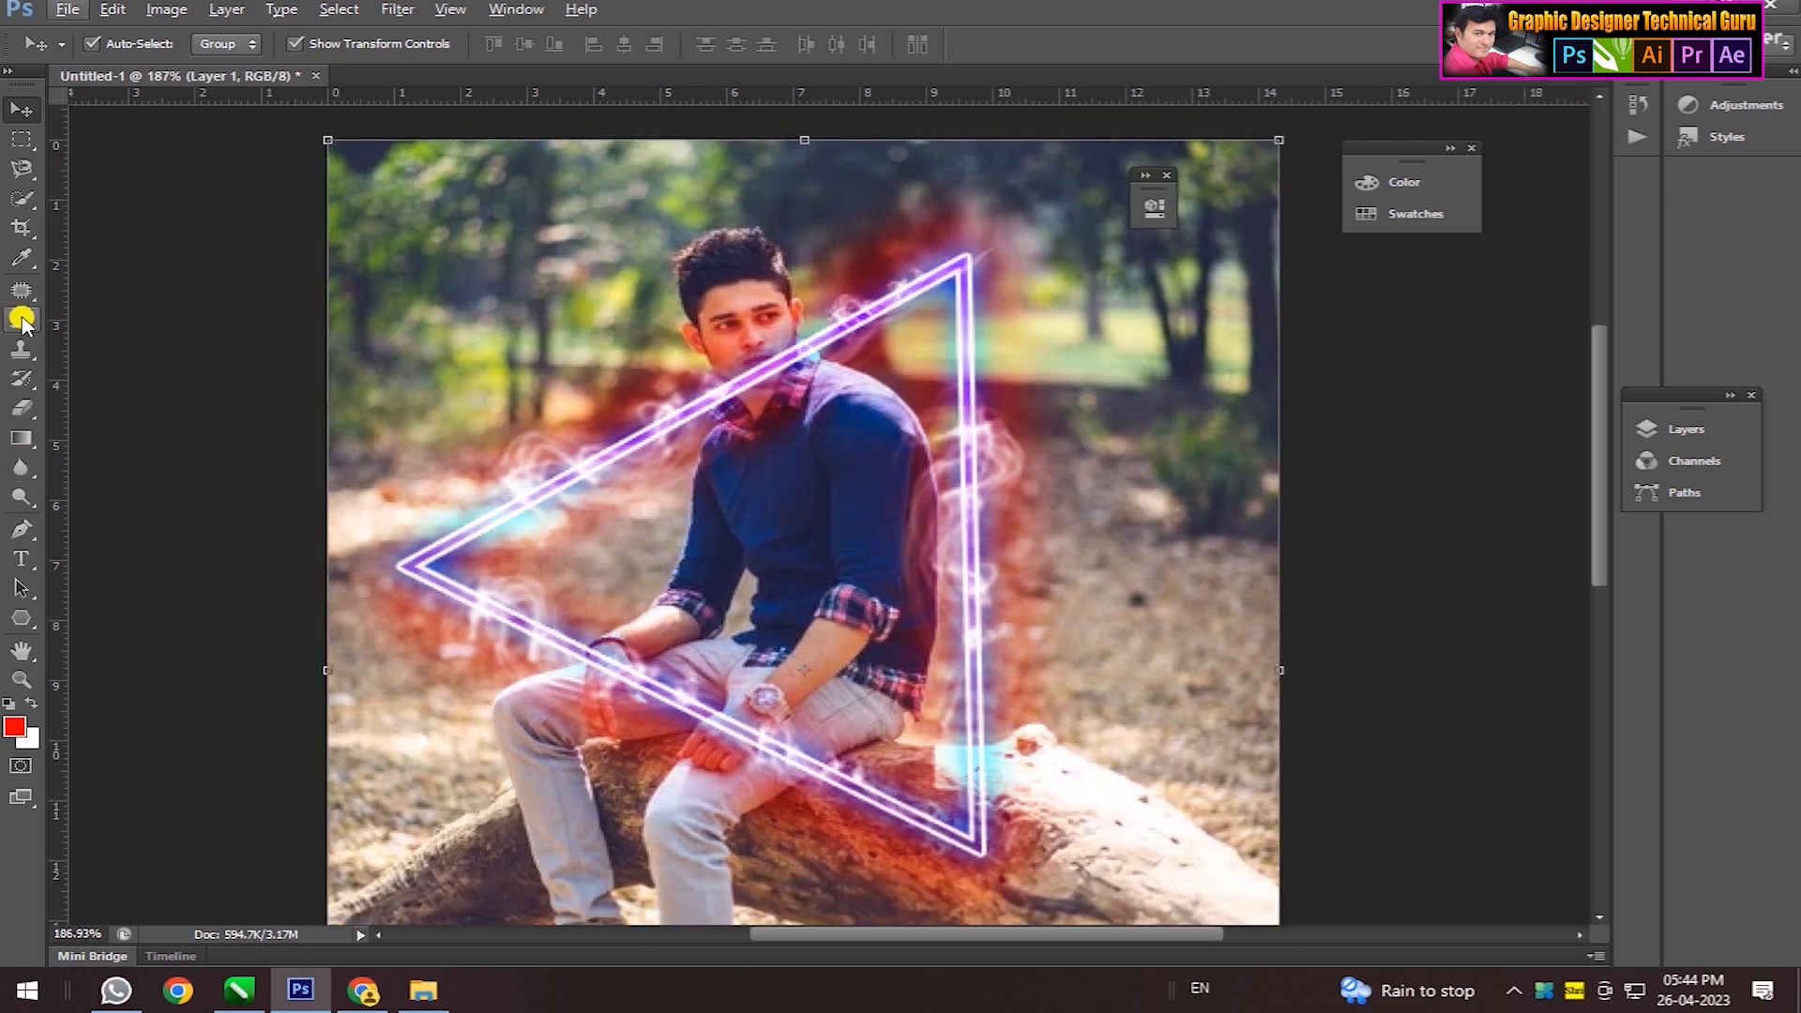
click(19, 200)
mouse_move(744, 515)
mouse_down()
mouse_move(759, 394)
mouse_move(731, 259)
mouse_move(707, 273)
mouse_move(715, 297)
mouse_move(787, 317)
mouse_move(771, 247)
mouse_move(713, 237)
mouse_move(683, 267)
mouse_up()
alt+click(673, 241)
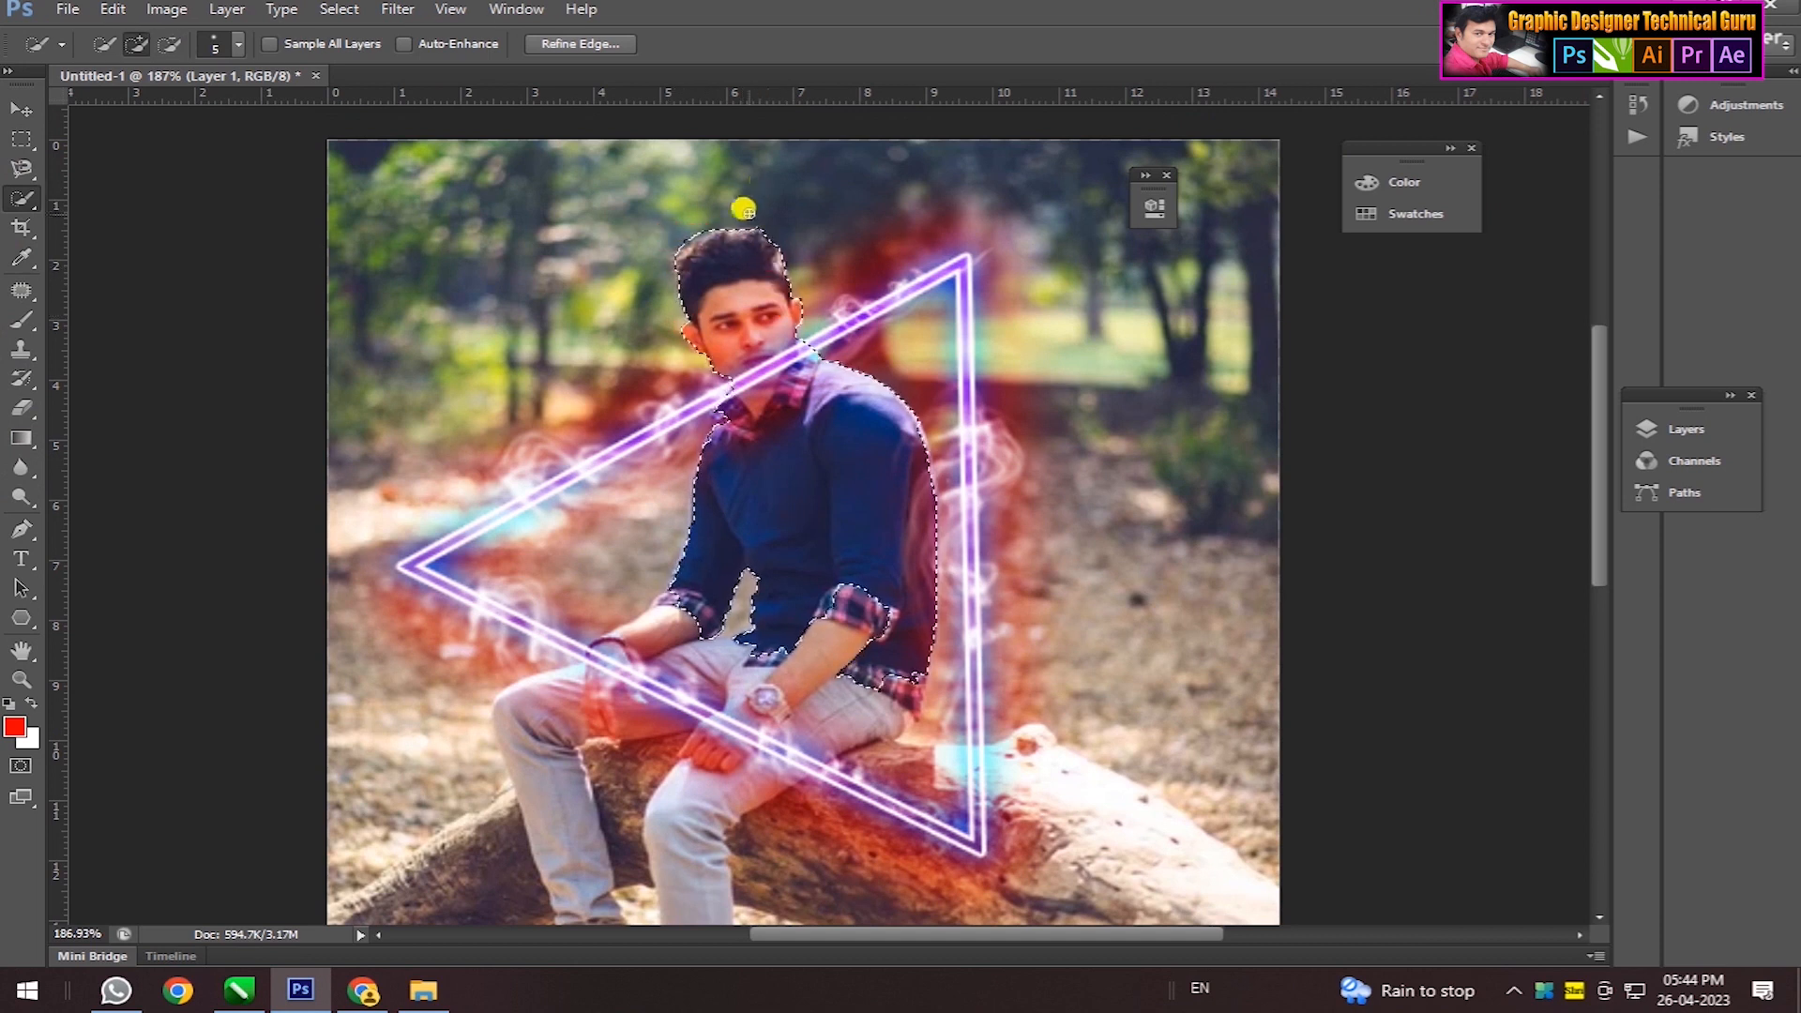
- Feather the selection of the man, then copy it to a new layer at the front of the layer stack
right_click(720, 312)
click(779, 380)
click(1037, 330)
key(ctrl+j)
key(ctrl+shift+bracketright)
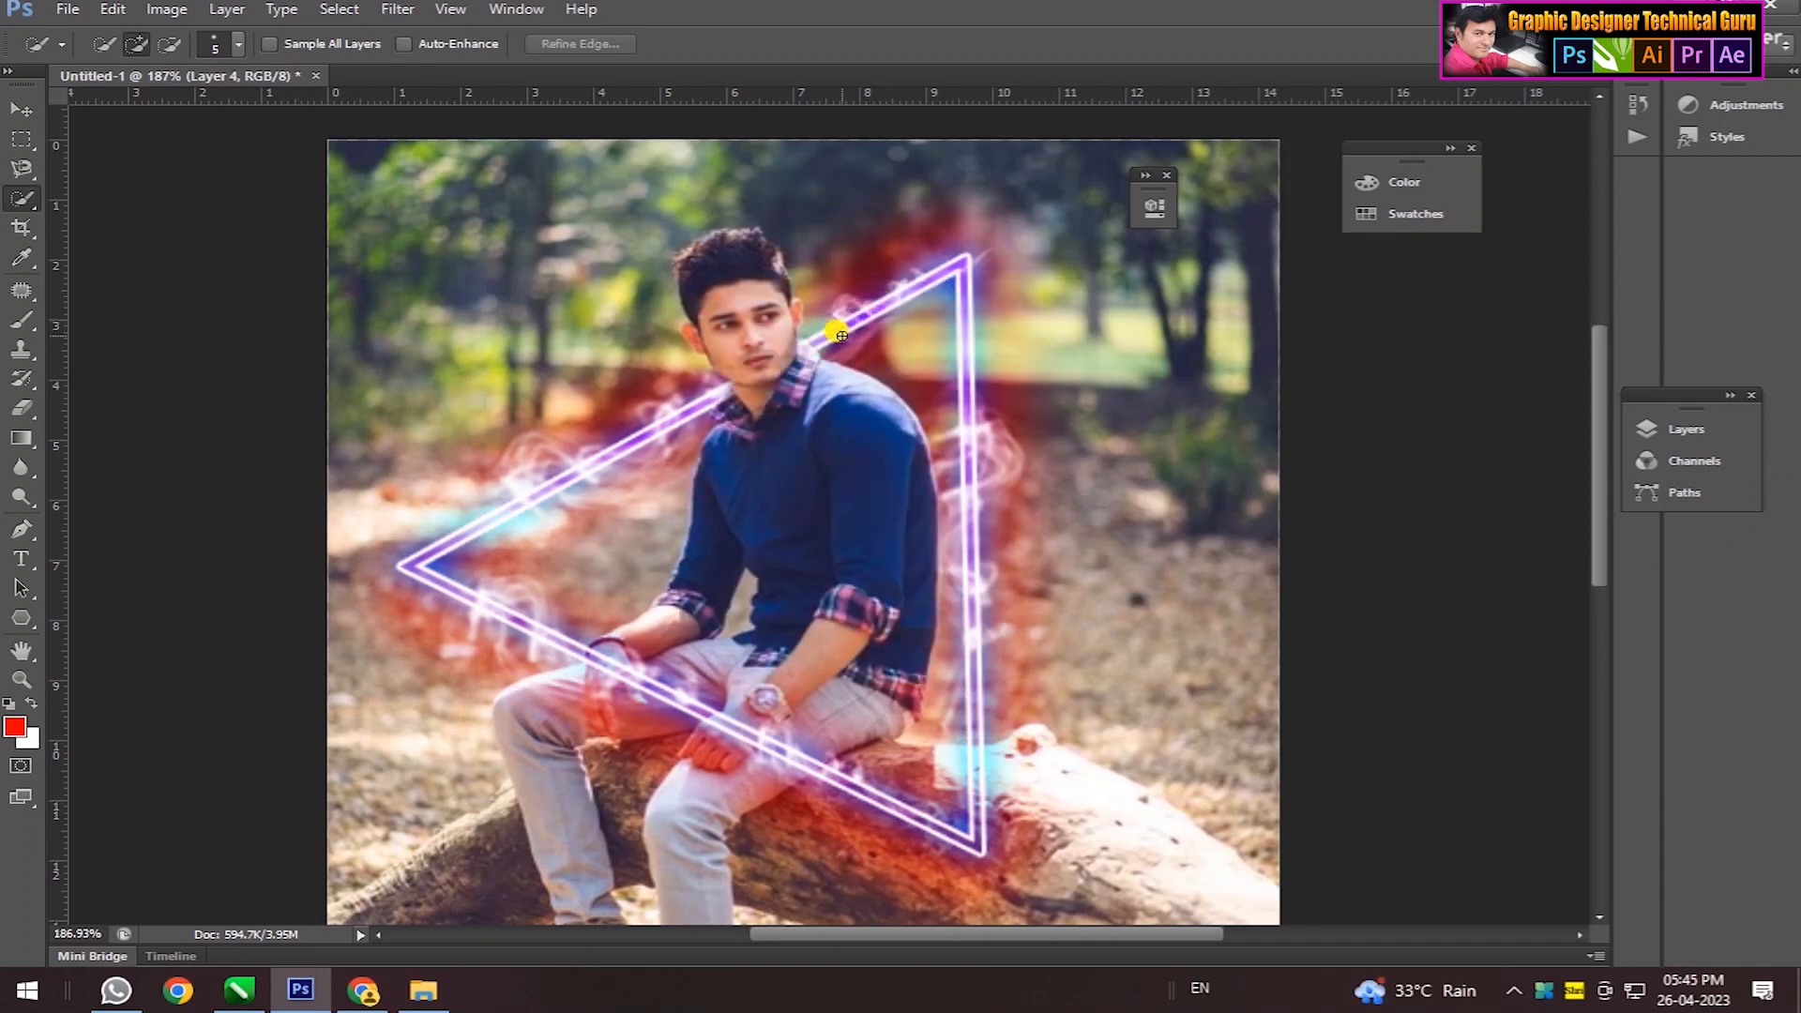
key(ctrl+0)
key(v)
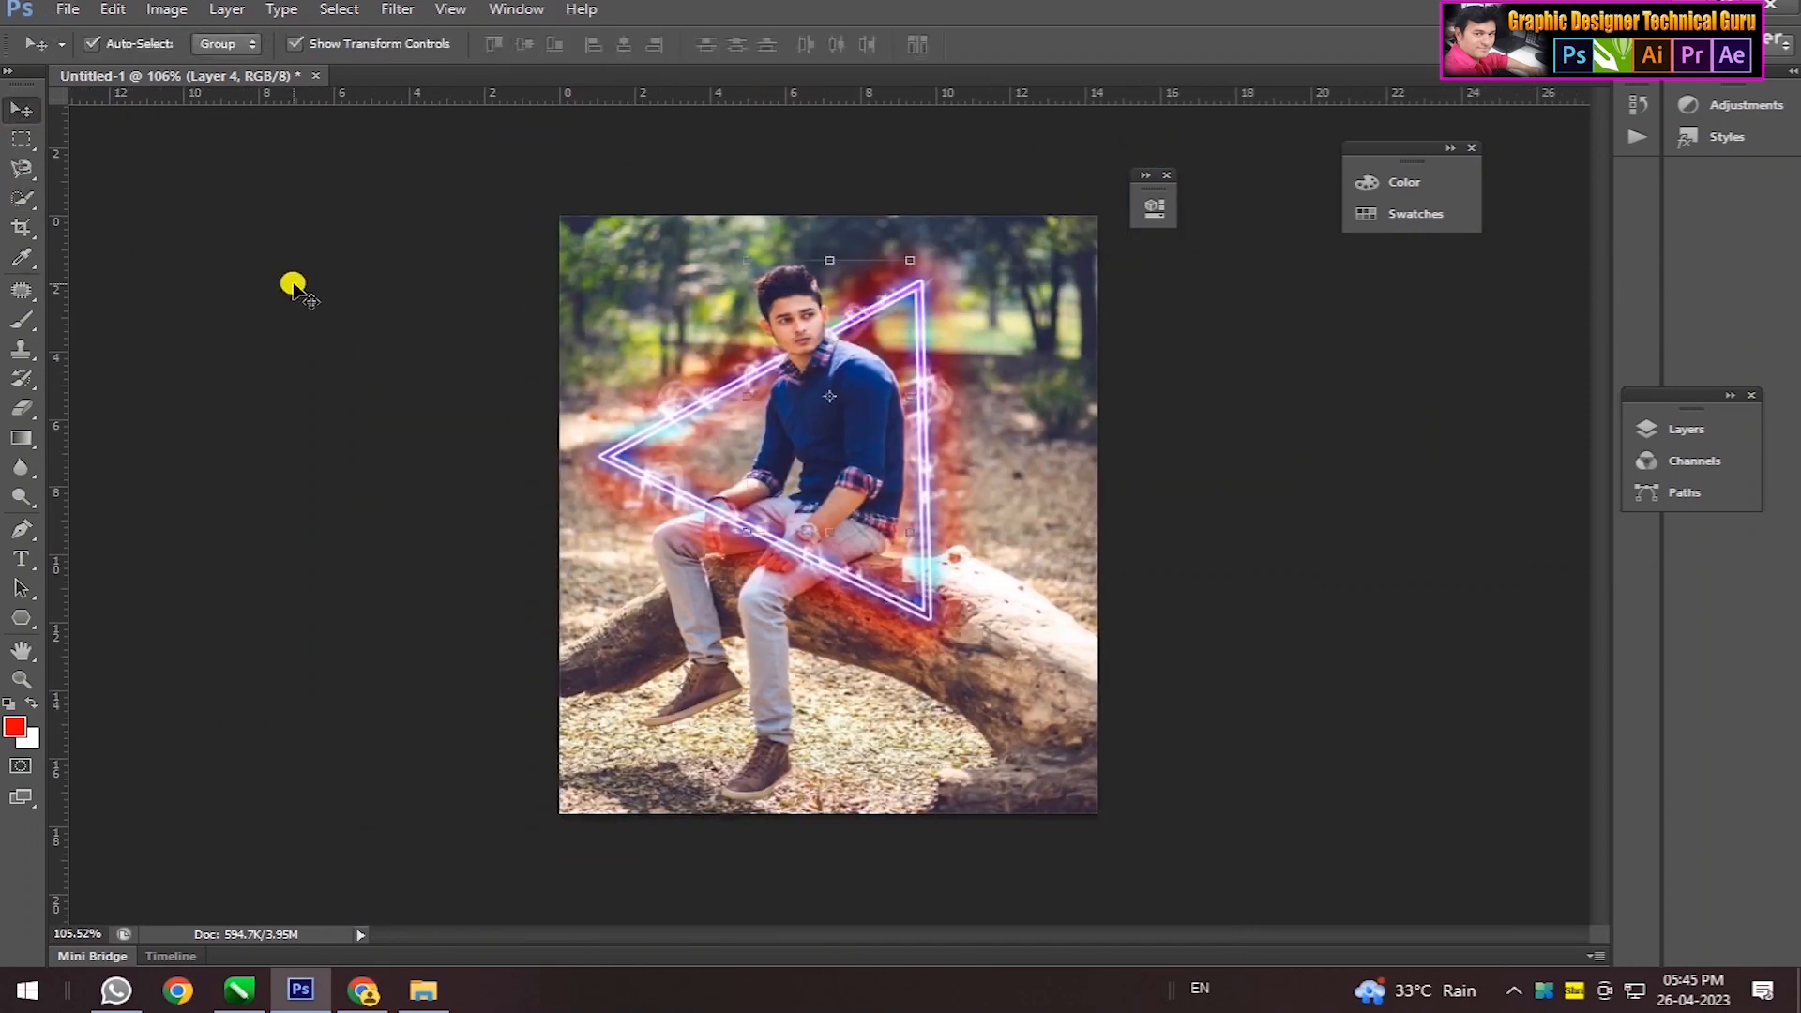
- Add a gradient fill layer directly above the photo layer, using the Color to Transparent gradient with Radial style
drag(1692, 402, 1476, 273)
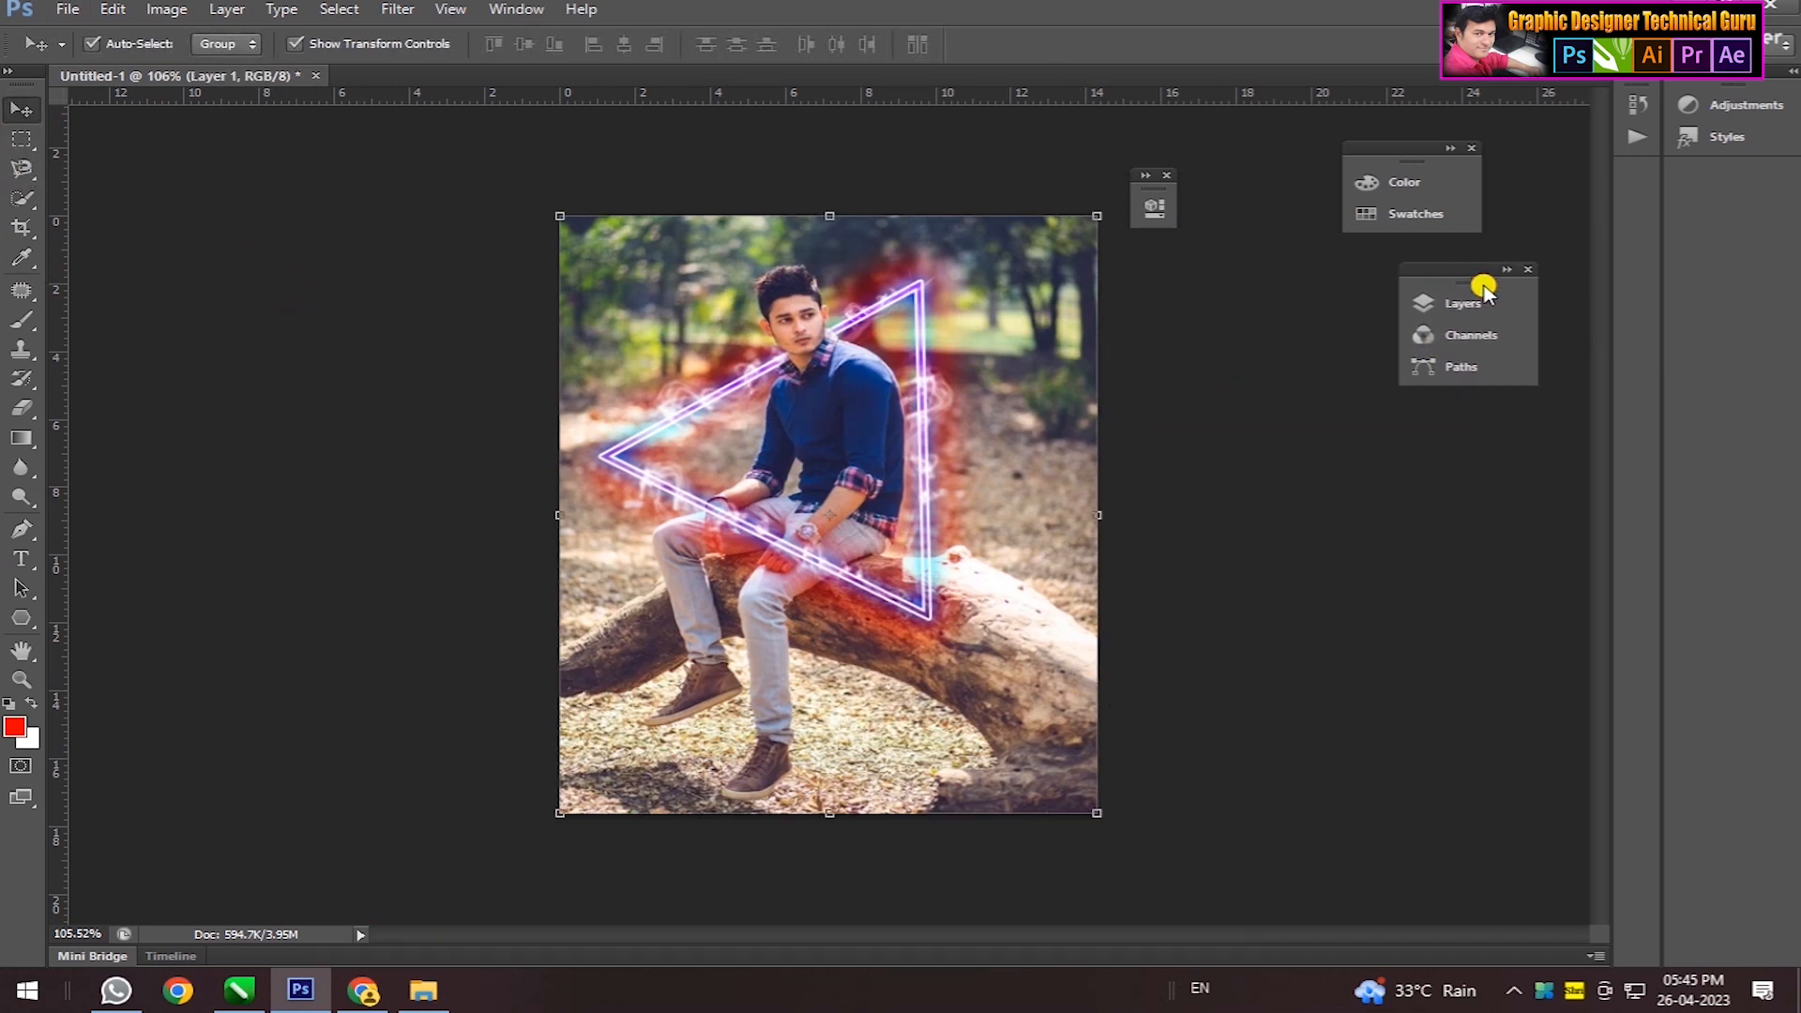
click(1454, 303)
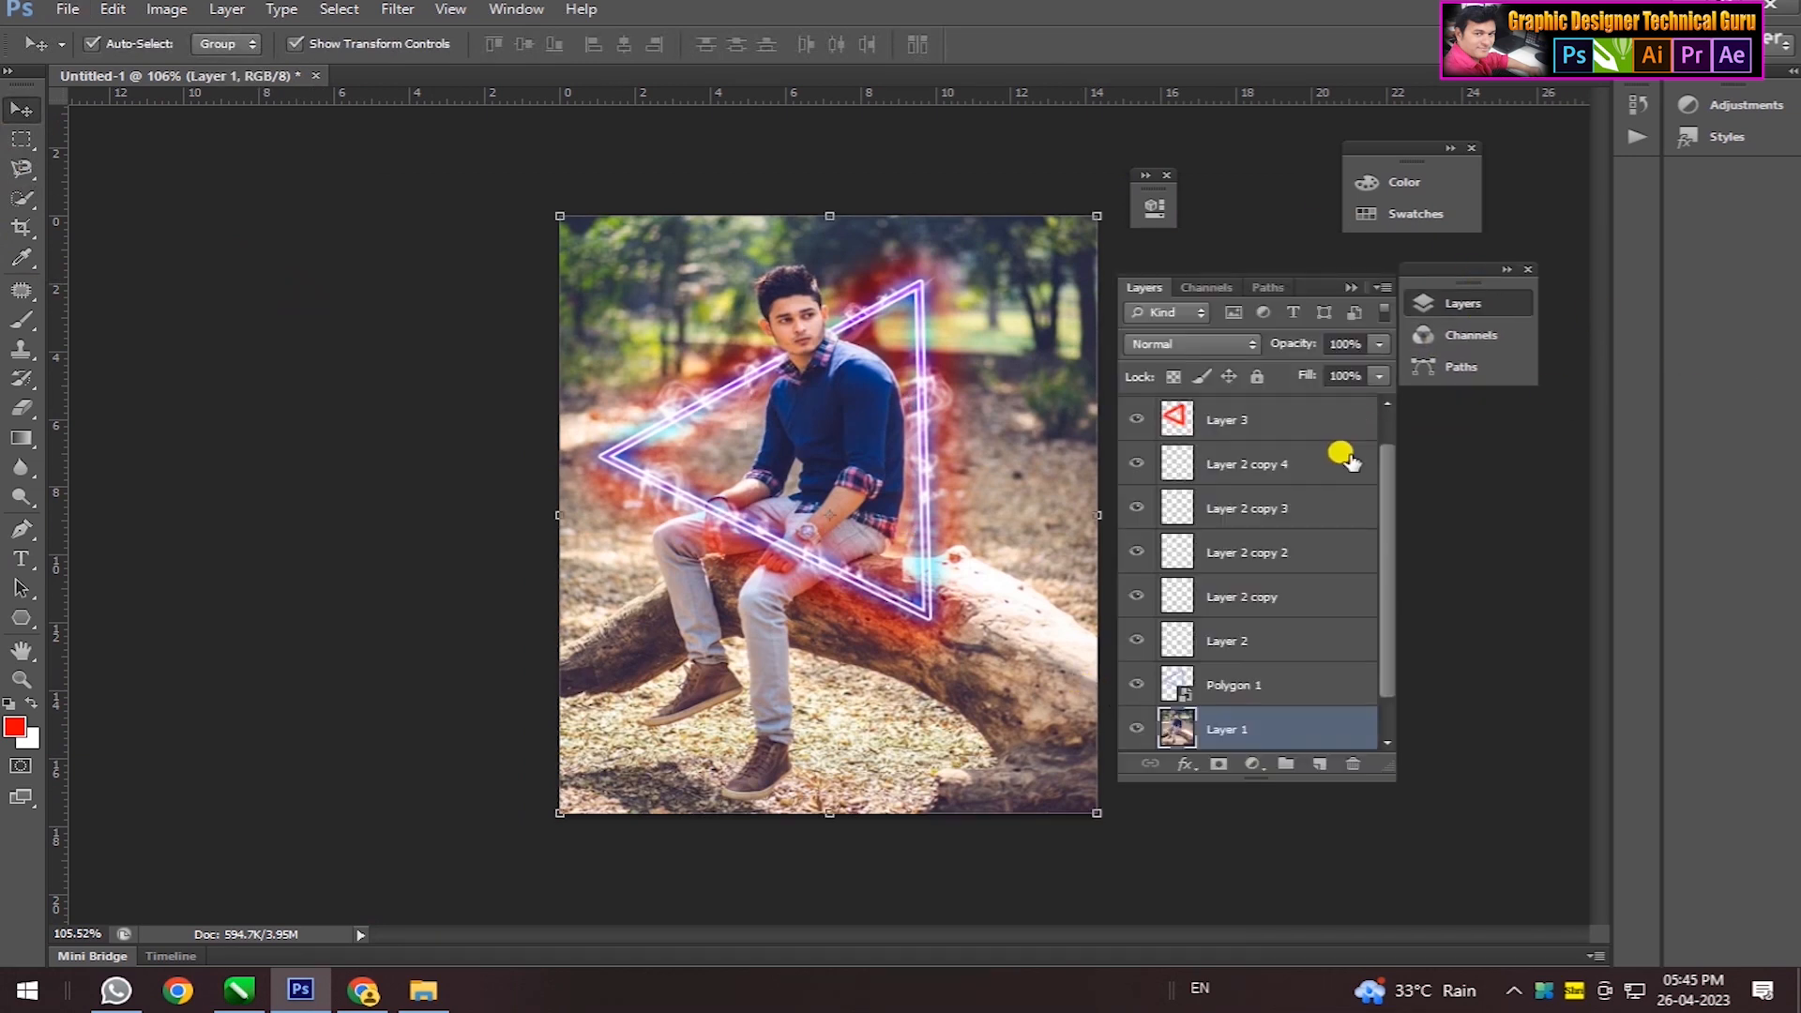
click(1250, 763)
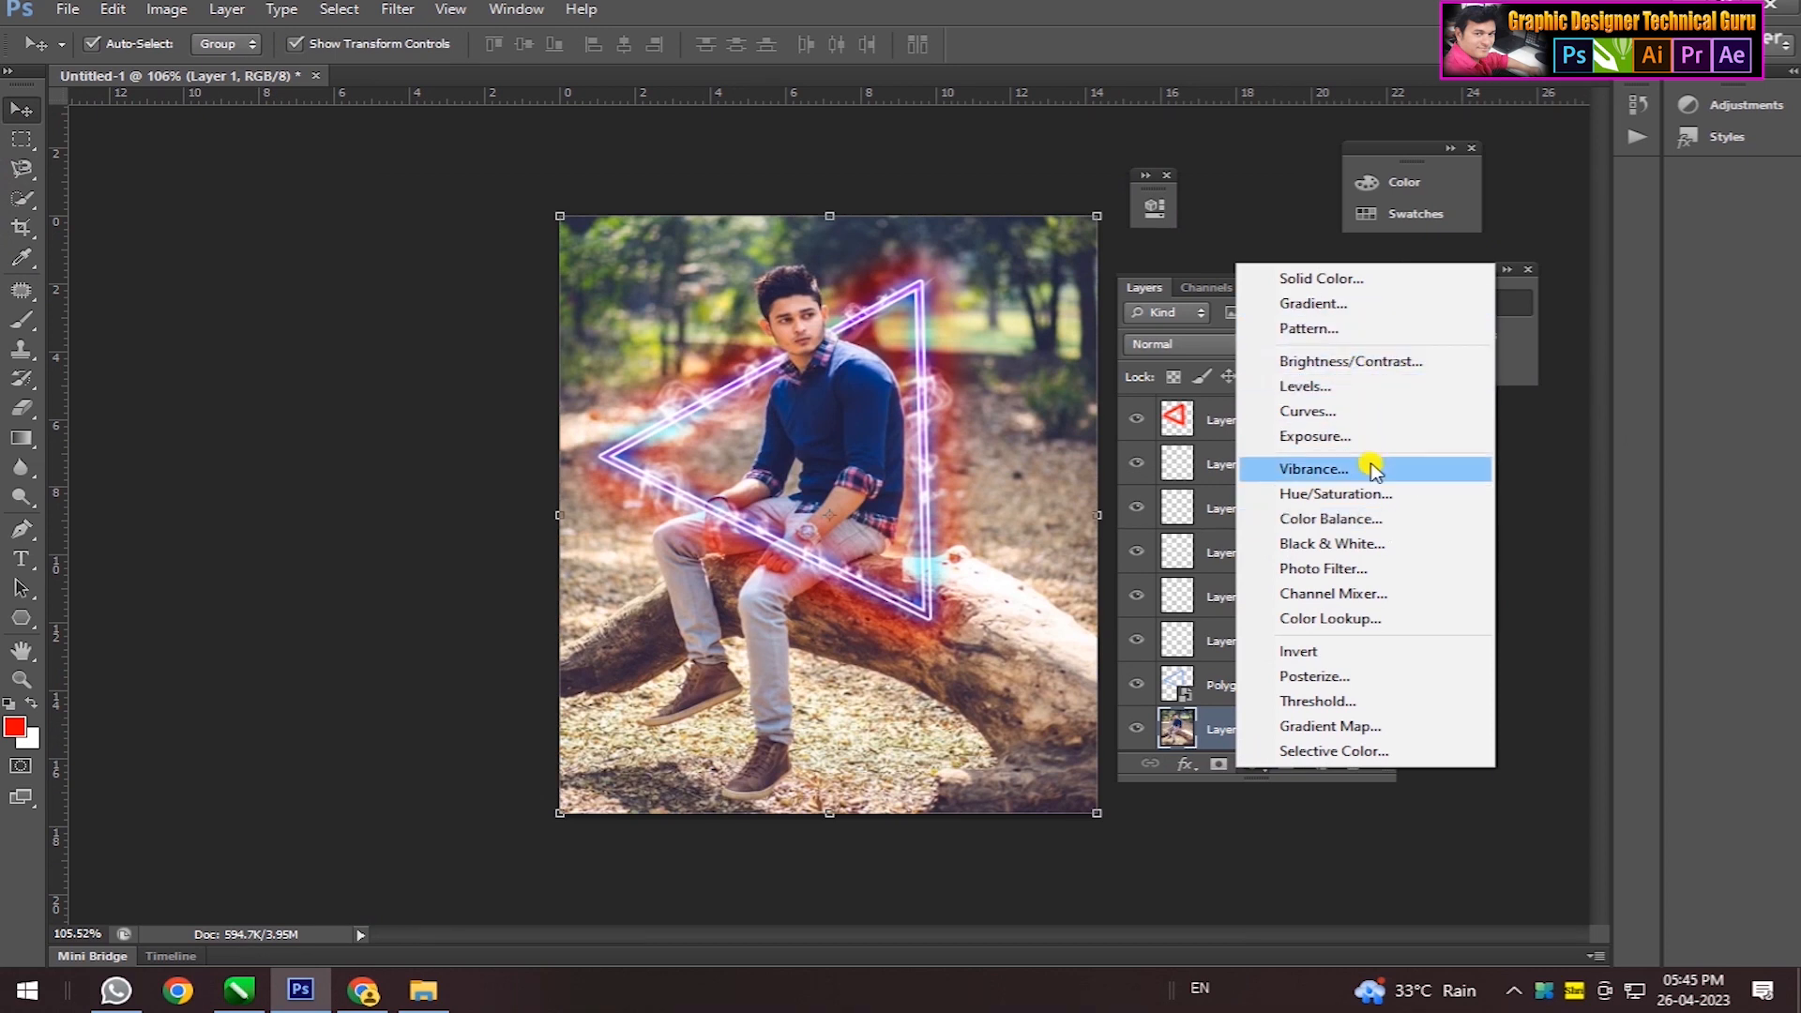
click(1342, 306)
drag(1024, 284, 1512, 389)
click(1595, 432)
click(1703, 541)
click(1541, 468)
click(1507, 508)
- Open the fill's gradient for editing and set its starting color stop to black (000000)
click(1503, 435)
drag(149, 508, 425, 507)
key(ctrl+z)
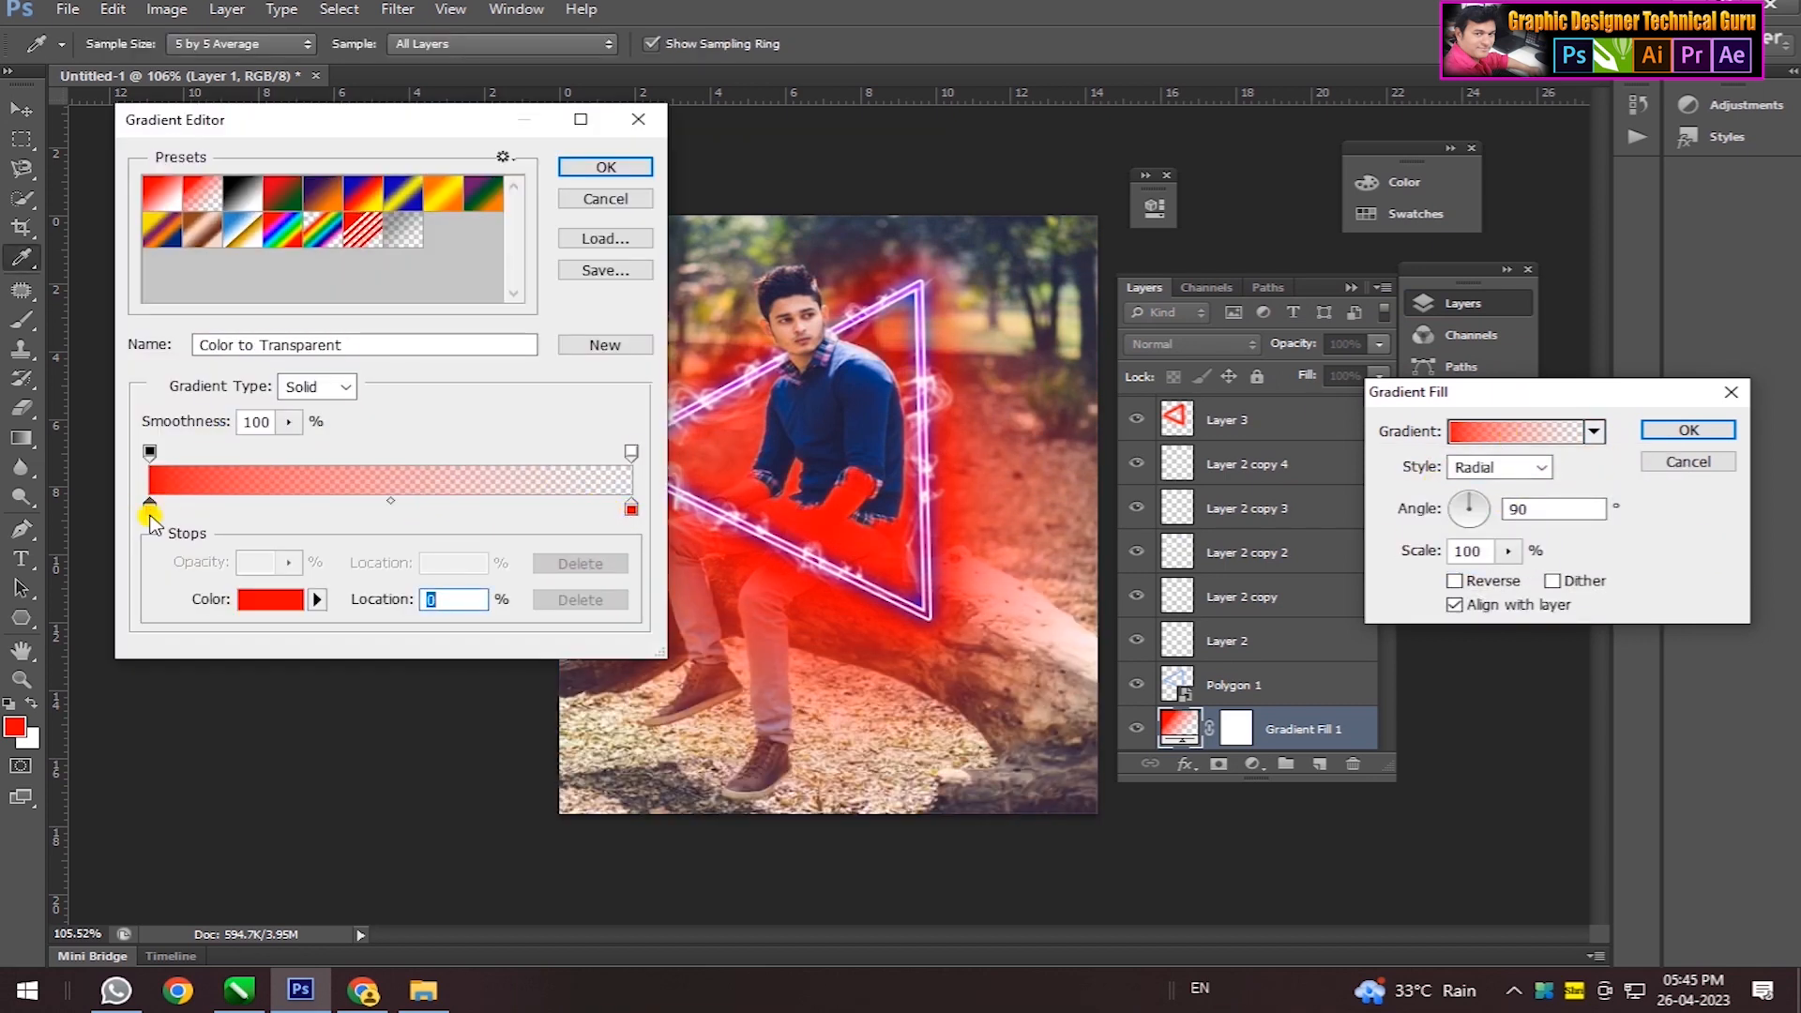
click(255, 605)
drag(512, 769, 554, 934)
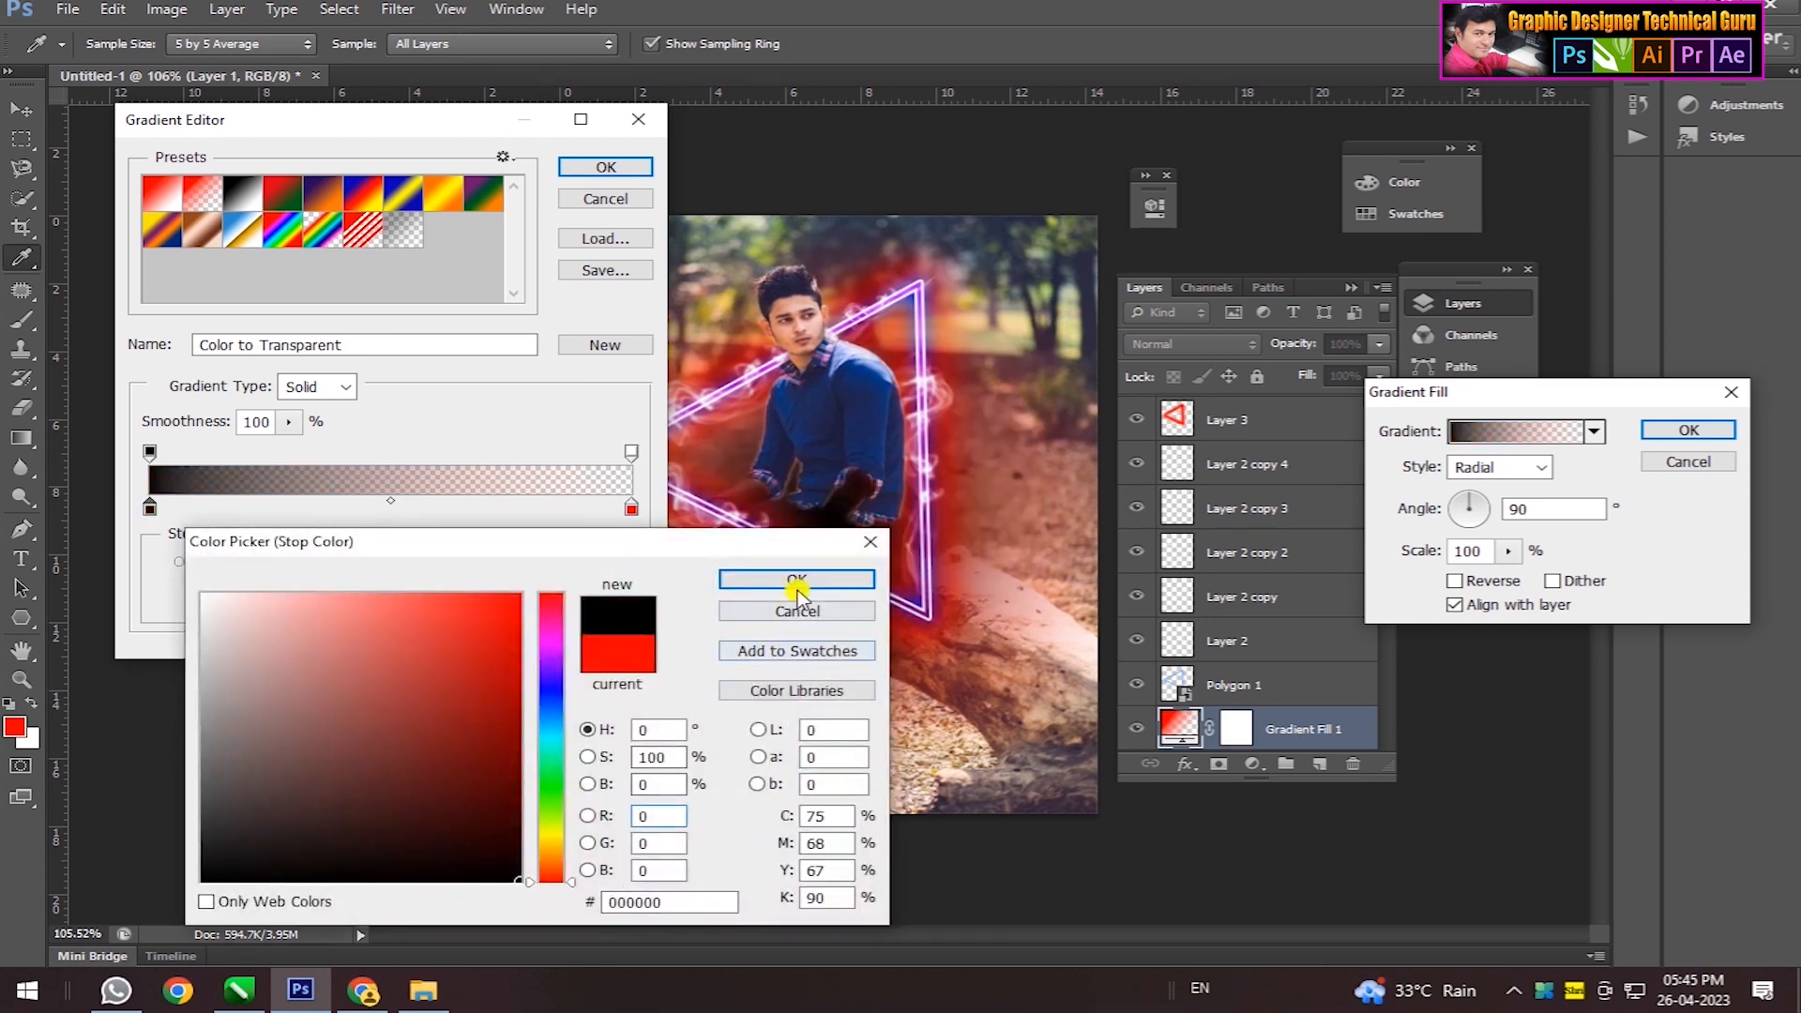
click(800, 586)
- Swap the gradient's opacity stops, placing the 0% stop at location 0 and the opaque stop at the far end
drag(630, 455, 303, 454)
drag(150, 454, 638, 454)
drag(303, 454, 114, 452)
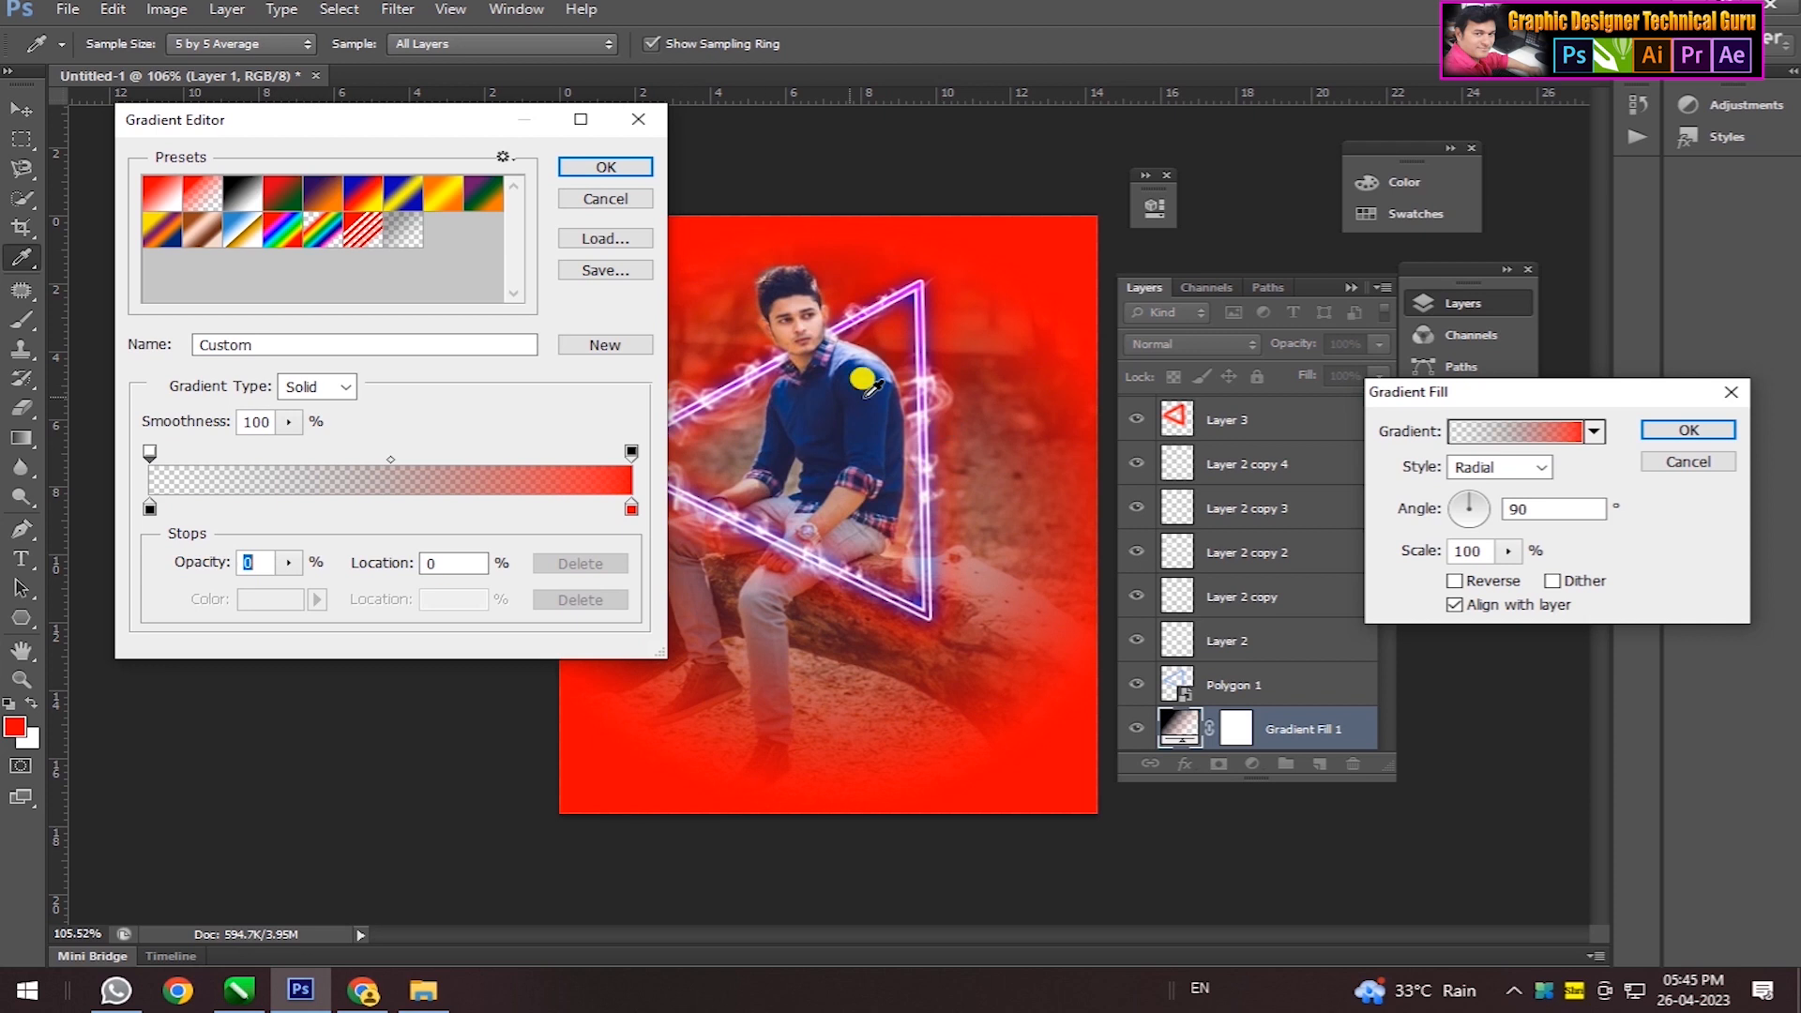
- Change the gradient's end color stop at location 100% to black and apply the gradient fill
click(632, 510)
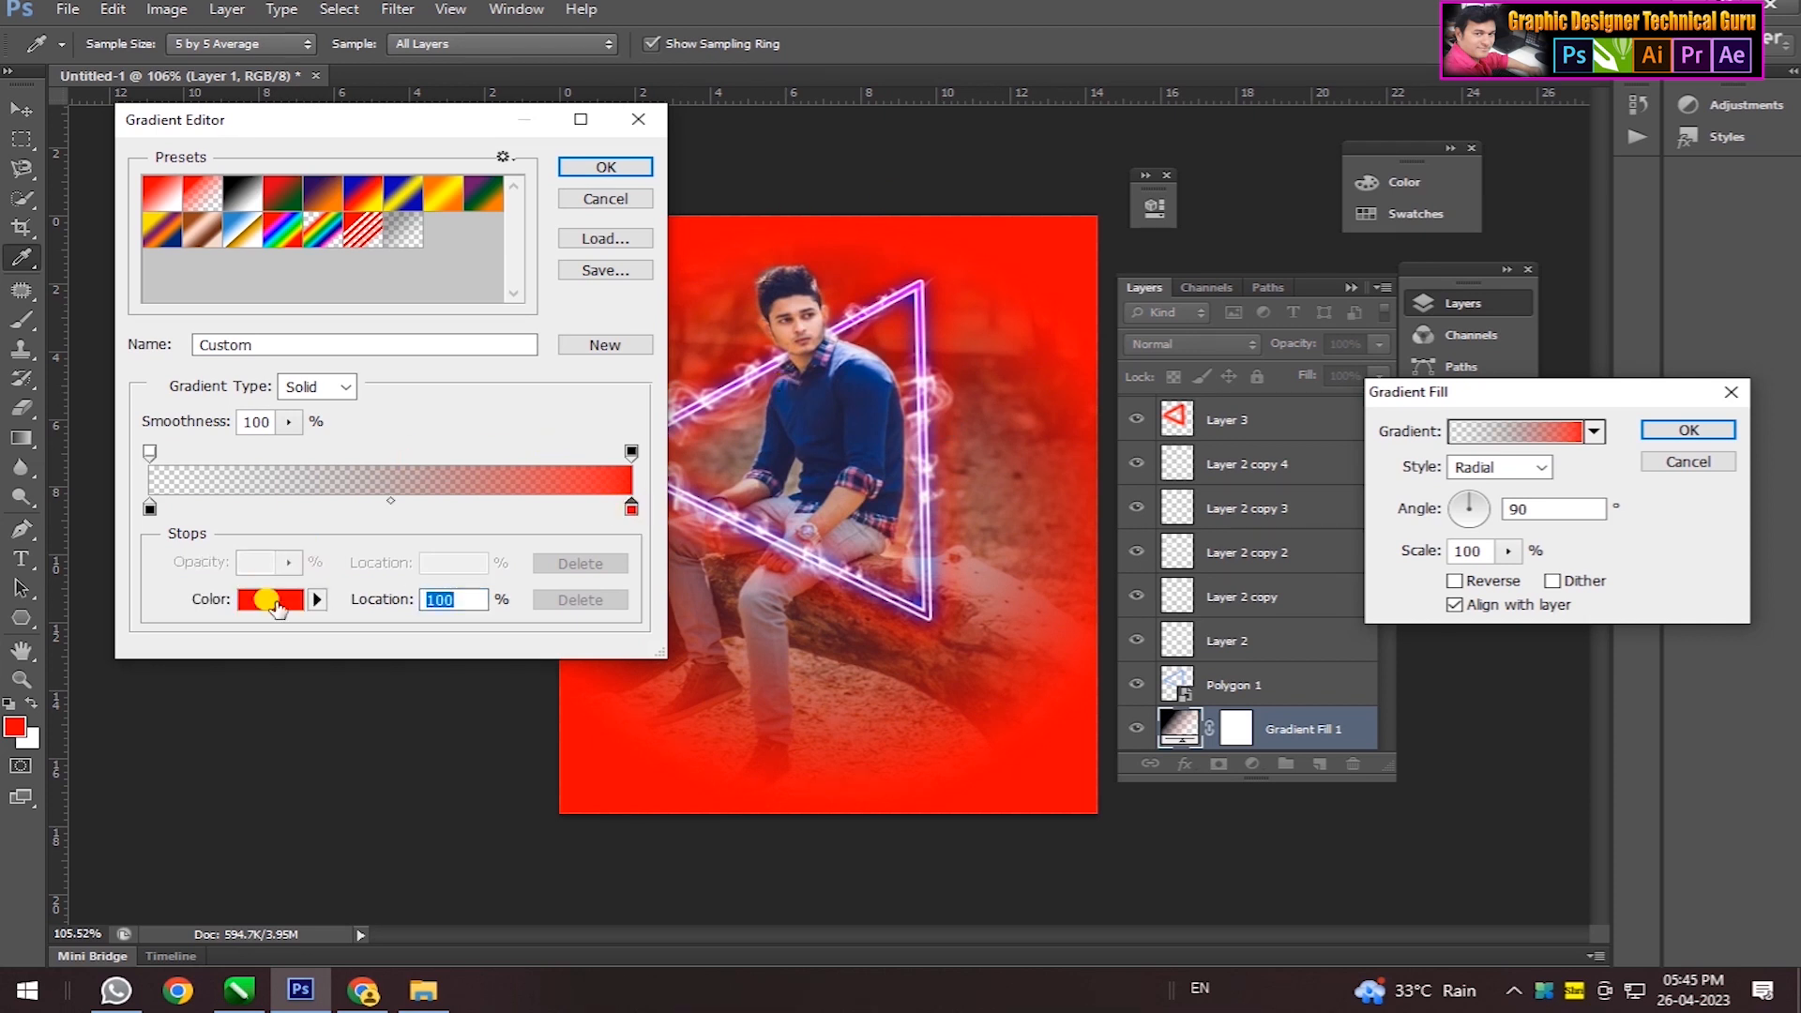
click(270, 598)
drag(435, 684, 430, 820)
click(786, 583)
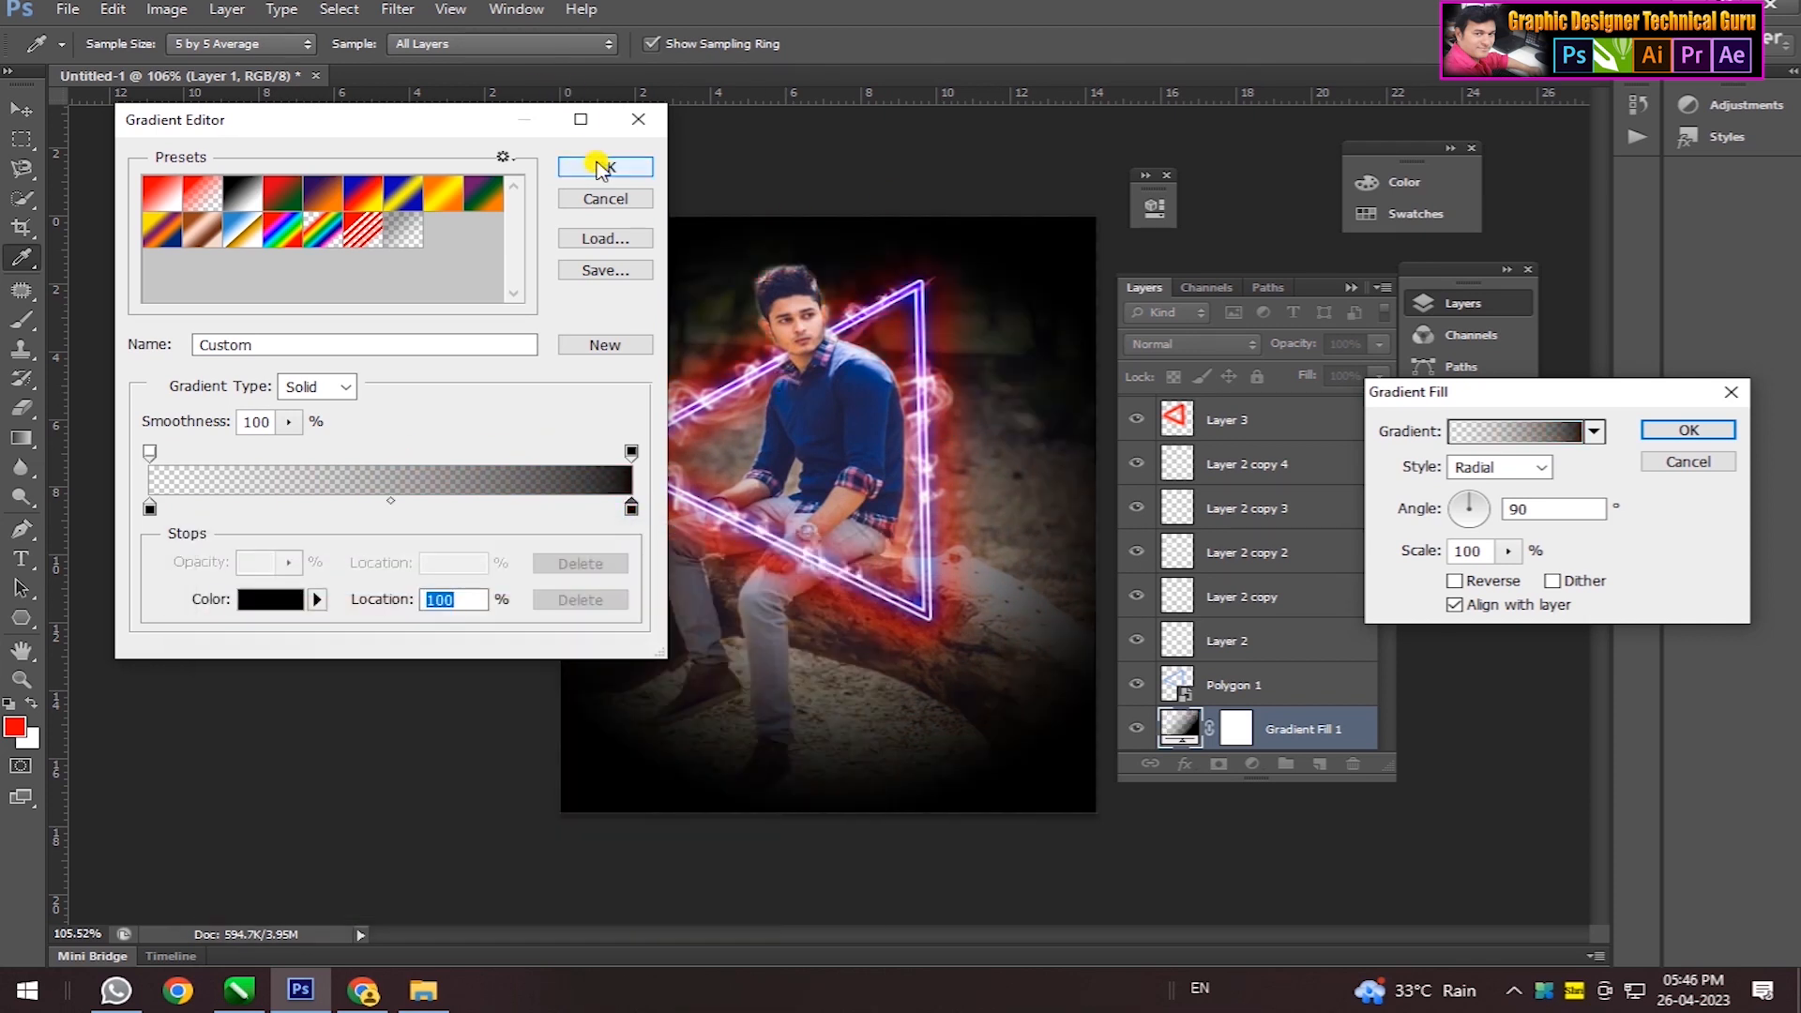
click(606, 167)
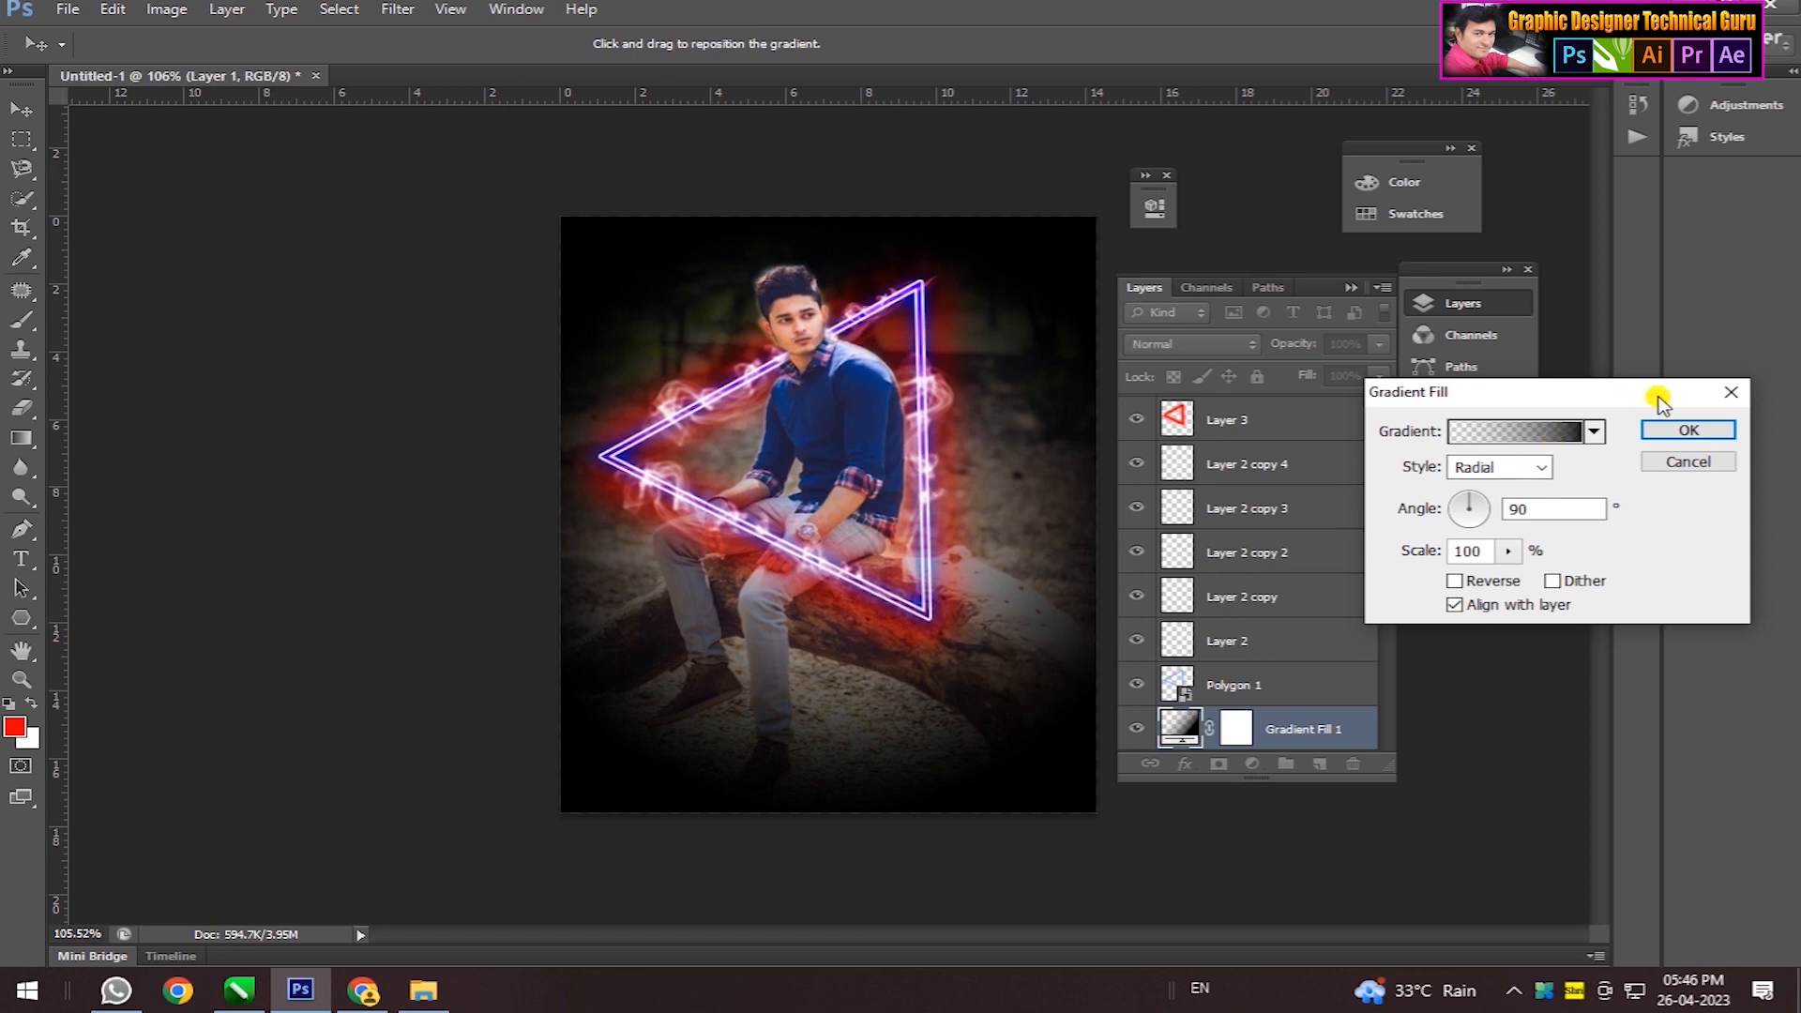
click(1729, 429)
- Compare blend modes on the gradient fill layer, such as Lighten, Overlay and Hard Light, and set it to Soft Light
click(1189, 347)
click(1158, 385)
scroll(1180, 353, down, 6)
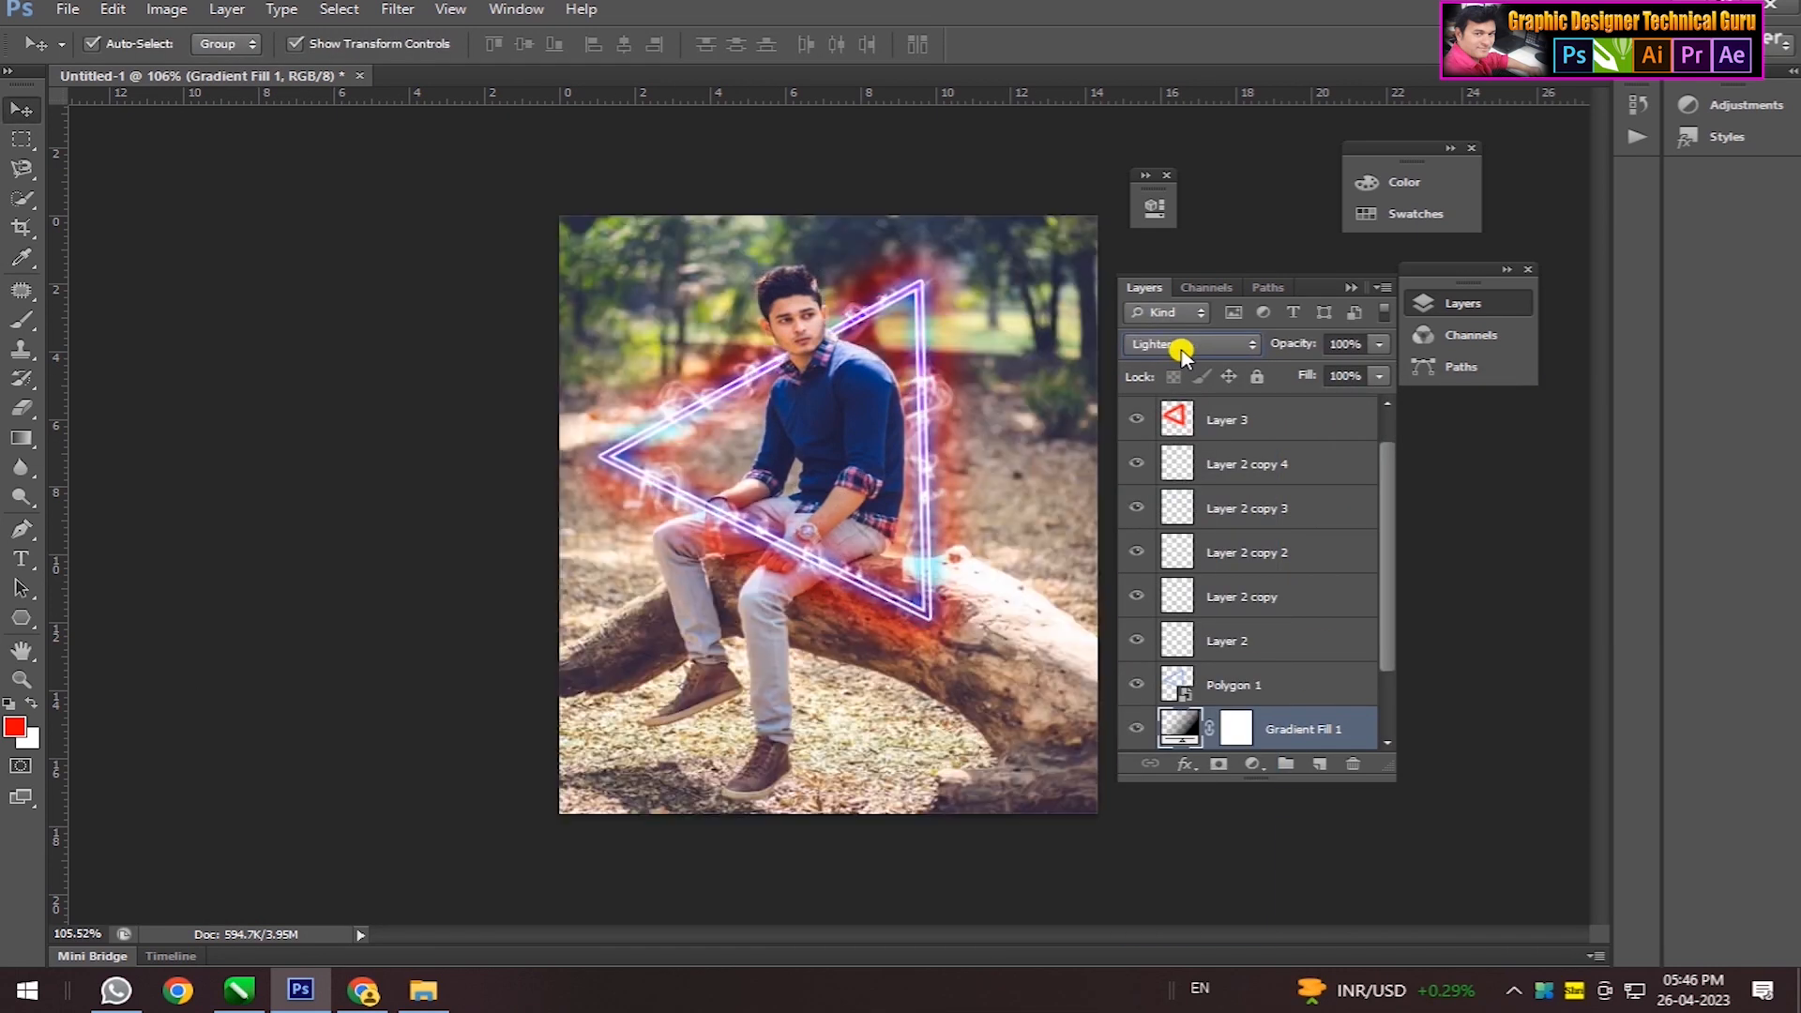
scroll(1181, 354, down, 3)
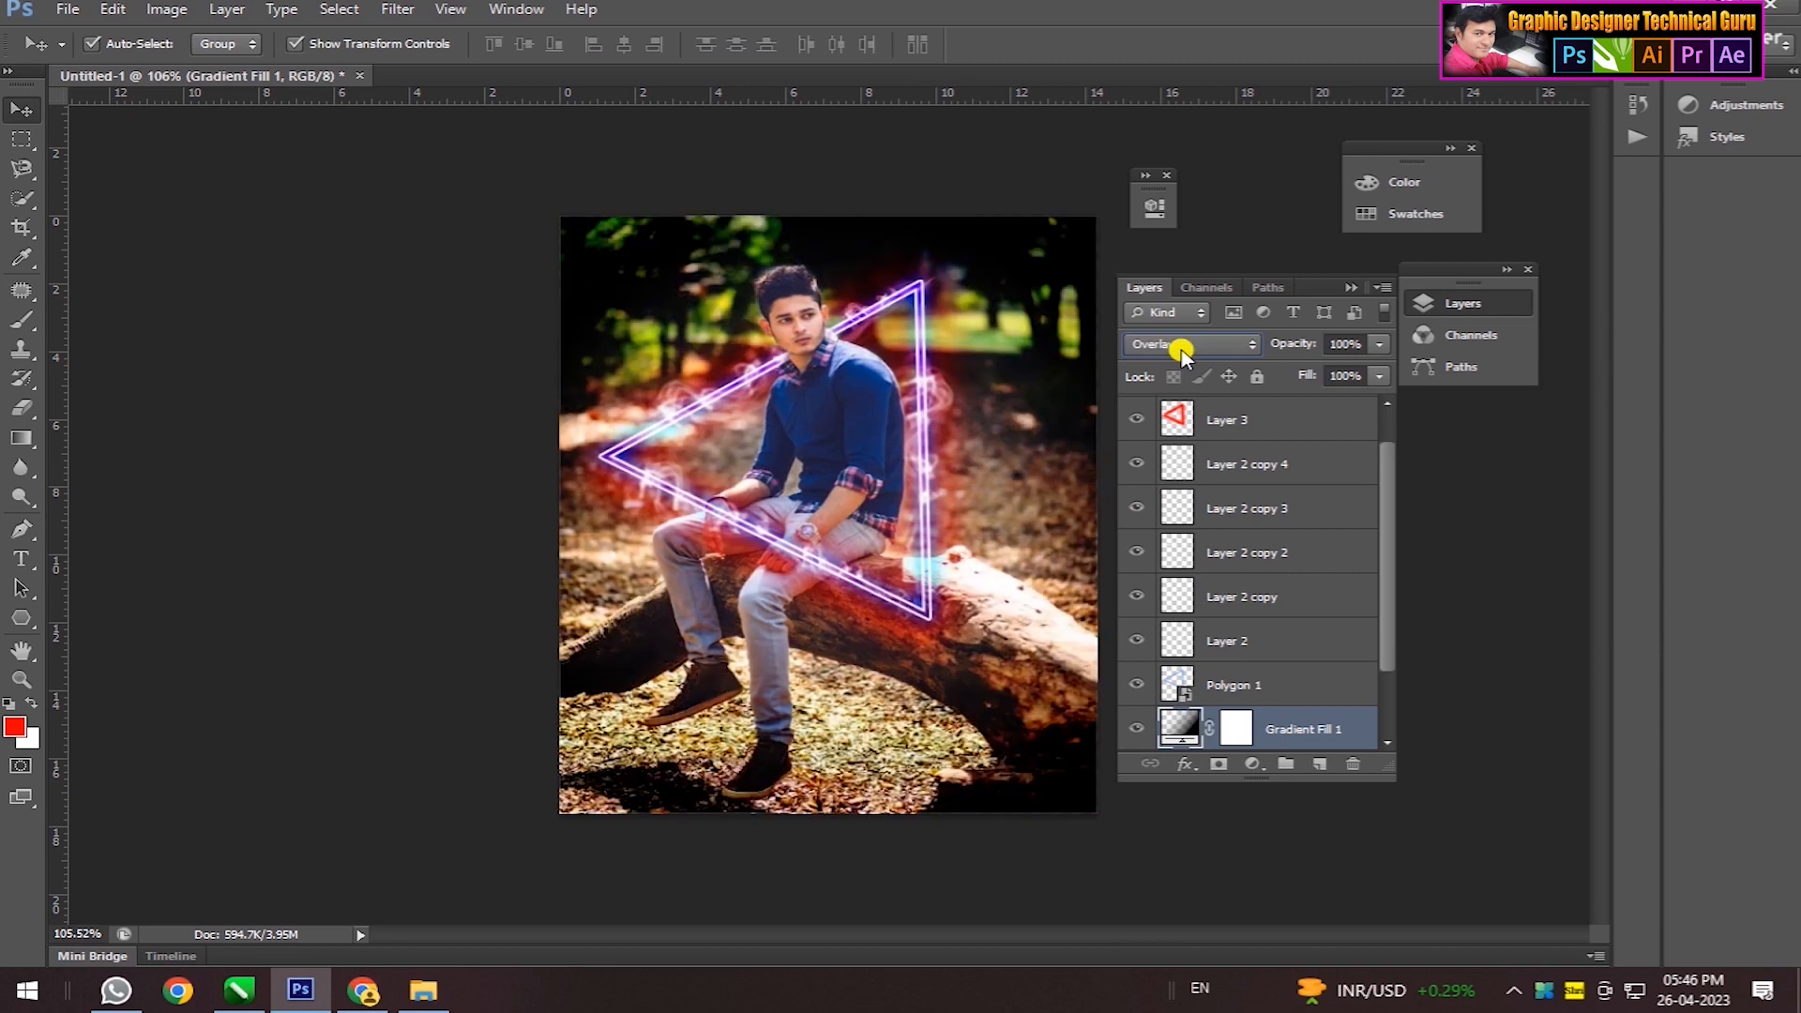
scroll(1180, 352, down, 1)
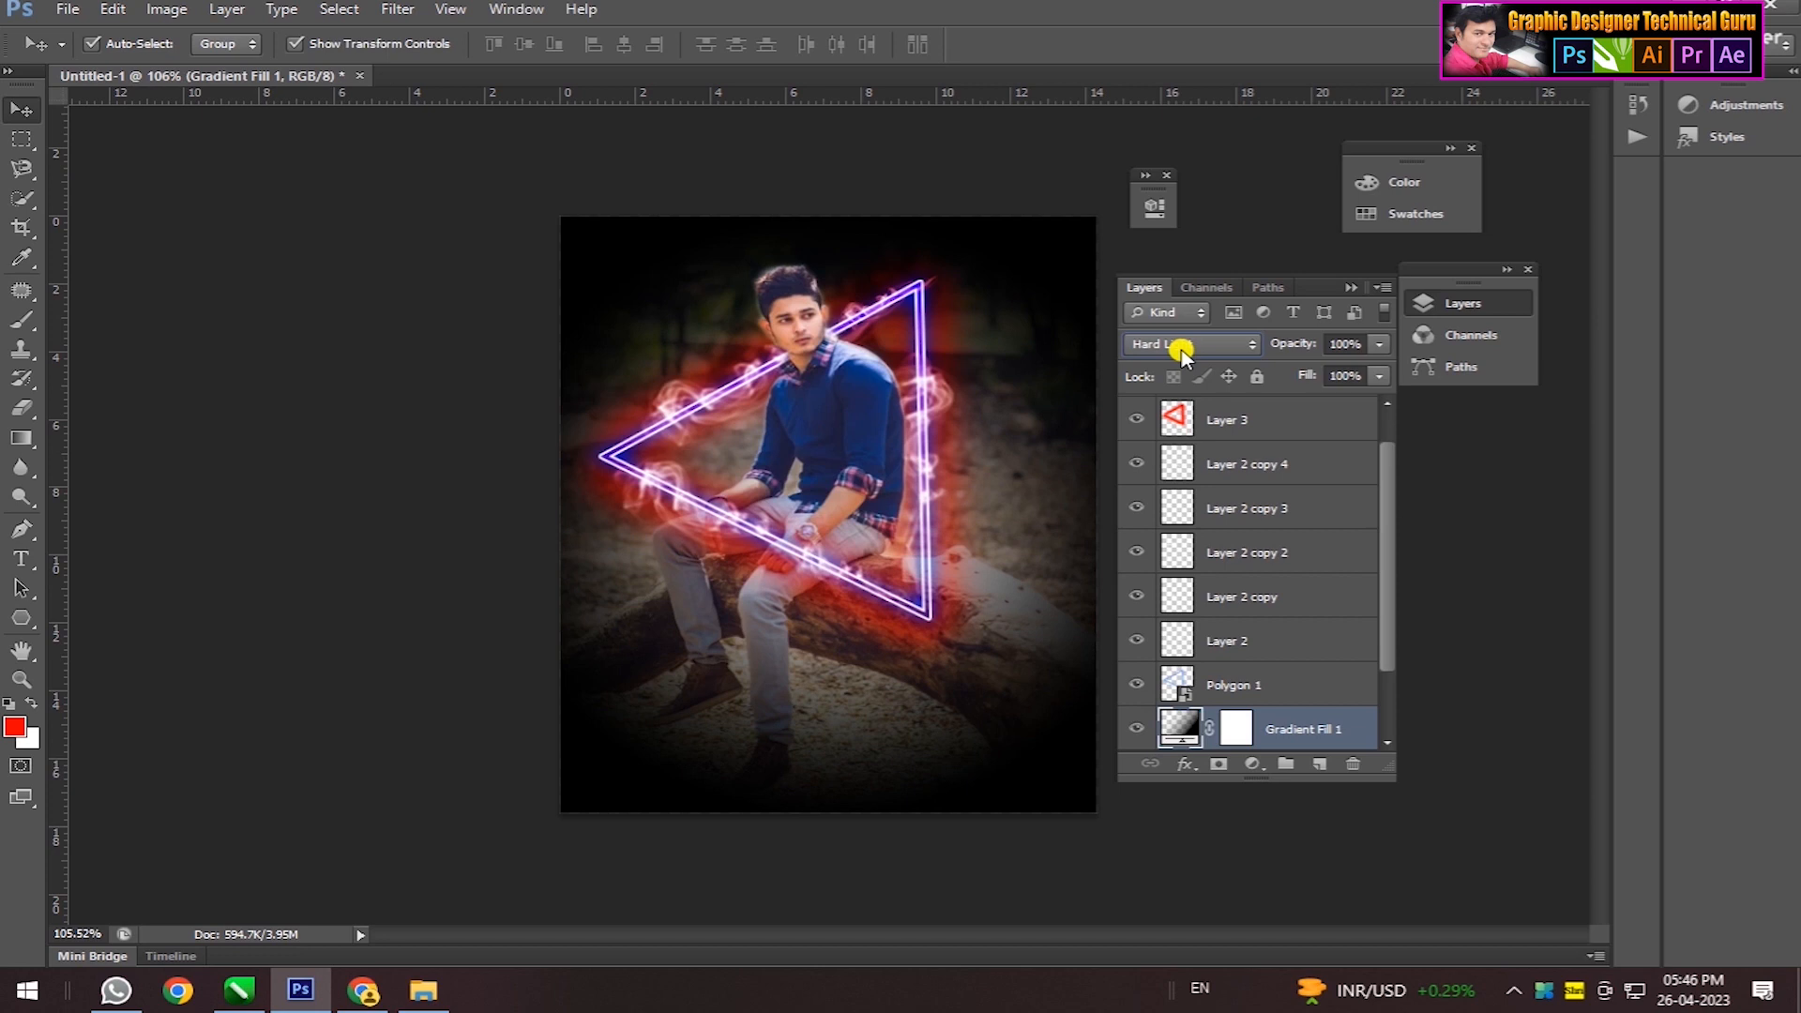
scroll(1182, 355, down, 1)
scroll(1187, 356, down, 4)
scroll(1187, 357, up, 4)
scroll(1187, 357, up, 2)
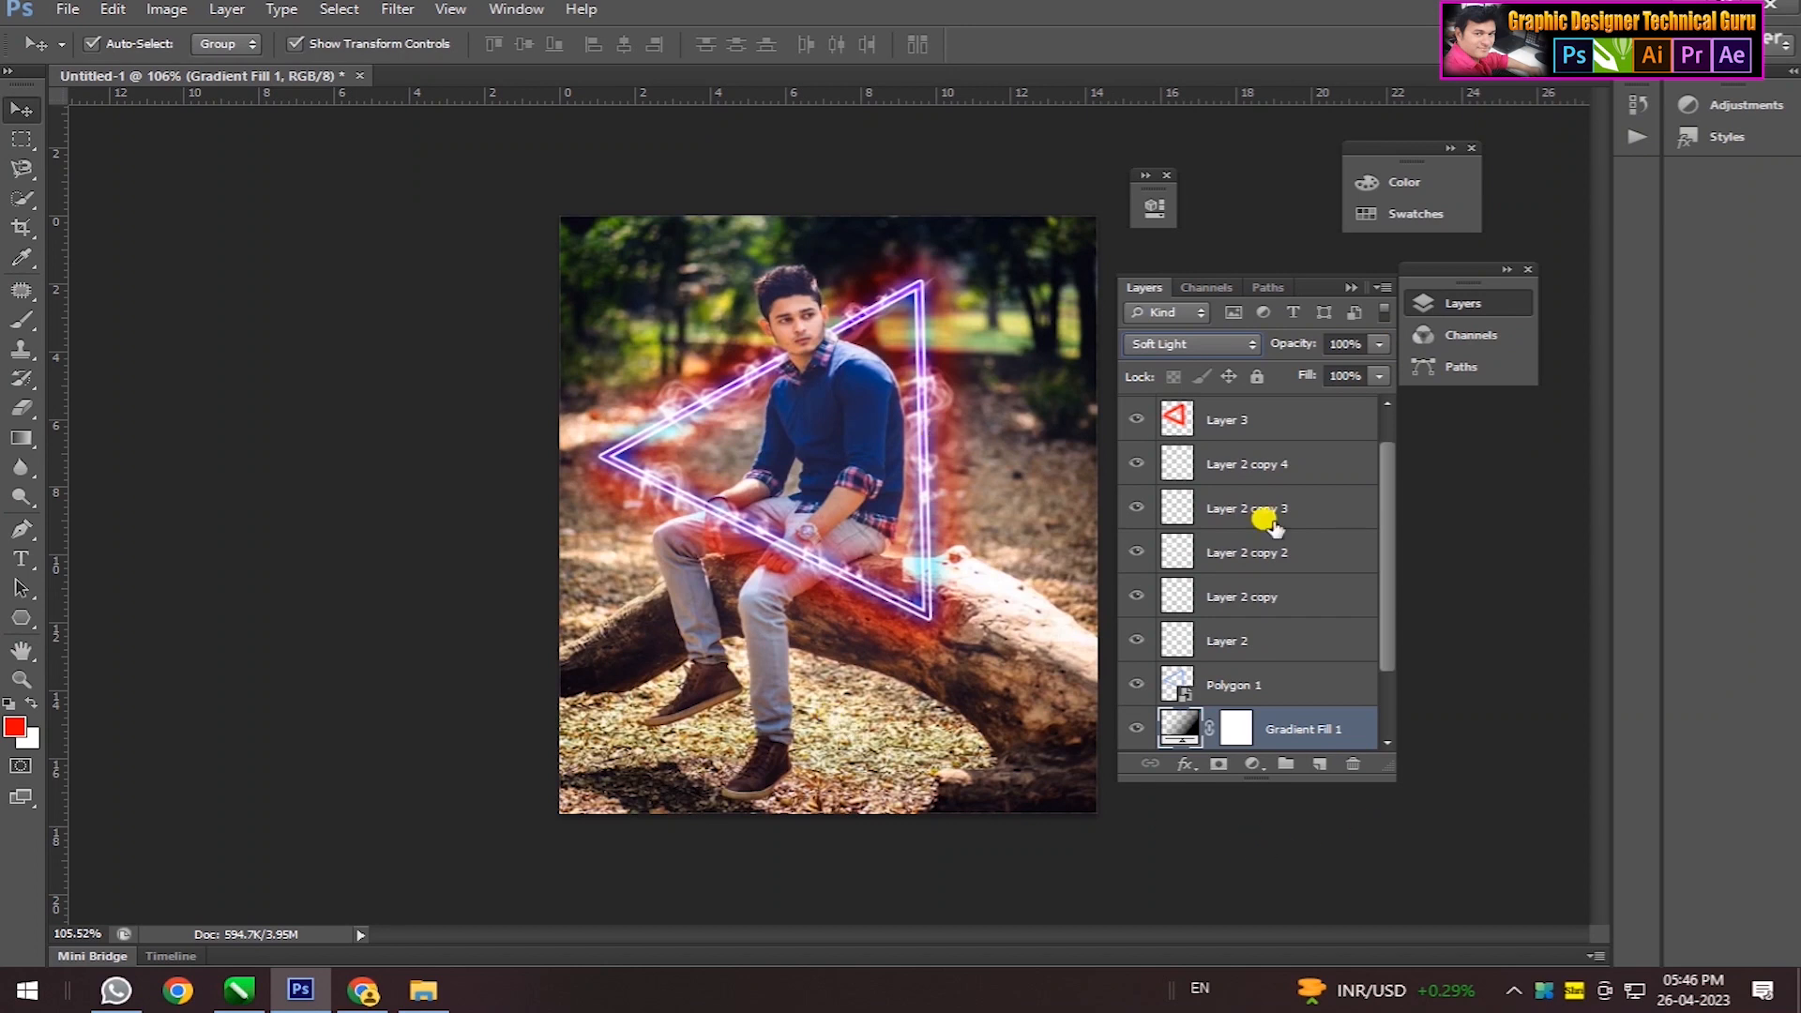
- Add a Color Lookup adjustment layer above the gradient fill layer and load the 2Strip.look 3DLUT file
scroll(1385, 538, down, 2)
click(1252, 763)
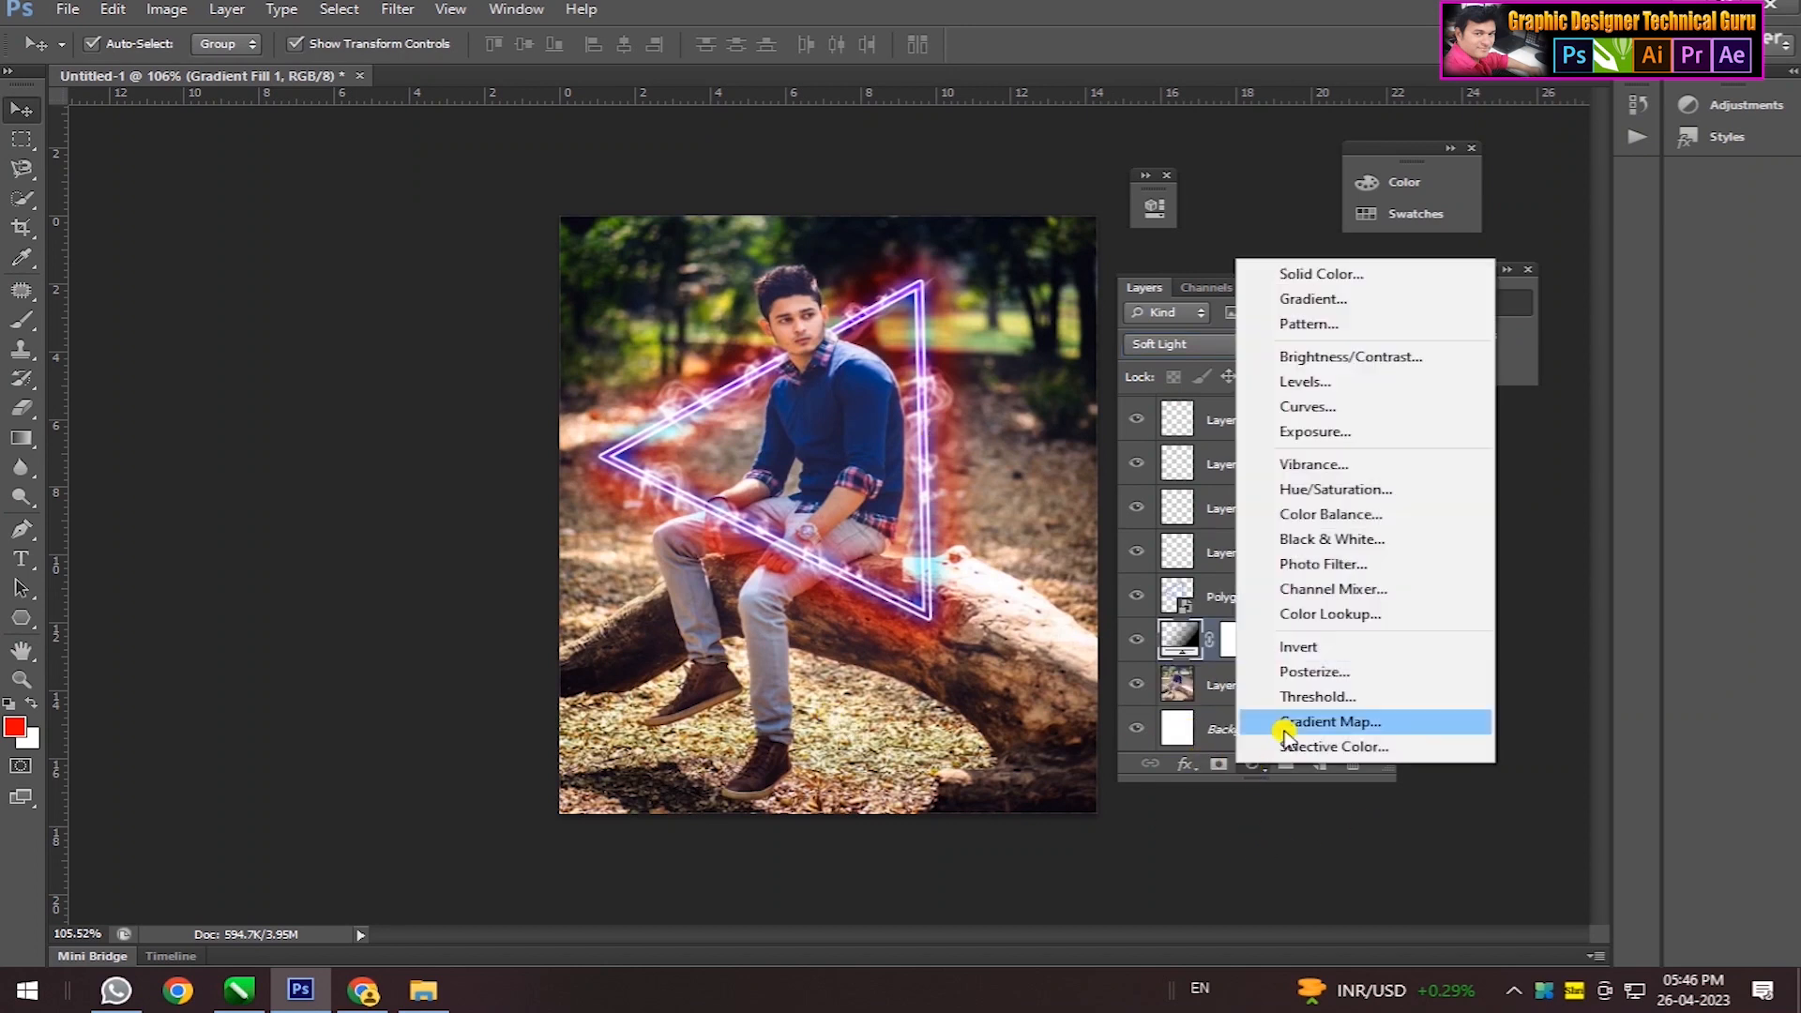
click(1356, 623)
drag(1029, 196, 1676, 315)
click(1669, 381)
click(1641, 474)
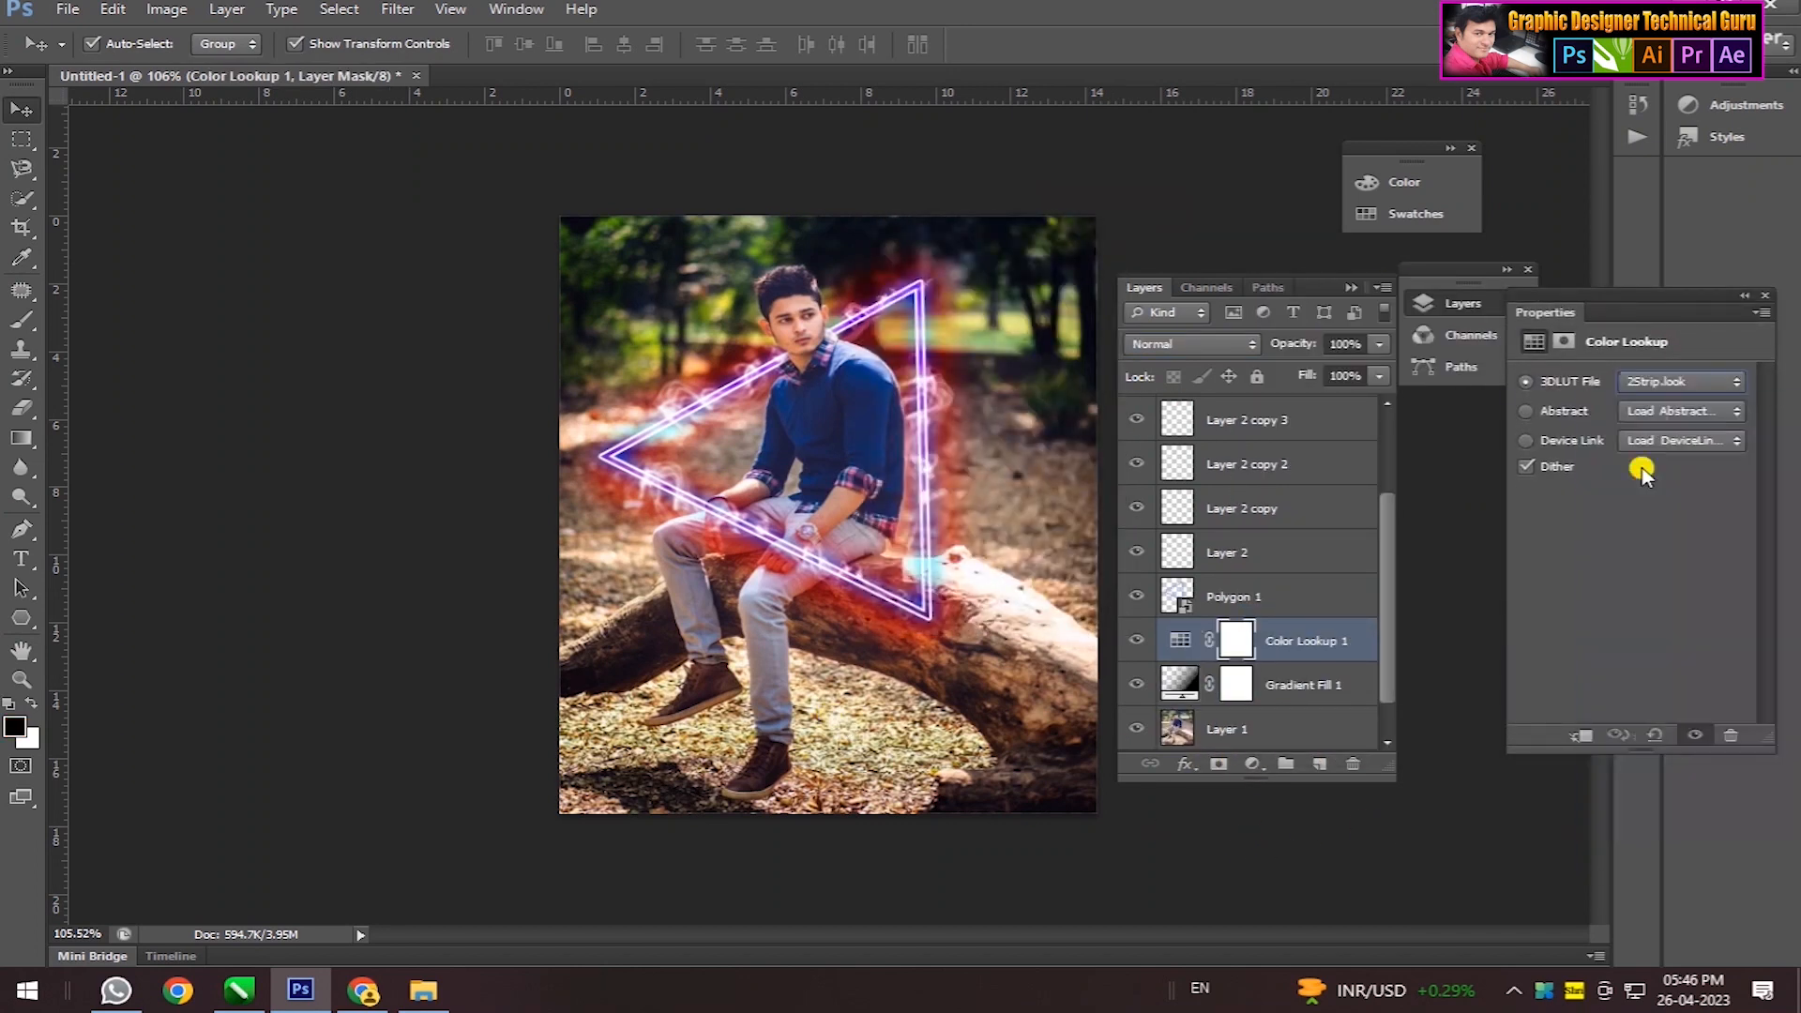
- Compare the other 3DLUT presets on the Color Lookup layer and set it to FallColors.look
scroll(1661, 387, down, 2)
scroll(1662, 387, down, 3)
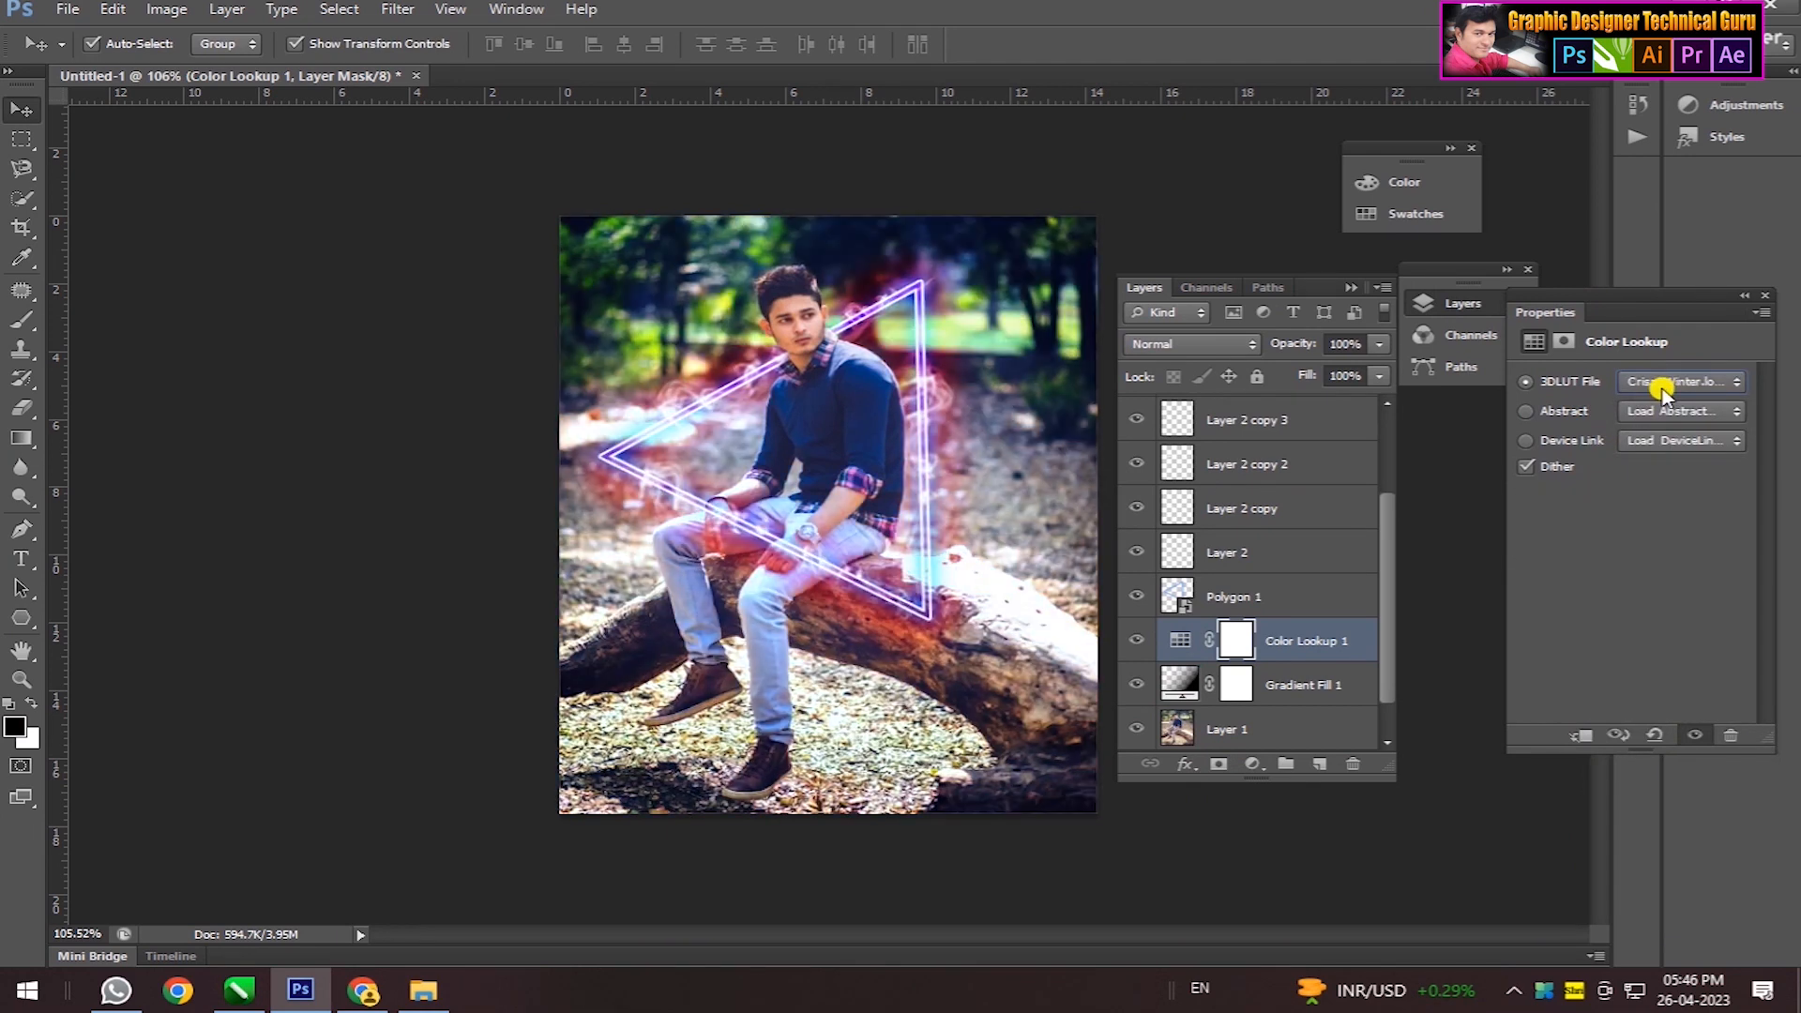
scroll(1661, 387, down, 7)
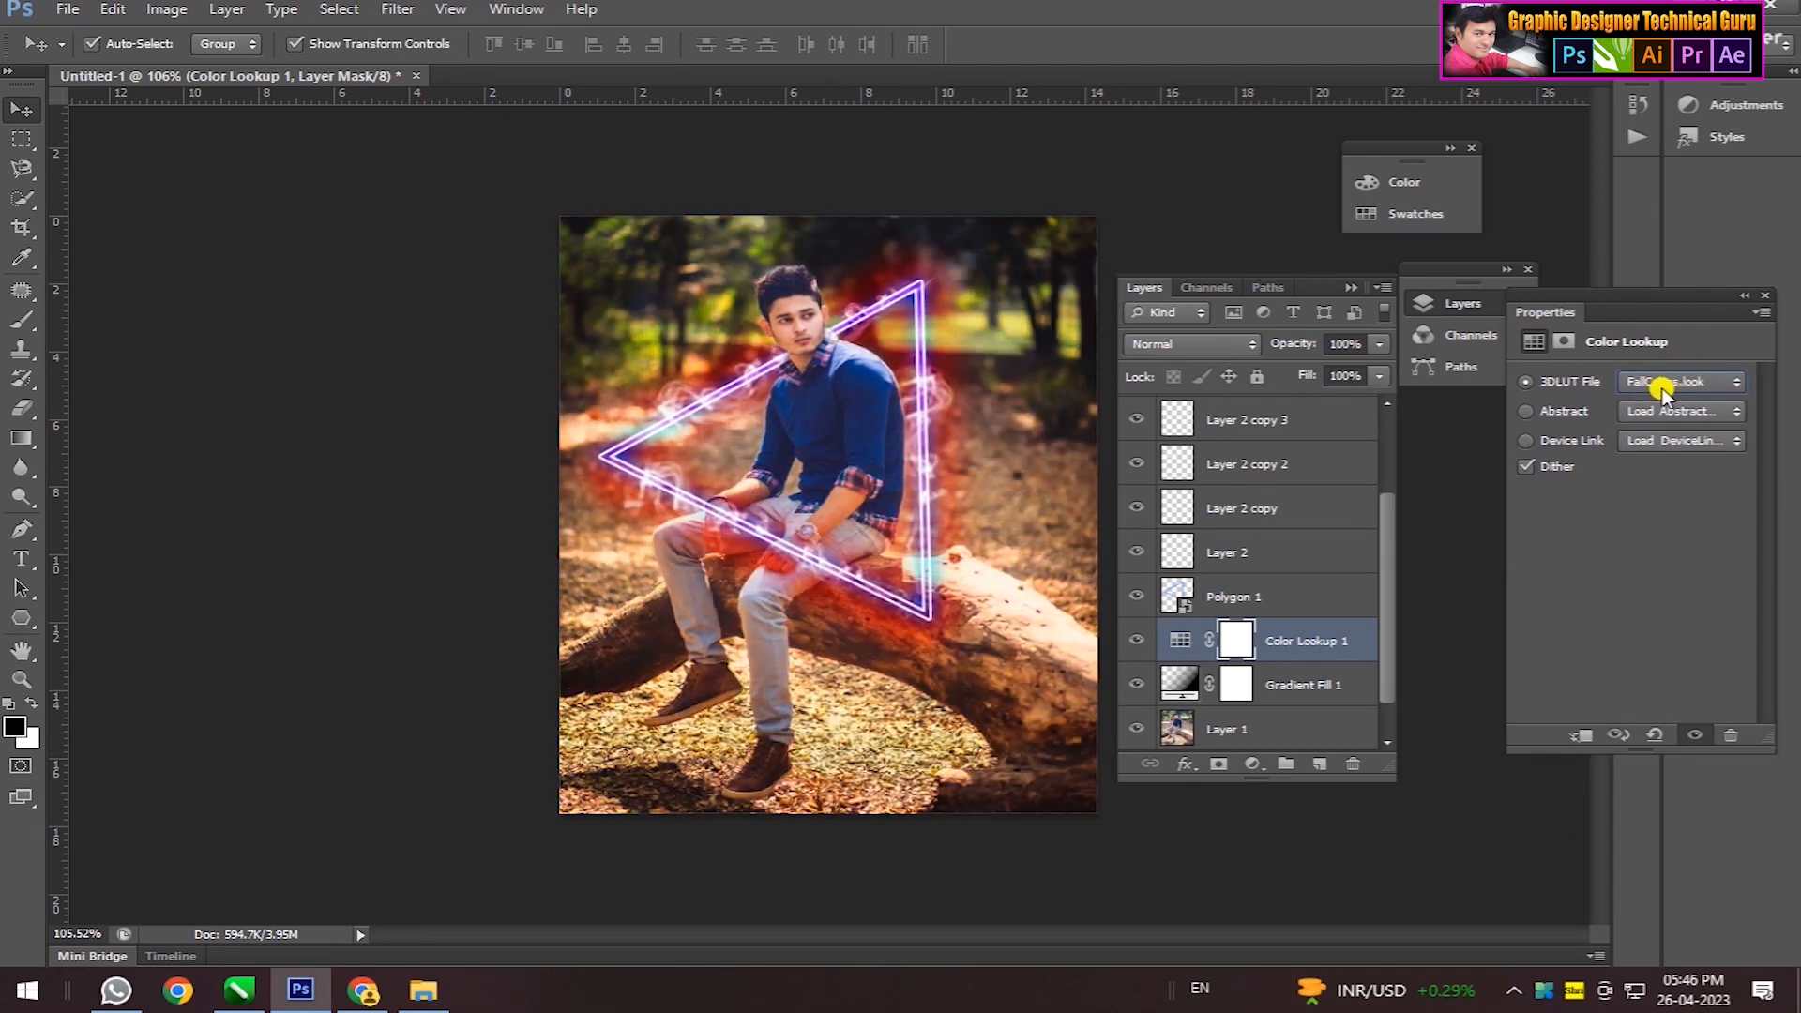
scroll(1662, 387, down, 1)
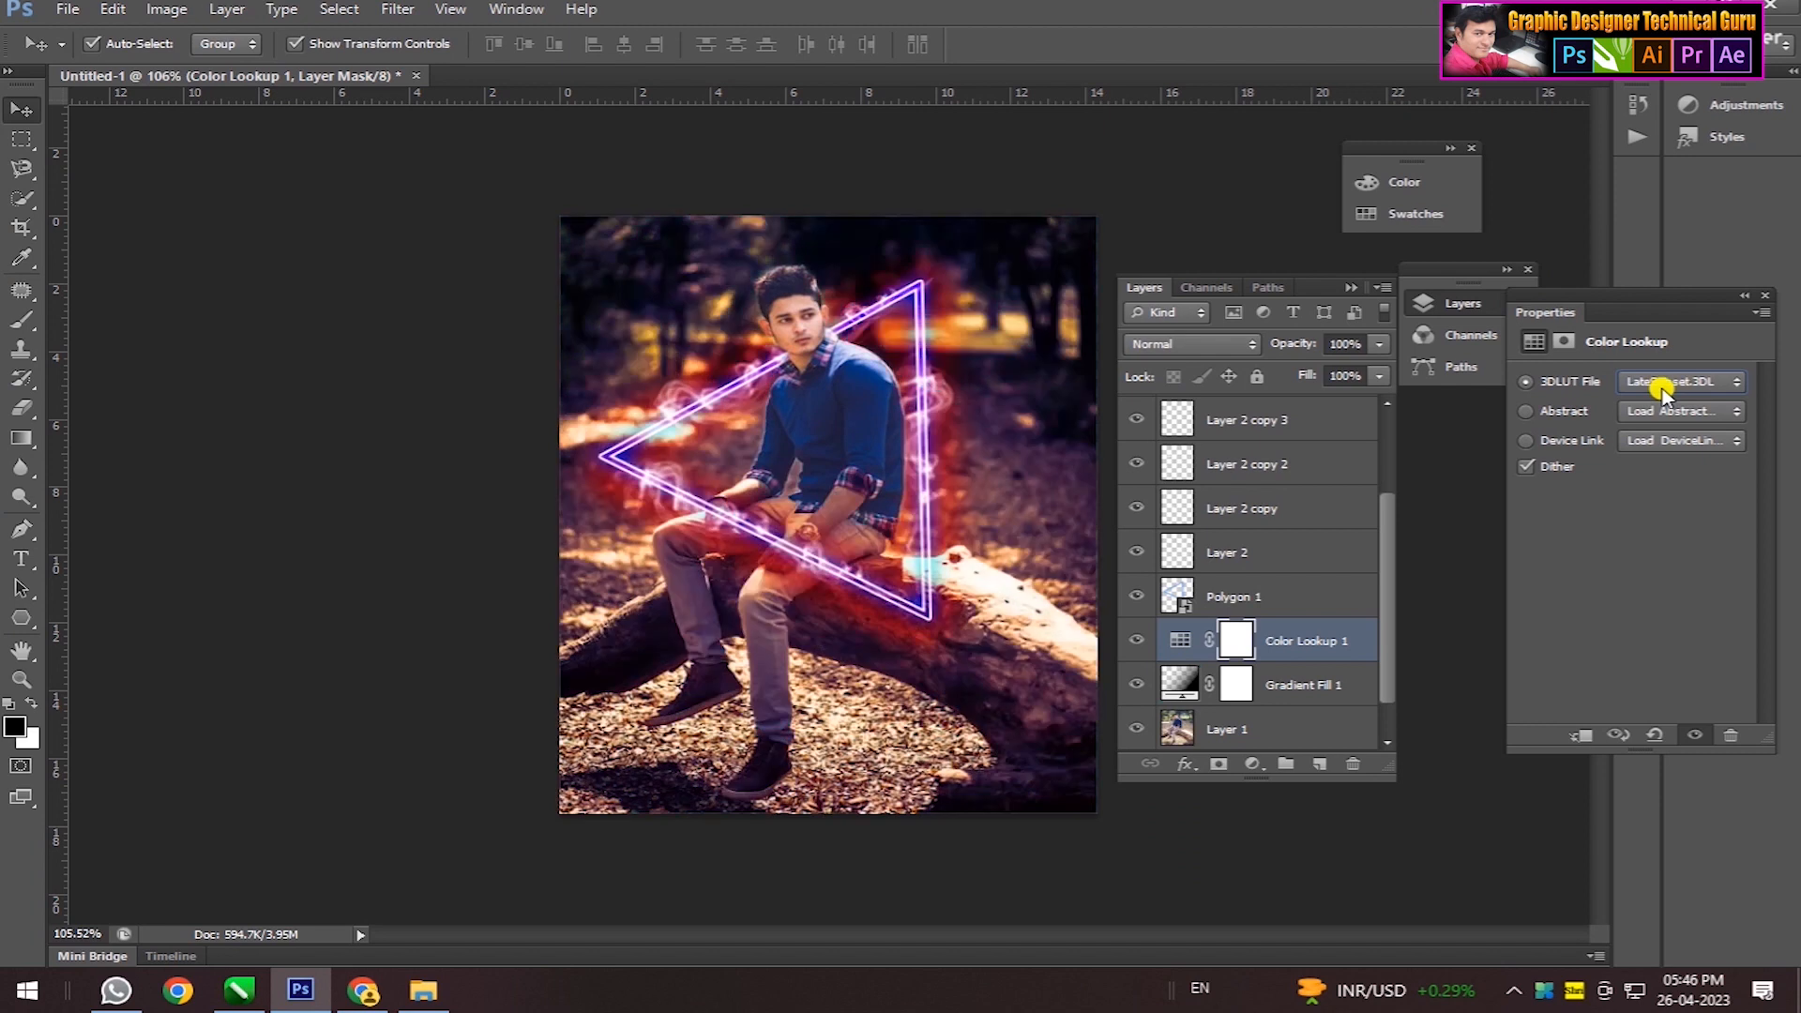
scroll(1661, 393, down, 4)
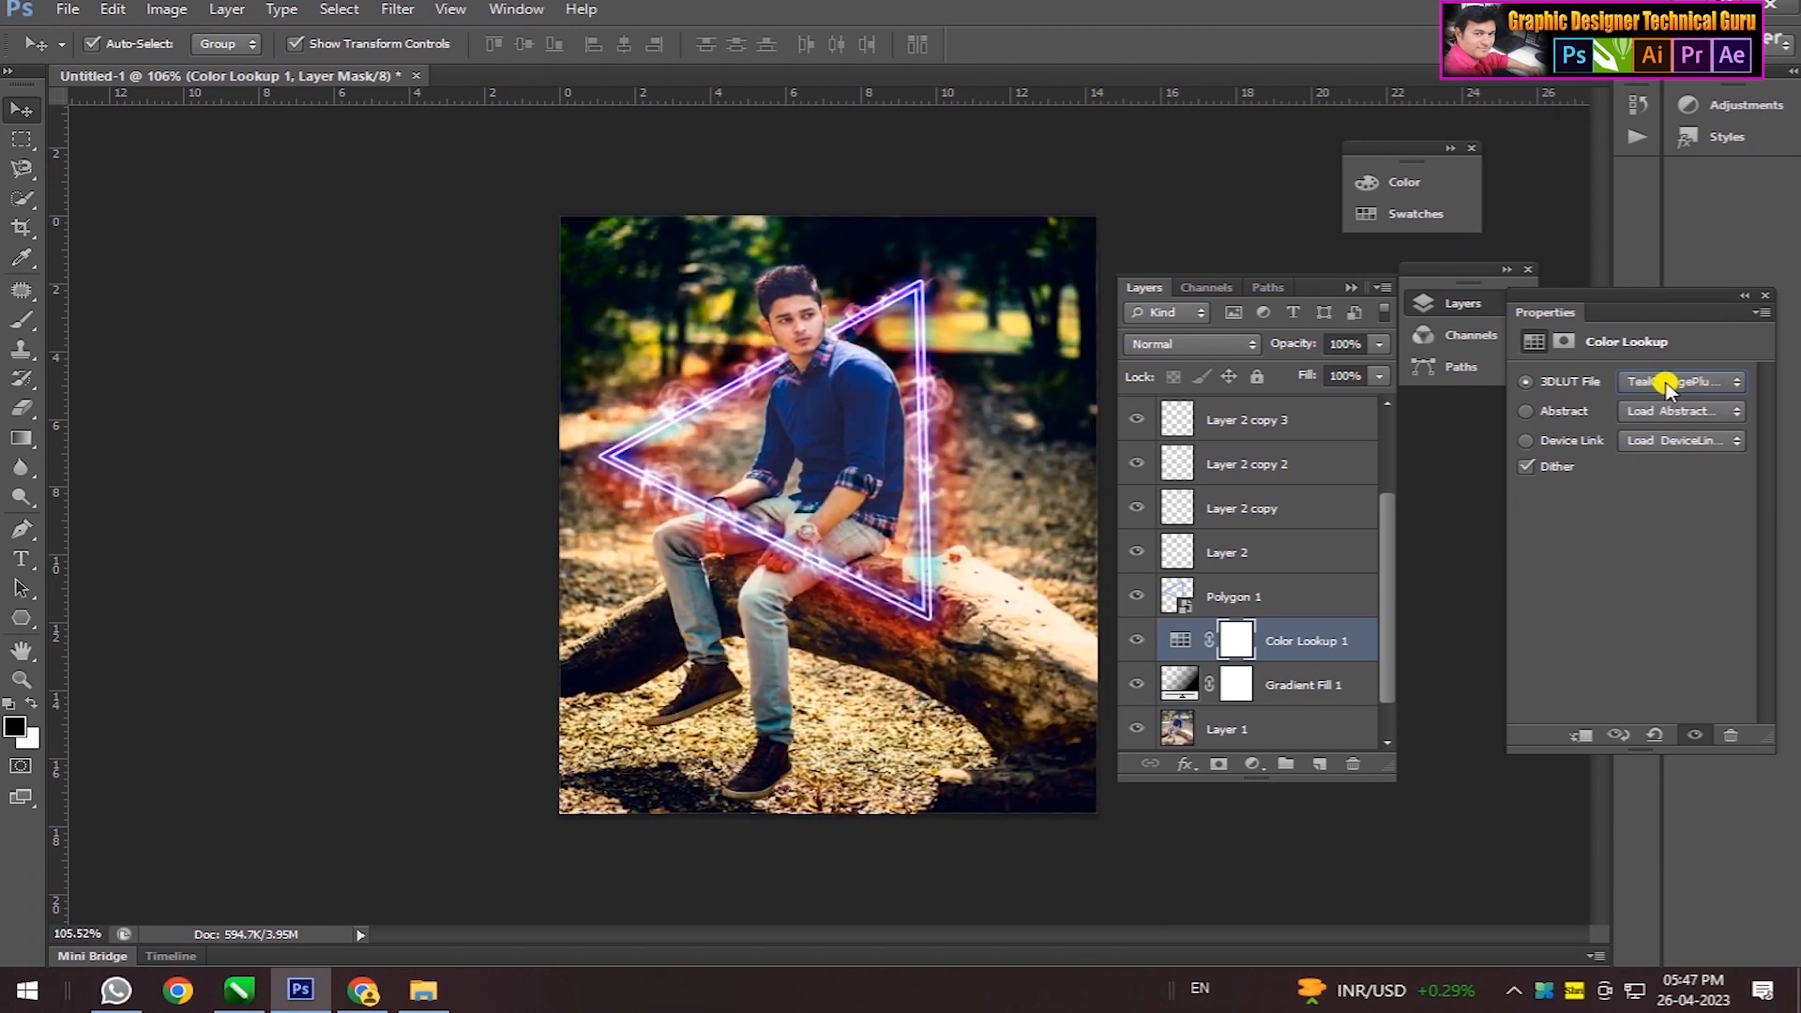
scroll(1666, 387, down, 1)
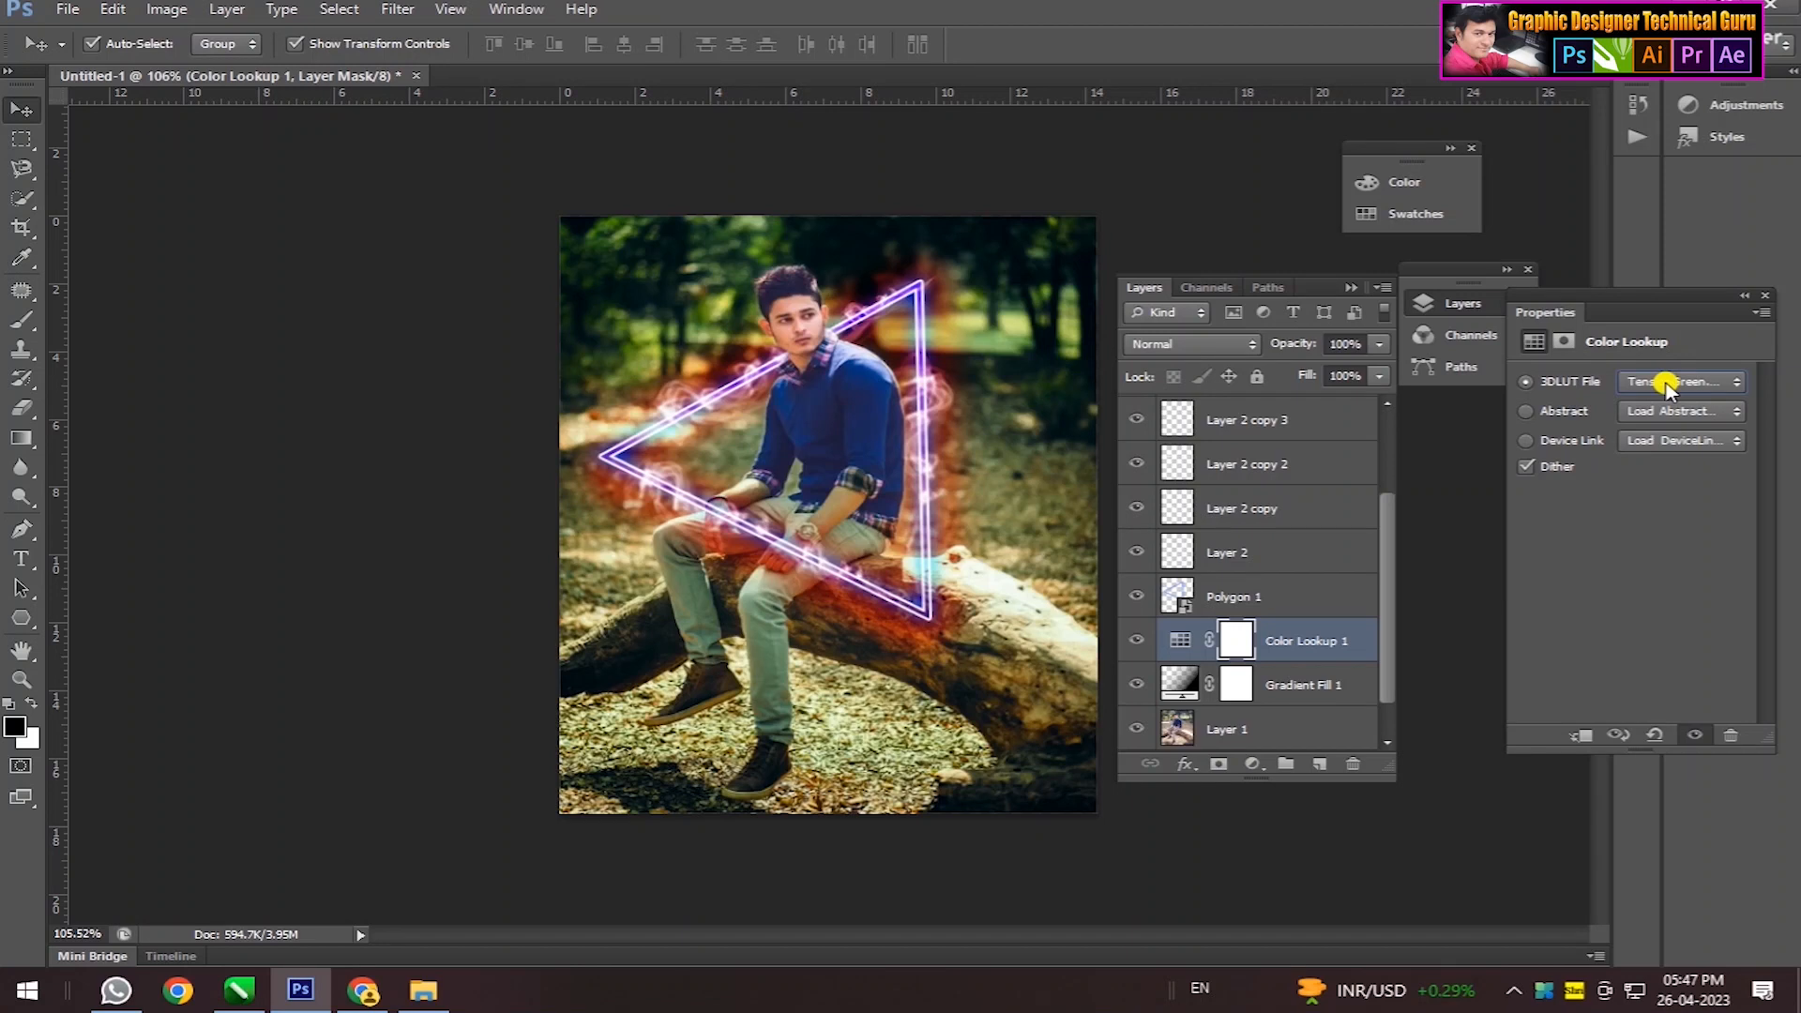
scroll(1665, 386, up, 5)
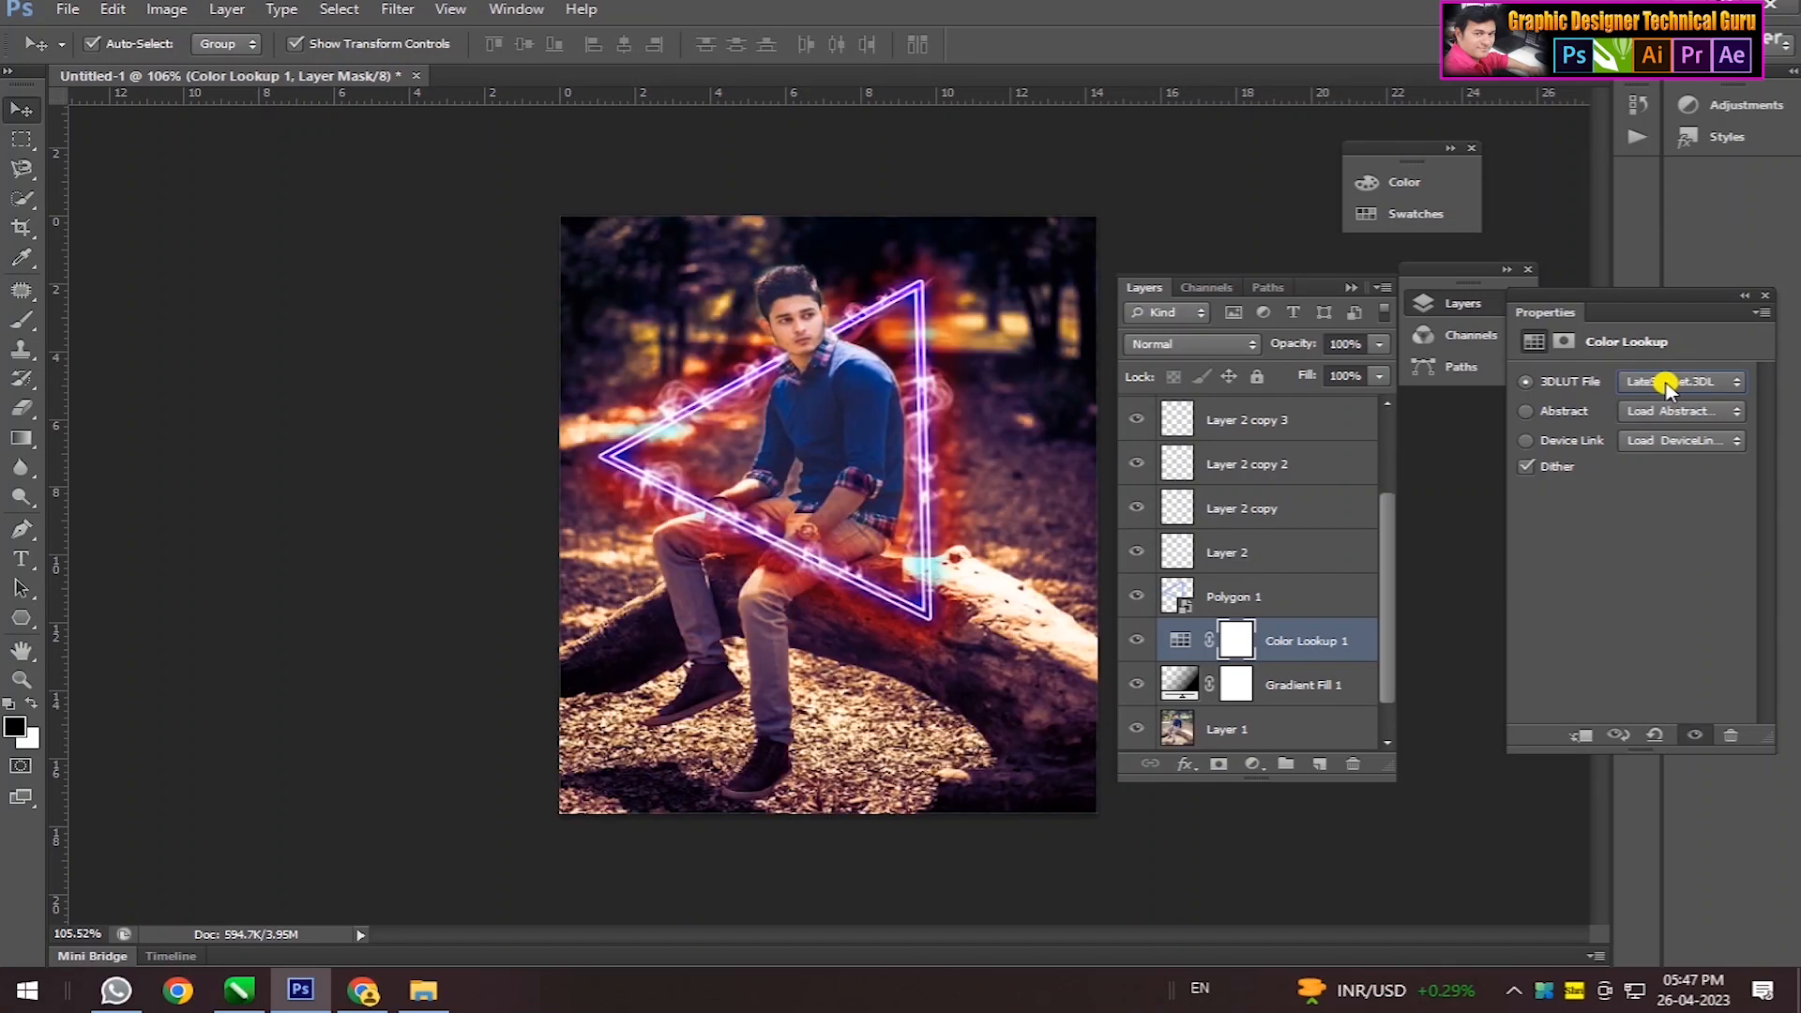
scroll(1666, 387, up, 6)
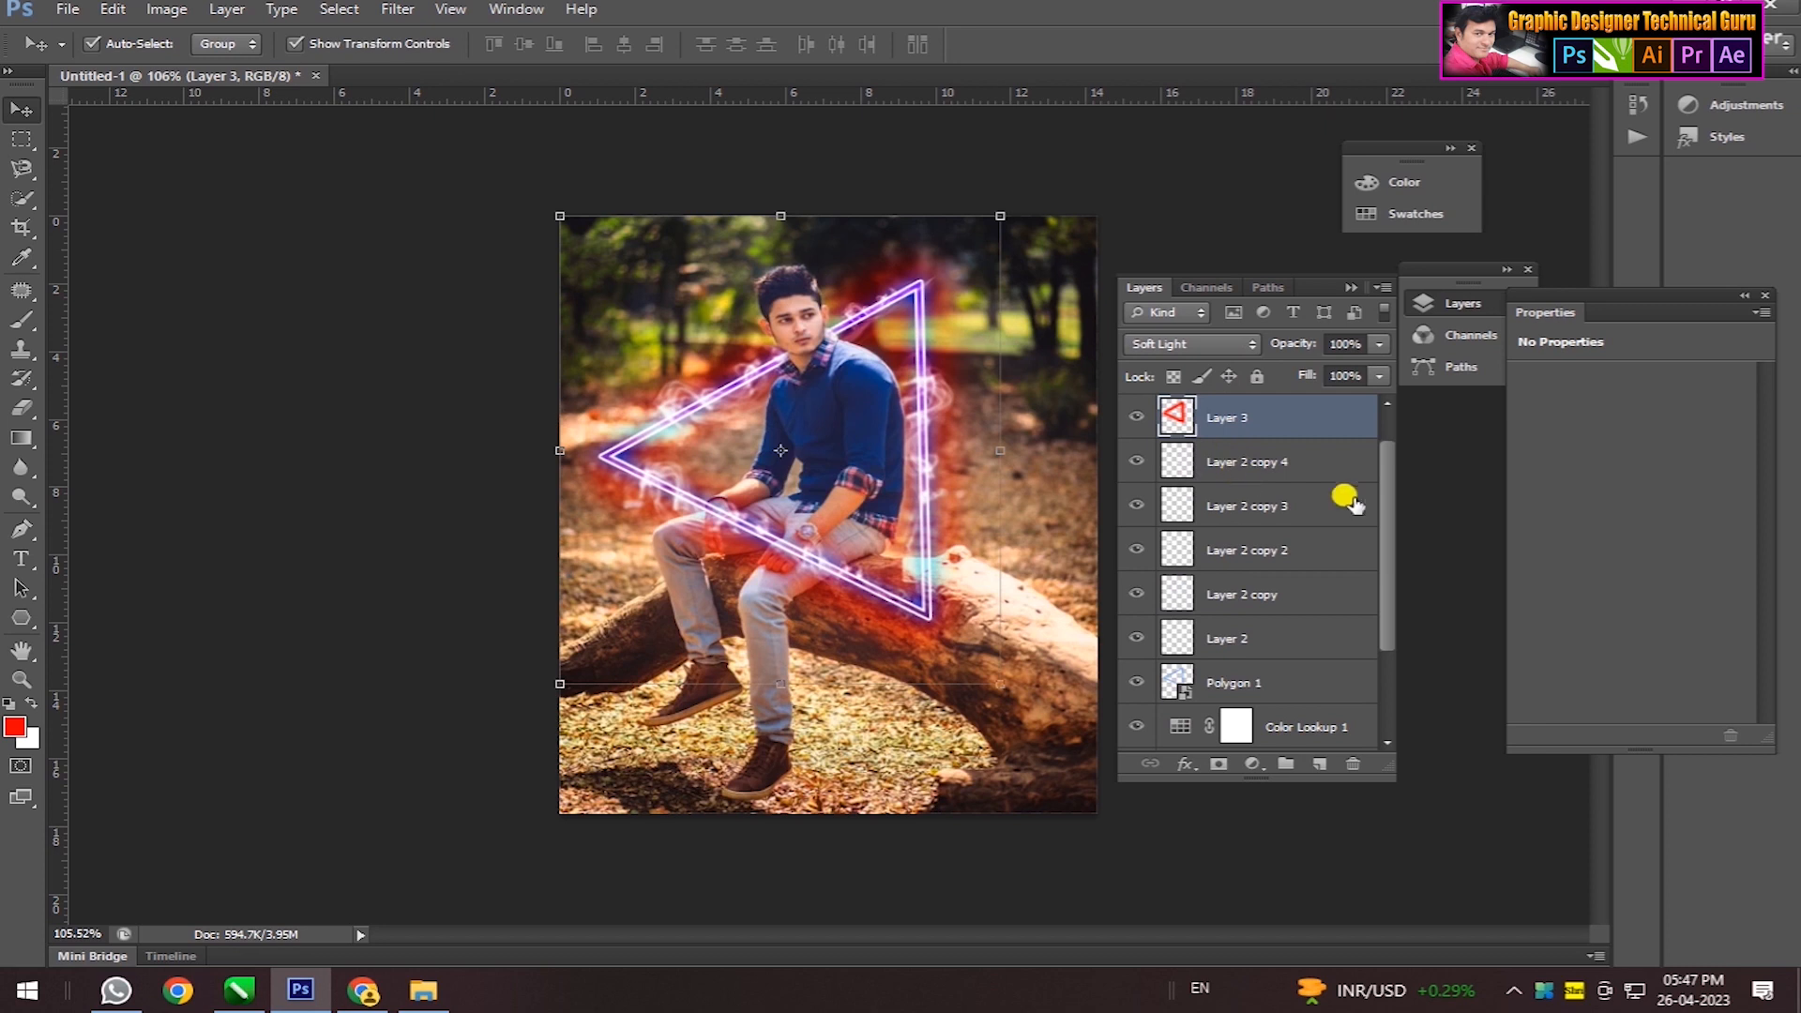
- Select the triangle's Polygon 1 layer and toggle its visibility off and back on
drag(1387, 492, 1387, 575)
click(1233, 553)
click(1136, 552)
click(1136, 553)
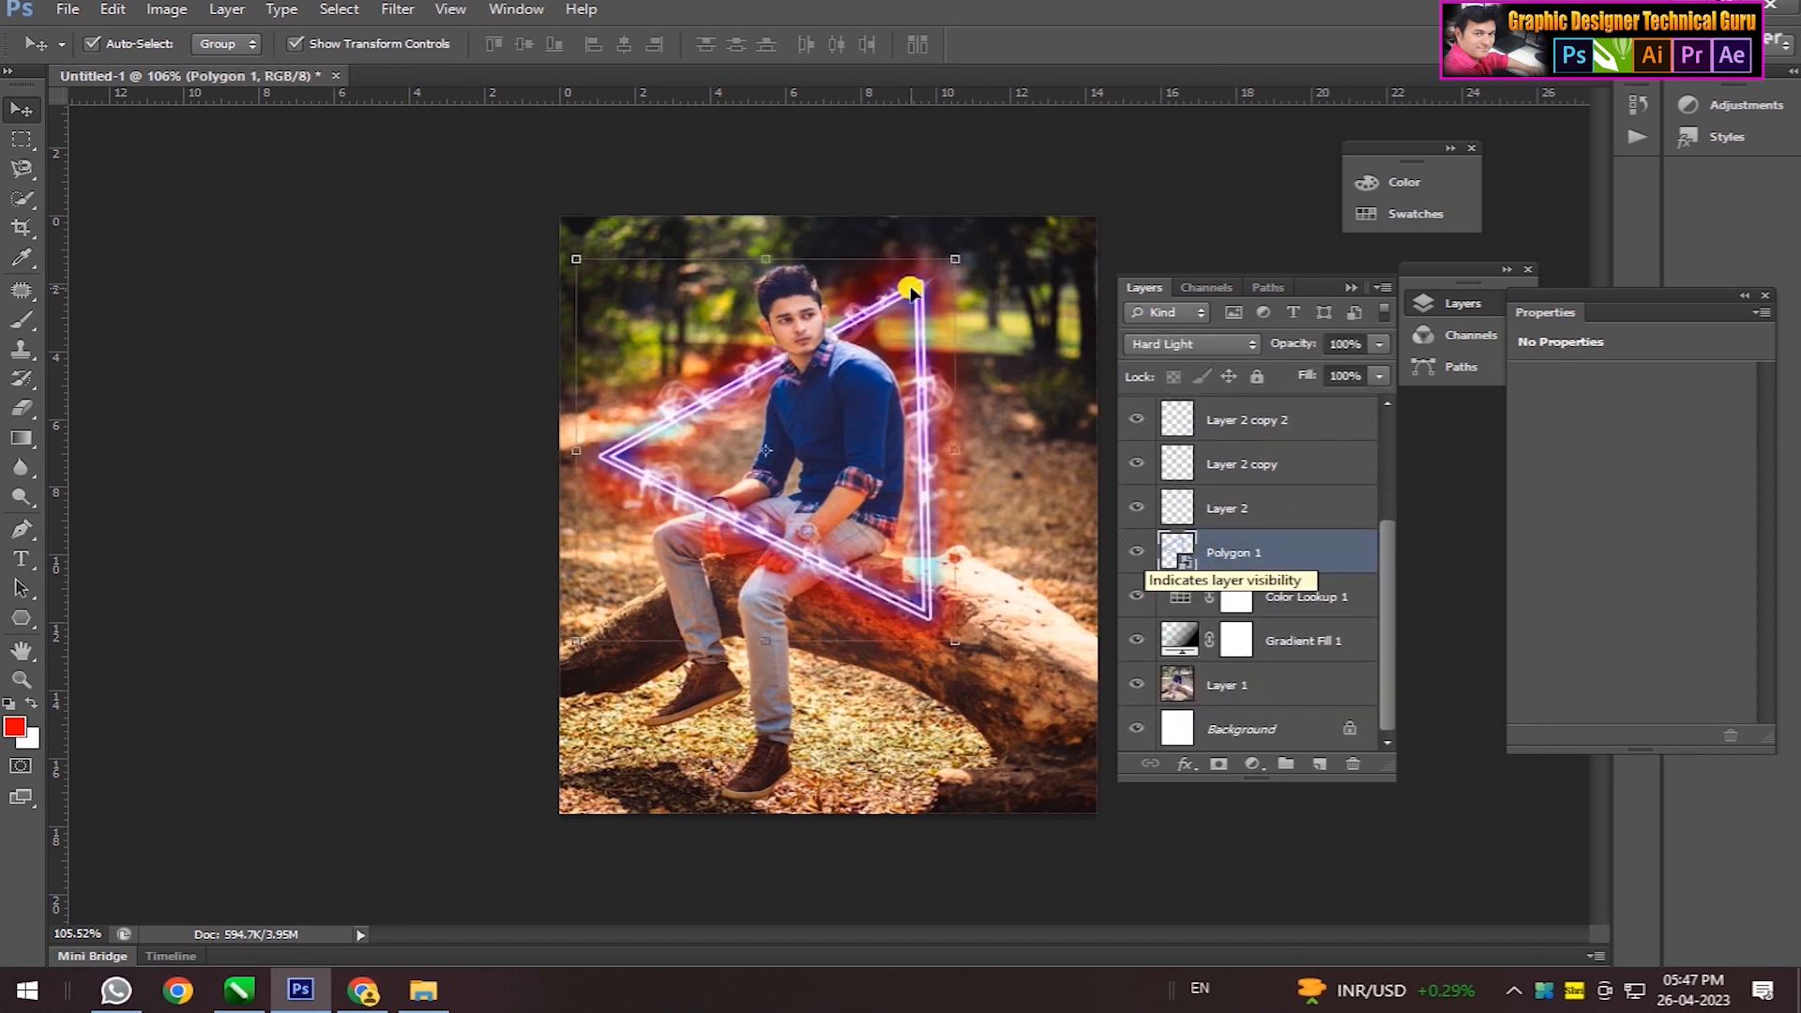
- Compare blend modes on the triangle's Polygon 1 layer, including Linear Dodge (Add), set it to Divide, and deselect the layer
click(1154, 356)
click(1189, 390)
key(Down)
key(Down)
key(Down)
key(Down)
key(Down)
key(Down)
key(Down)
key(Down)
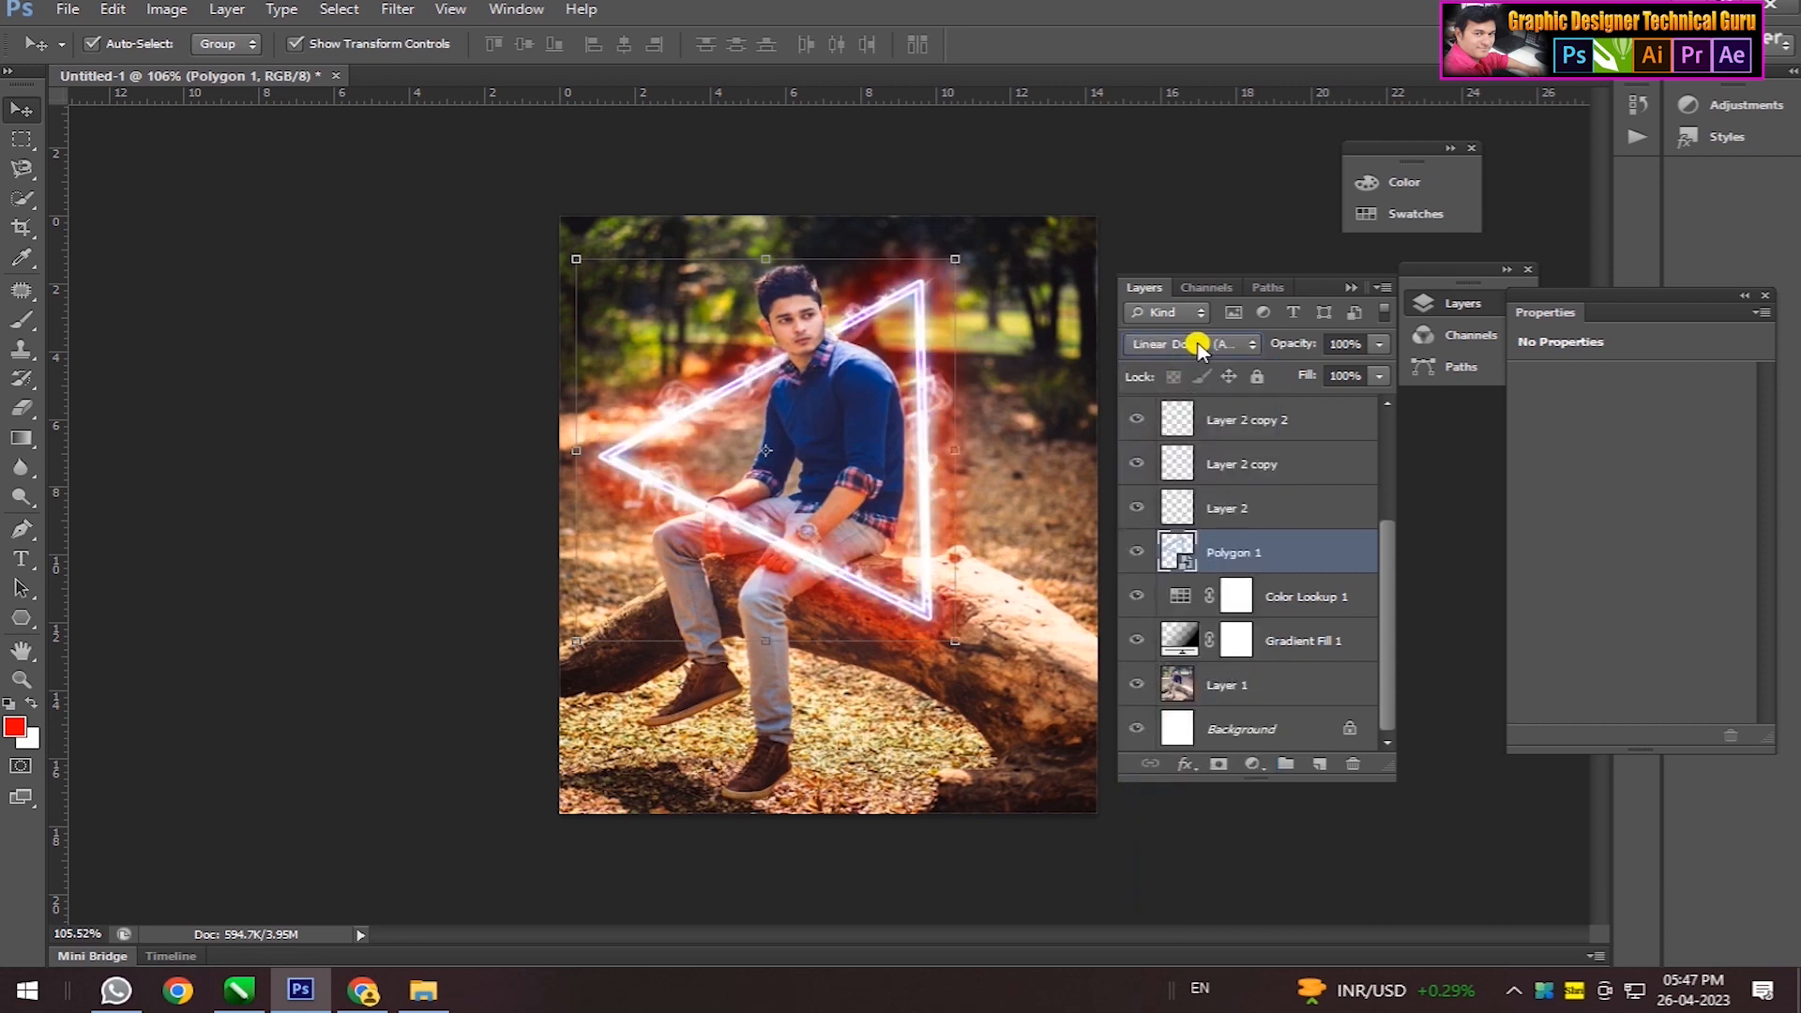
key(Down)
key(Down)
key(Down)
key(Down)
key(Down)
key(Down)
key(Down)
key(Down)
key(Down)
key(Down)
key(Down)
key(Down)
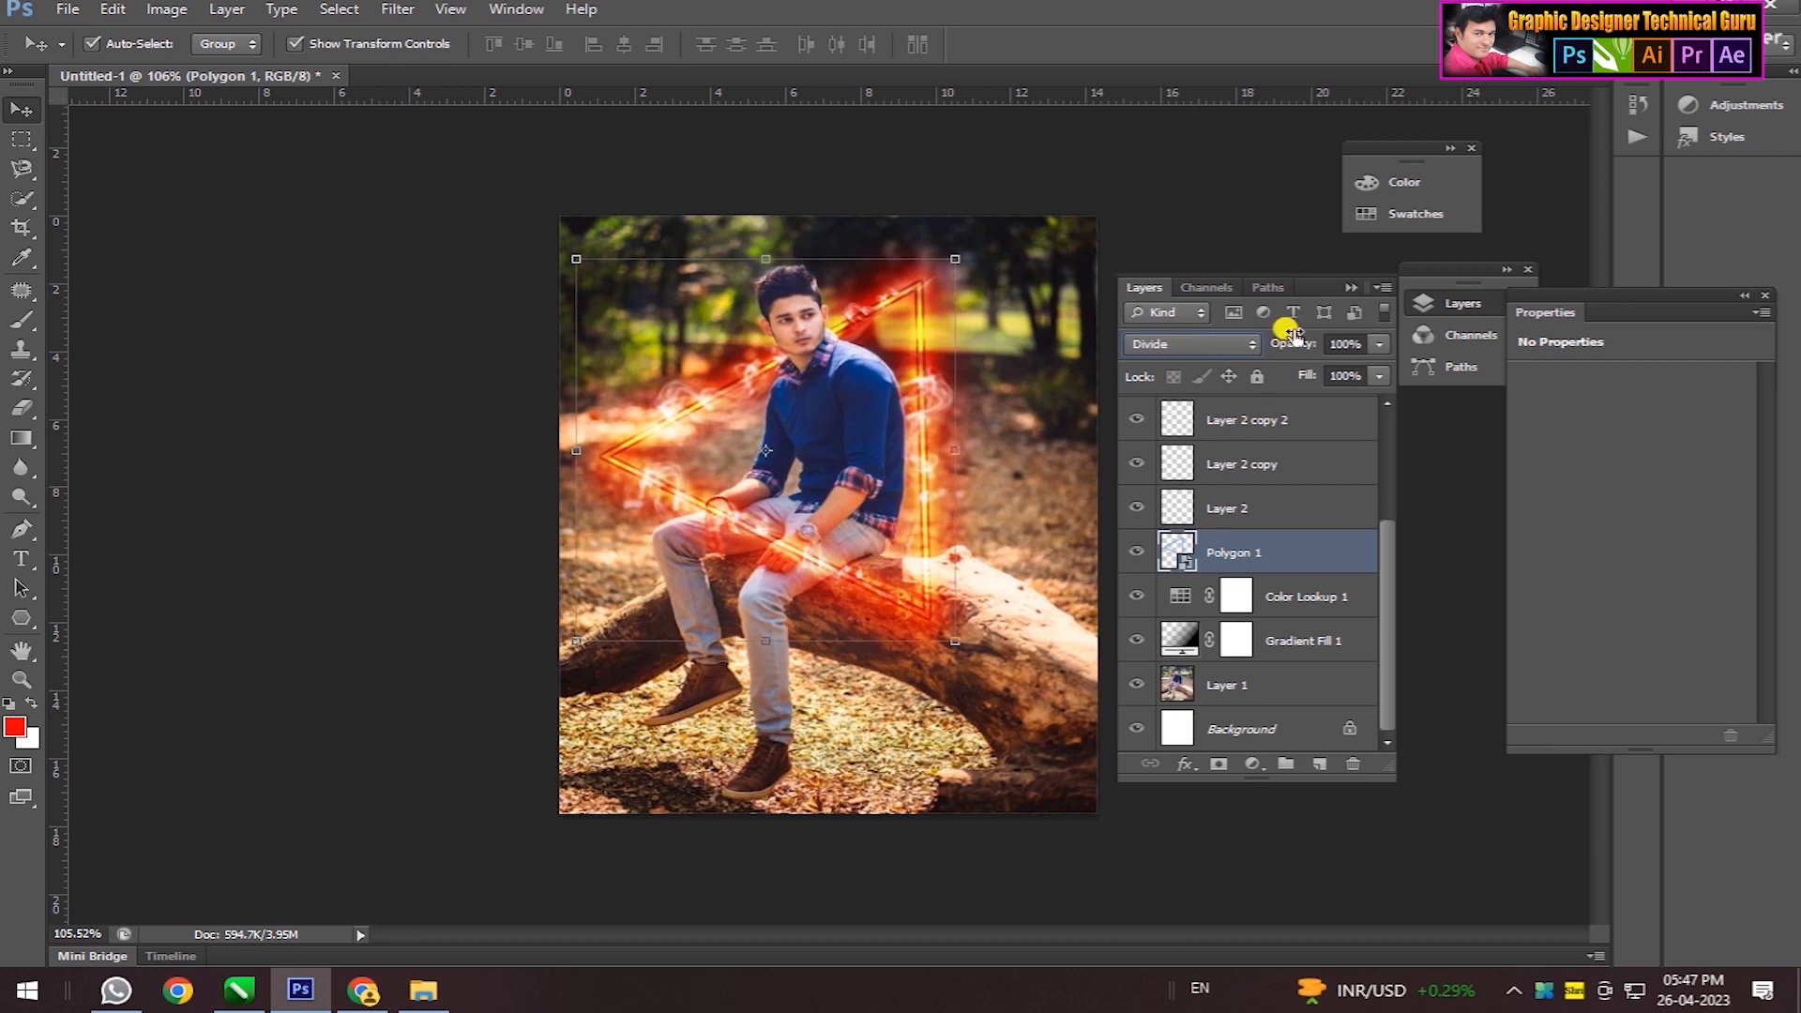
click(1349, 288)
click(1258, 281)
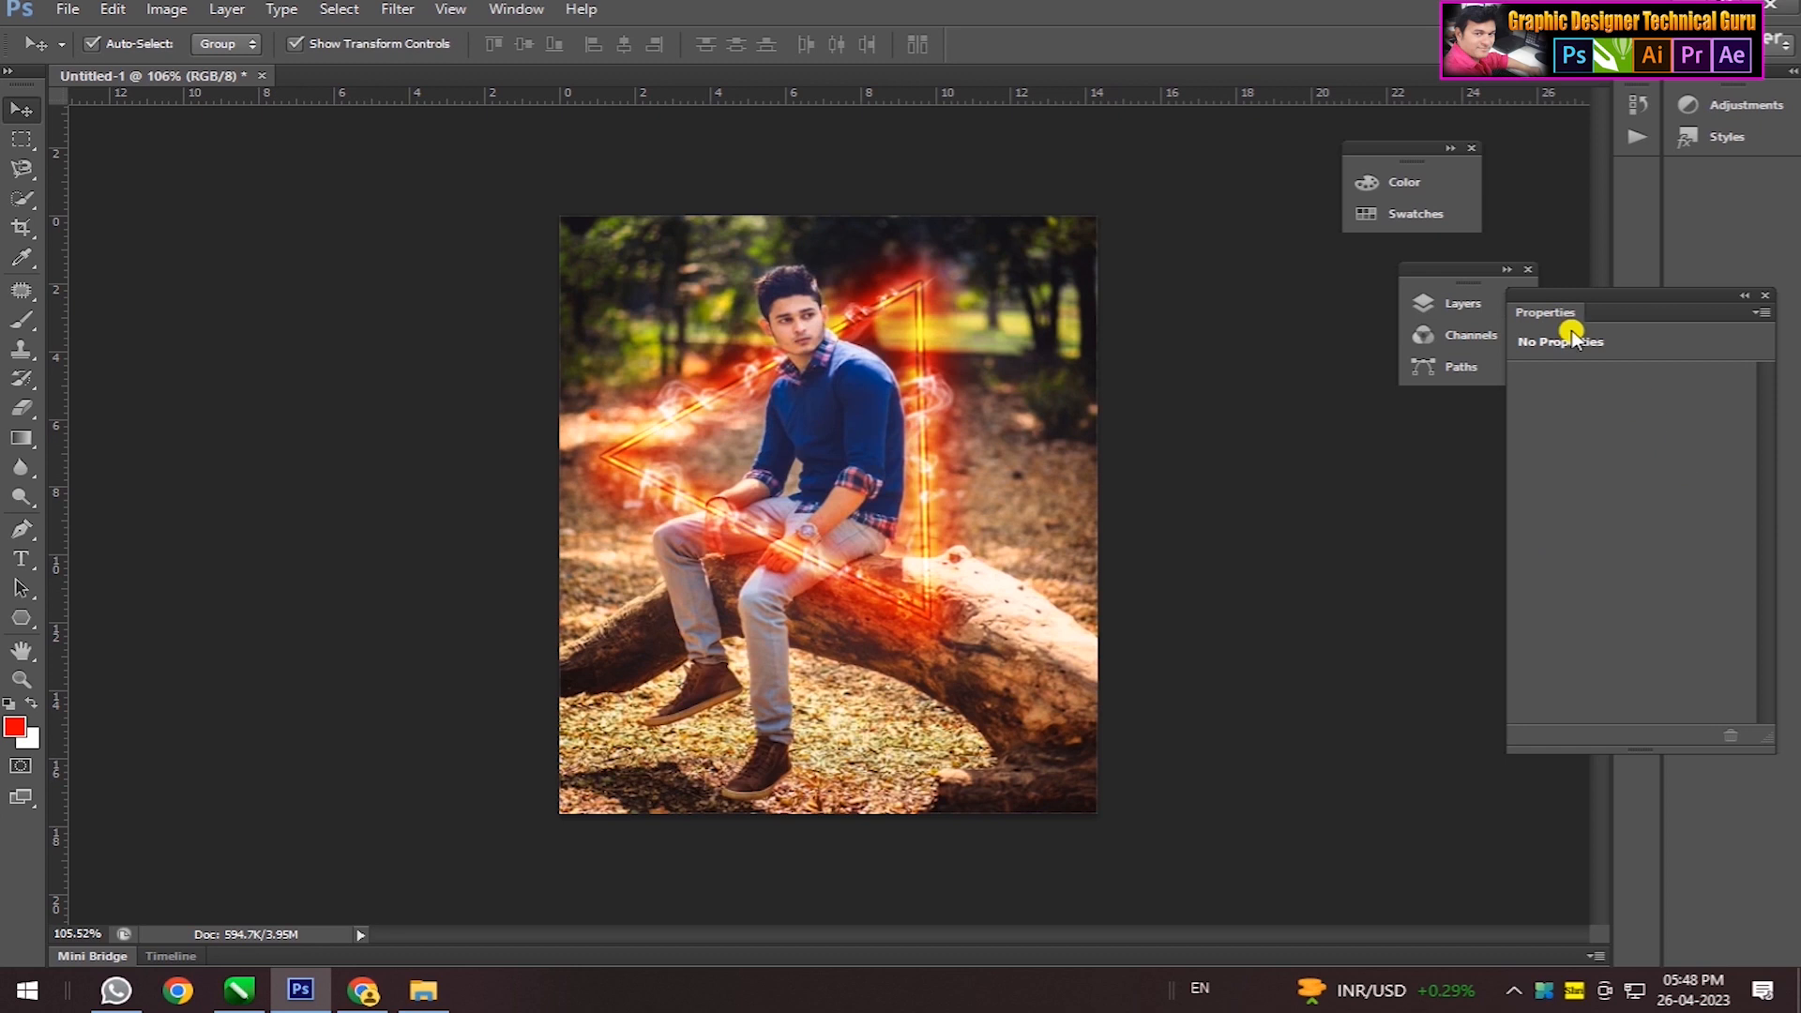
- Add a gradient fill layer at the top of the layer stack, using the red-to-transparent gradient with the Radial style
click(1449, 303)
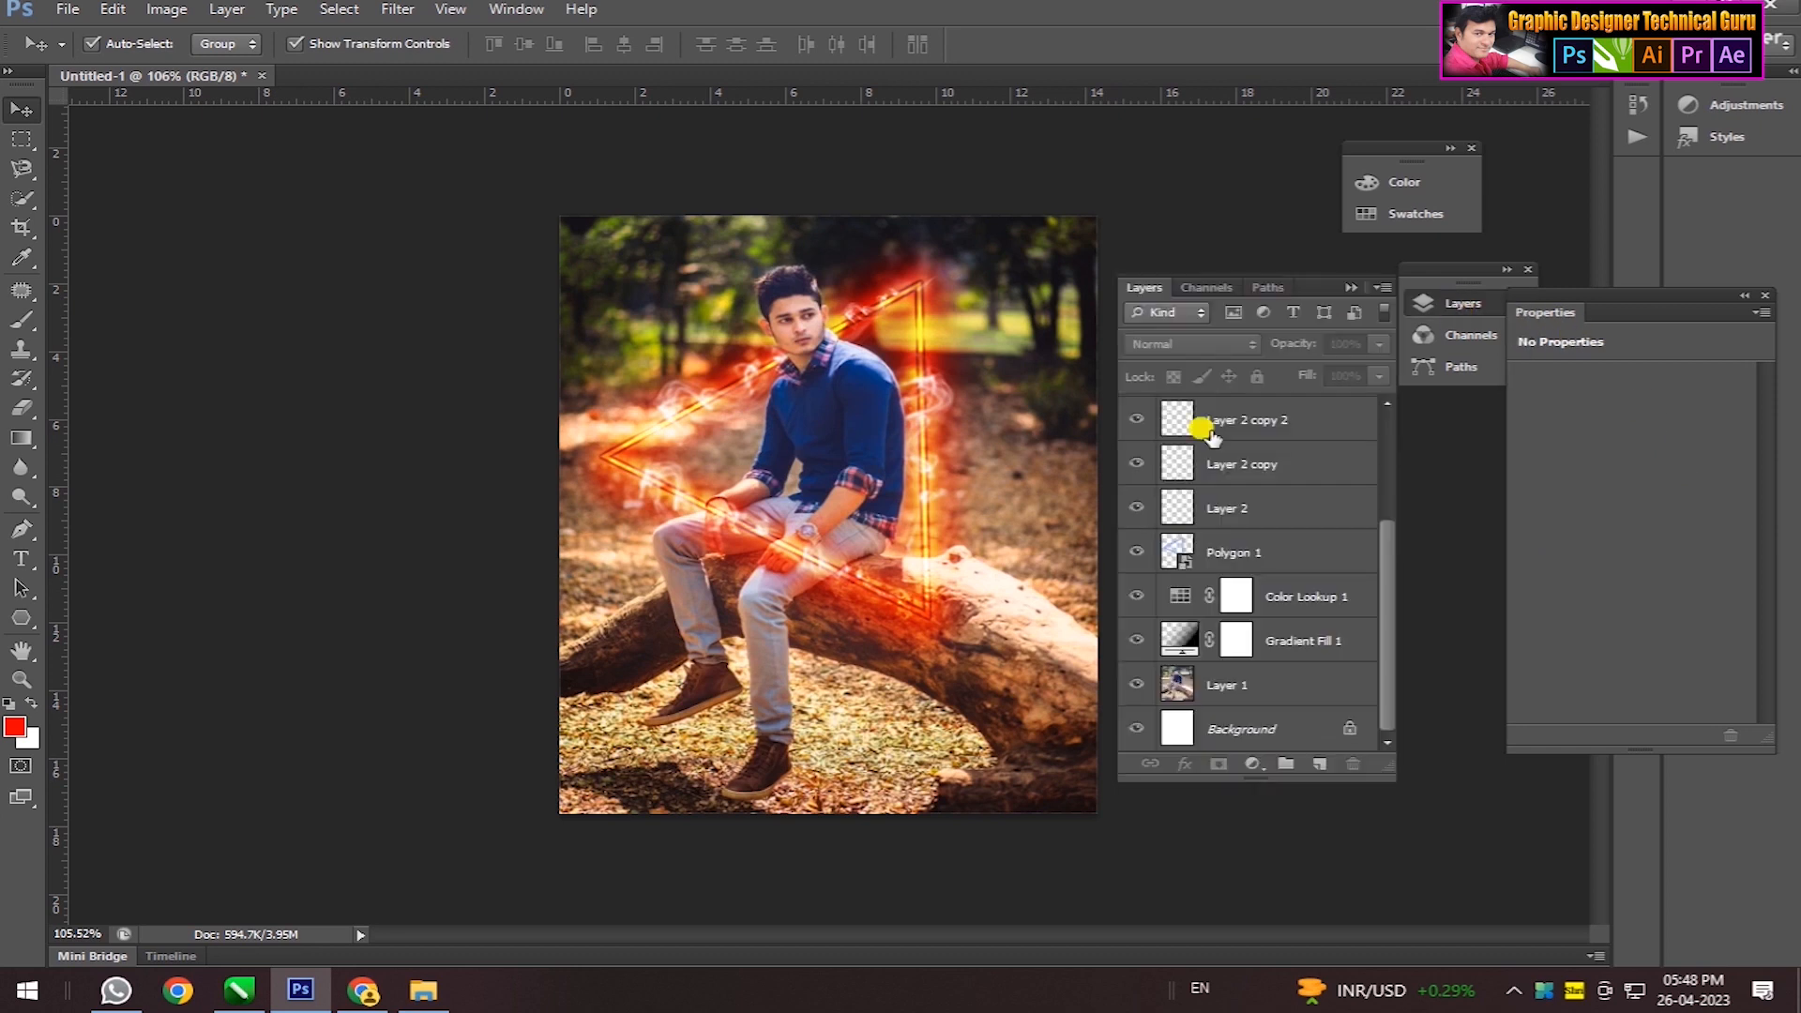
click(1252, 763)
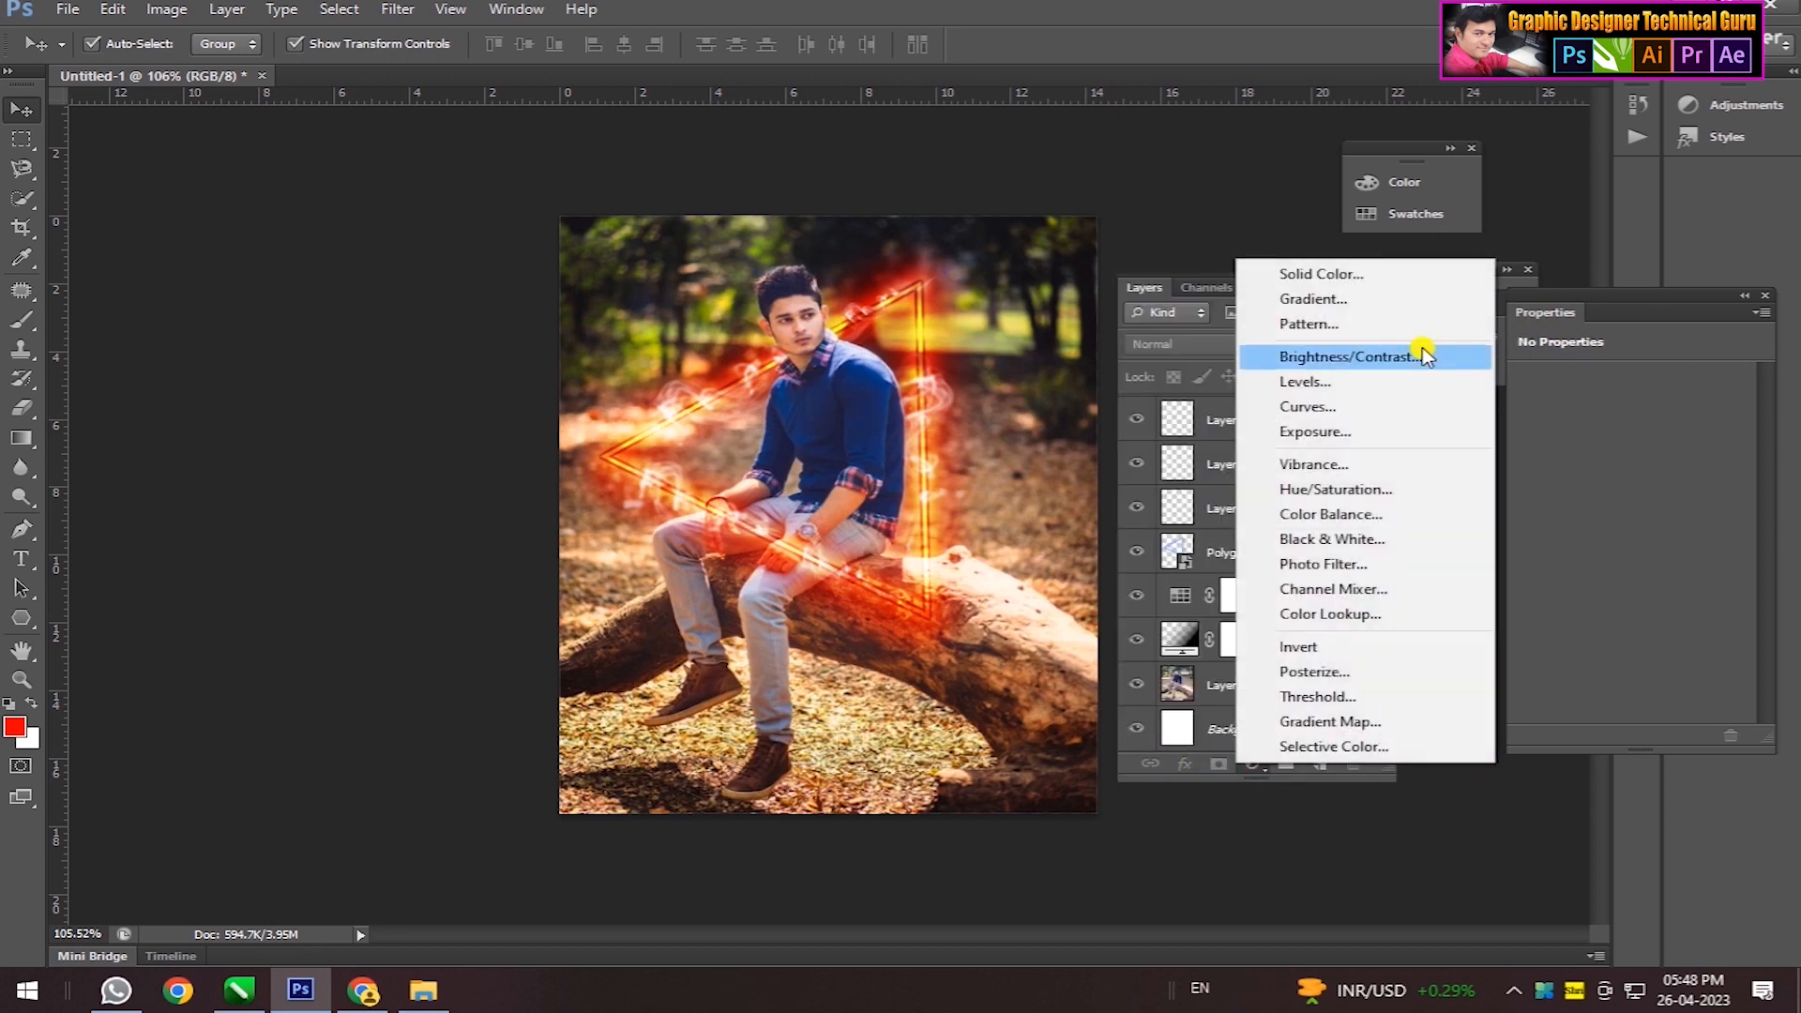
click(1454, 301)
click(1527, 466)
click(1496, 518)
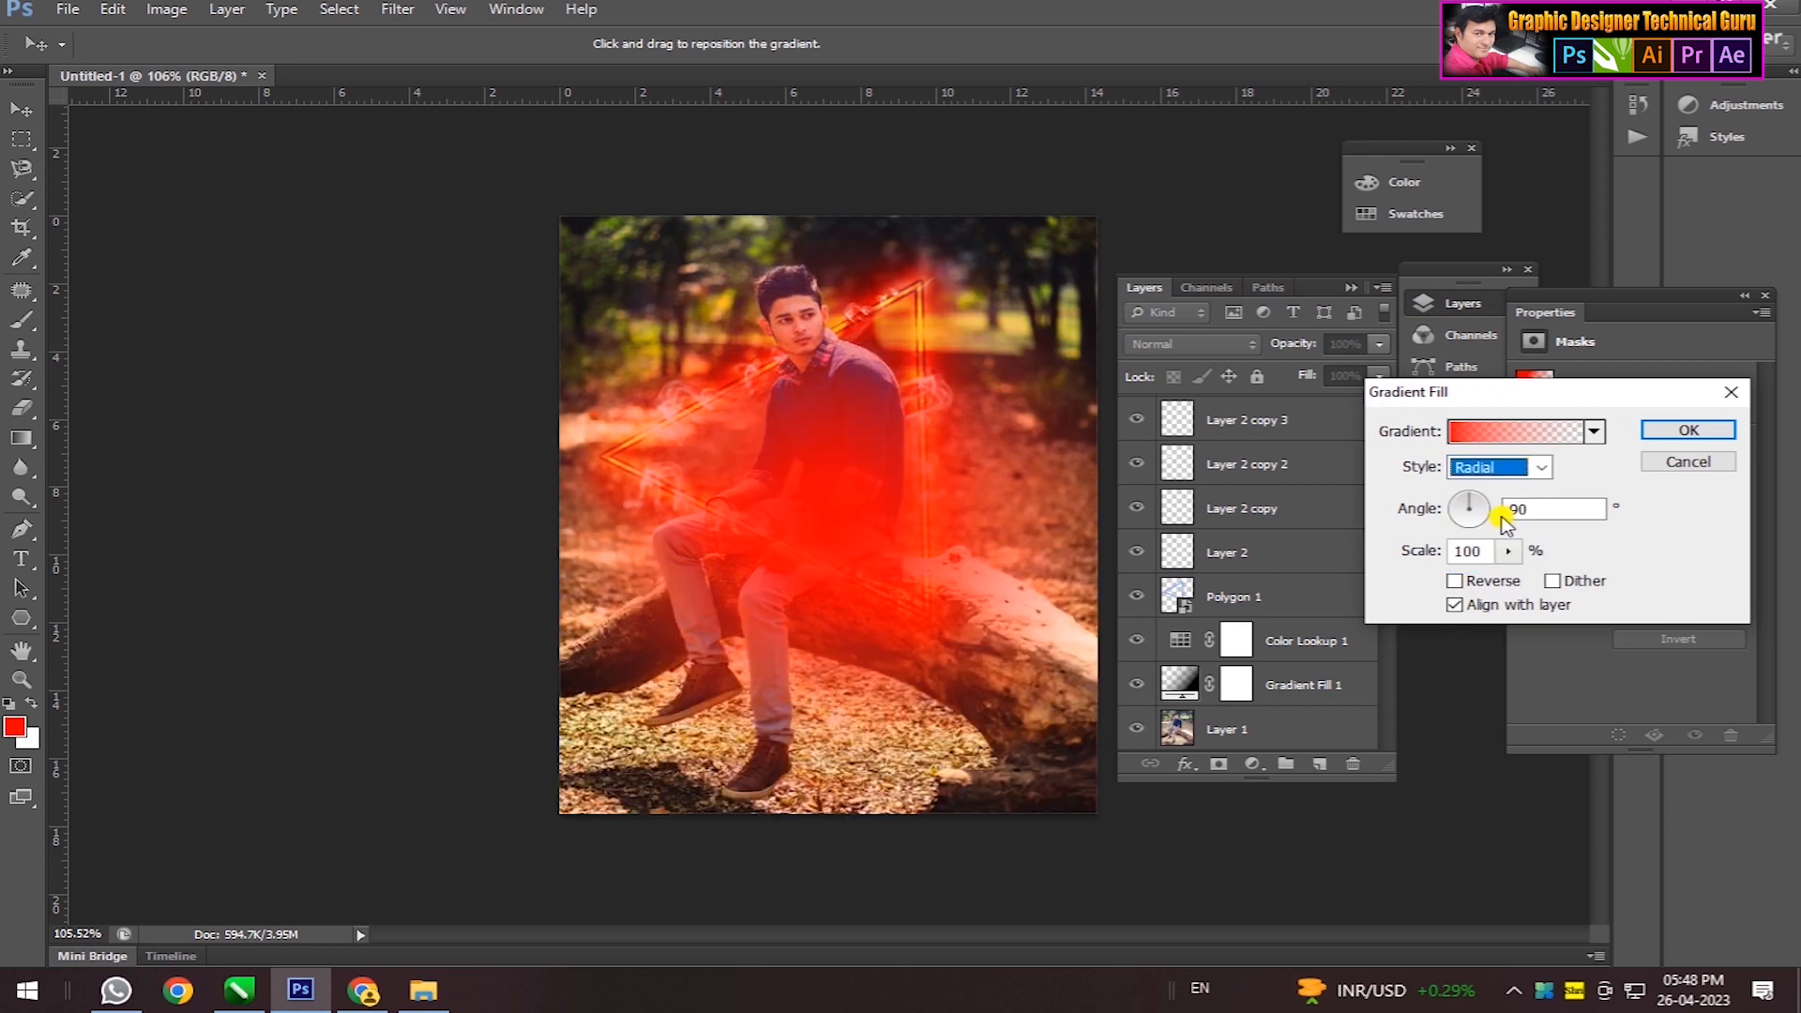
- Swap the gradient's opacity stops so it runs from transparent at the start to opaque red at the end
click(1529, 437)
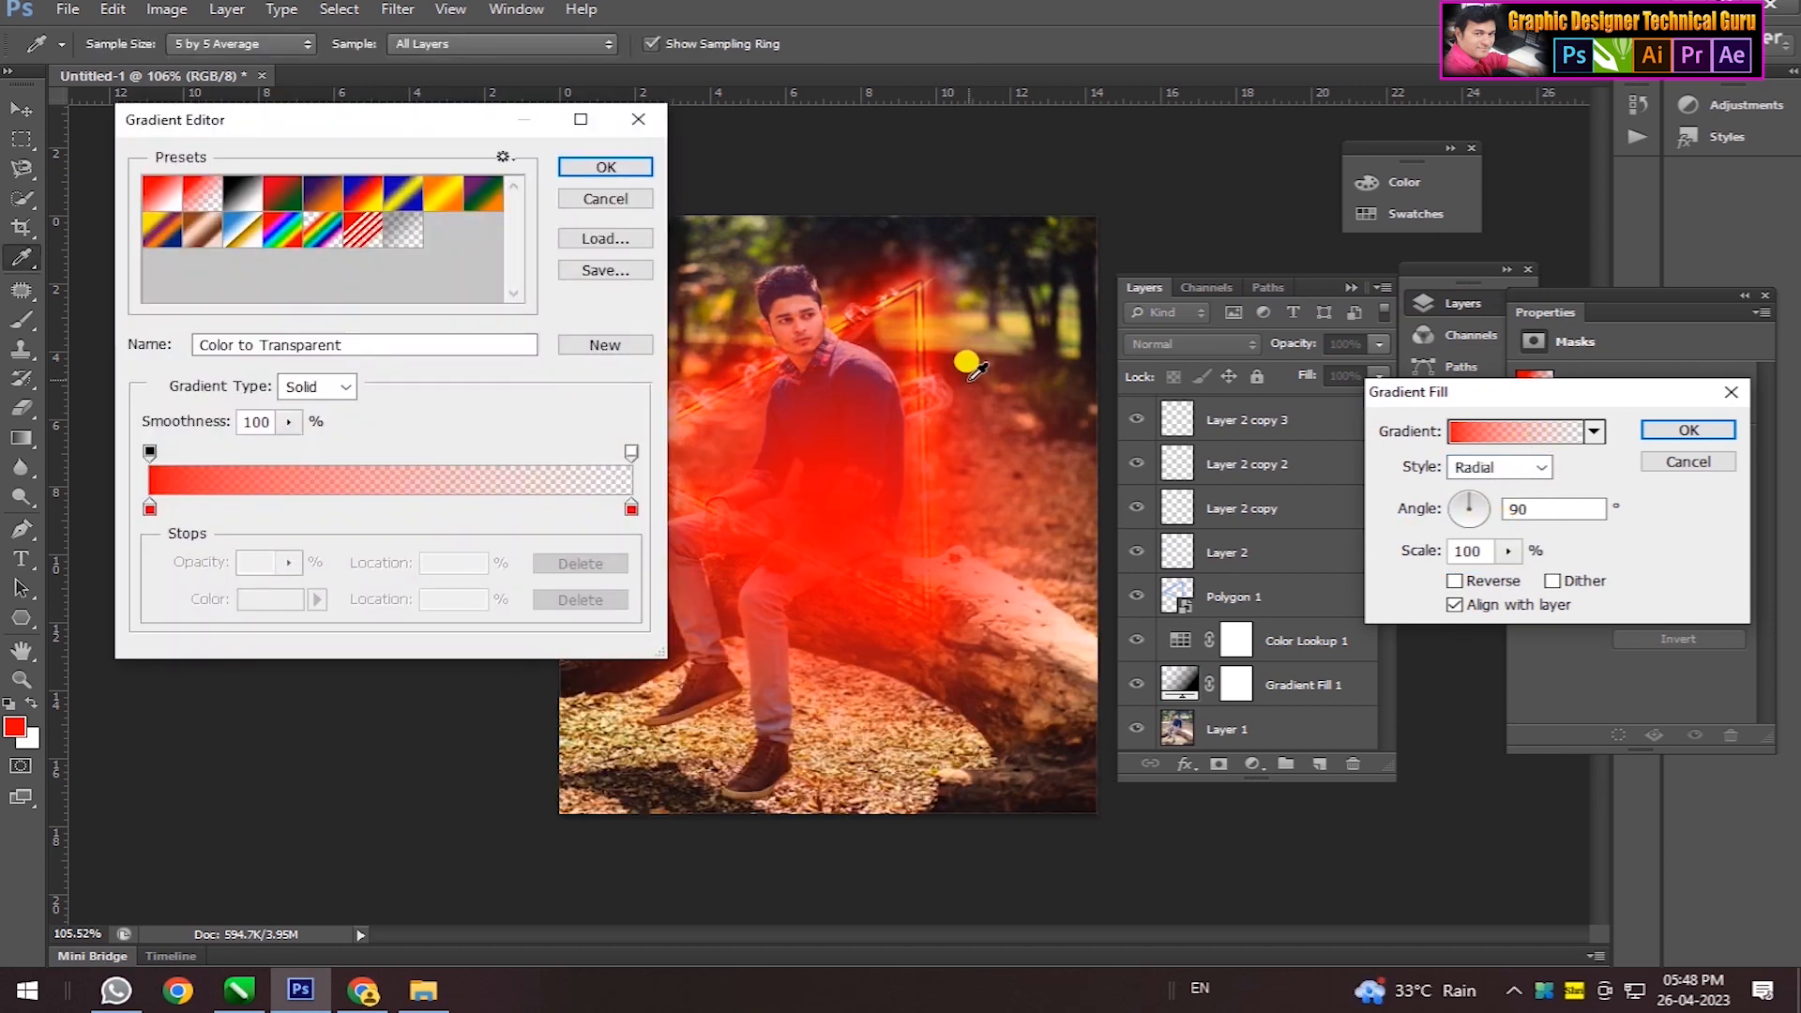
drag(632, 453, 339, 453)
drag(150, 452, 633, 454)
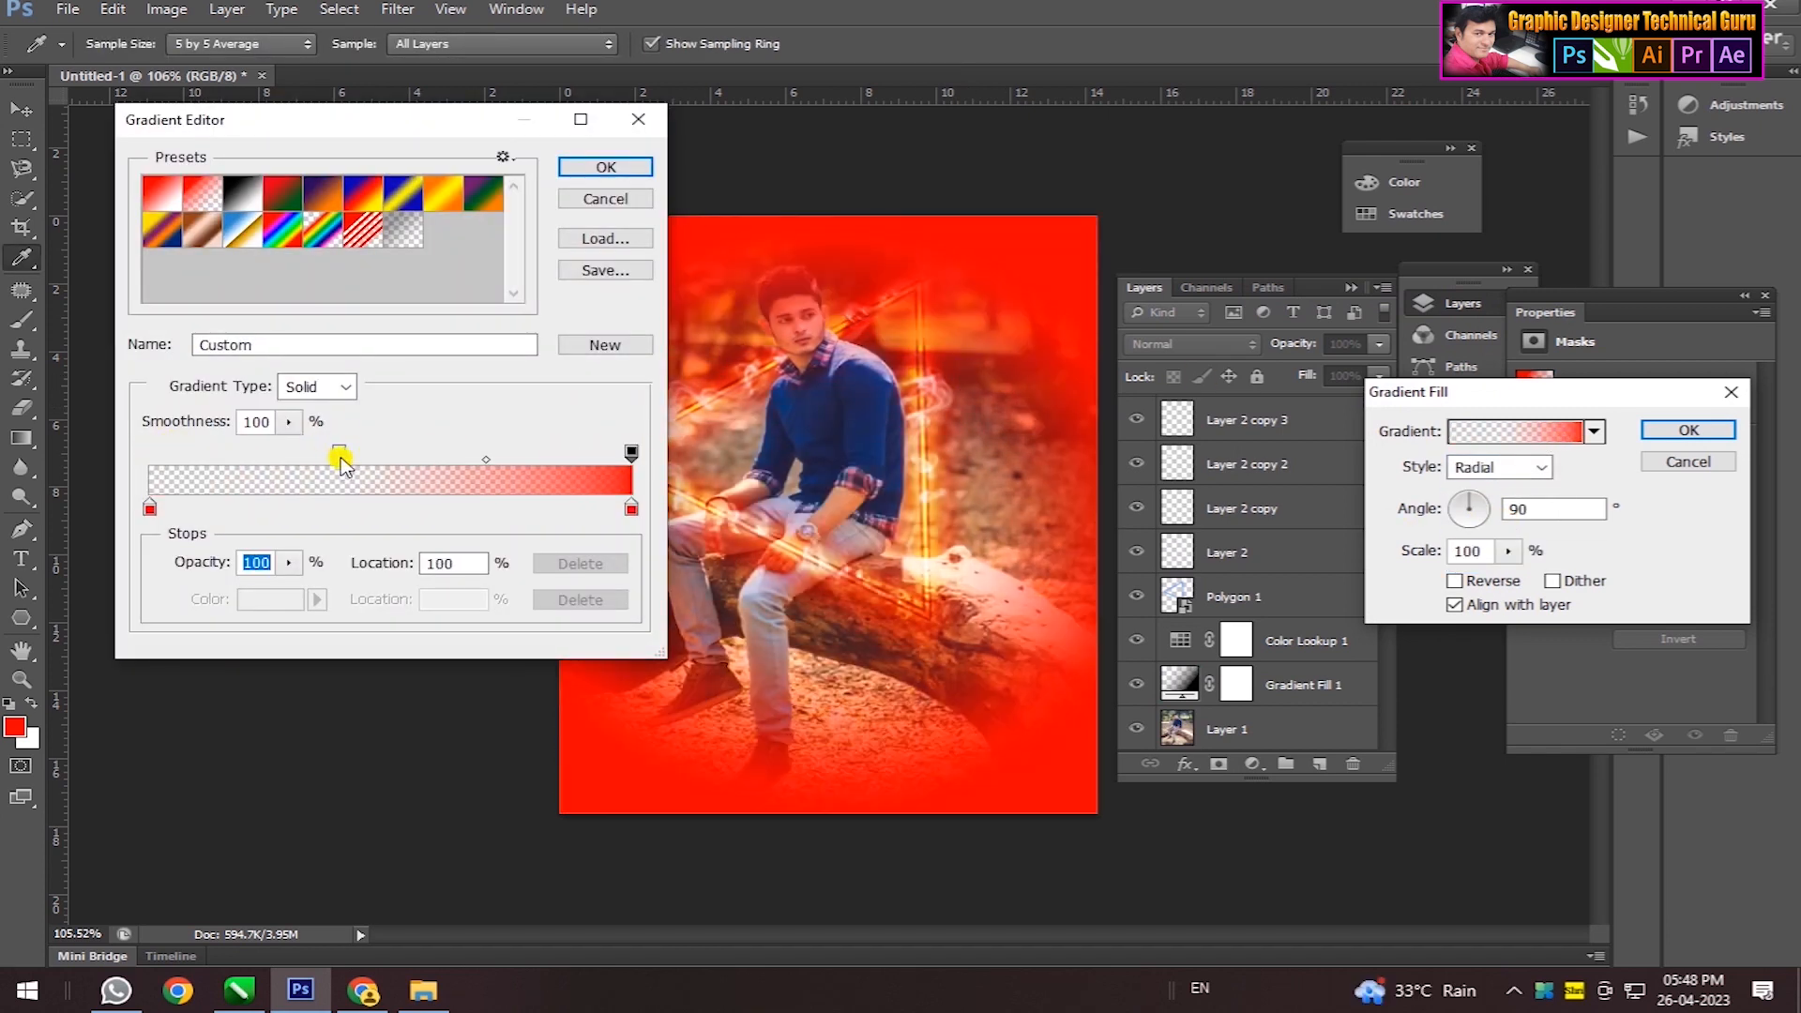
drag(339, 454, 150, 460)
- Change the gradient's end colour stop to a dark red and accept the radial gradient fill
drag(232, 136, 251, 227)
click(443, 589)
click(83, 678)
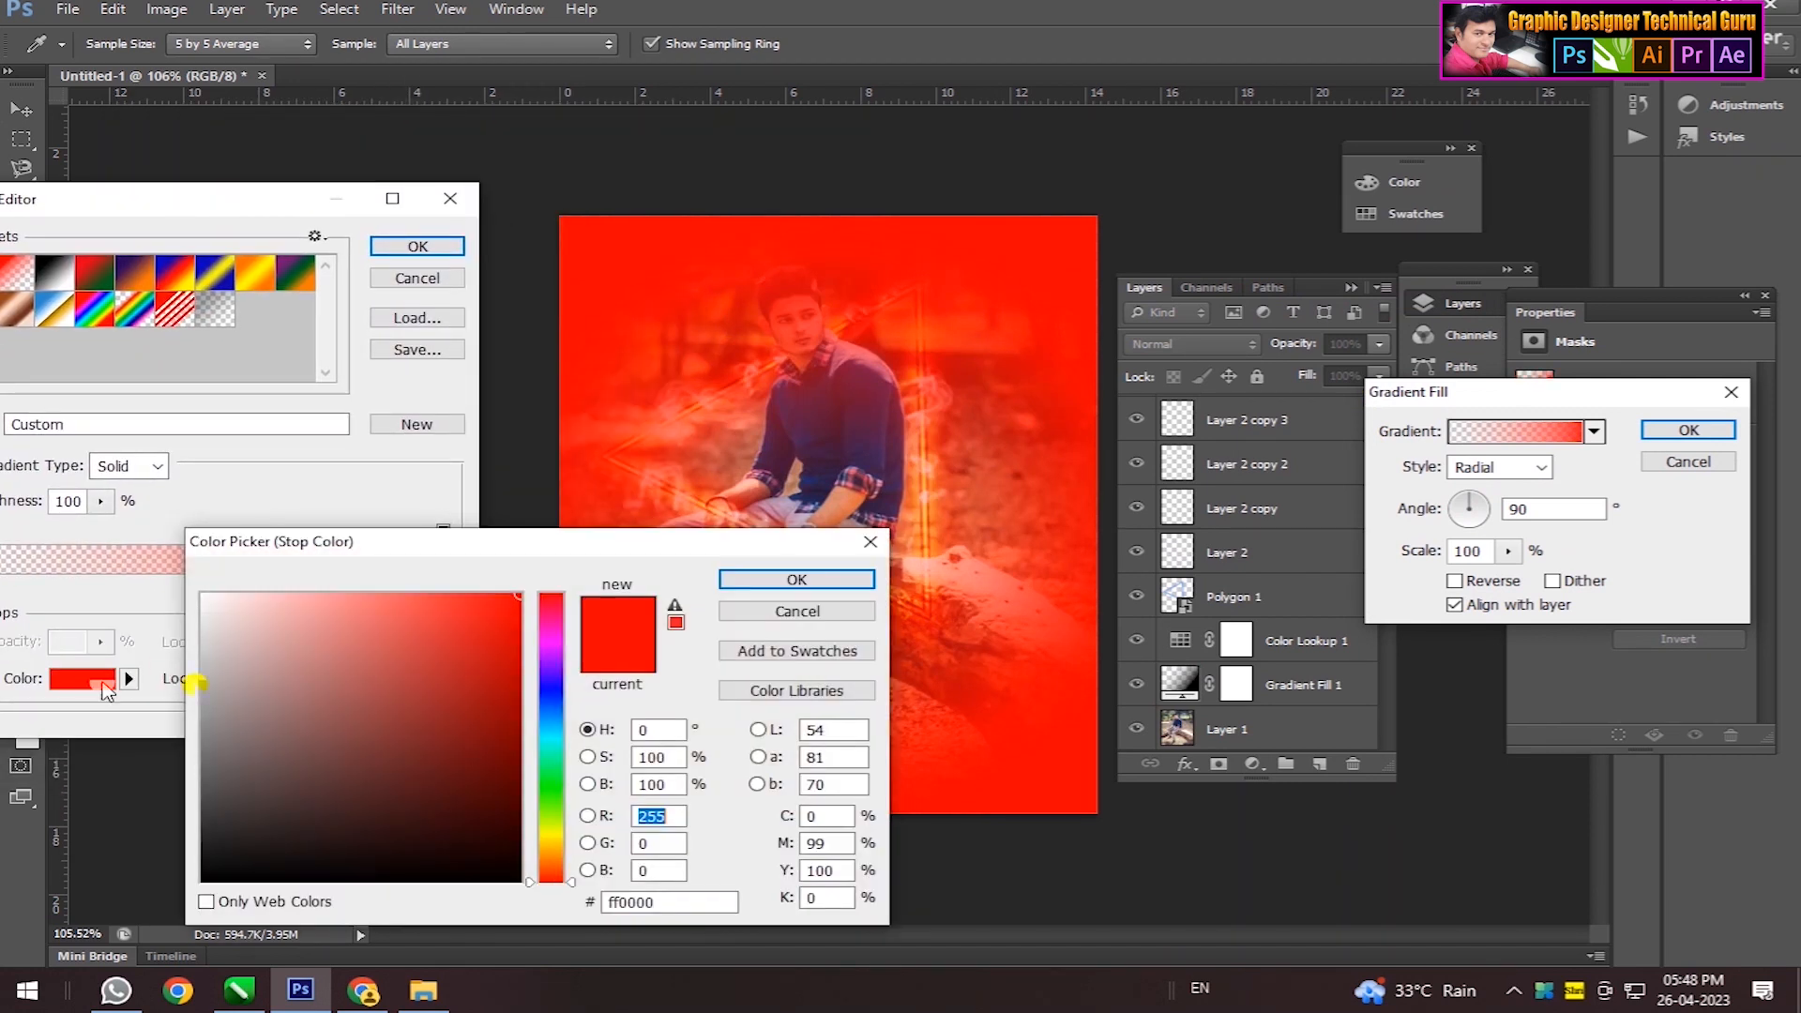
click(427, 760)
drag(431, 767, 442, 791)
click(751, 578)
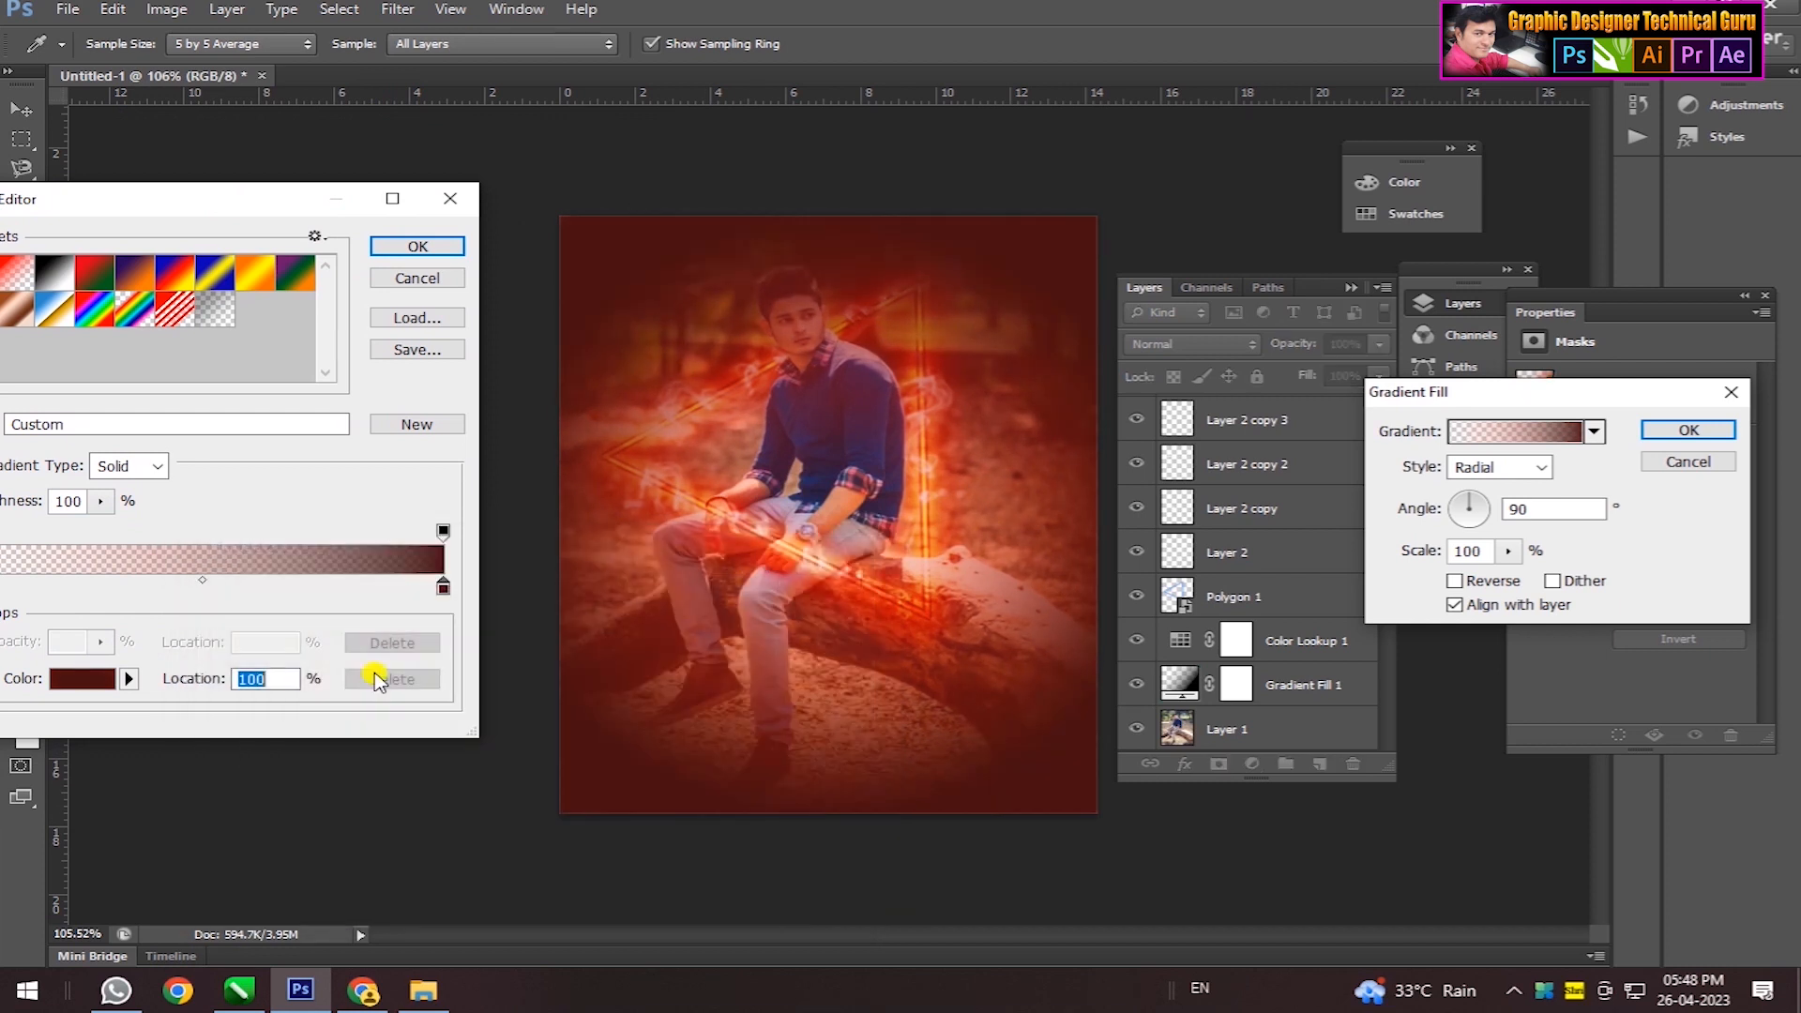
click(418, 246)
click(1718, 429)
- Compare blend modes on the dark red gradient fill layer, such as Soft Light, Exclusion, Color and Subtract, and set it to Color Dodge
key(v)
click(1219, 342)
click(1166, 385)
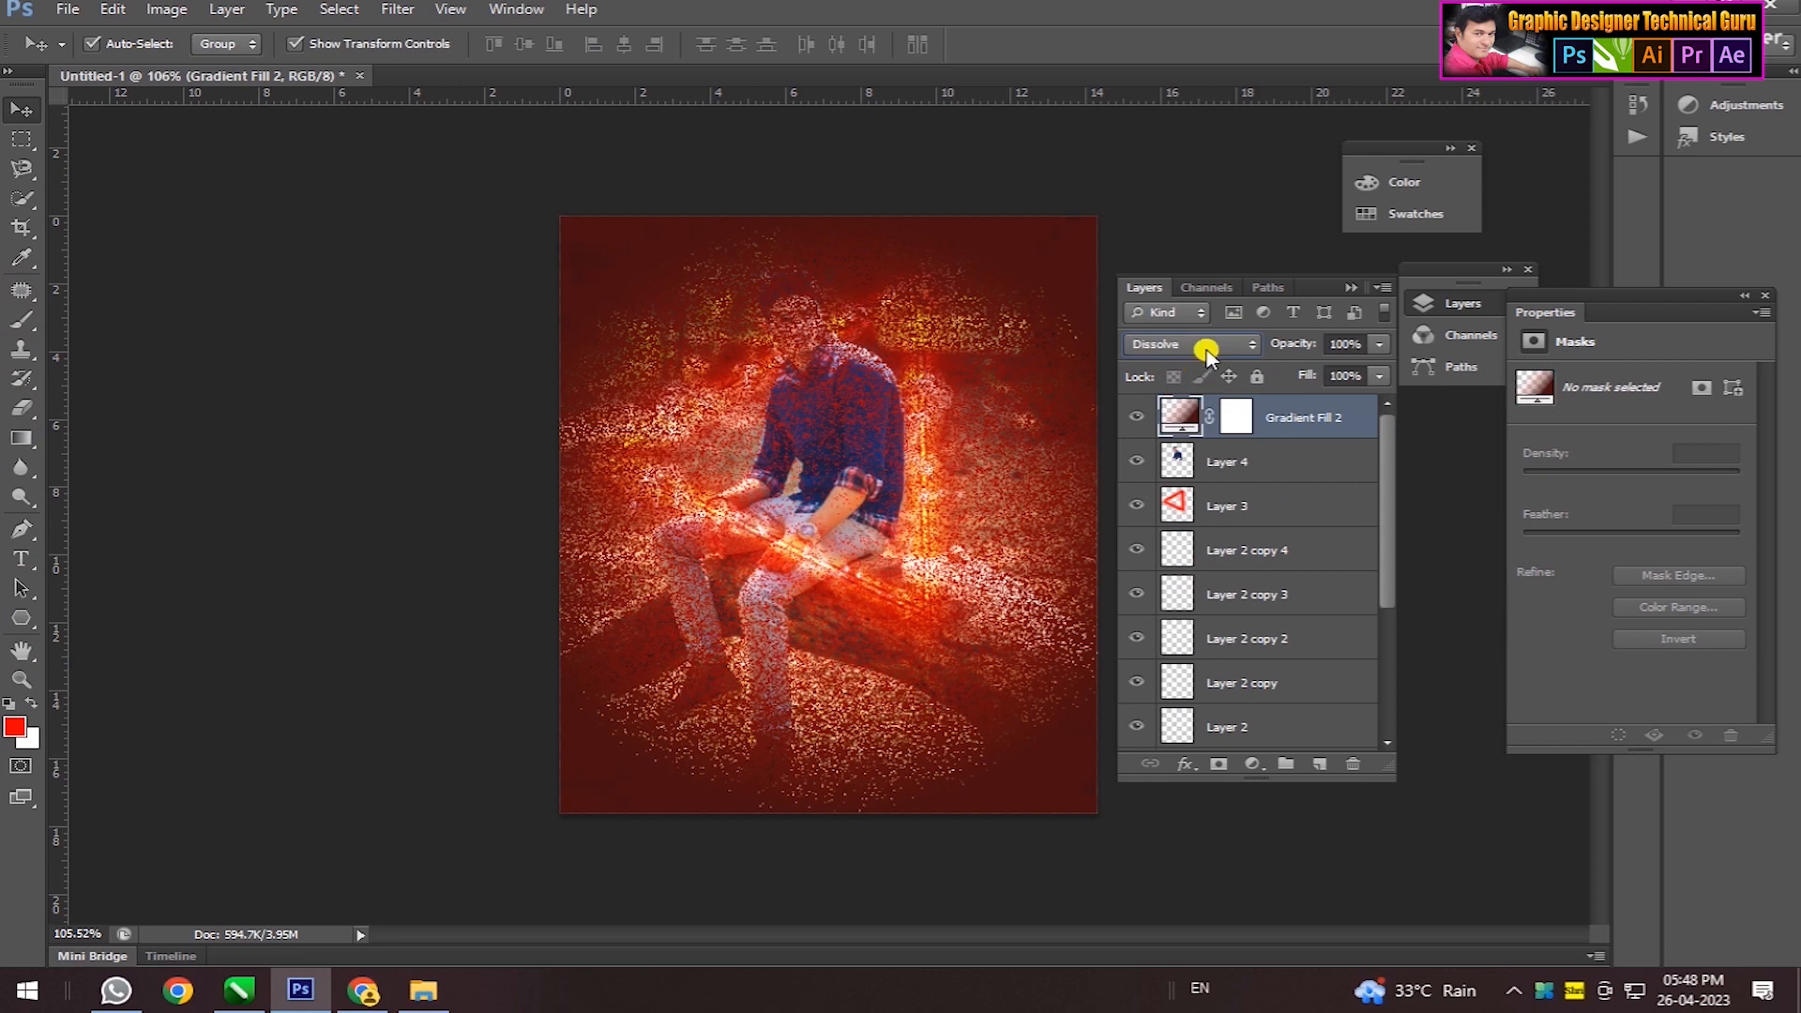
scroll(1207, 352, down, 8)
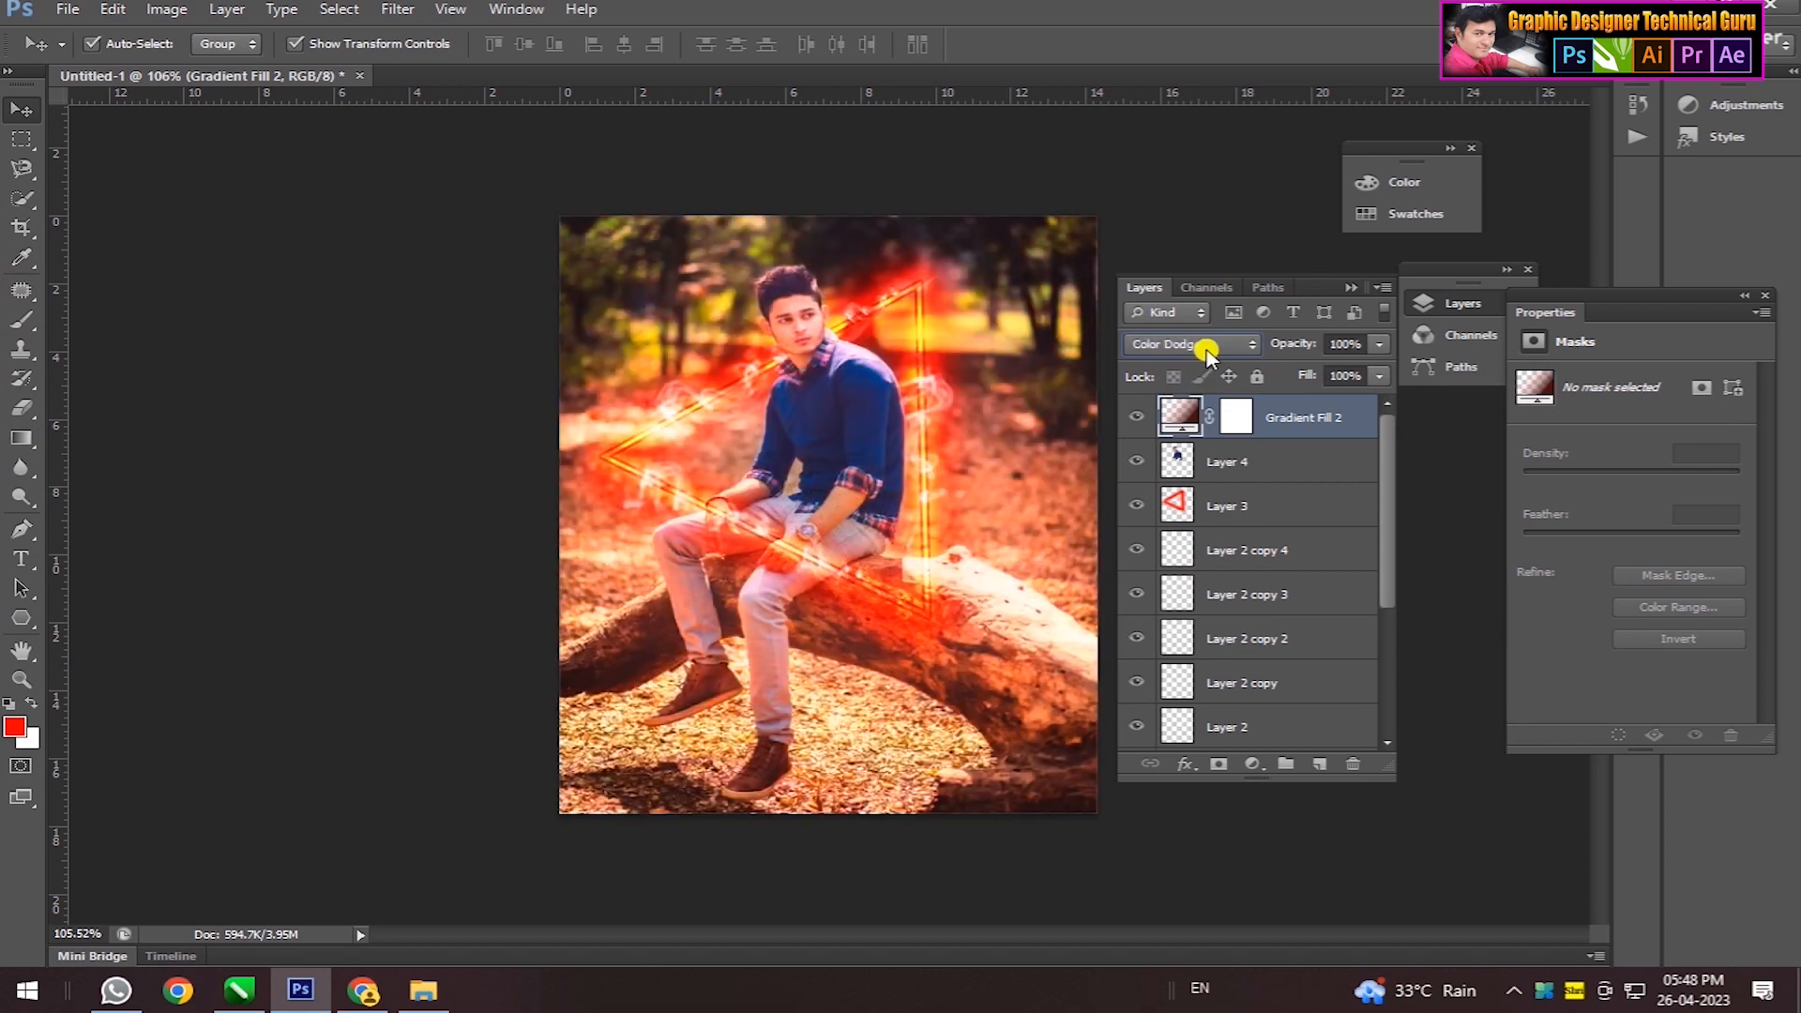
scroll(1208, 352, down, 3)
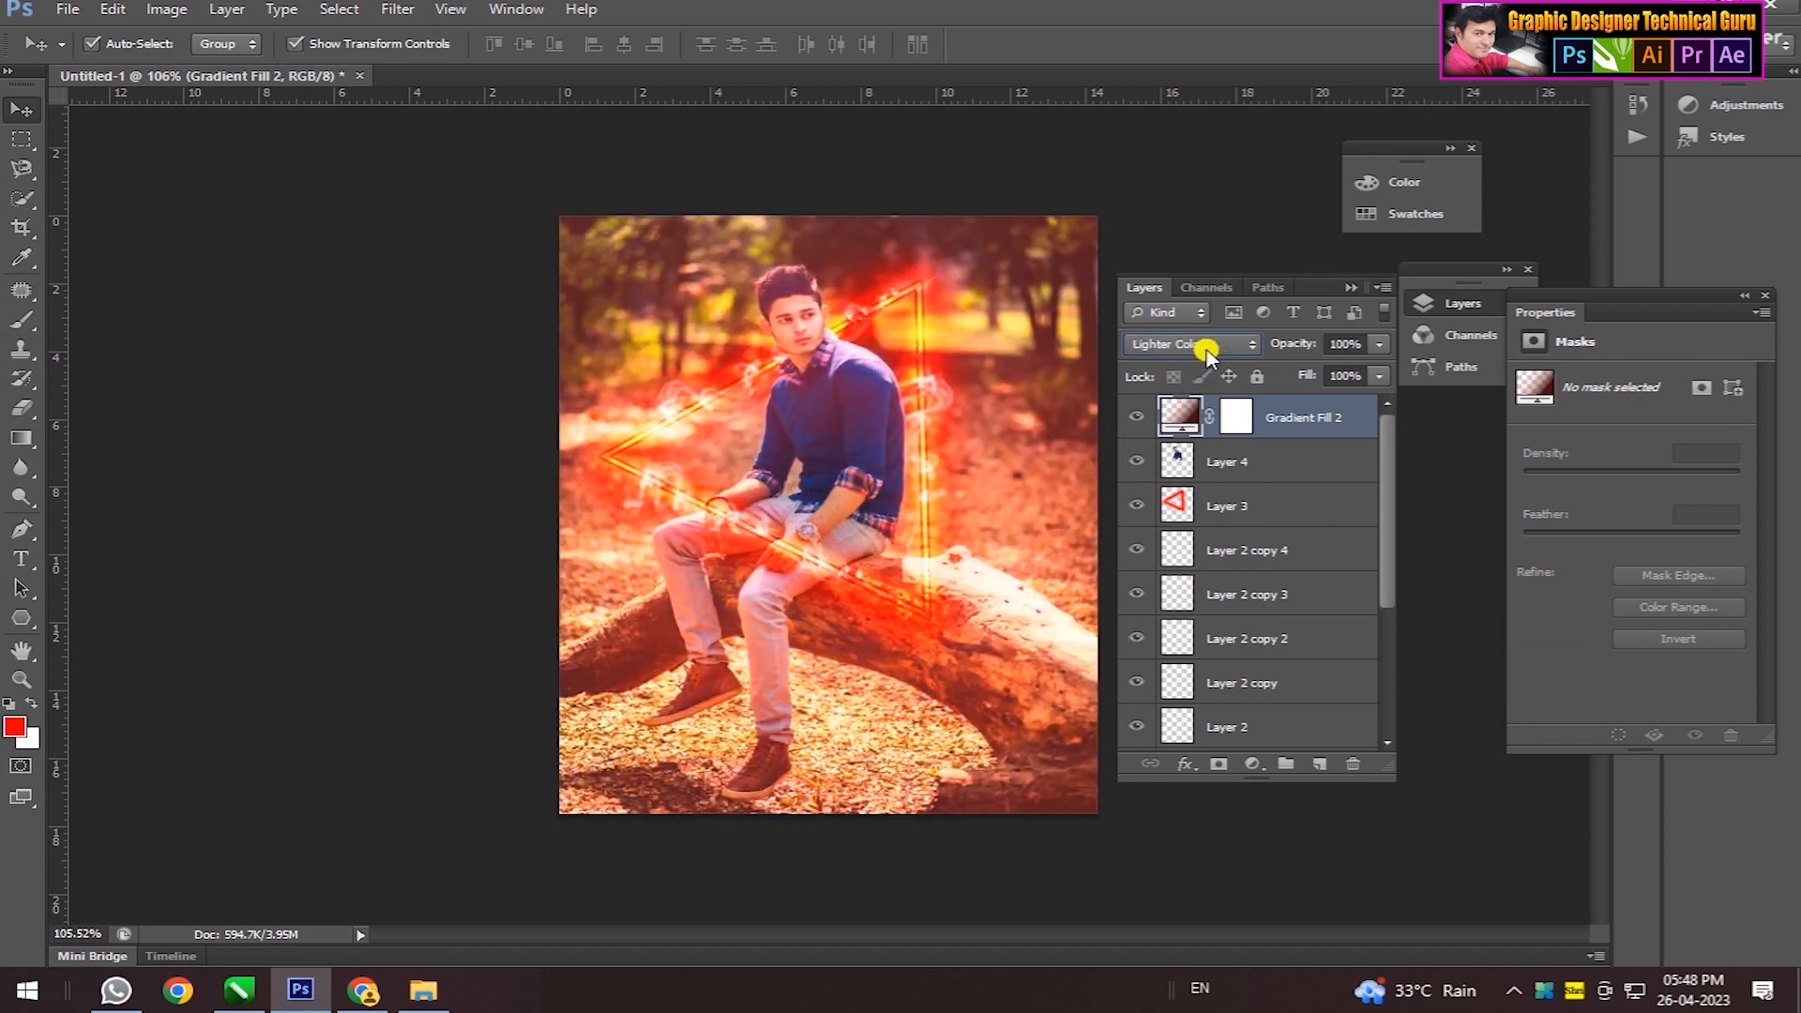
scroll(1207, 354, down, 5)
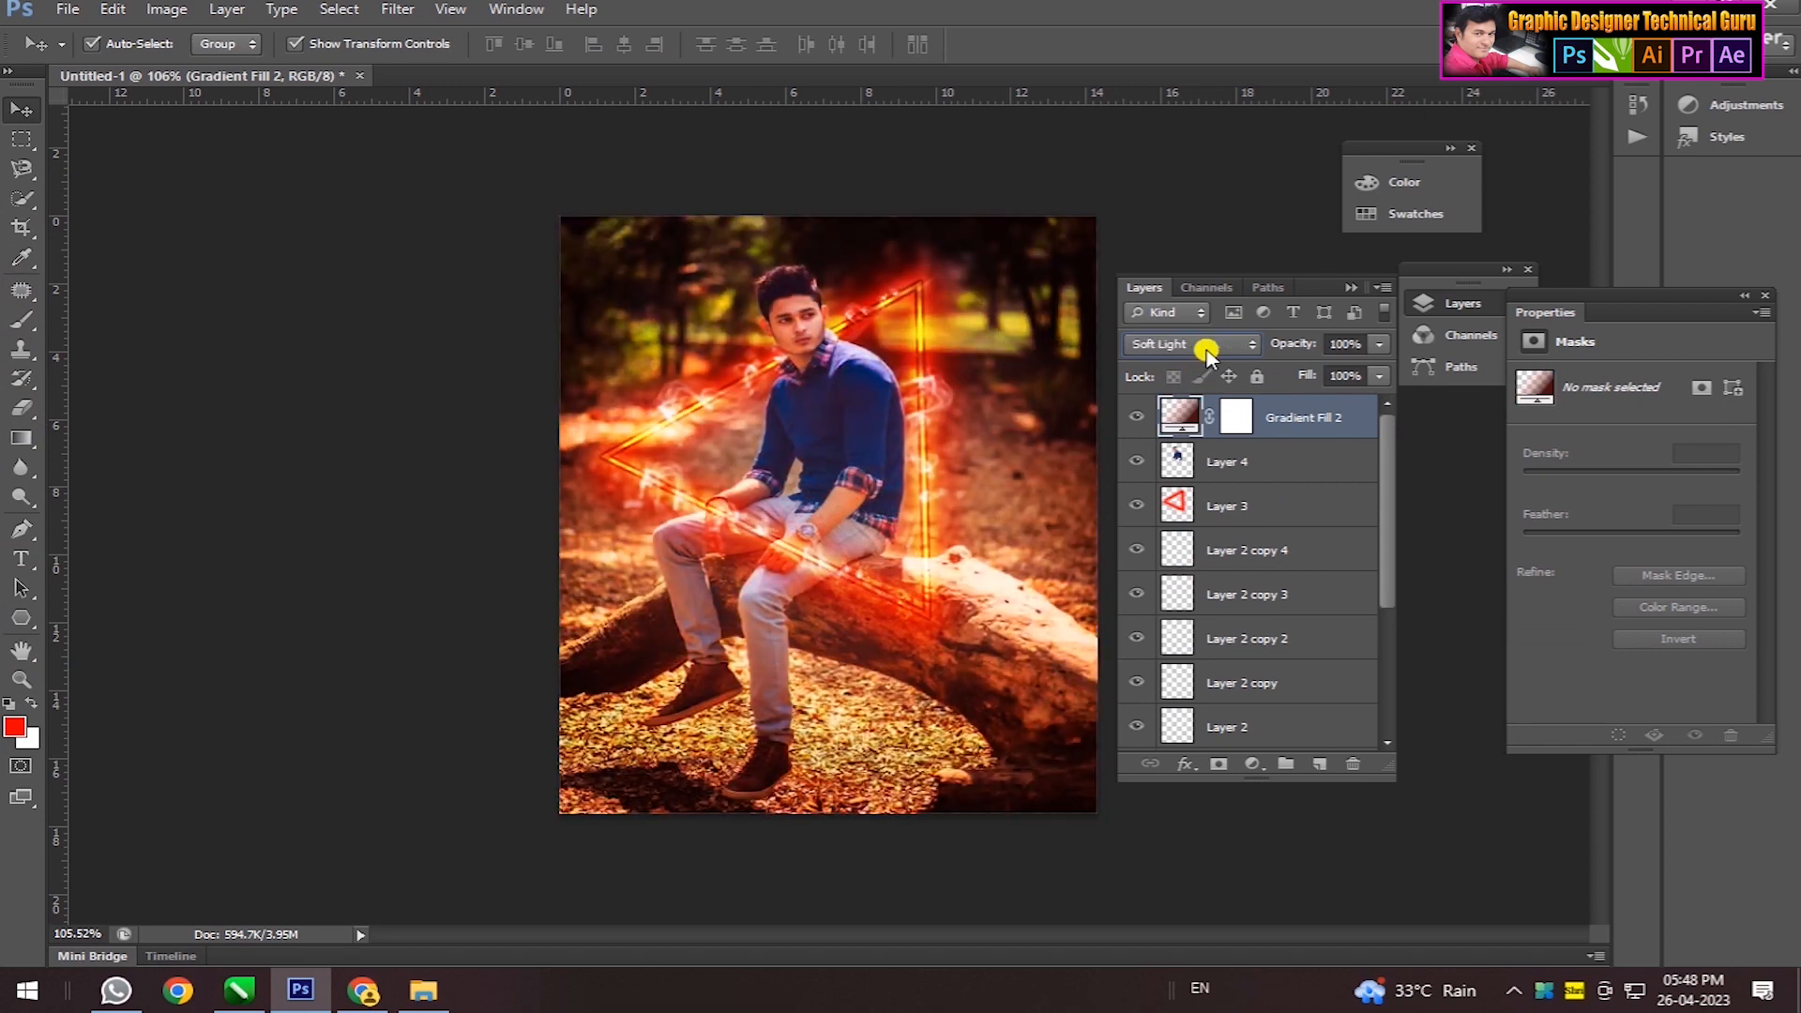
scroll(1207, 354, down, 6)
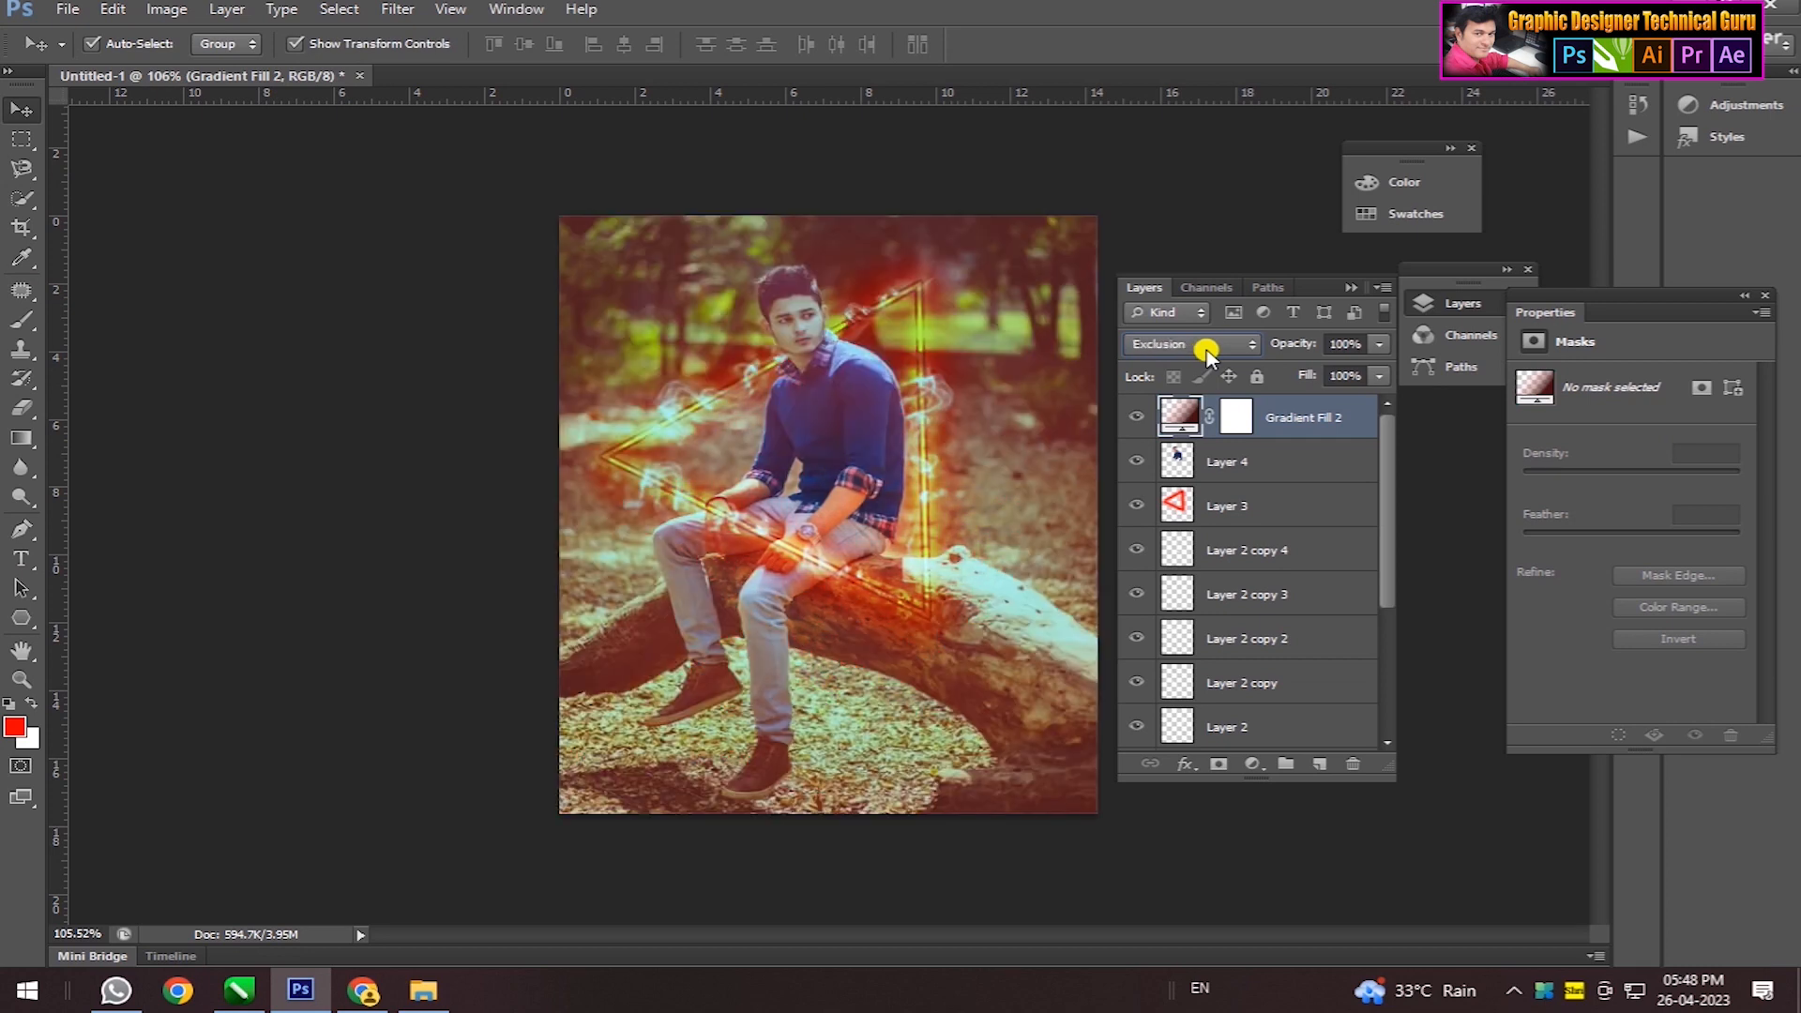
scroll(1207, 354, down, 1)
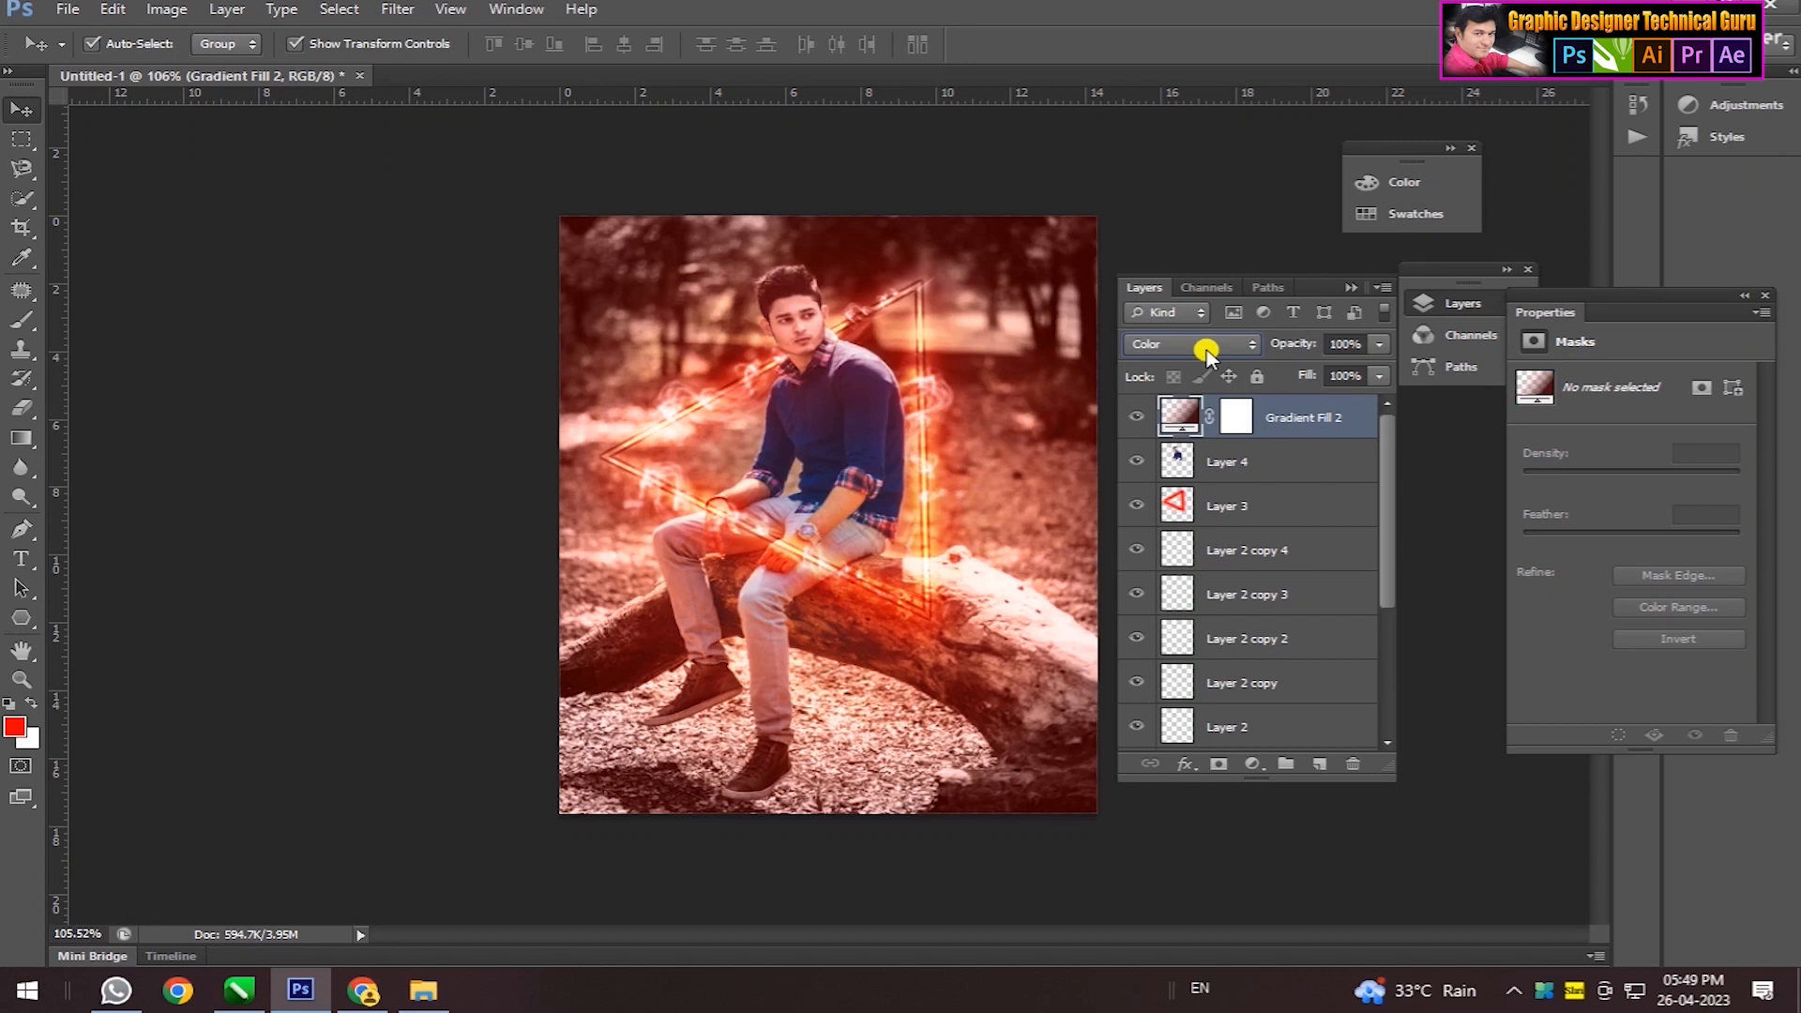
scroll(1208, 354, down, 1)
scroll(1207, 353, up, 5)
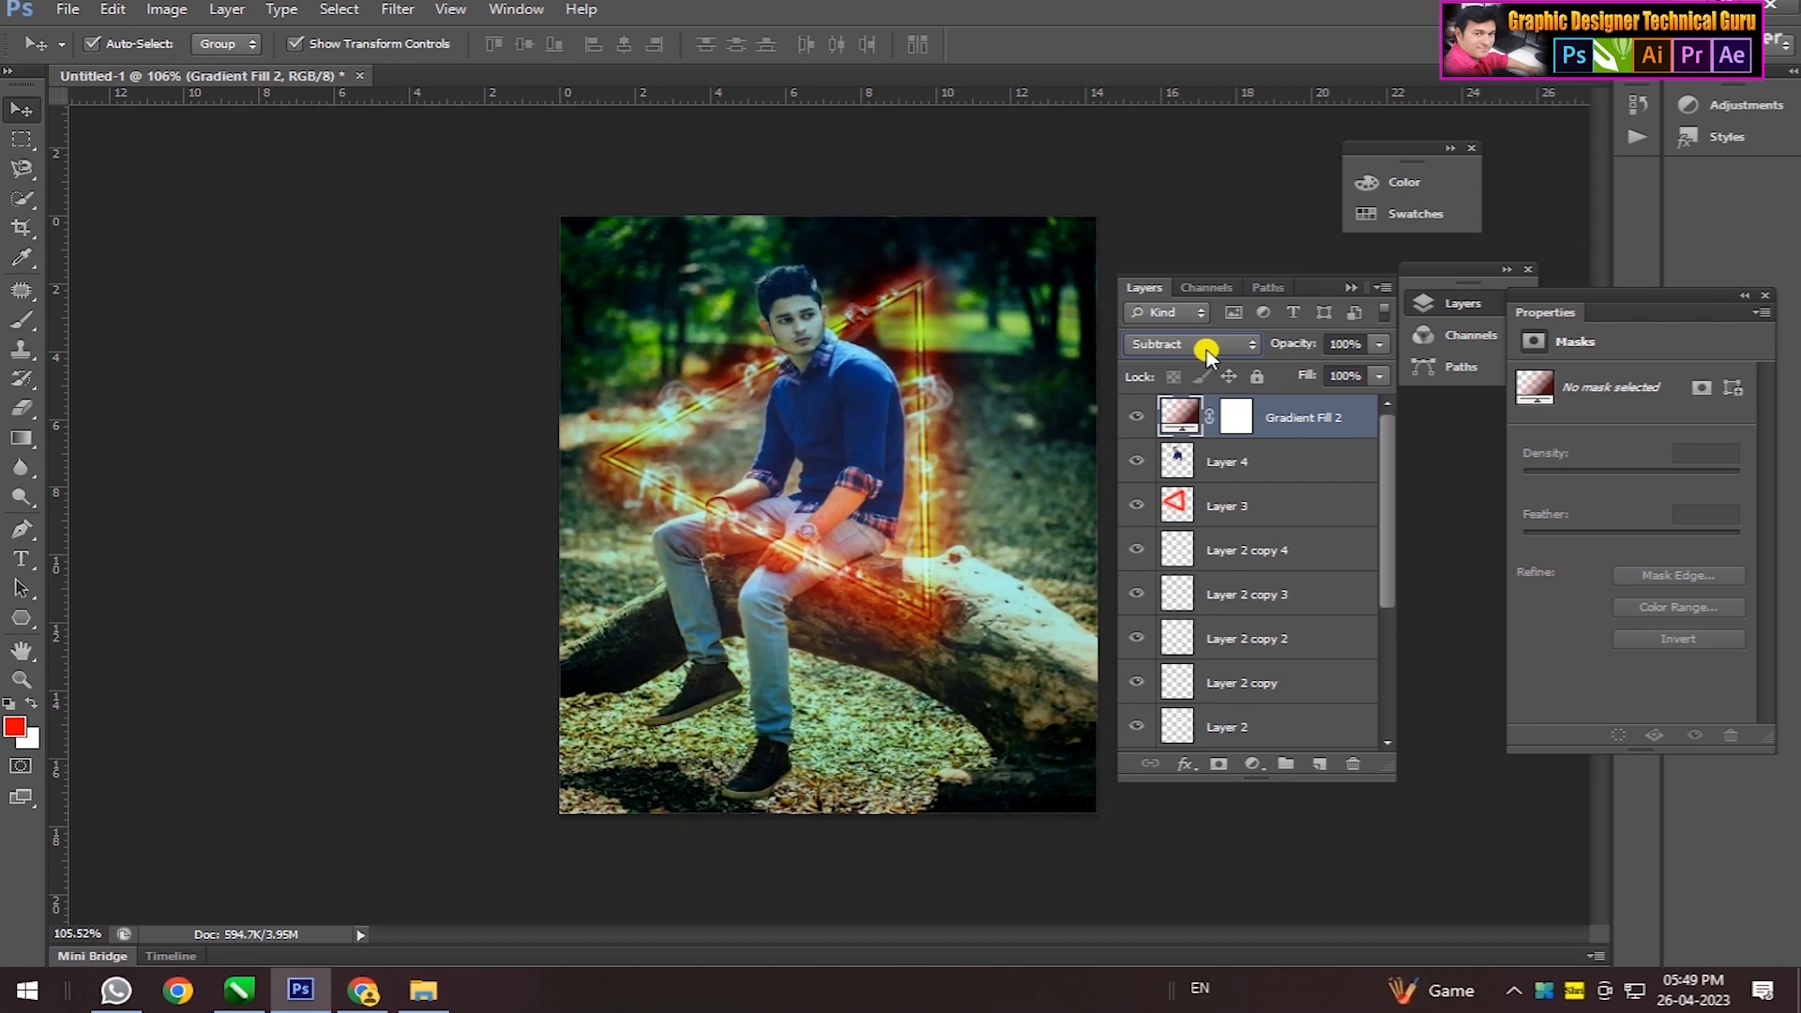
scroll(1207, 354, up, 10)
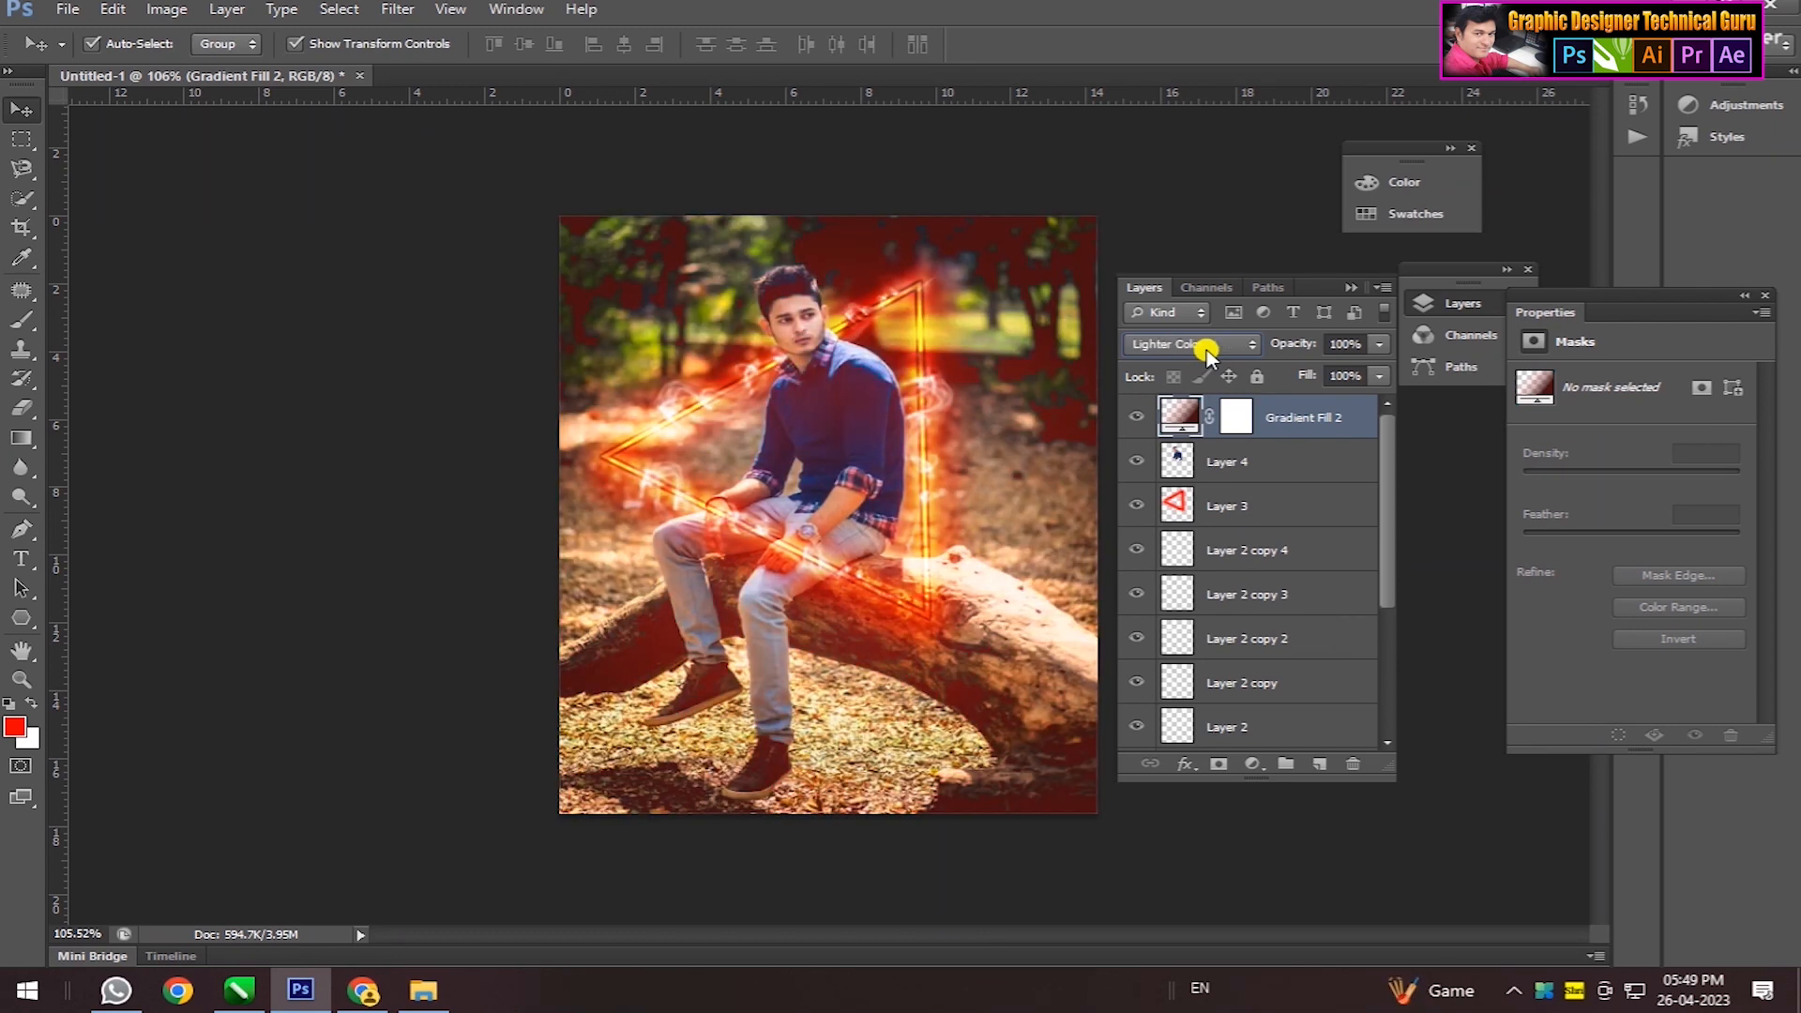
scroll(1207, 354, up, 2)
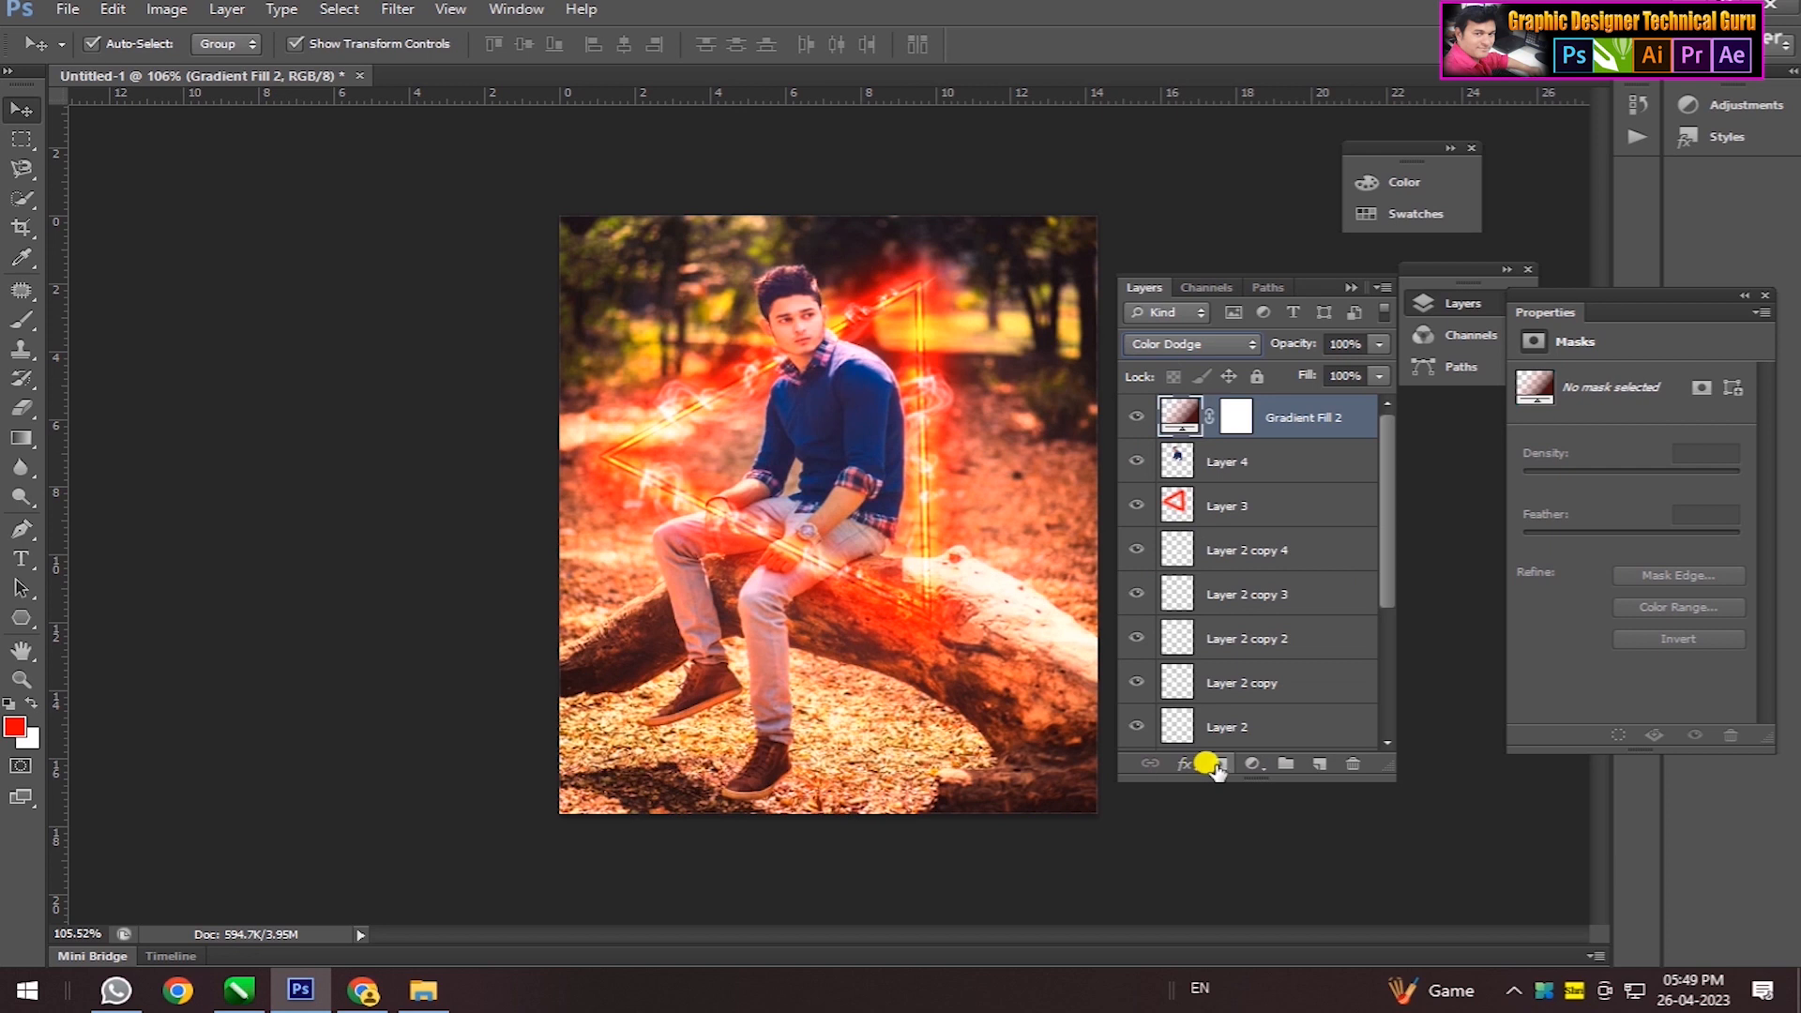
- Add another gradient fill layer above the dark red gradient fill
click(1251, 764)
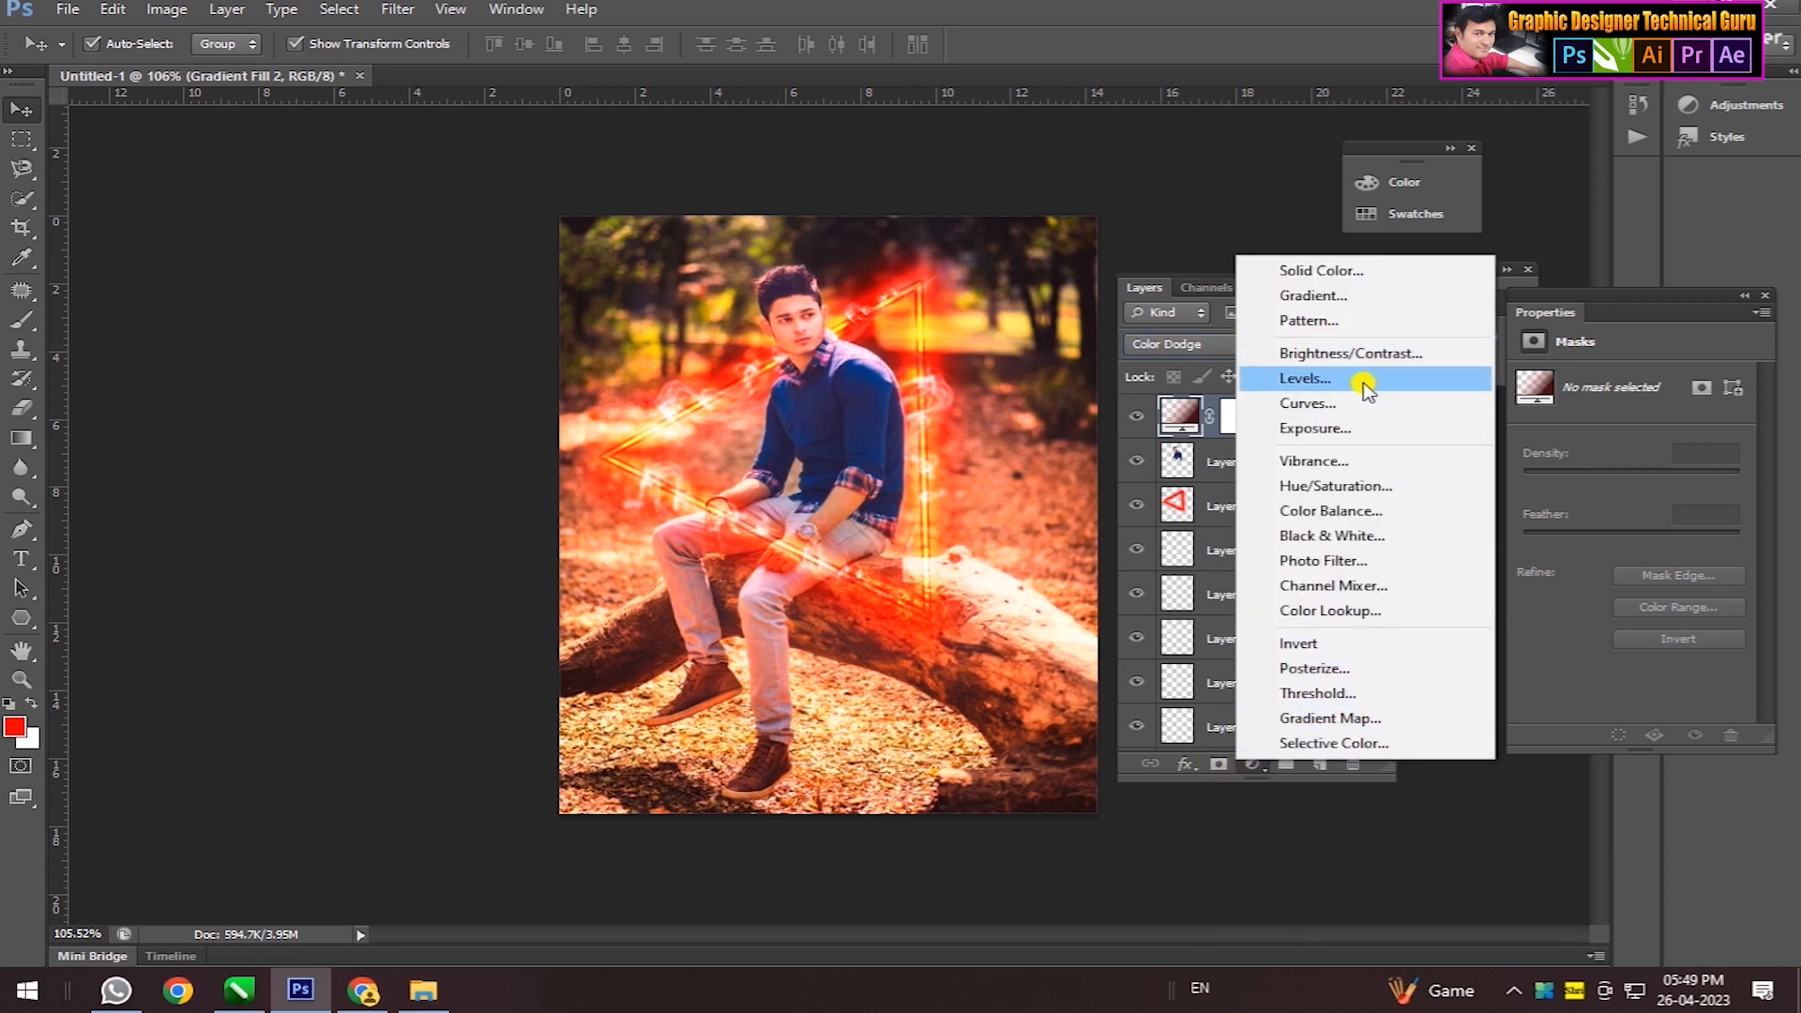
click(1391, 296)
click(1546, 429)
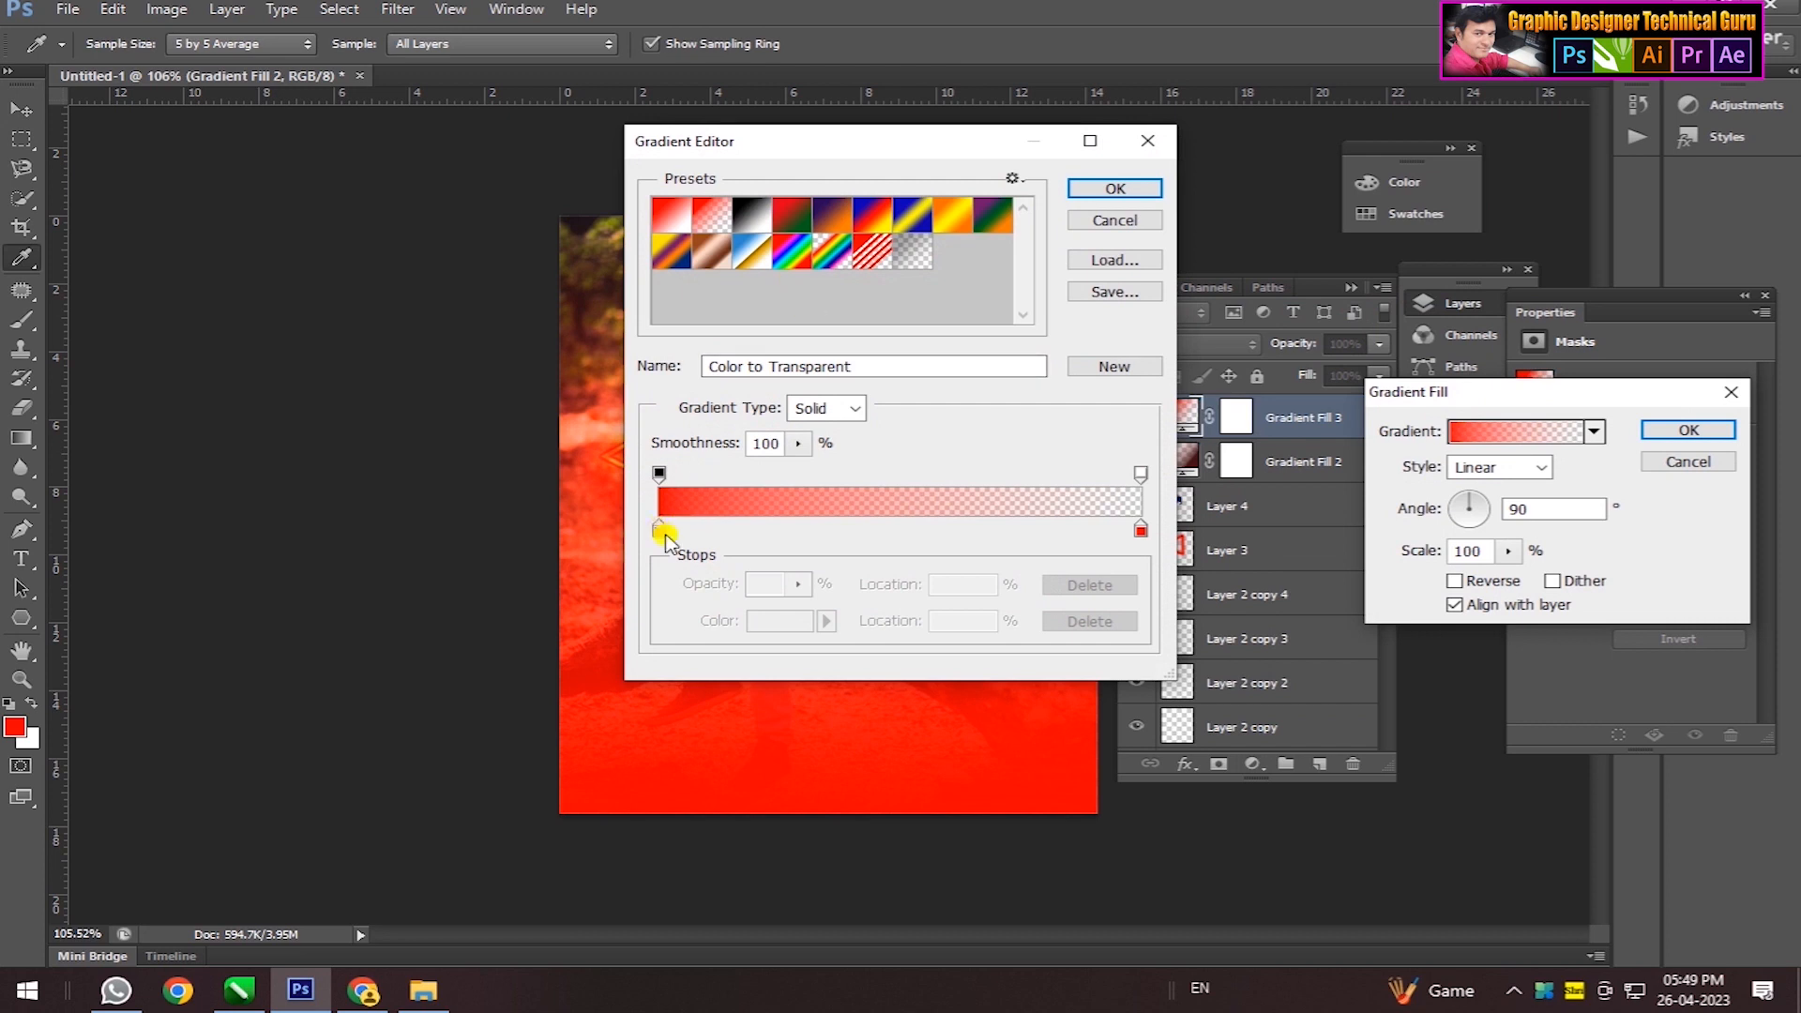
click(829, 408)
click(813, 424)
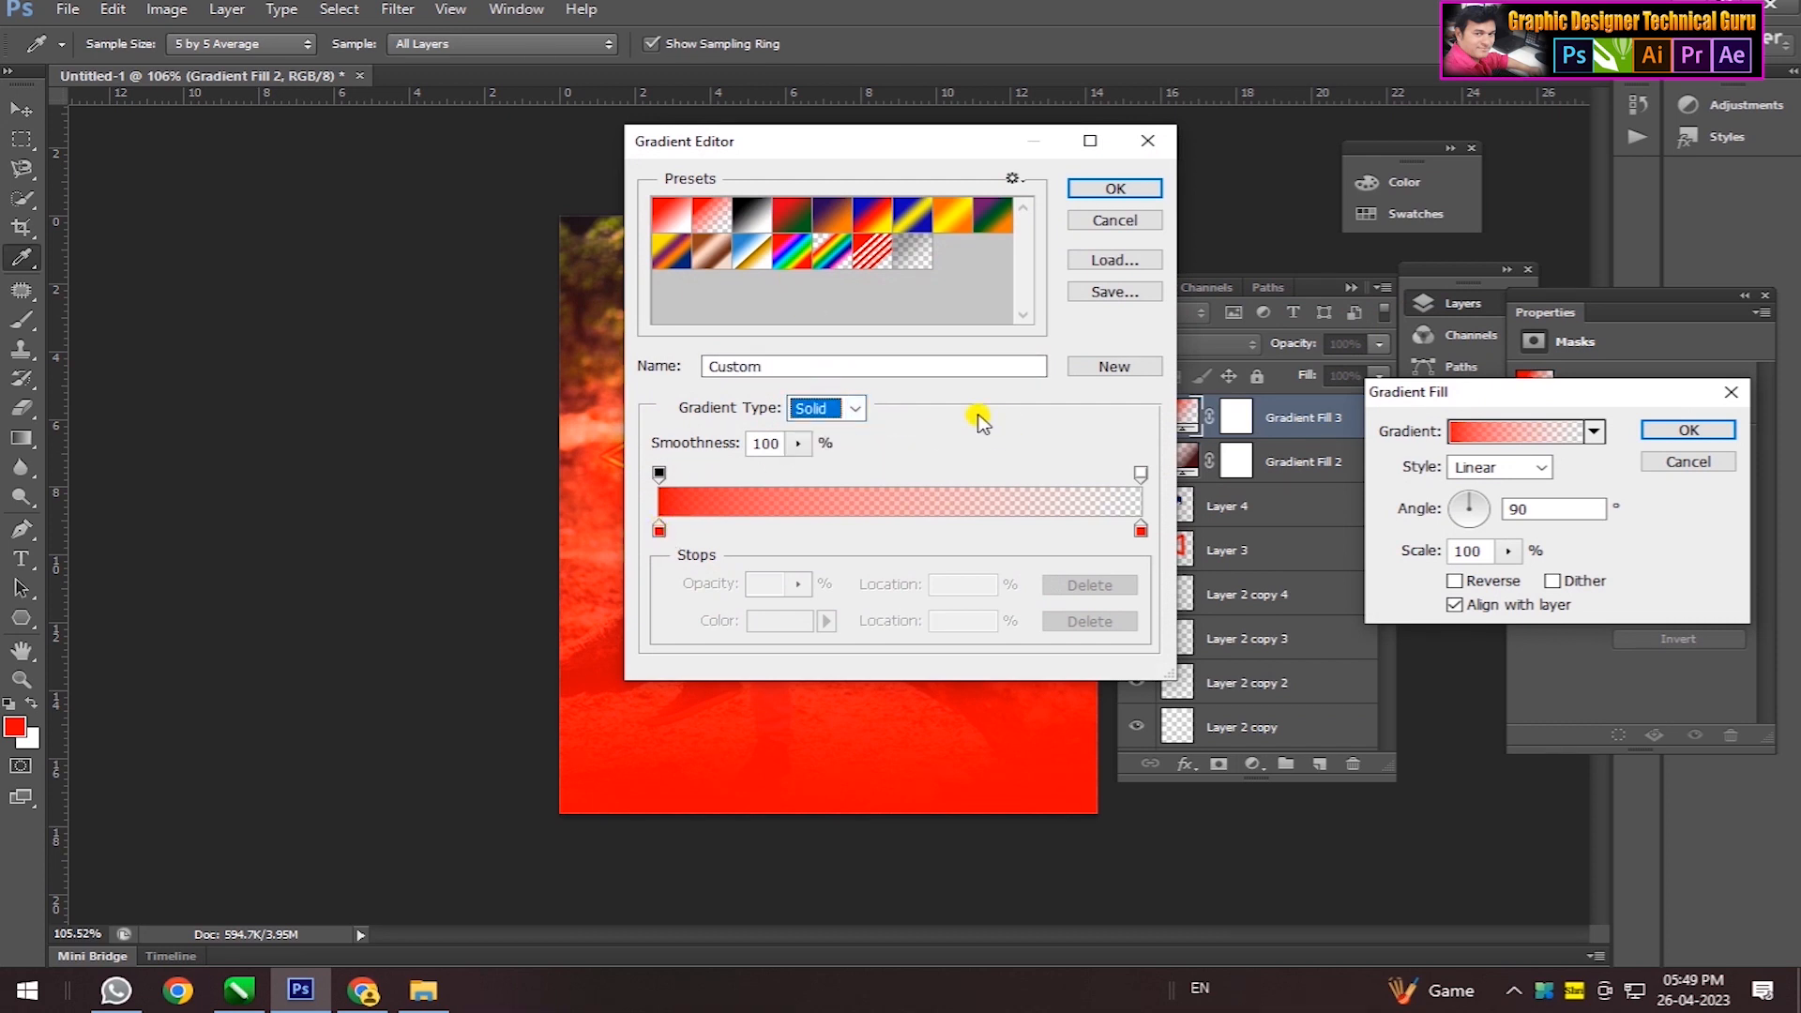
click(1115, 219)
- Set the new gradient fill's style to Radial and swap its opacity stops so red is transparent at the start and opaque at the end
click(1499, 466)
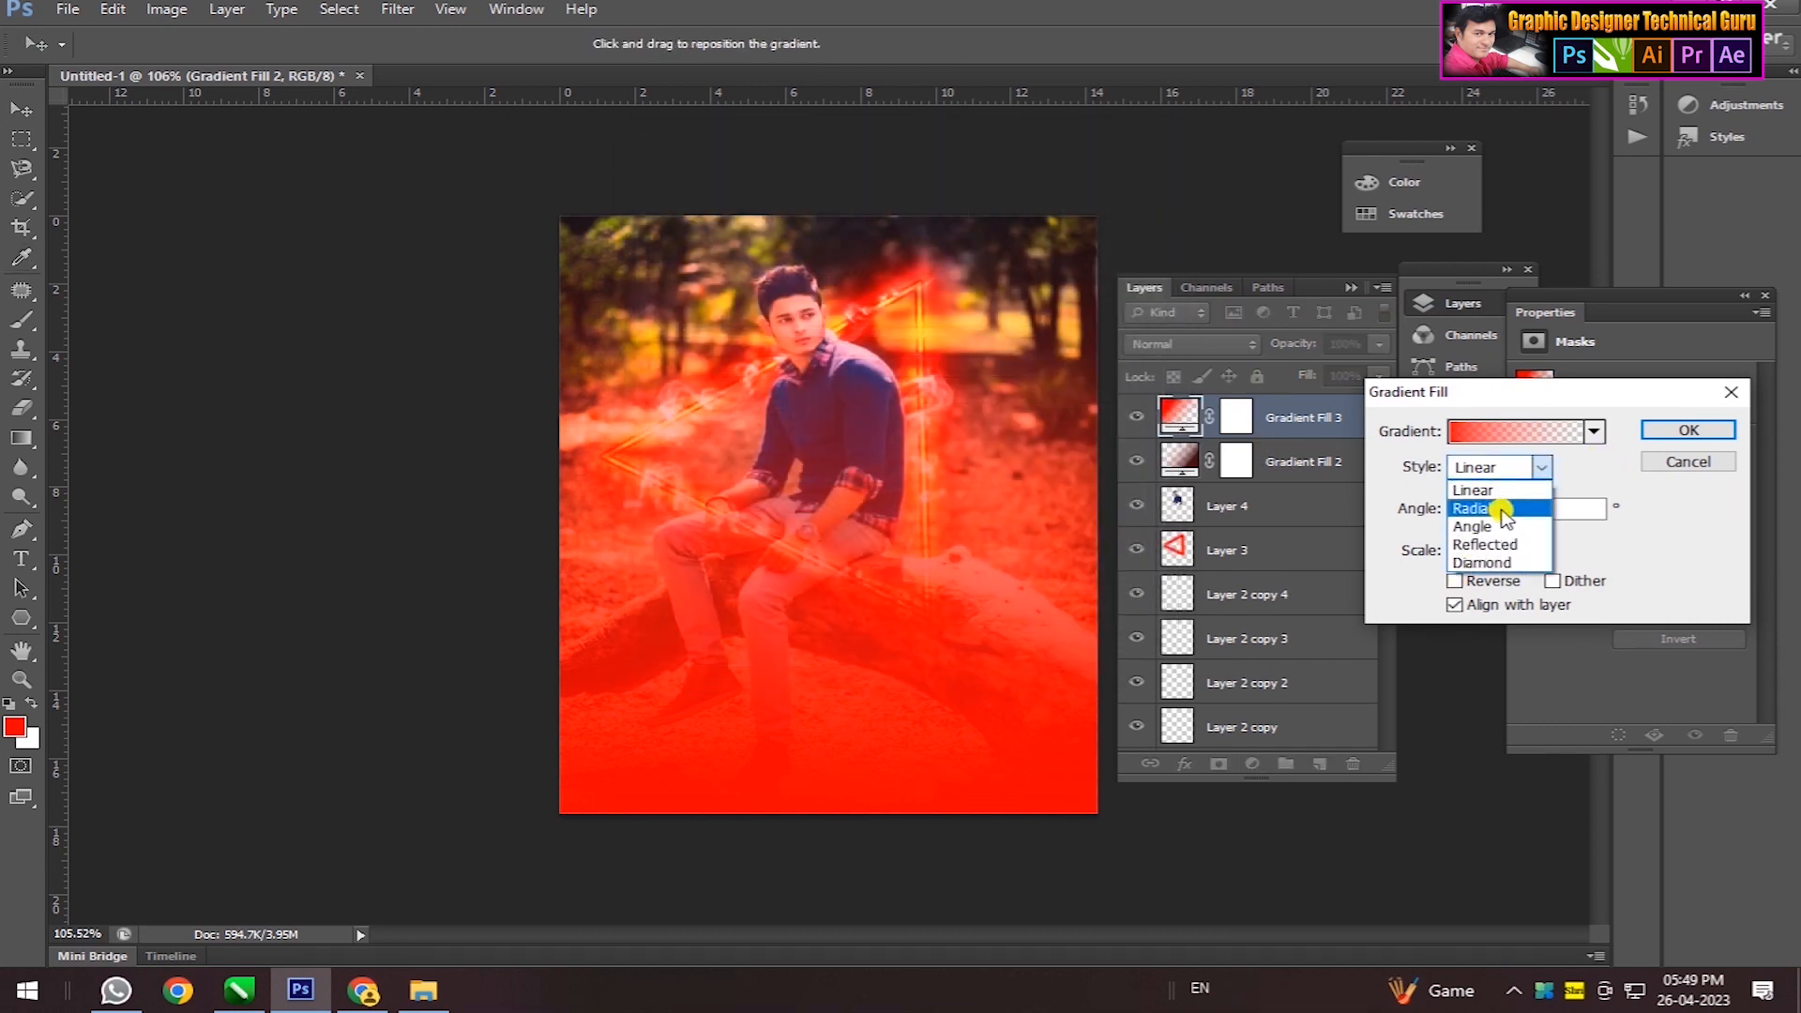
click(1501, 508)
click(1543, 433)
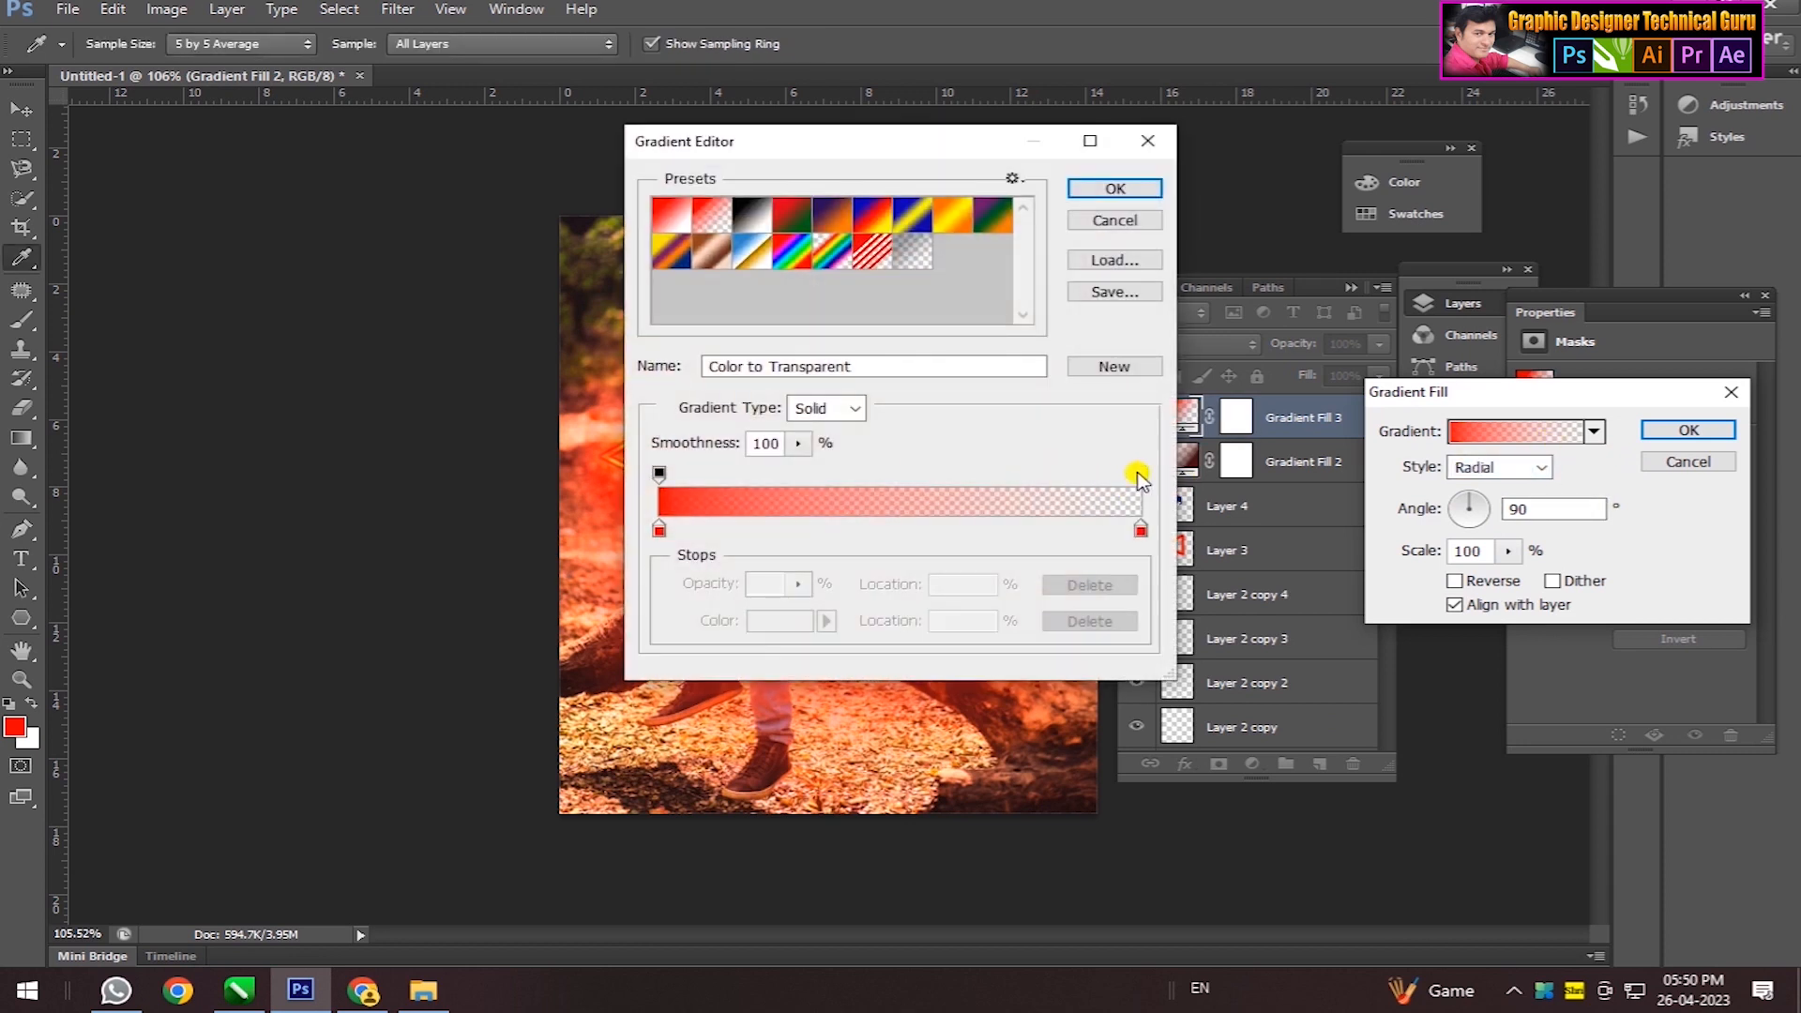
drag(1138, 475, 789, 474)
drag(659, 475, 1142, 475)
drag(788, 476, 563, 475)
- Try an extra red colour stop at 84% along the gradient and remove it
drag(947, 147, 1391, 132)
drag(1518, 513, 1537, 649)
click(1339, 514)
drag(1226, 507, 1508, 523)
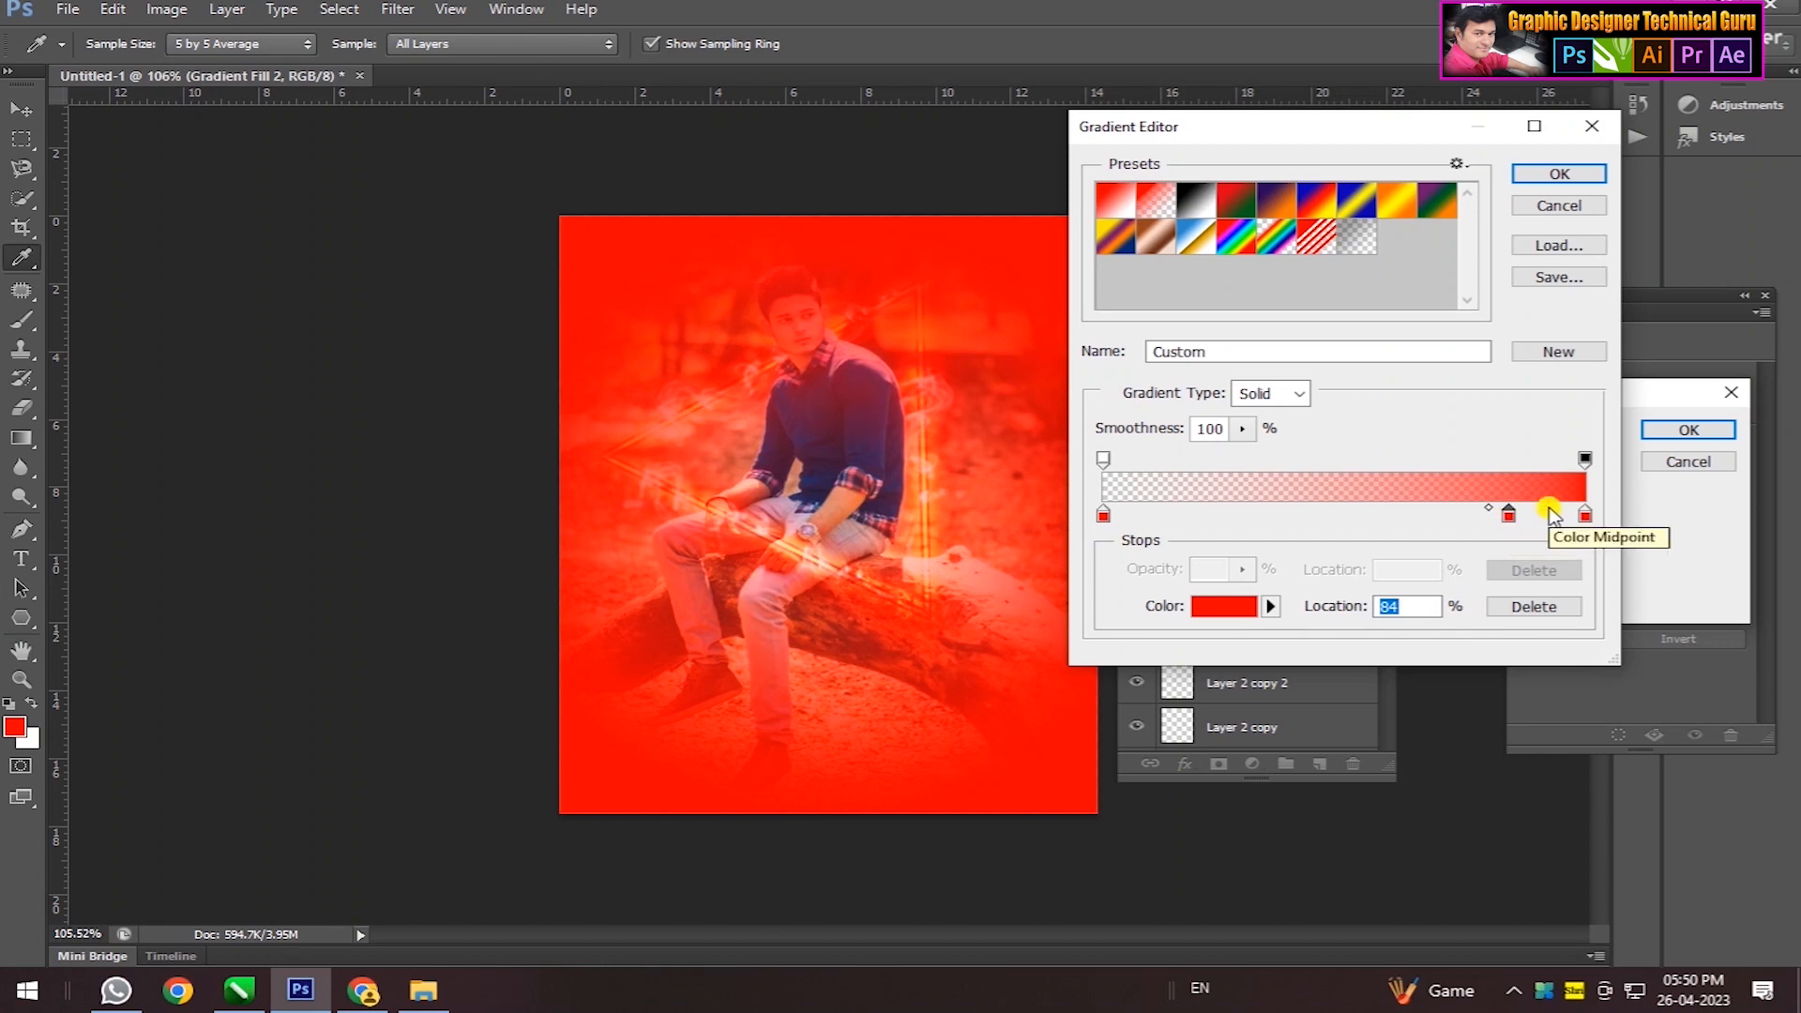
drag(1585, 459, 1615, 488)
drag(1514, 521, 1377, 548)
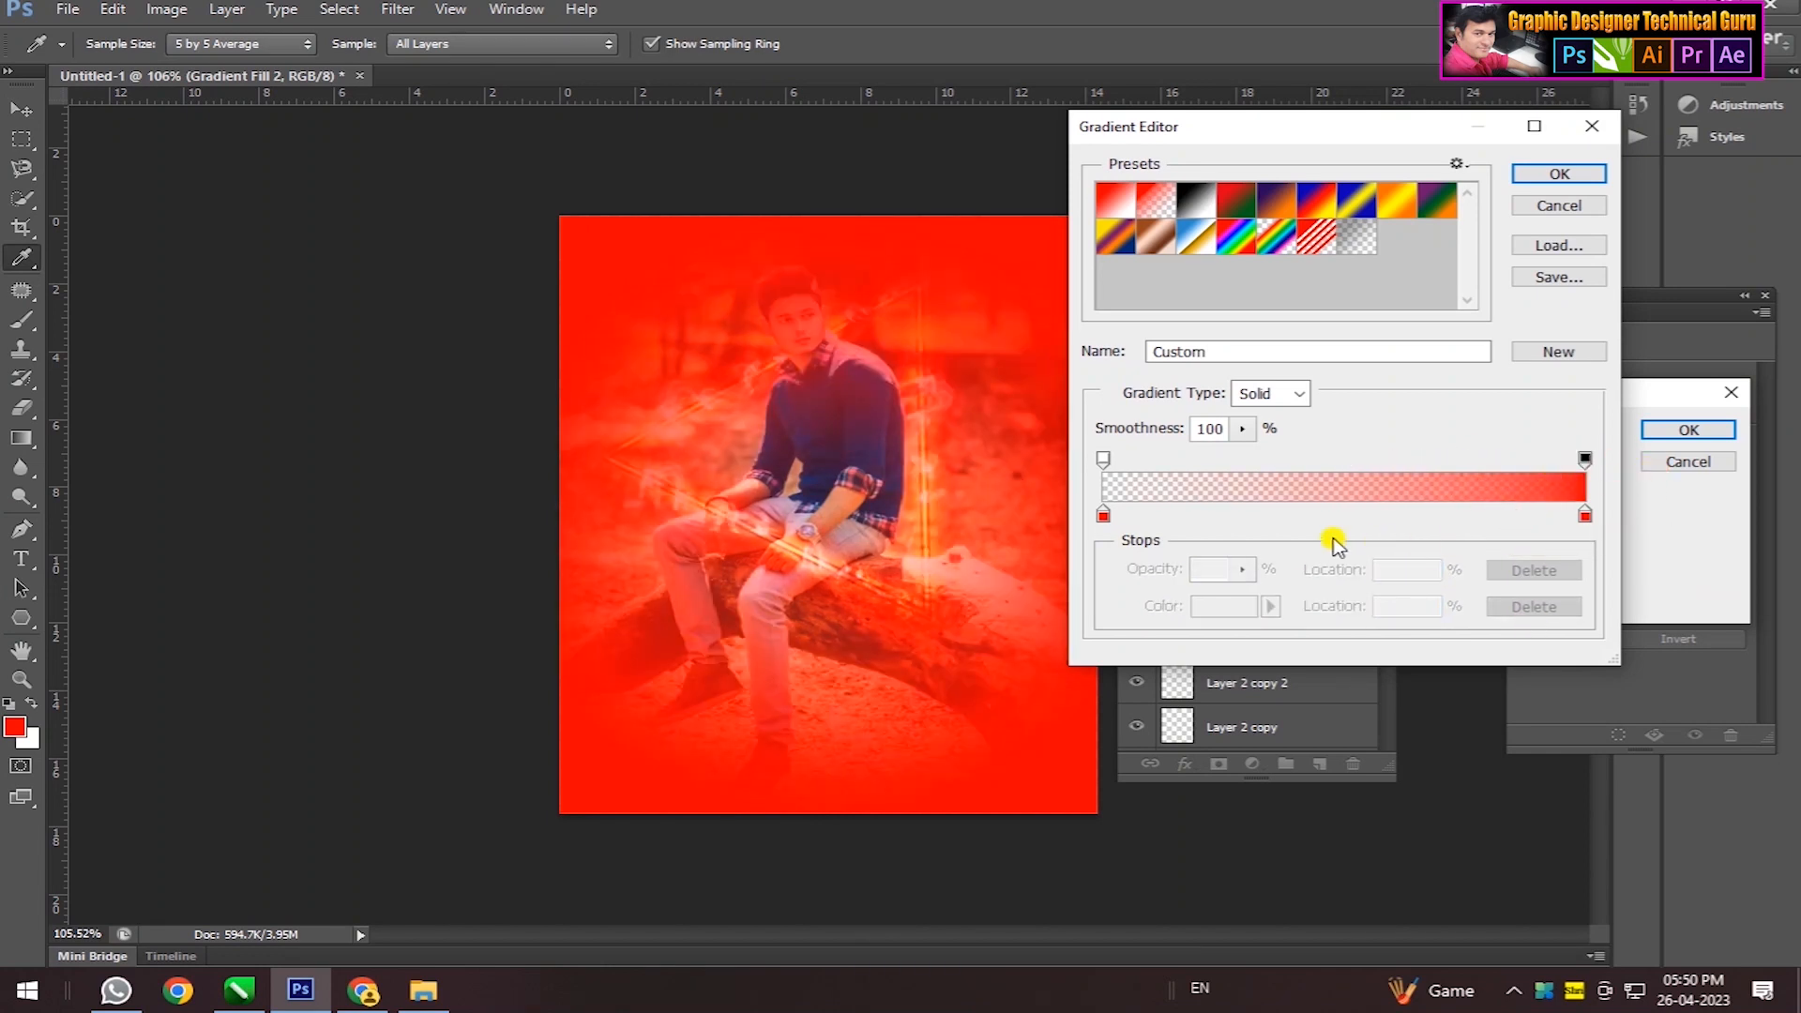
- Set the gradient's opacity midpoint to 67% and its end colour stop to black, and accept the edited gradient
drag(1160, 459, 1426, 465)
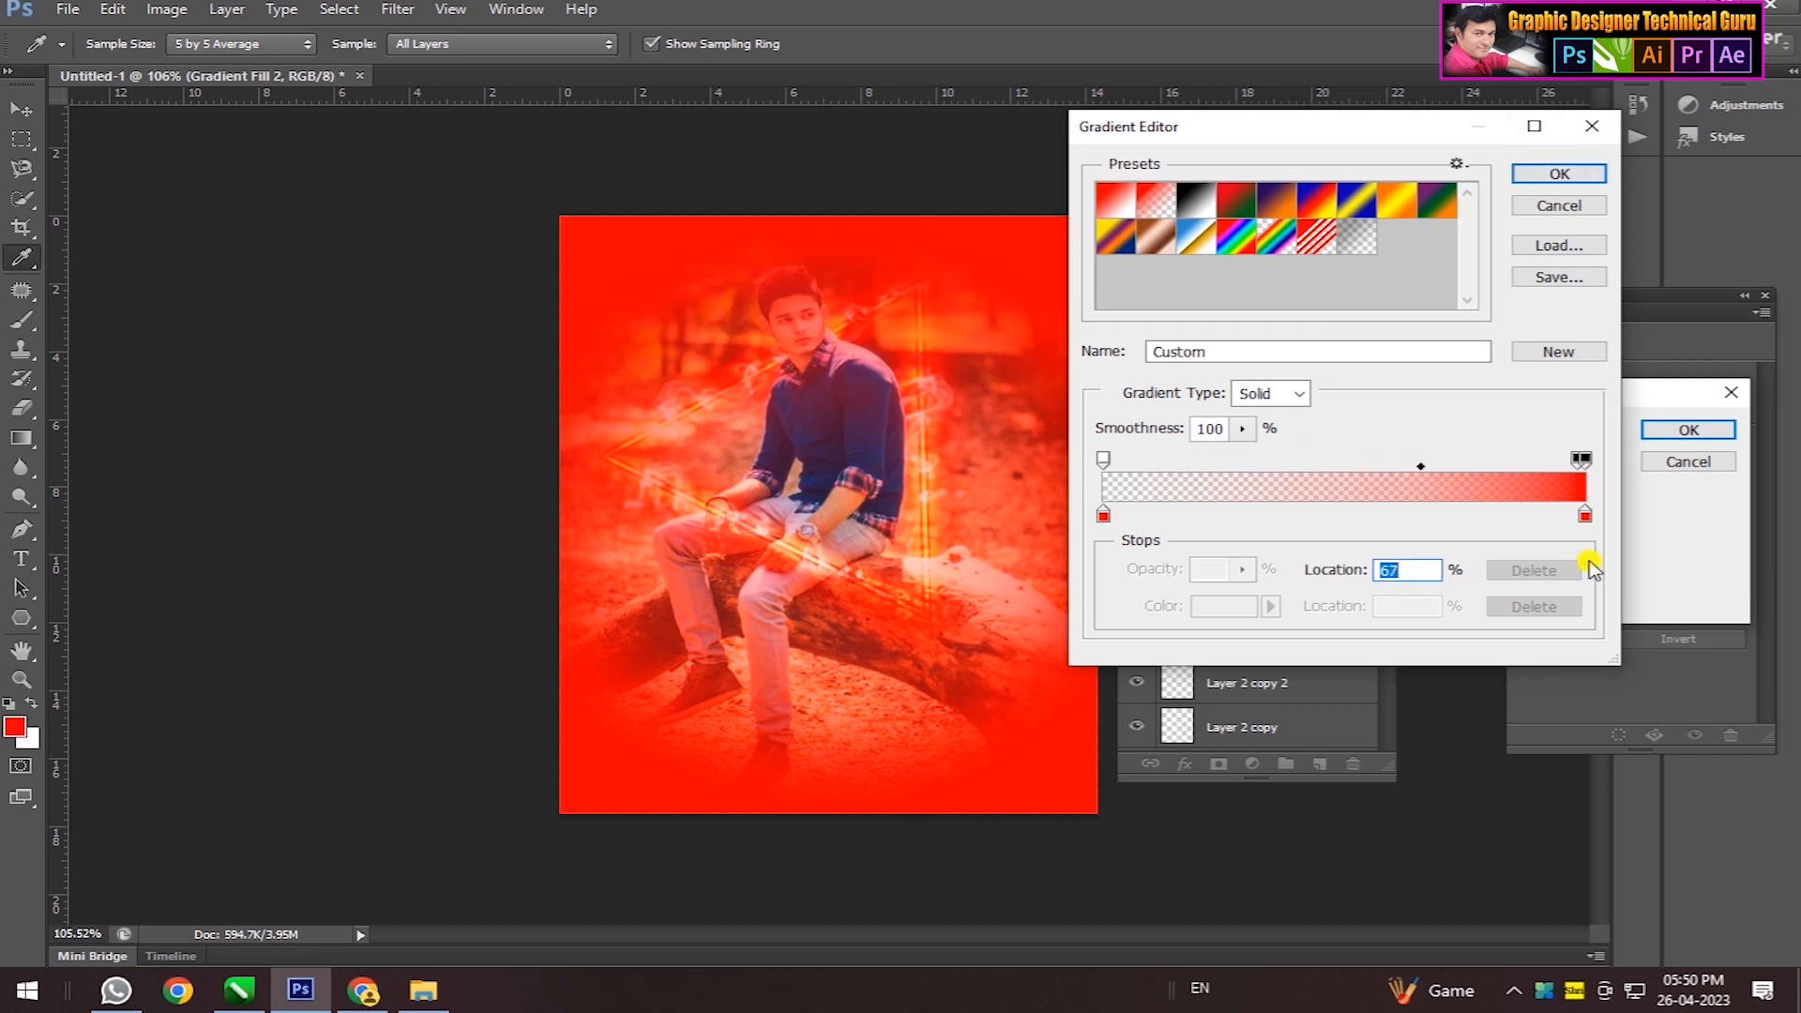
click(1584, 514)
click(1224, 606)
click(466, 795)
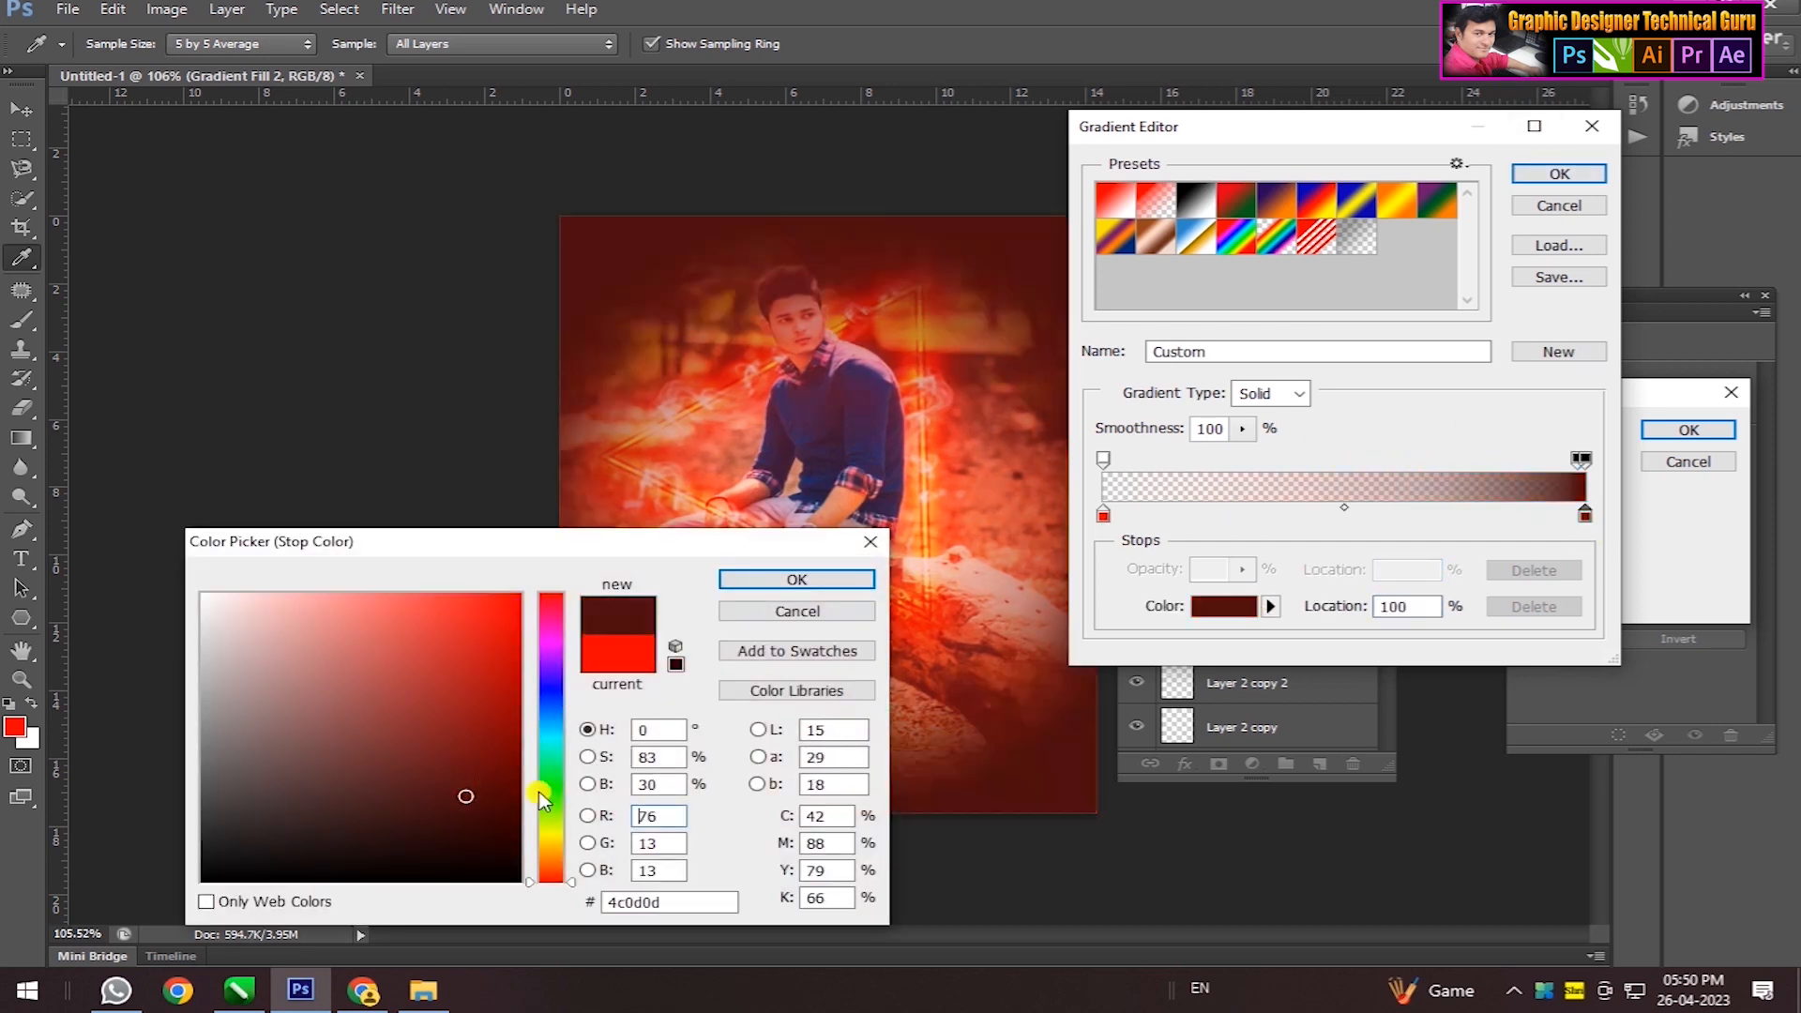
click(453, 848)
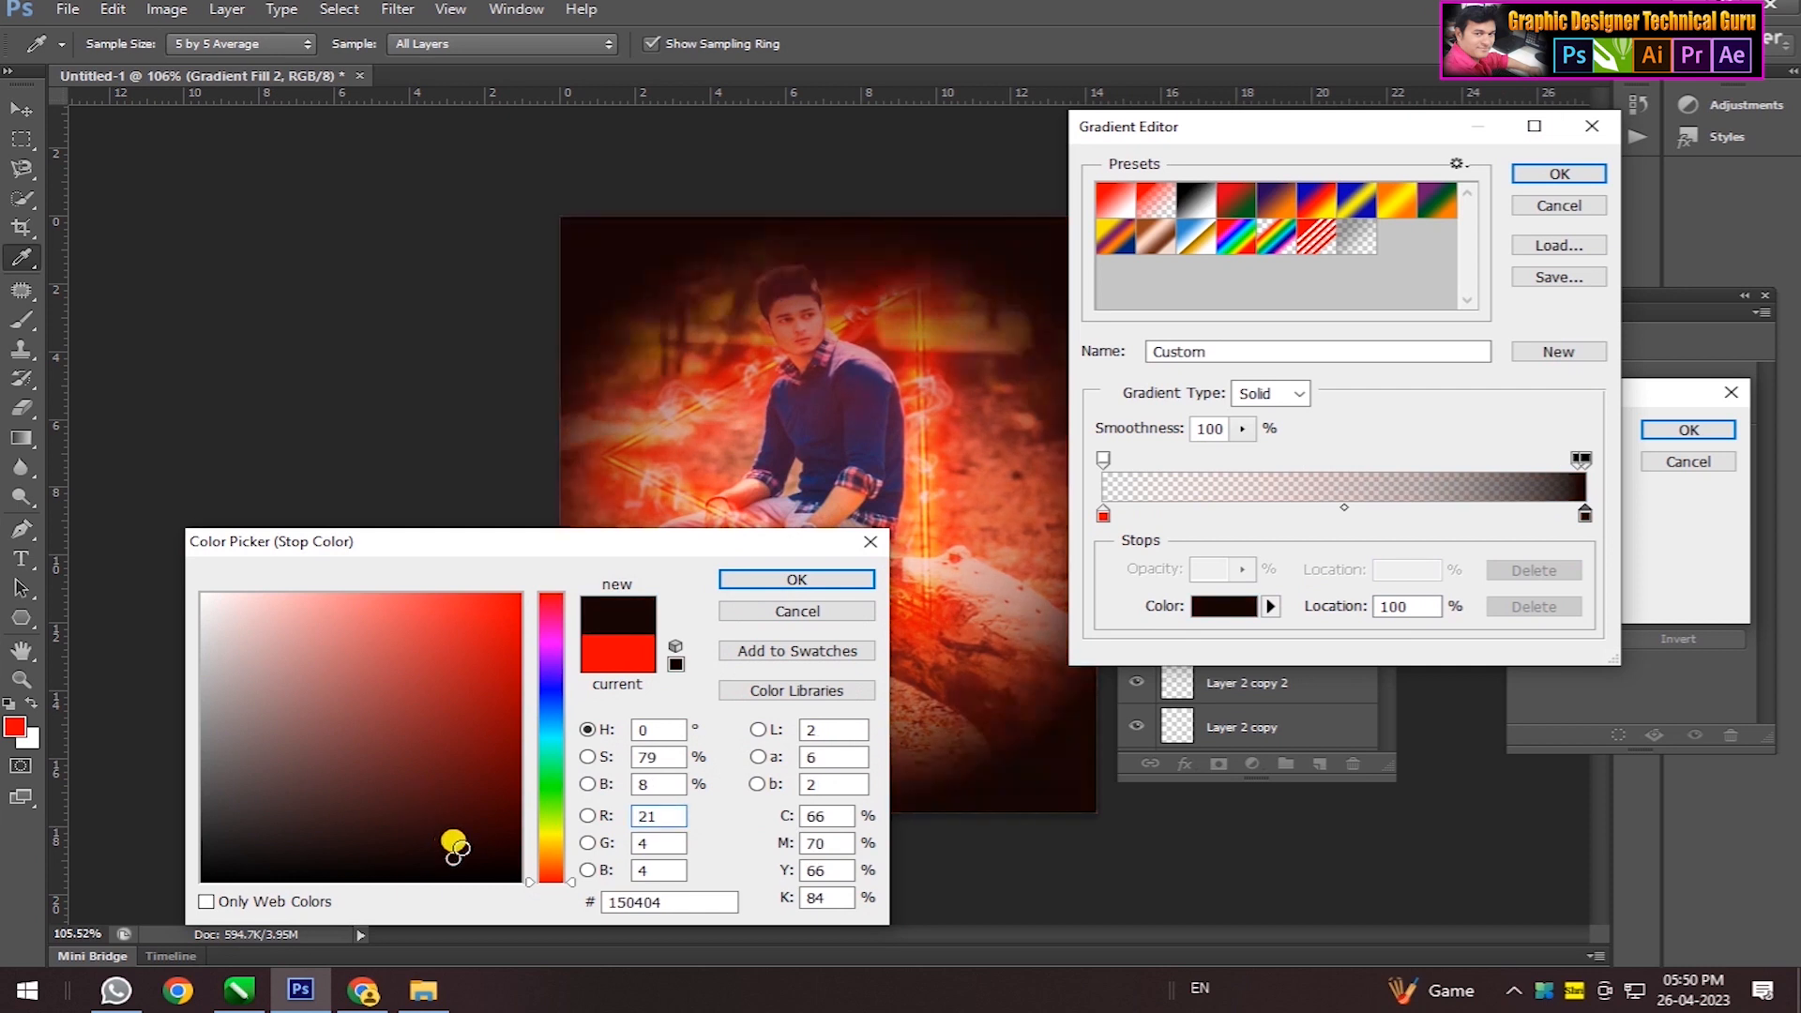
click(796, 580)
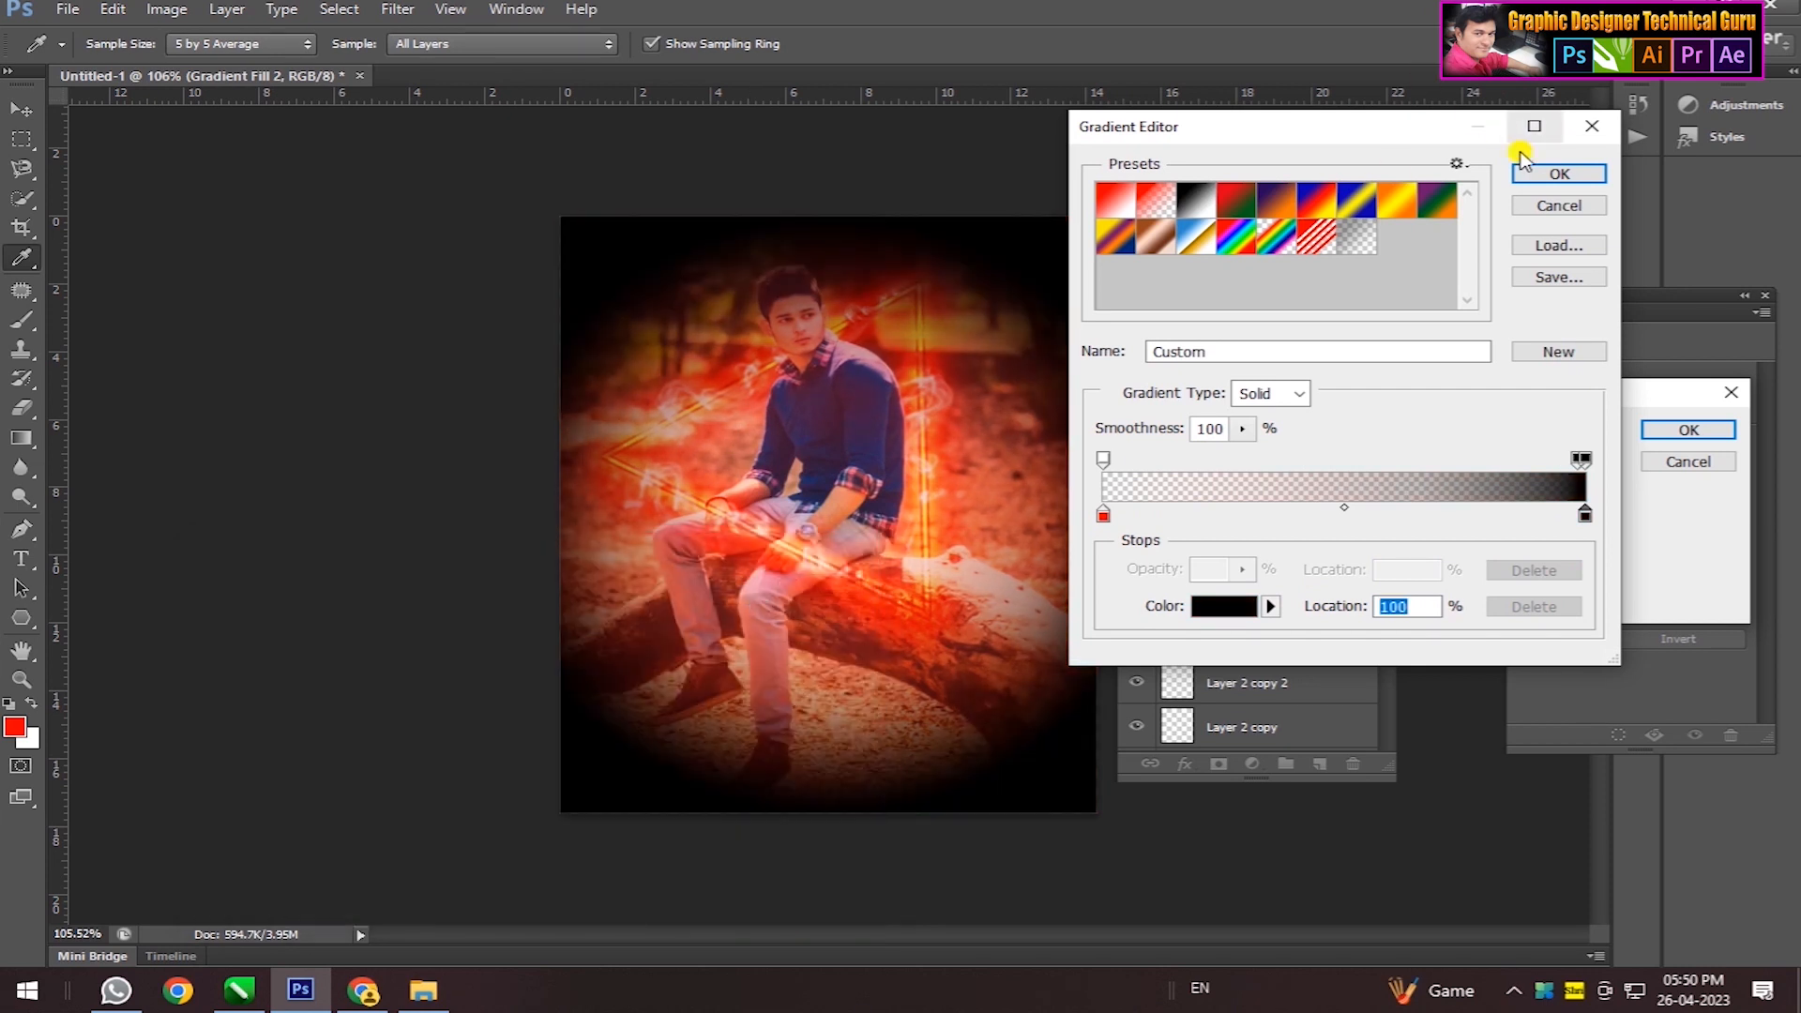
click(1548, 174)
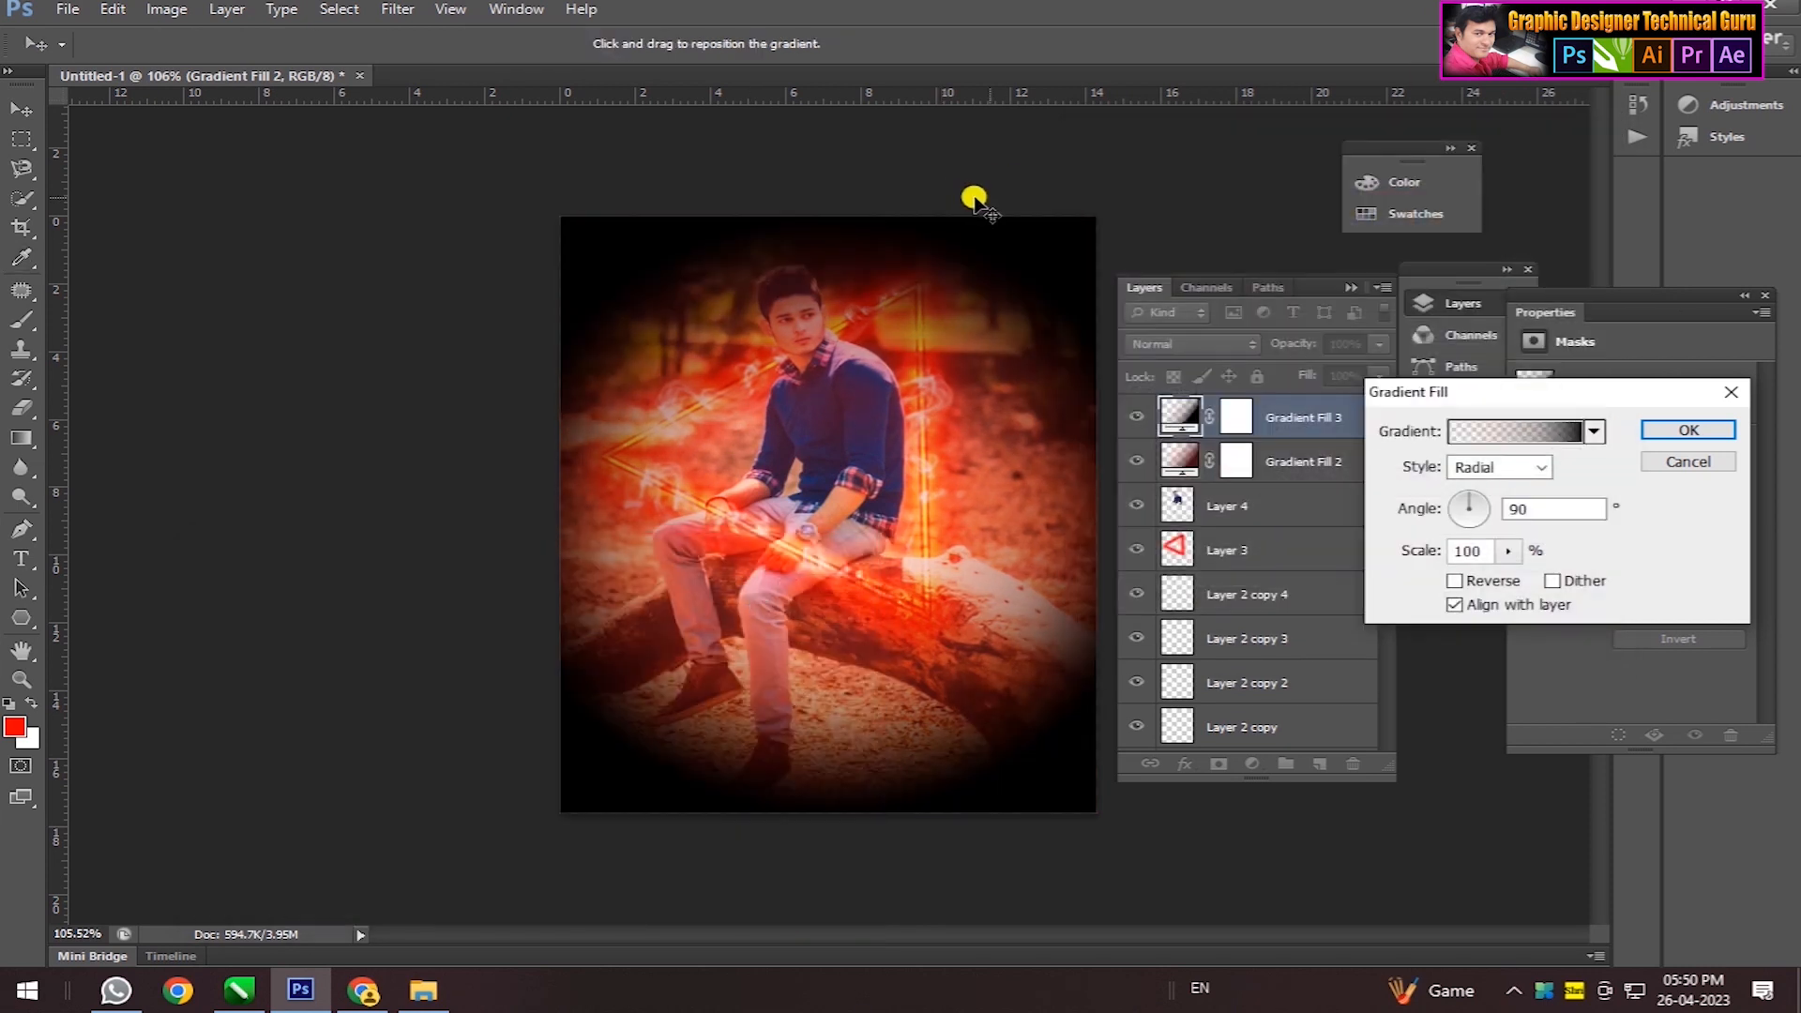
- Remove the extra opacity stop near the gradient's opaque end and accept the black vignette gradient fill
click(1588, 430)
drag(1572, 466, 1454, 469)
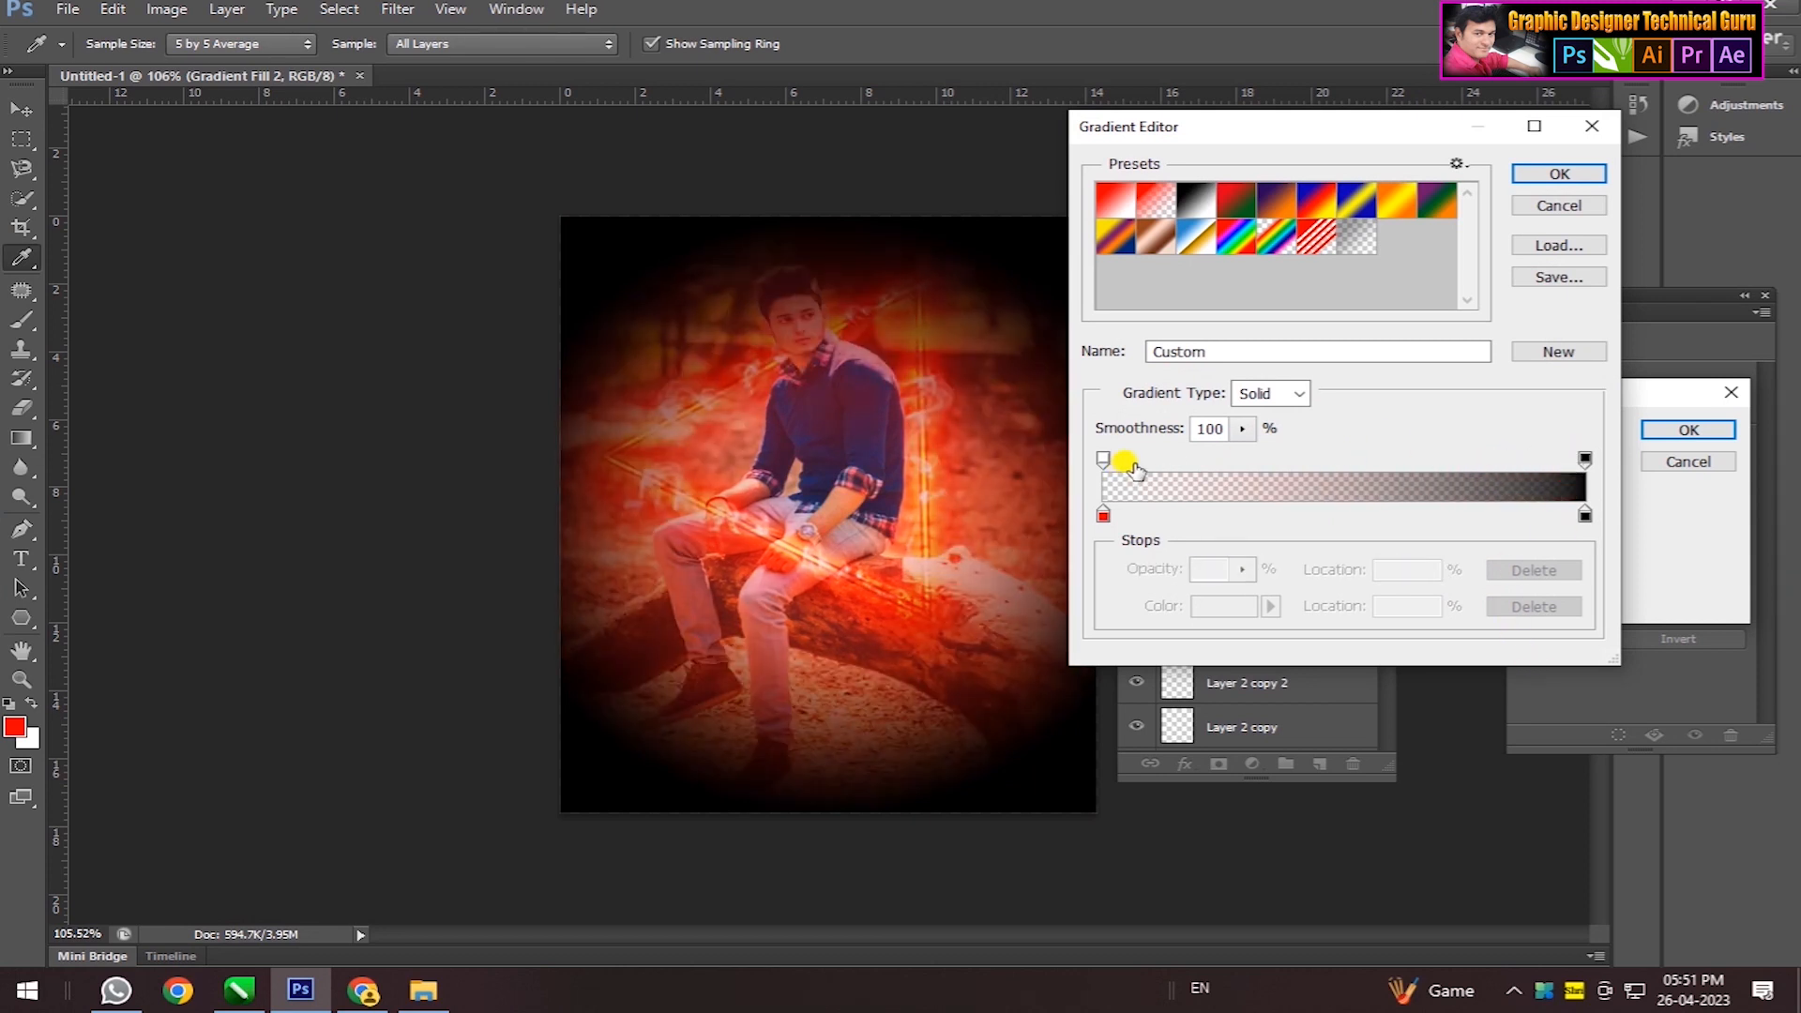
click(1585, 173)
click(1693, 428)
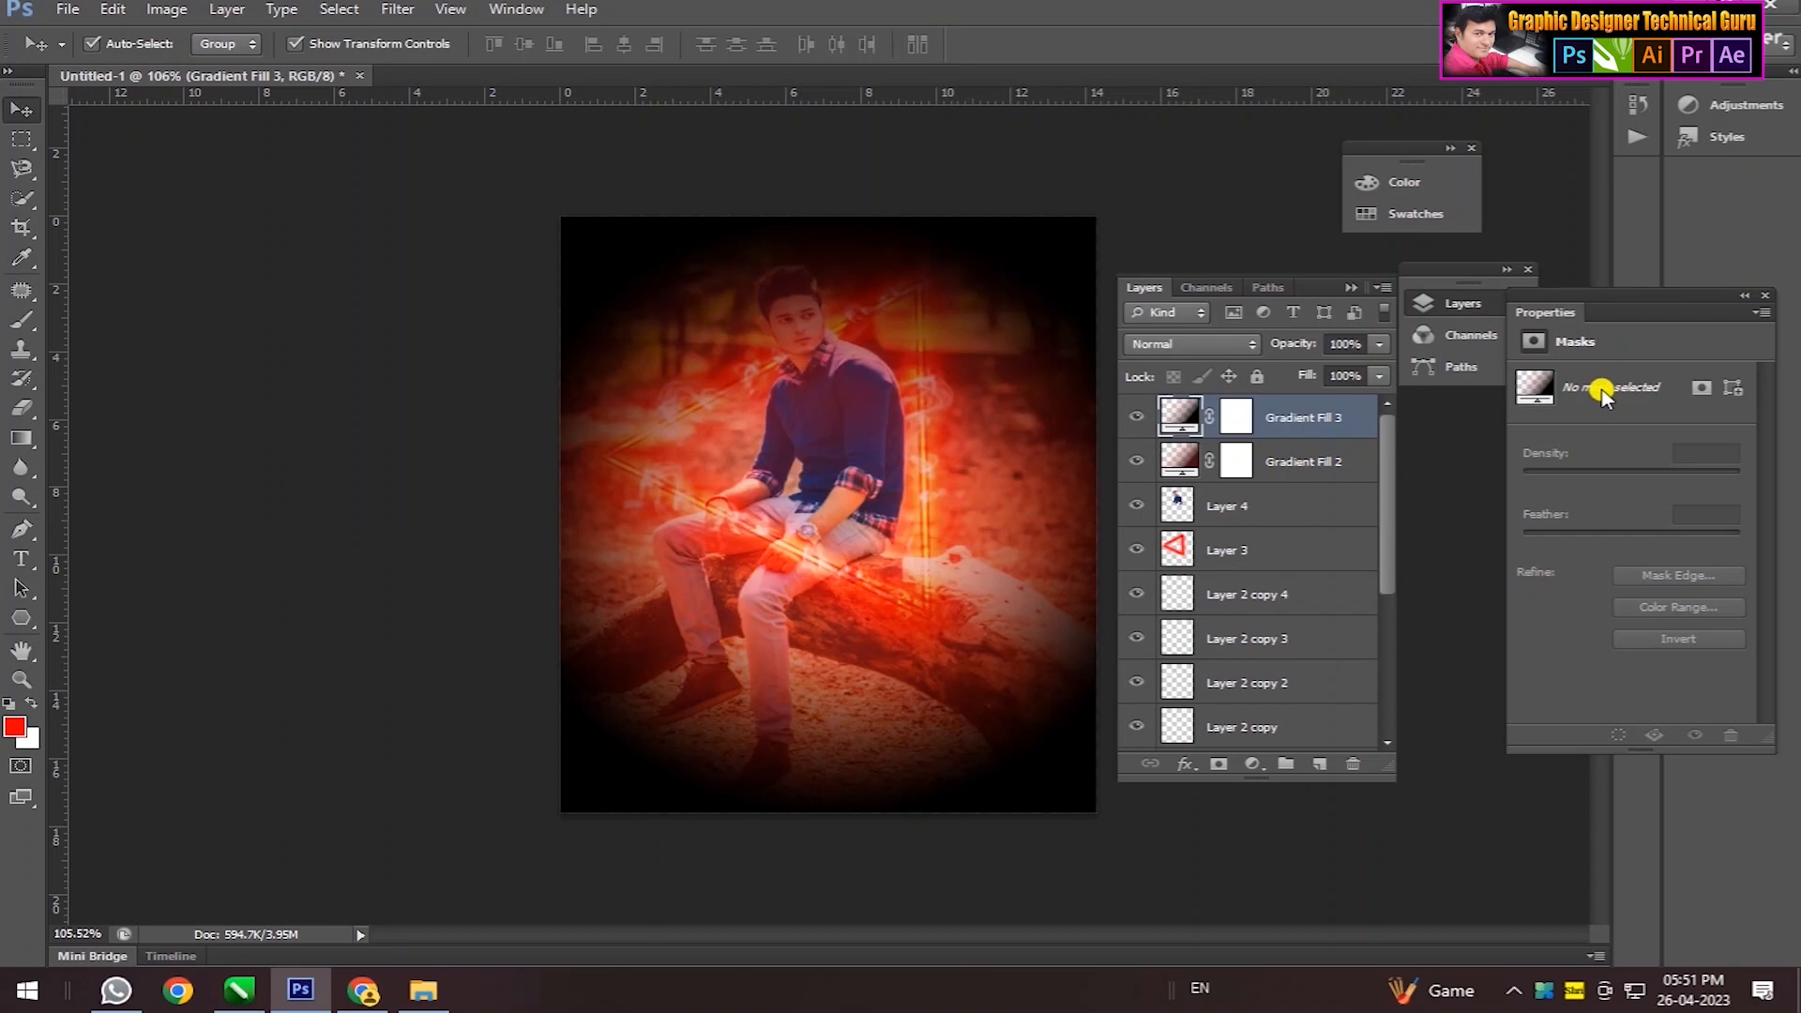
- Set the Gradient Fill 3 layer's blend mode to Darker Color and its opacity to 75%
click(1210, 344)
click(1194, 368)
scroll(1203, 345, down, 4)
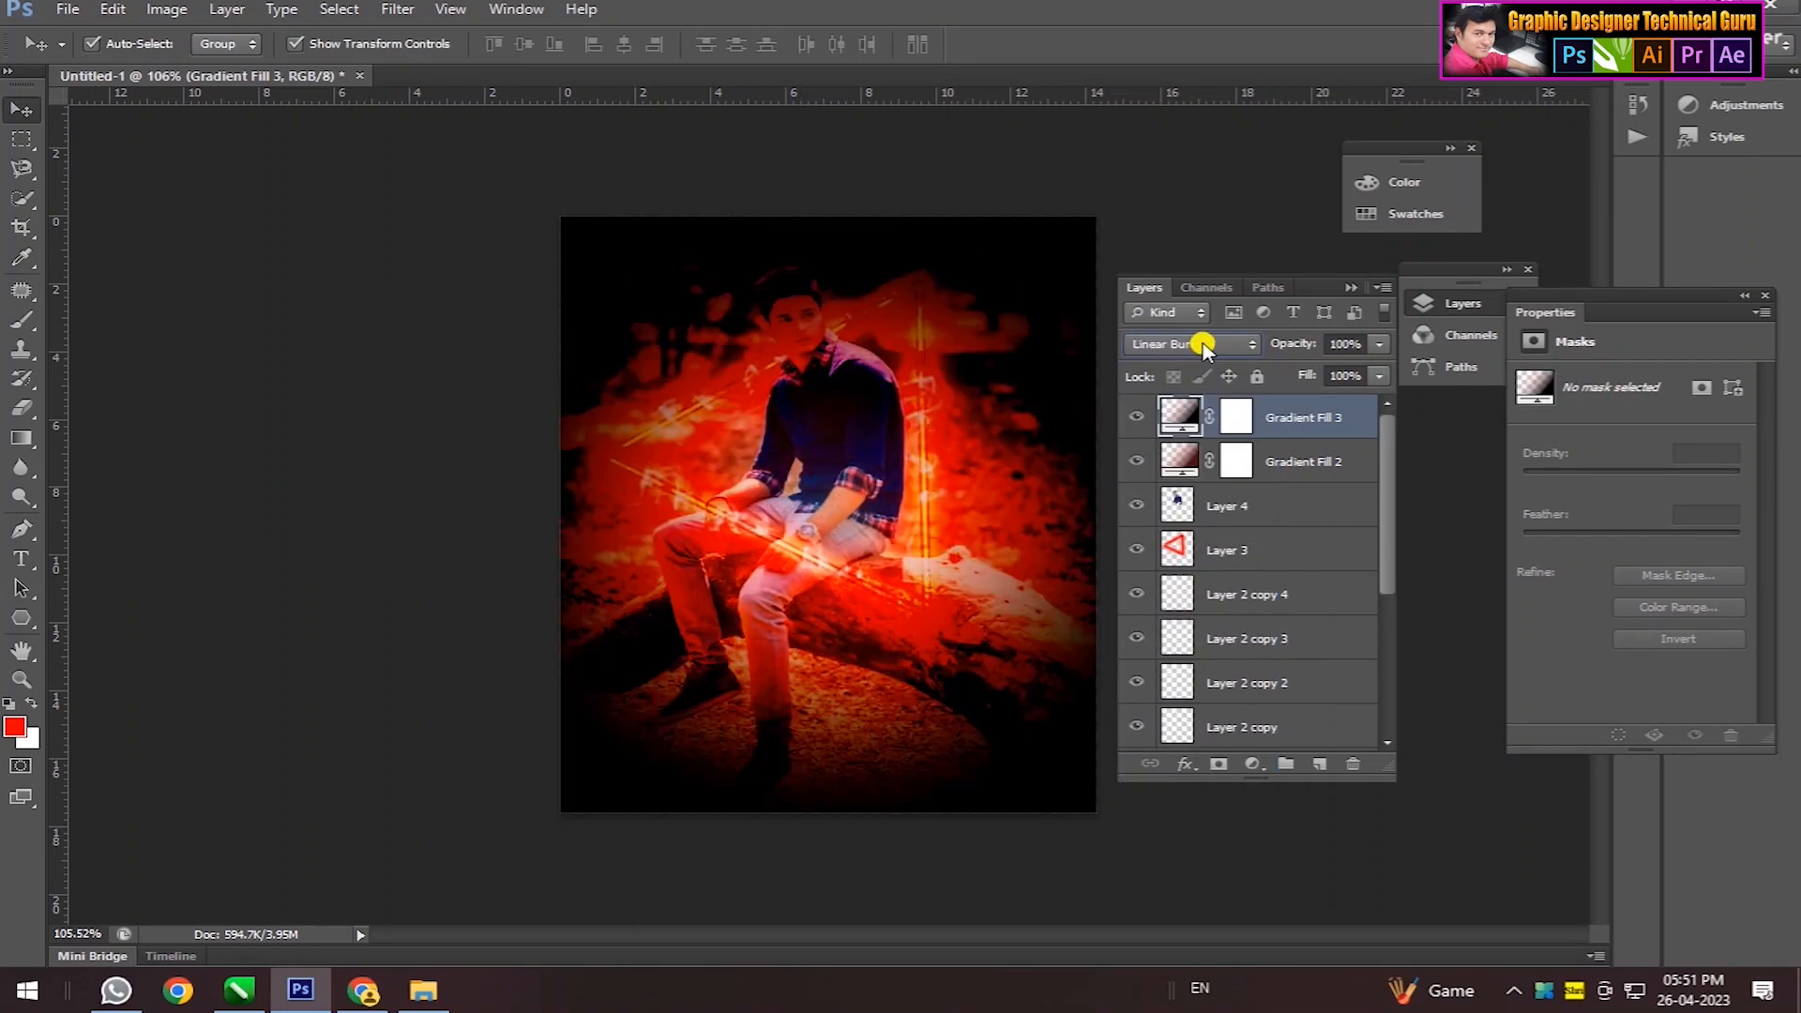
scroll(1203, 345, down, 2)
scroll(1203, 346, up, 1)
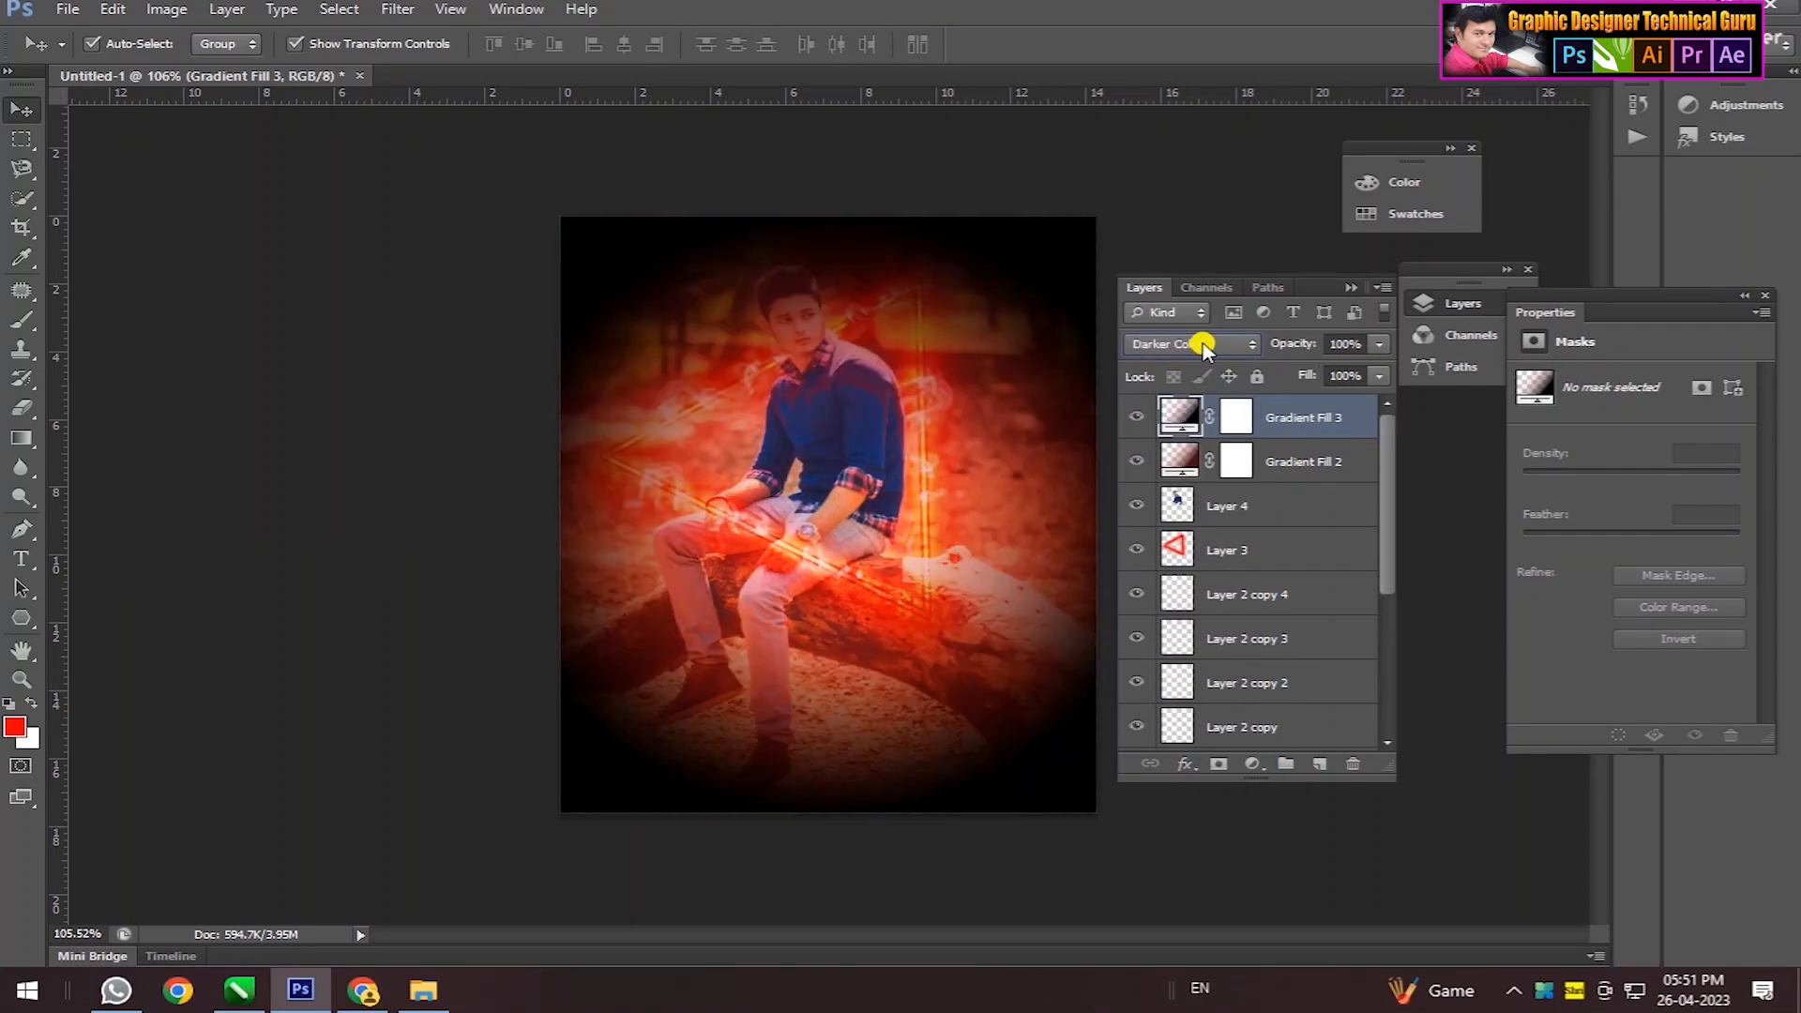
click(1371, 345)
drag(1302, 369, 1348, 382)
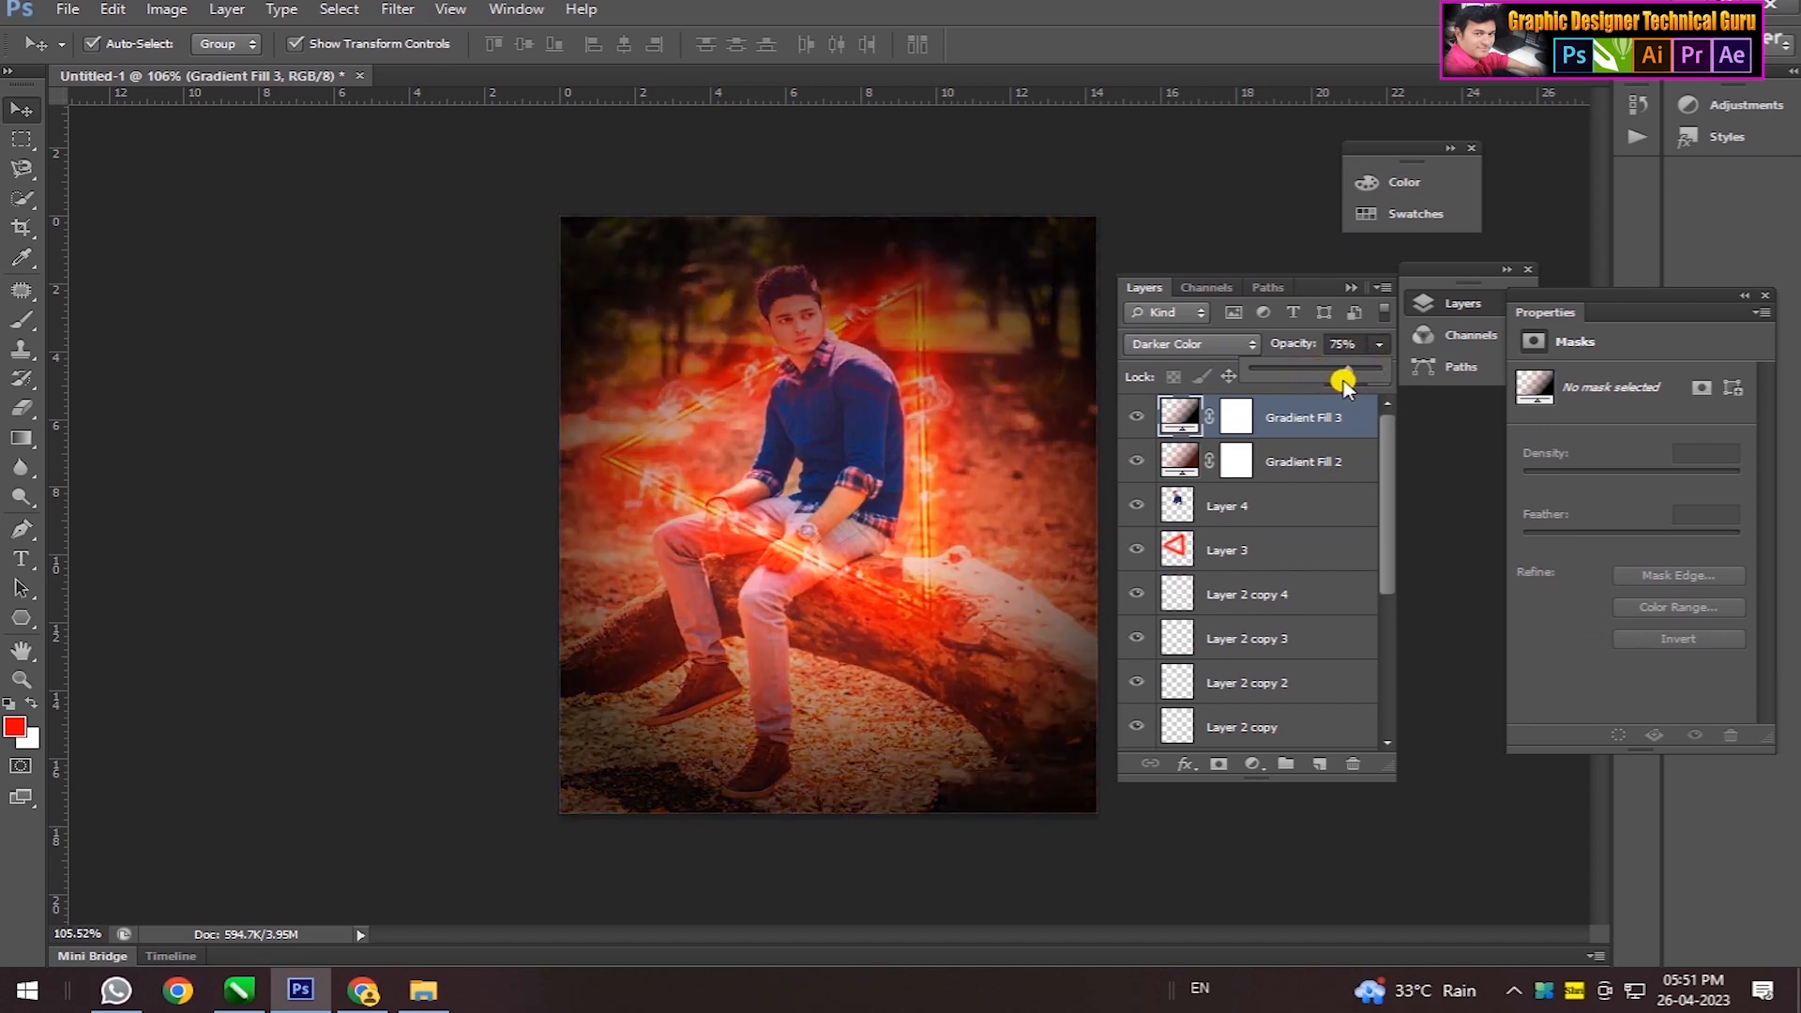
- Target the Gradient Fill 3 layer mask with the Eraser and enlarge its brush to 80 px
click(21, 408)
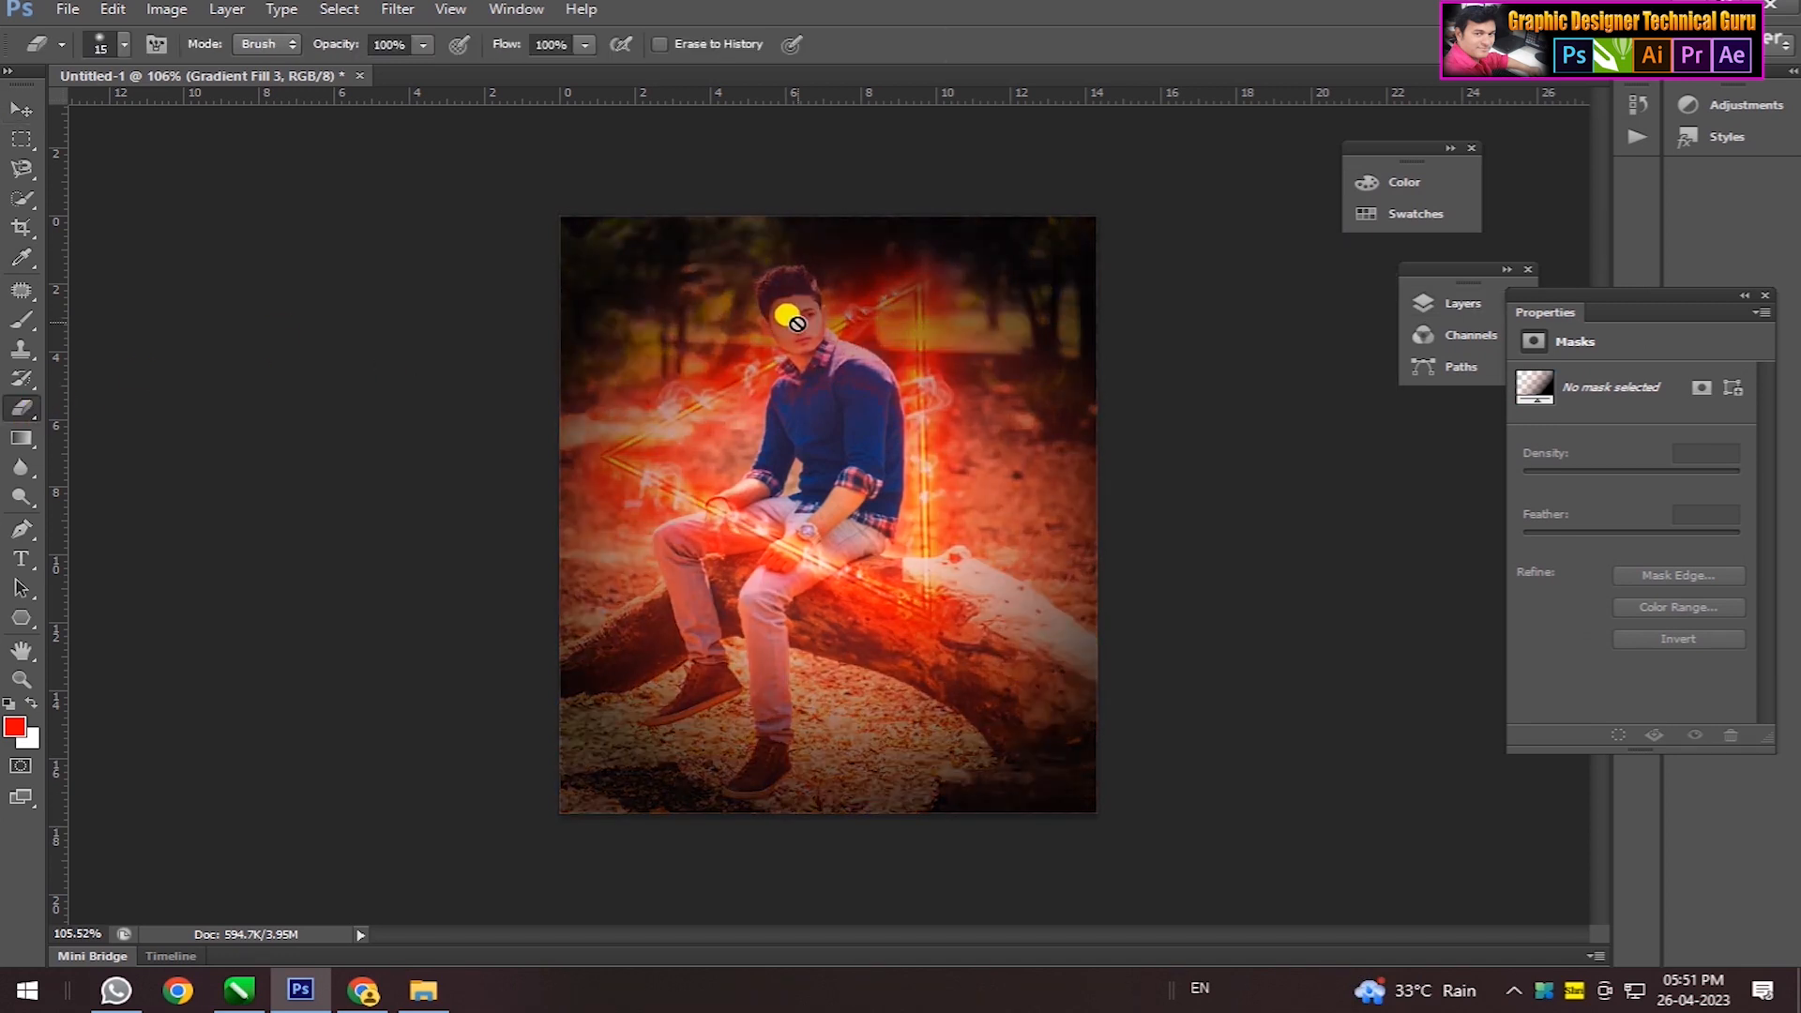
click(1423, 303)
click(1235, 416)
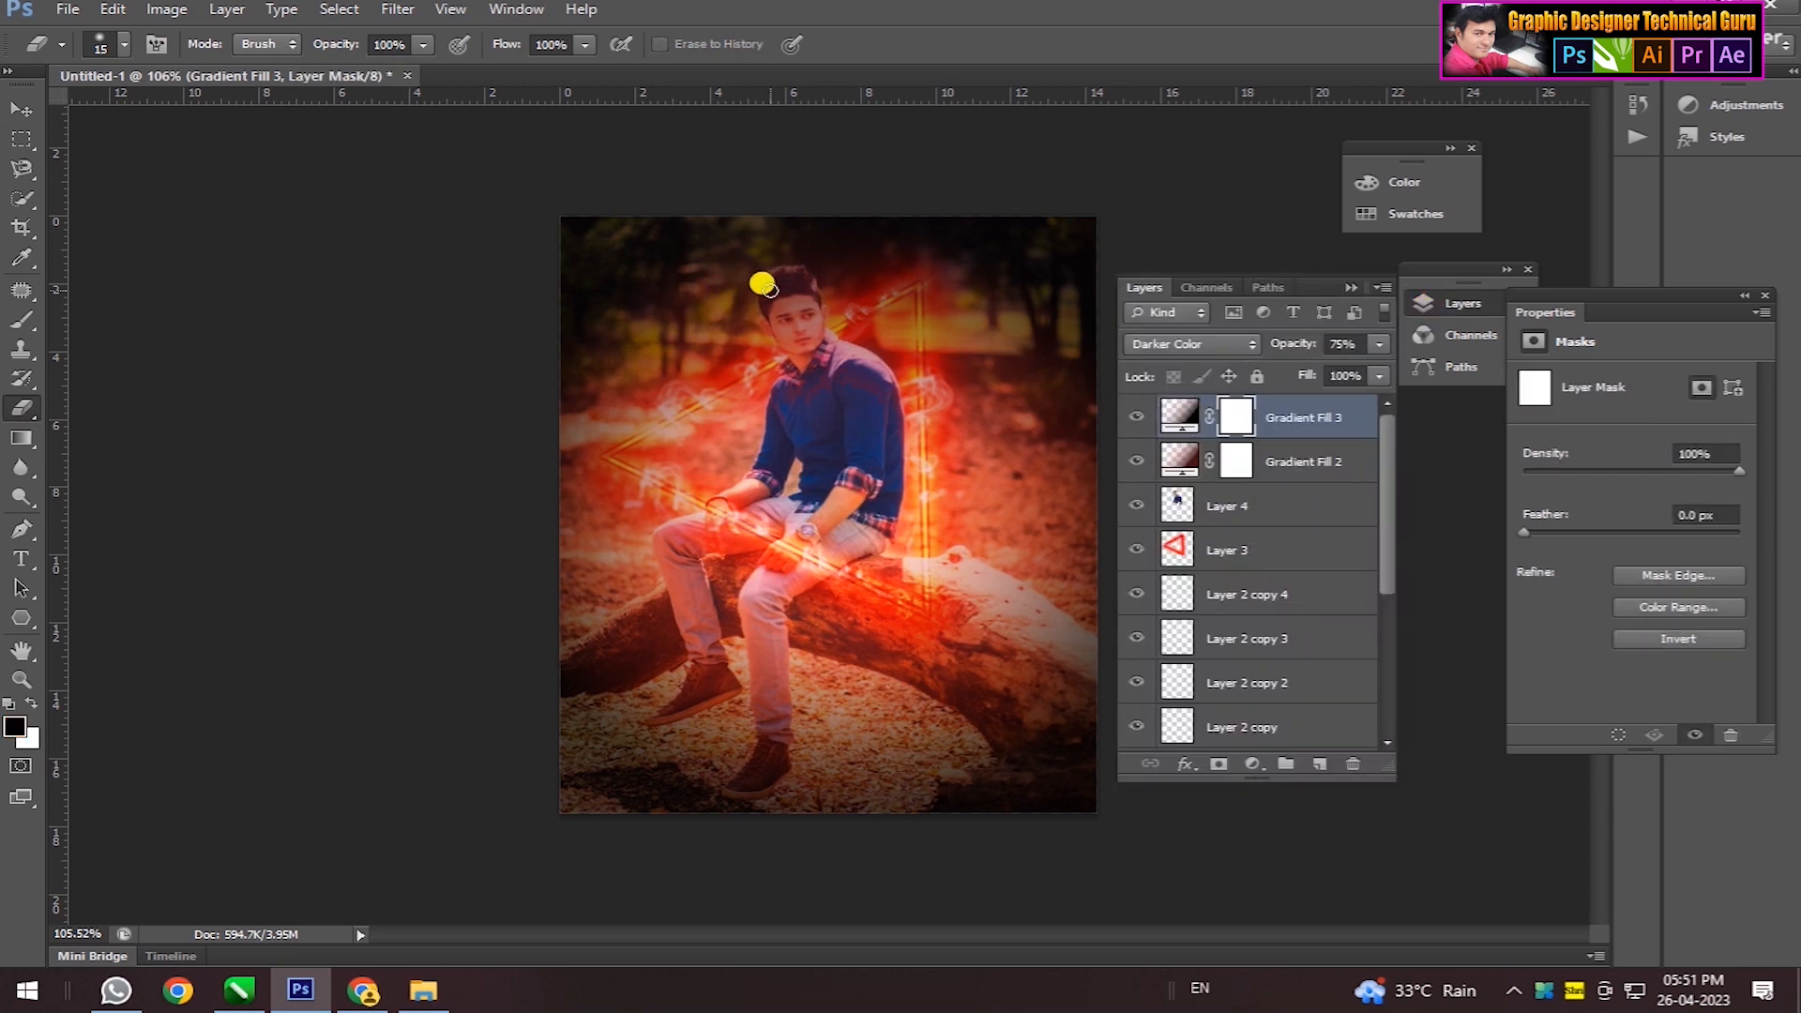
key(bracketright)
key(bracketright)
key(bracketright)
key(bracketright)
- Try erasing the Color Lookup 1 layer mask over the man's head
click(1423, 303)
click(1179, 460)
click(1235, 461)
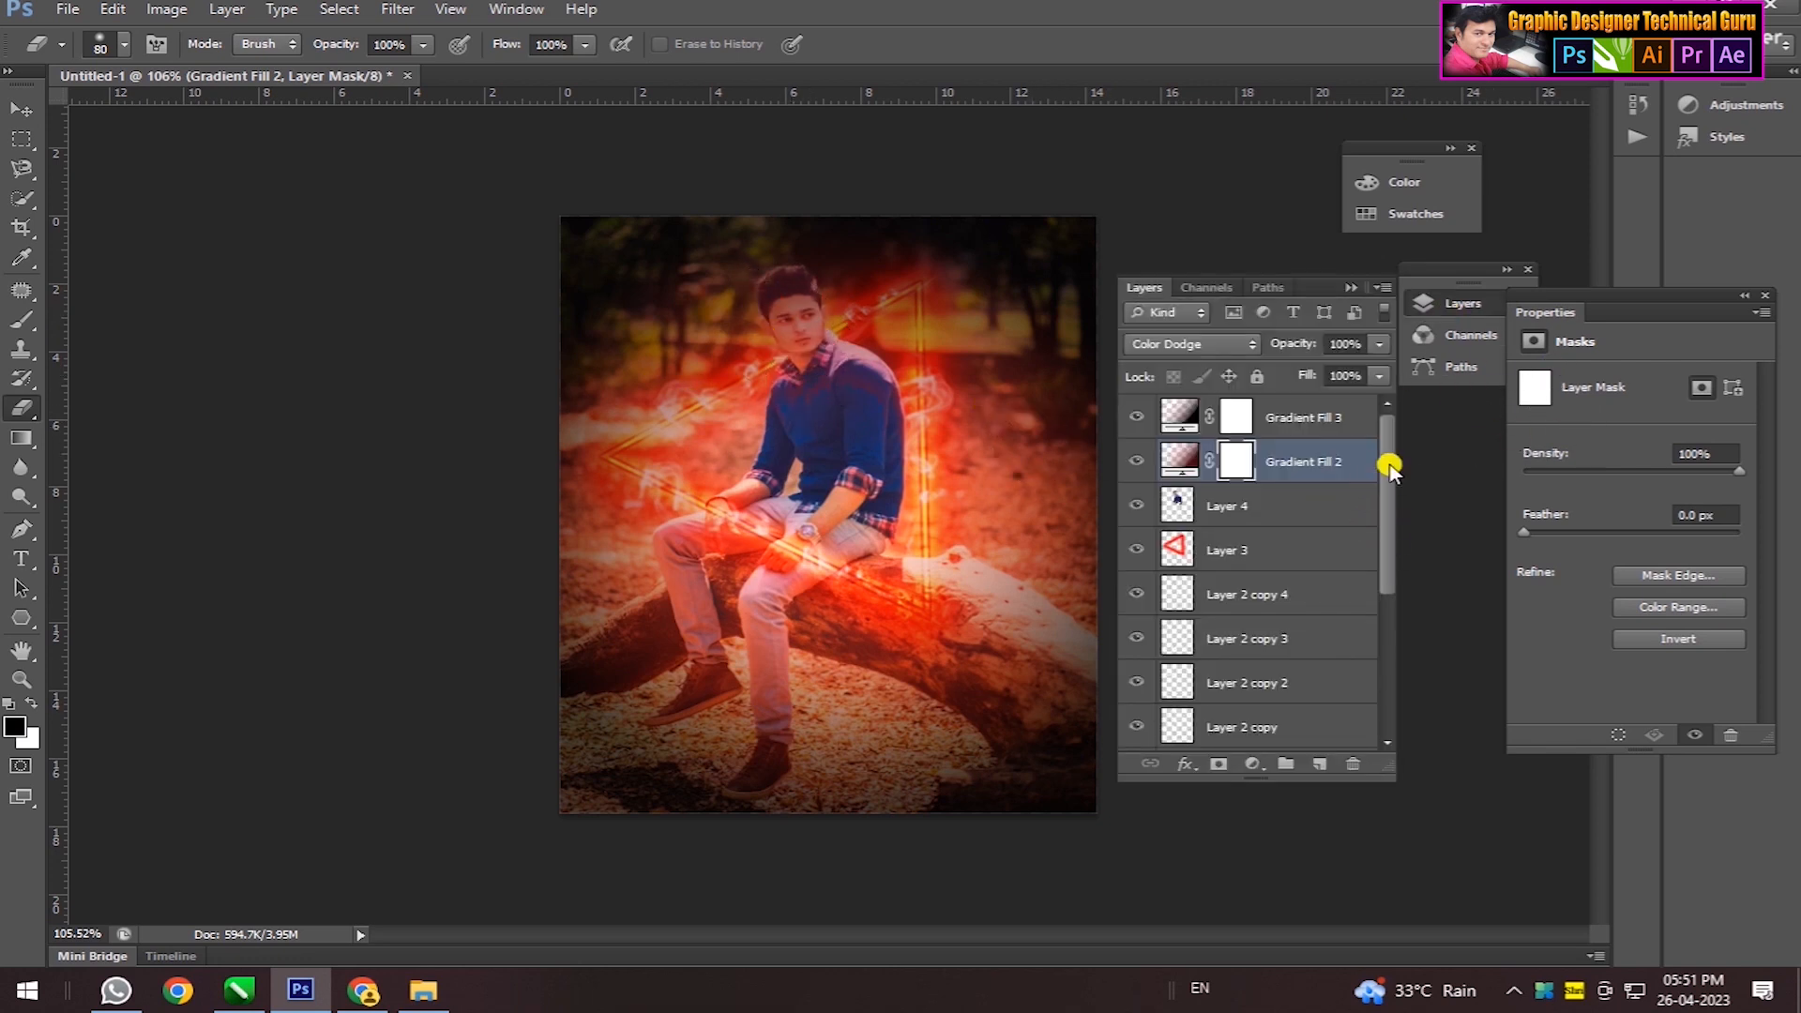
scroll(1375, 485, down, 6)
click(1310, 605)
click(770, 262)
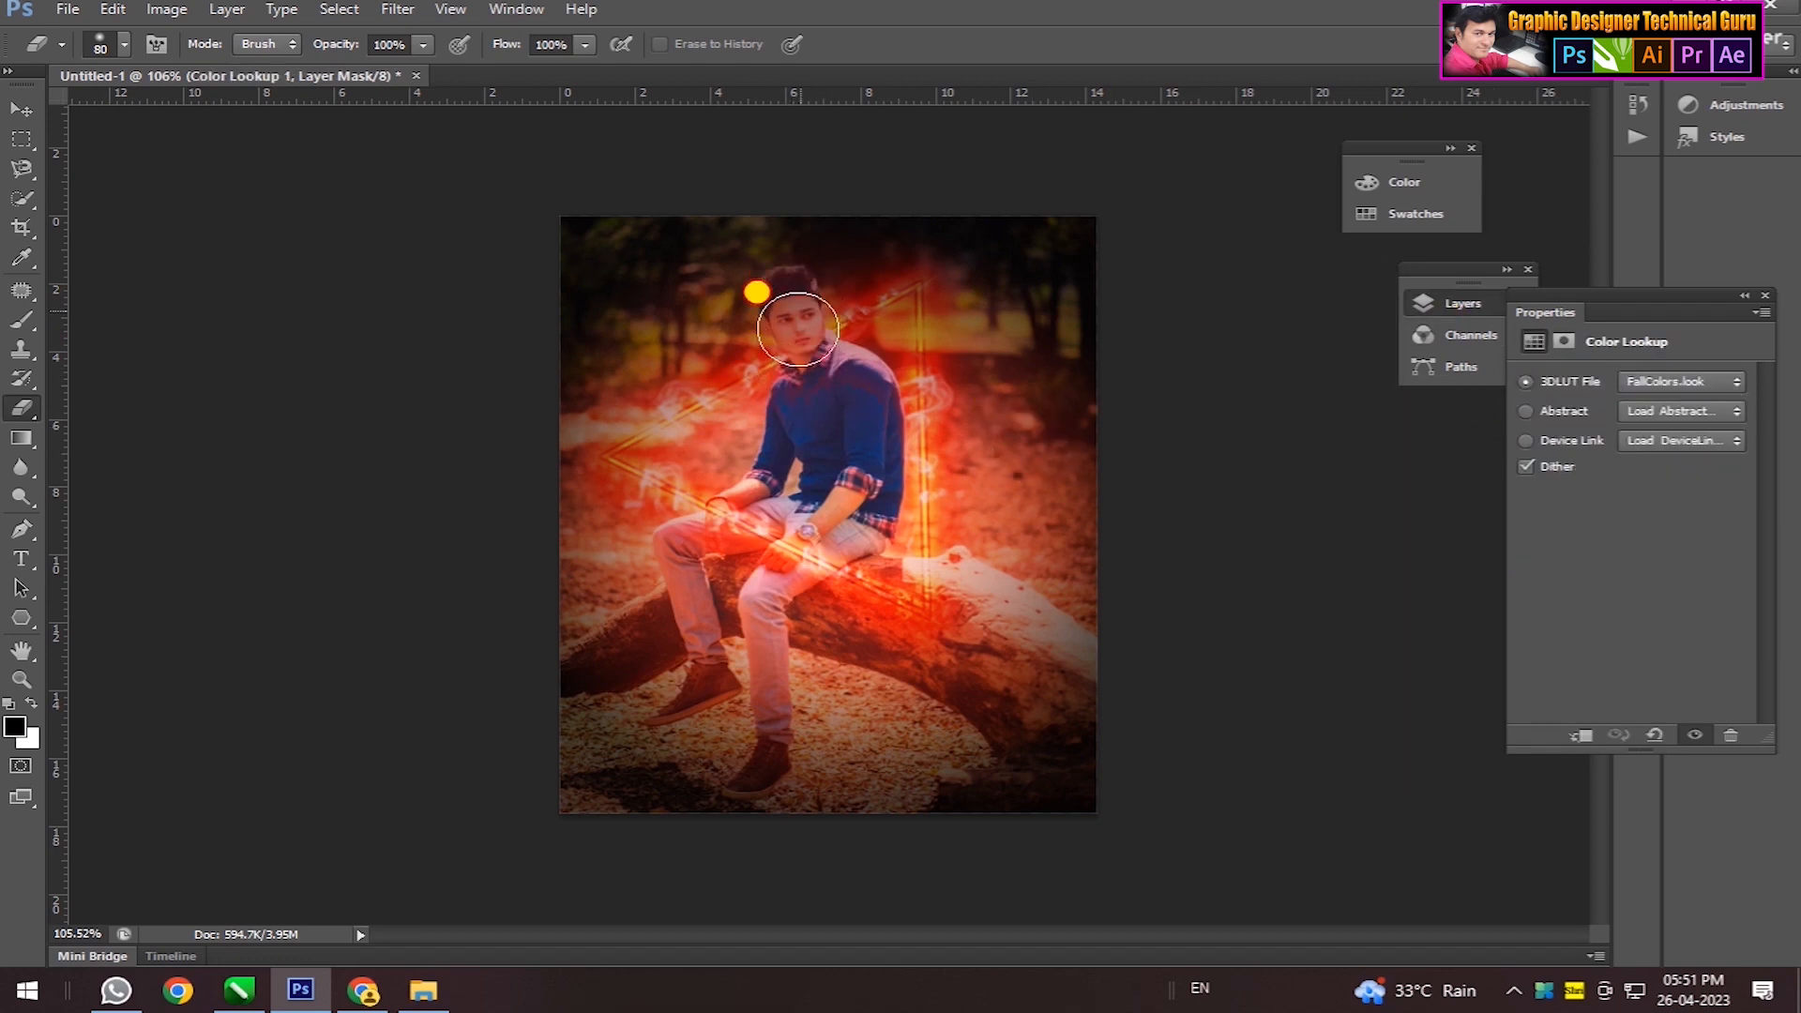
- Try erasing the Gradient Fill 1 layer mask beside the man's head
click(1425, 303)
click(1355, 630)
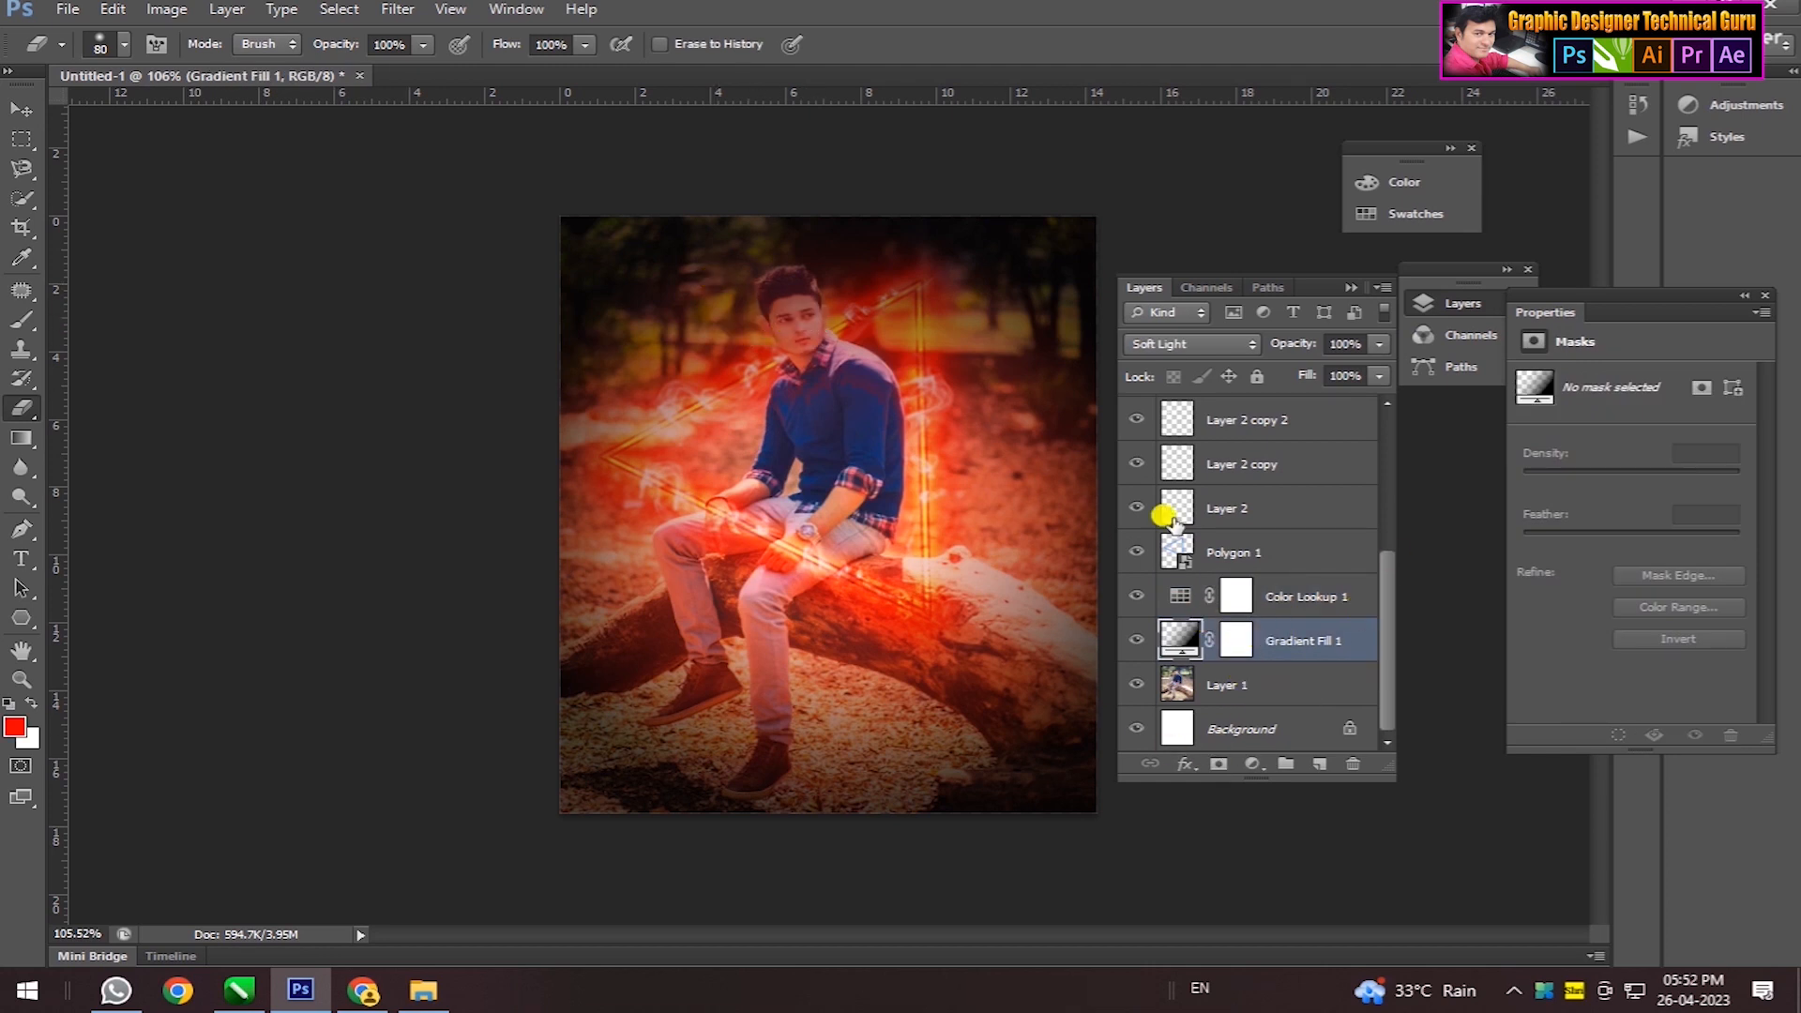
click(1236, 638)
click(746, 253)
click(1425, 303)
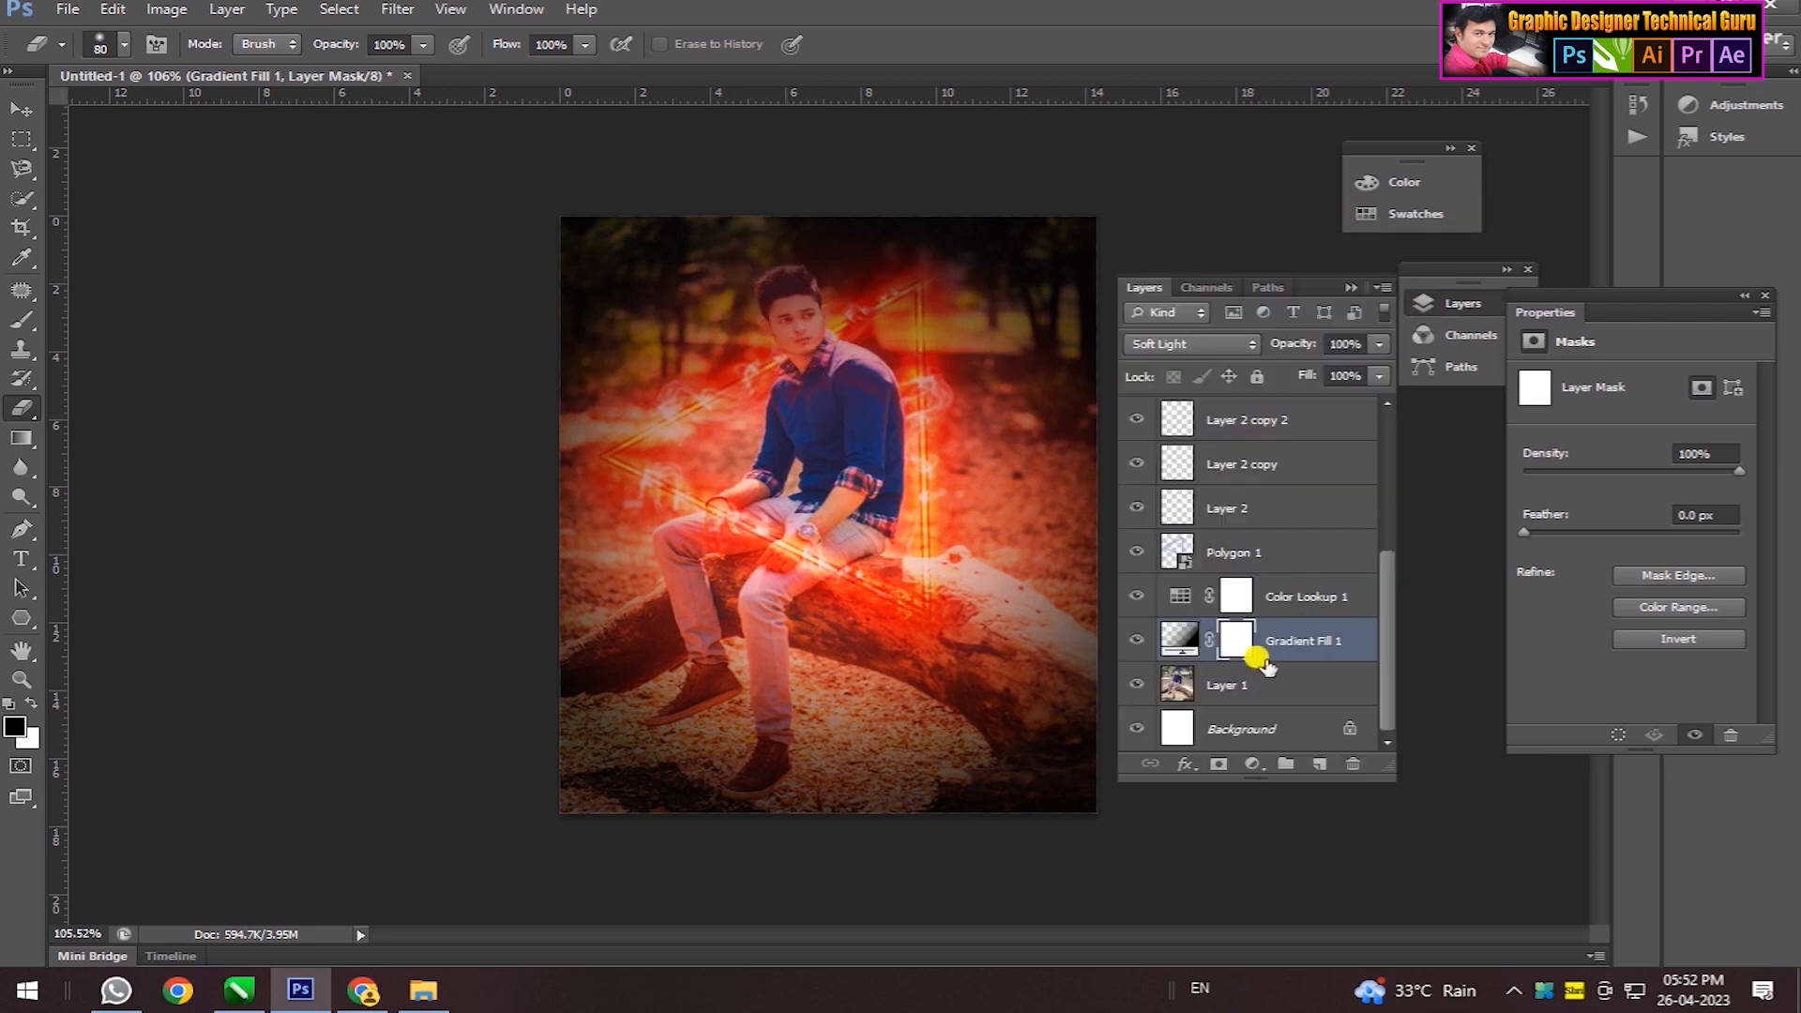
- Try erasing on the Polygon 1 layer around the neon triangle
click(1248, 562)
scroll(1271, 566, up, 3)
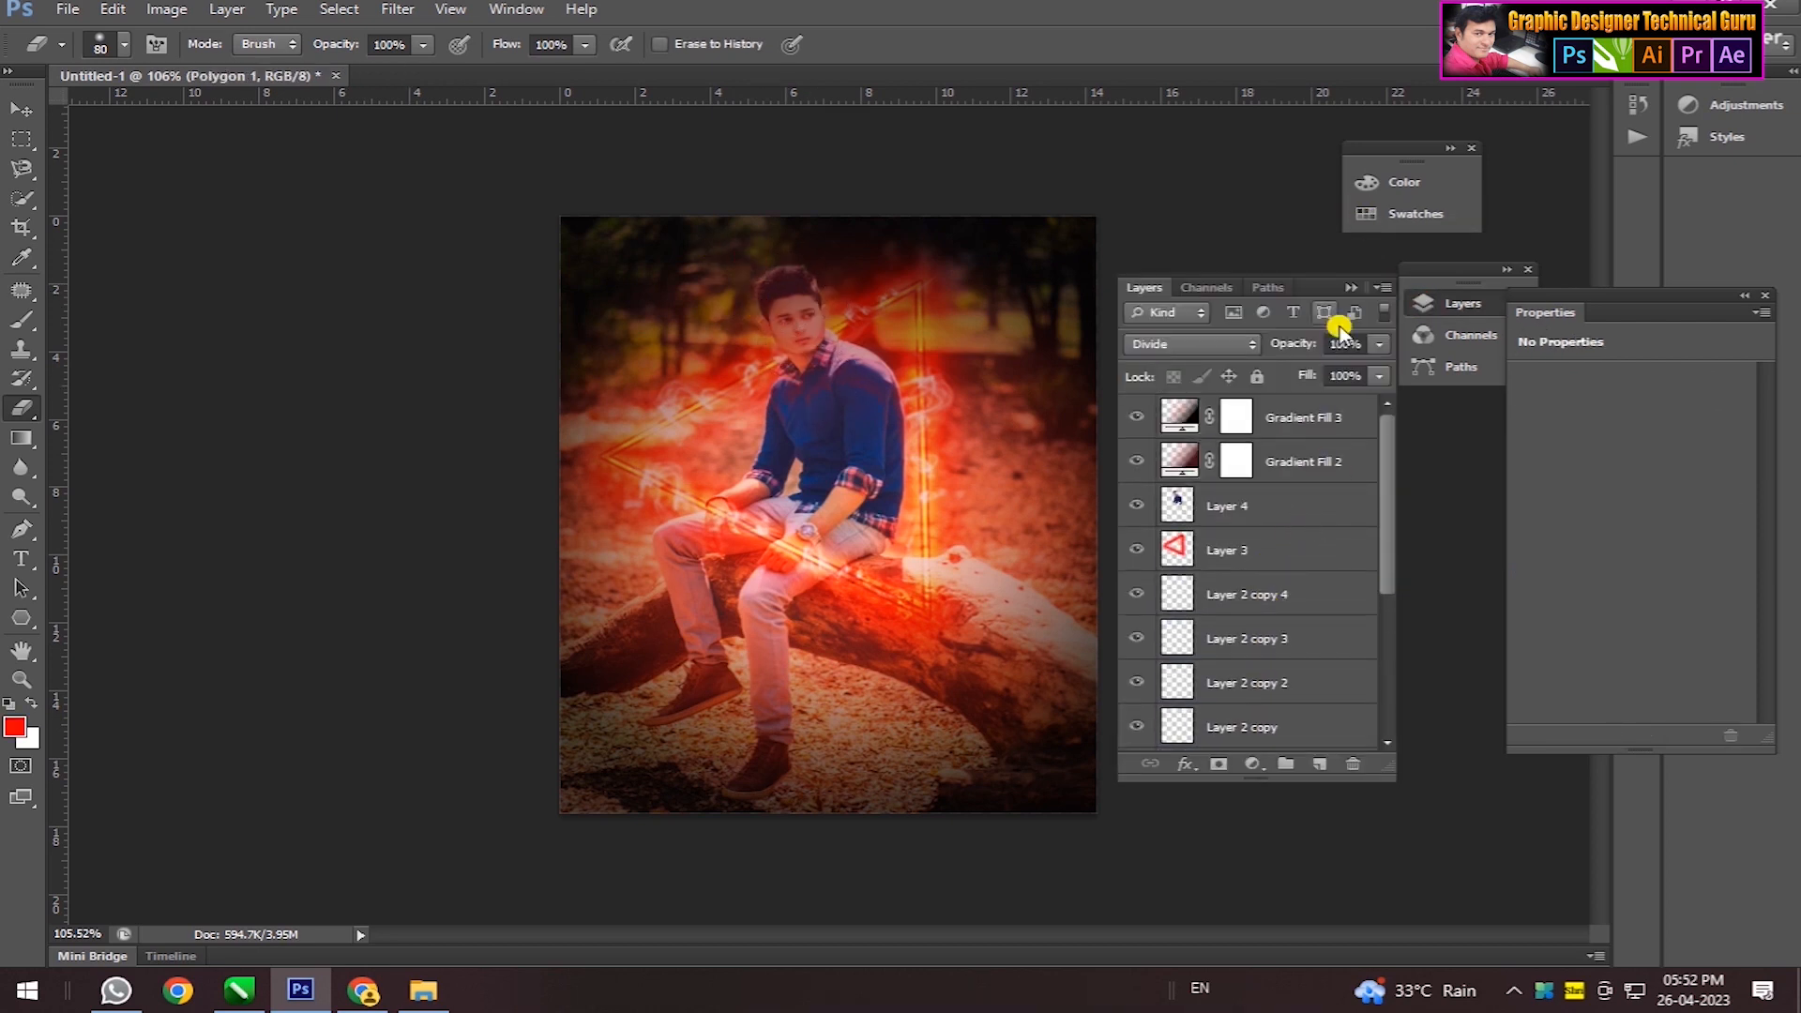
click(1334, 275)
click(1184, 228)
click(996, 384)
click(874, 377)
click(1020, 270)
click(949, 383)
click(887, 377)
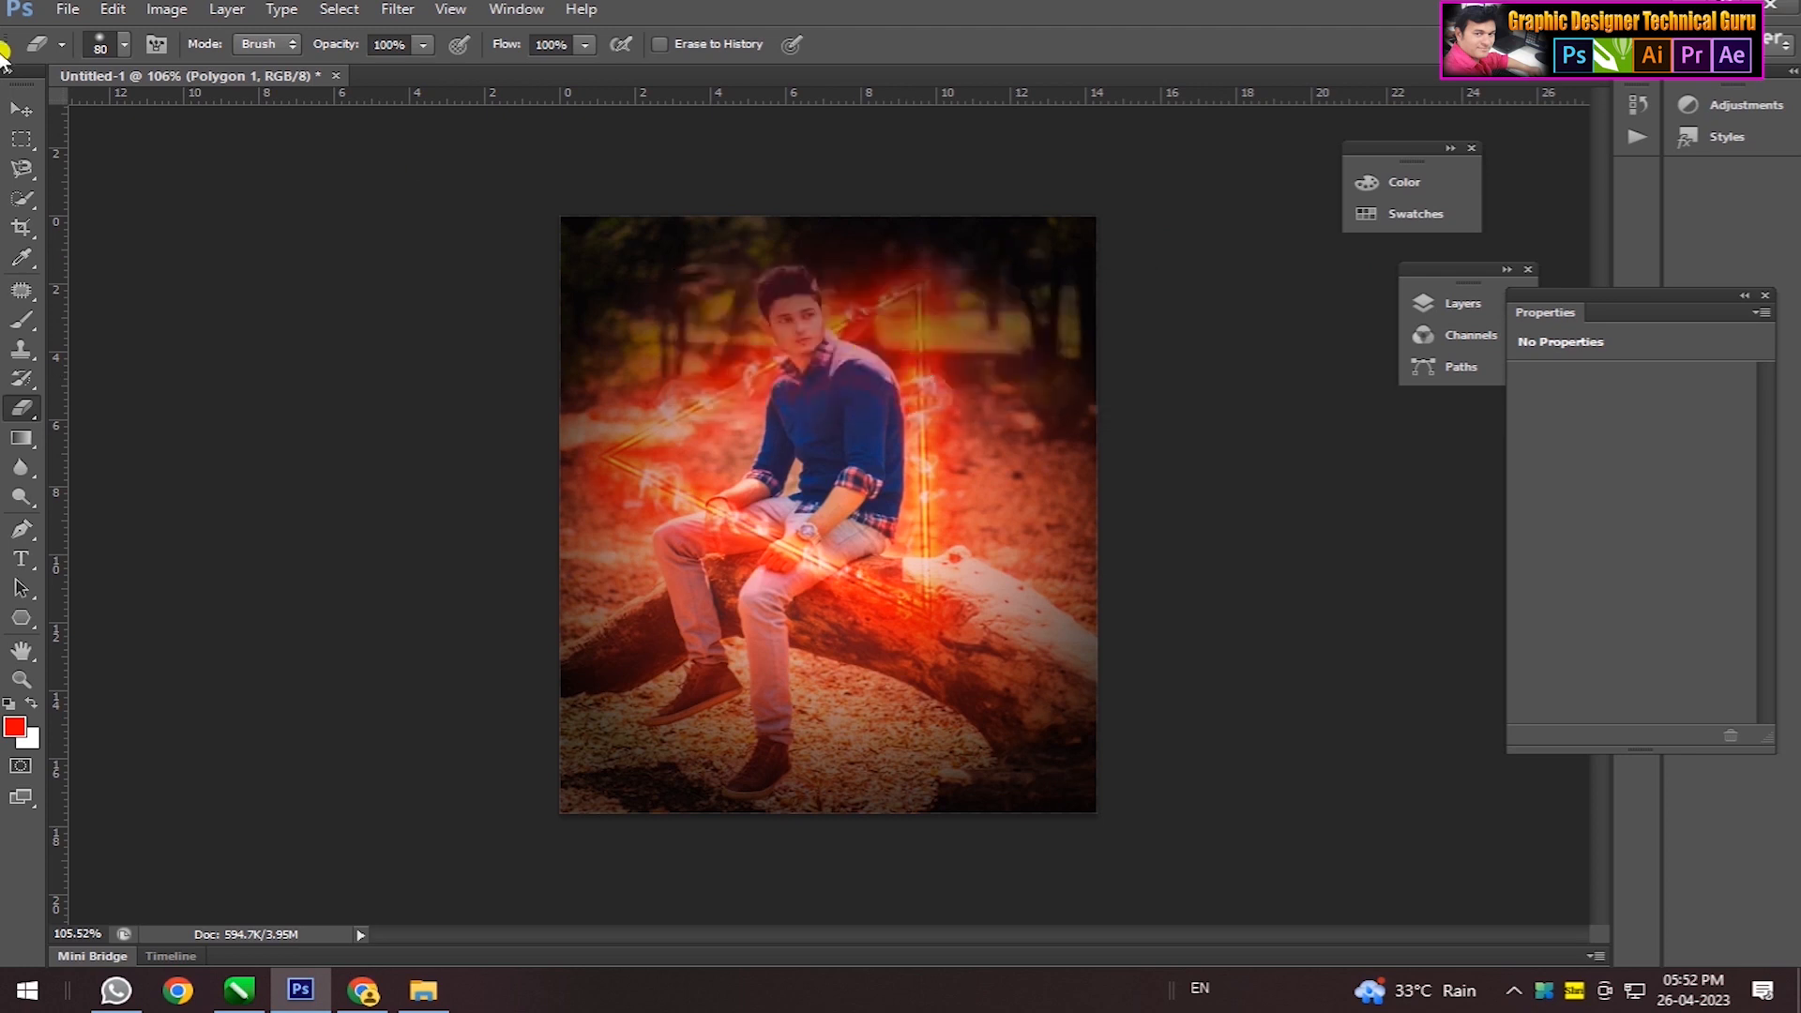
- Deselect all layers with the Move tool active and change the area around the canvas to black
click(21, 110)
click(491, 189)
click(1058, 266)
click(1268, 498)
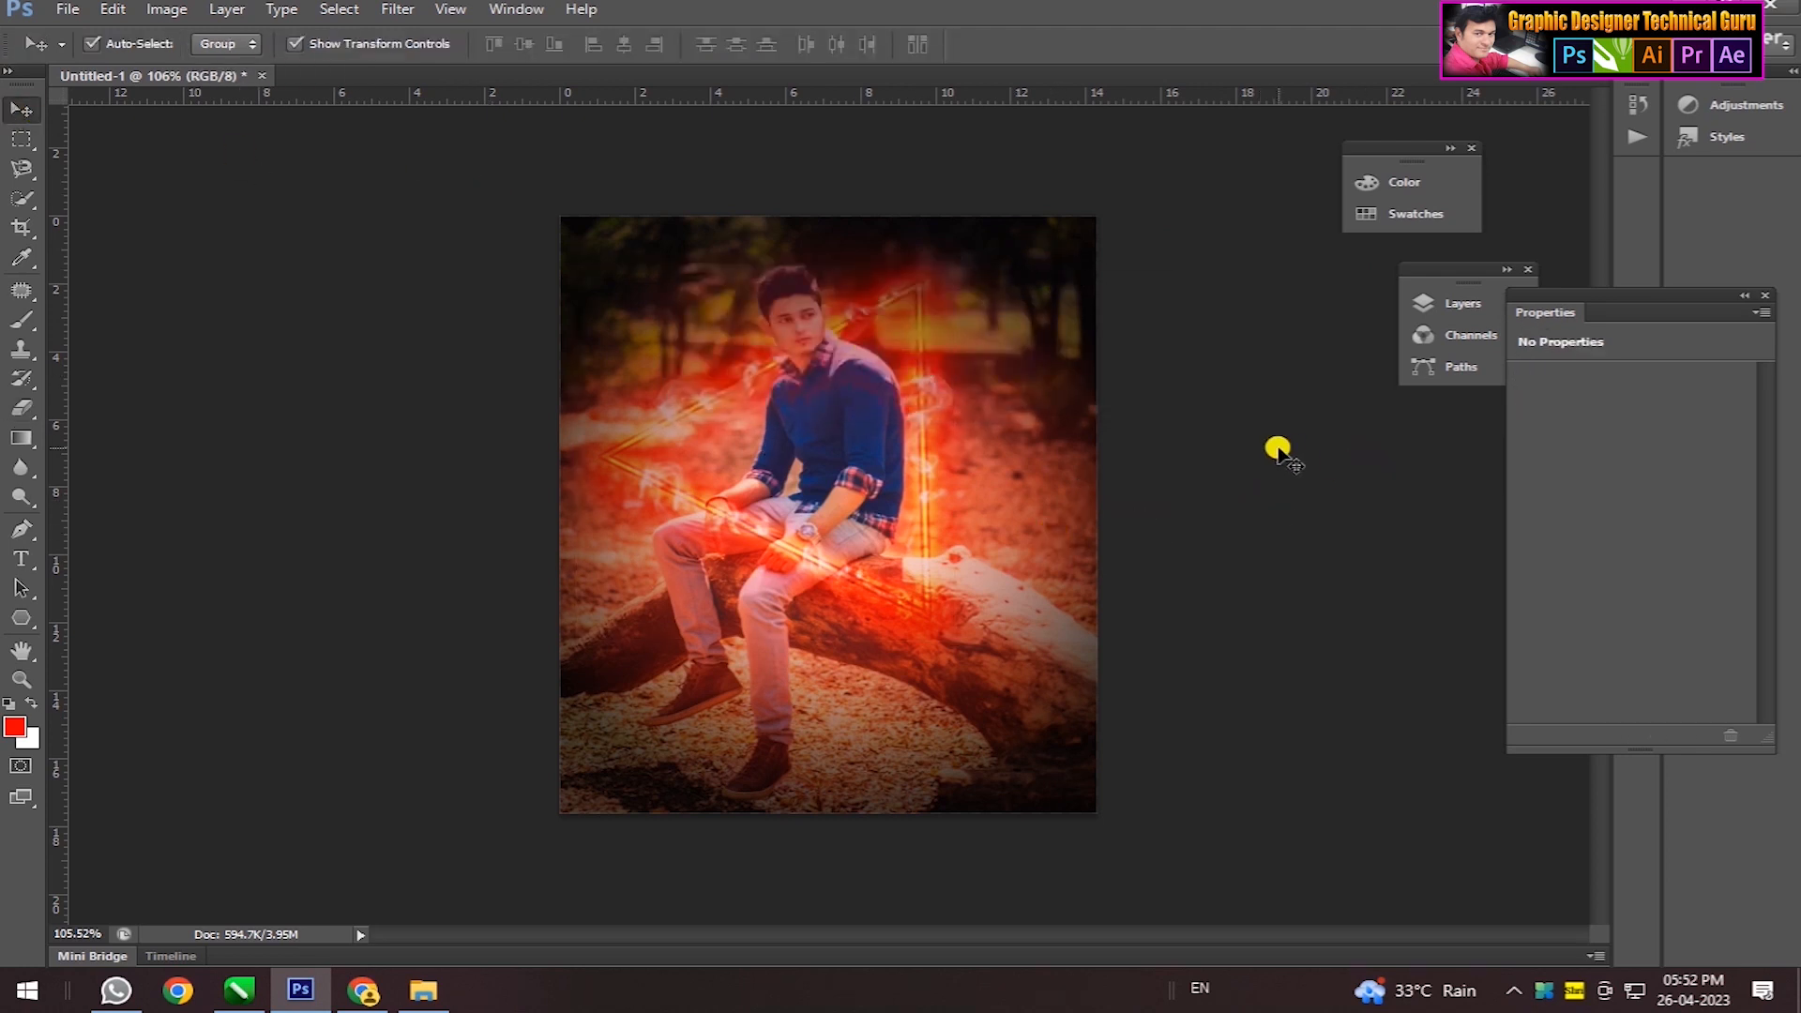
right_click(407, 296)
click(474, 347)
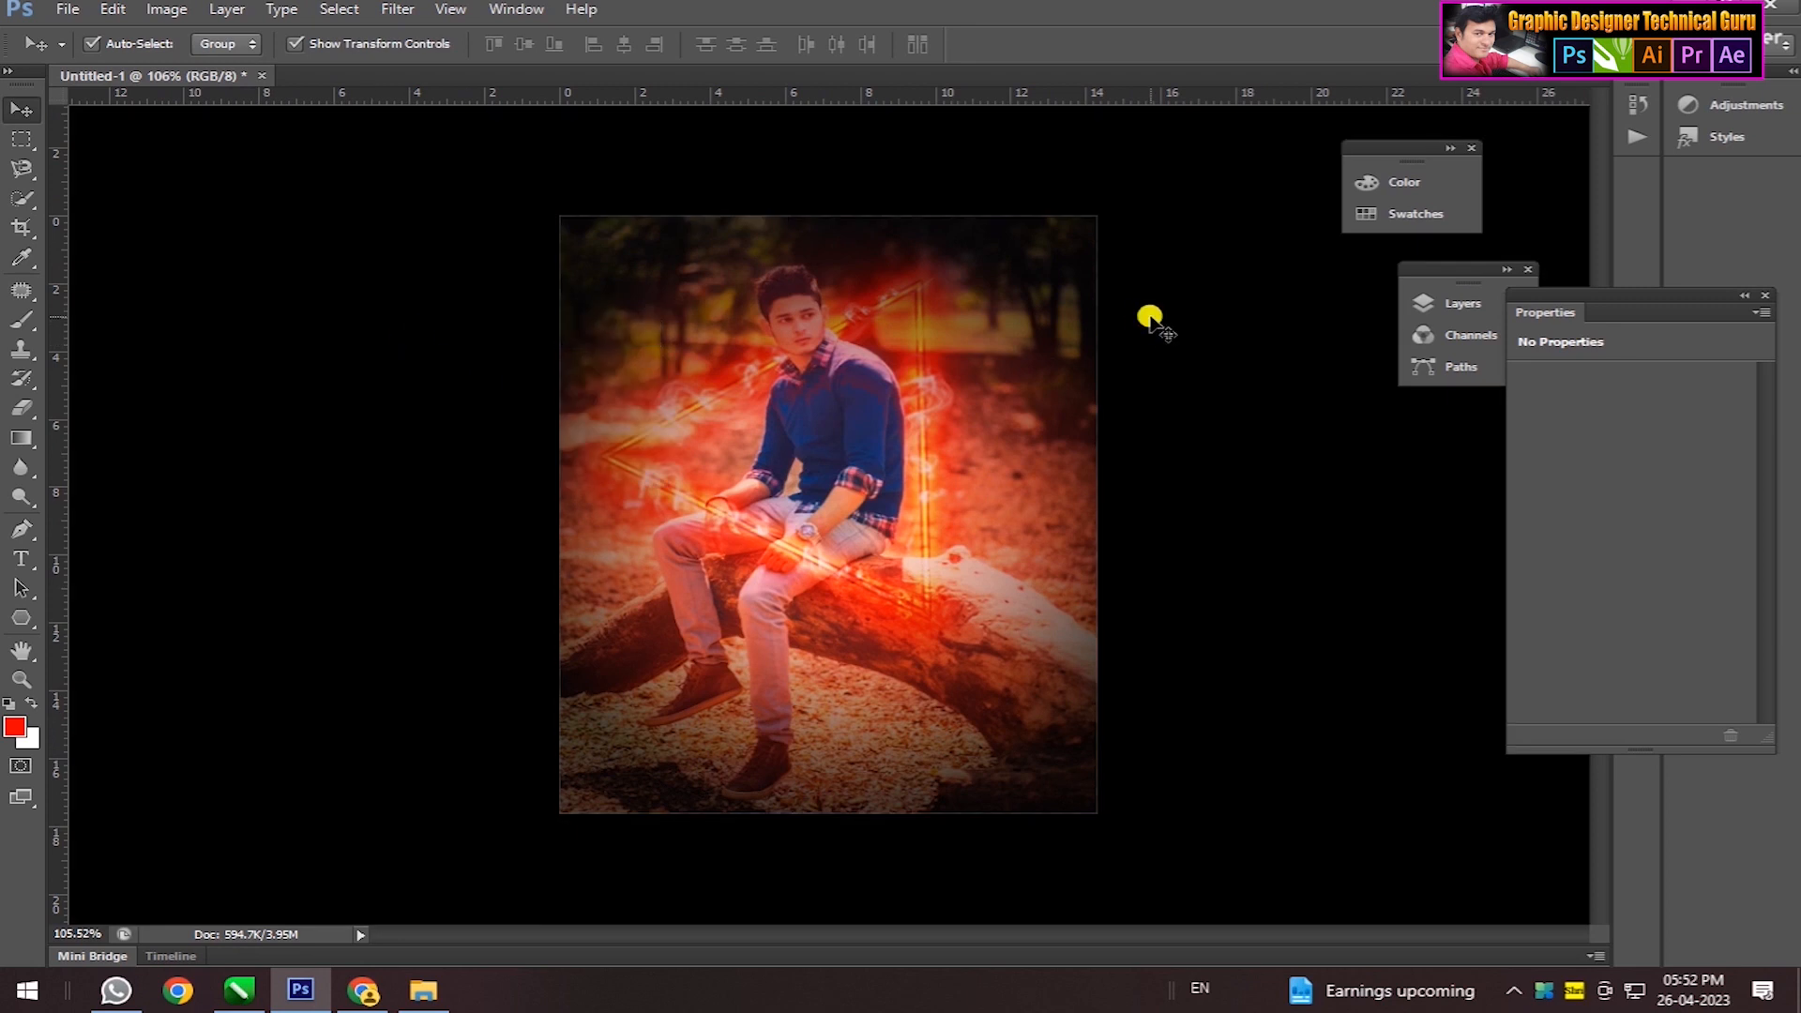
scroll(689, 192, up, 1)
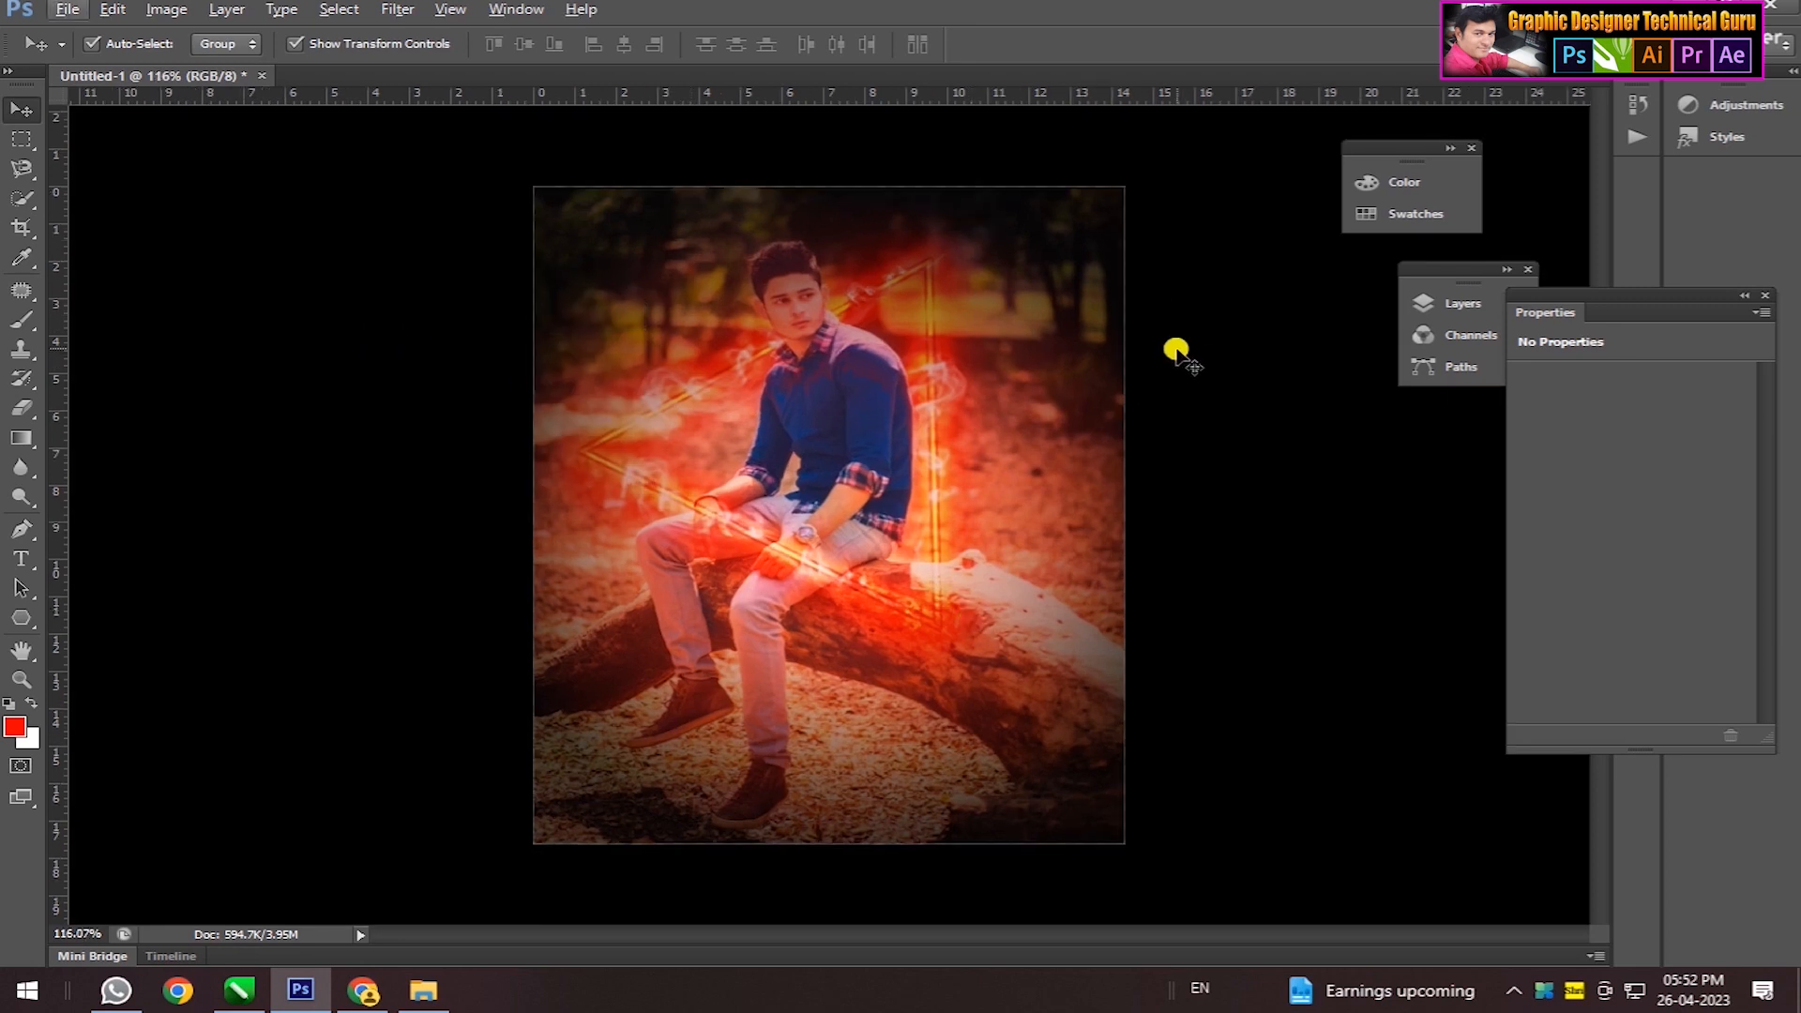
- Hide the Gradient Fill 3 layer to view the image without the black vignette
click(1425, 300)
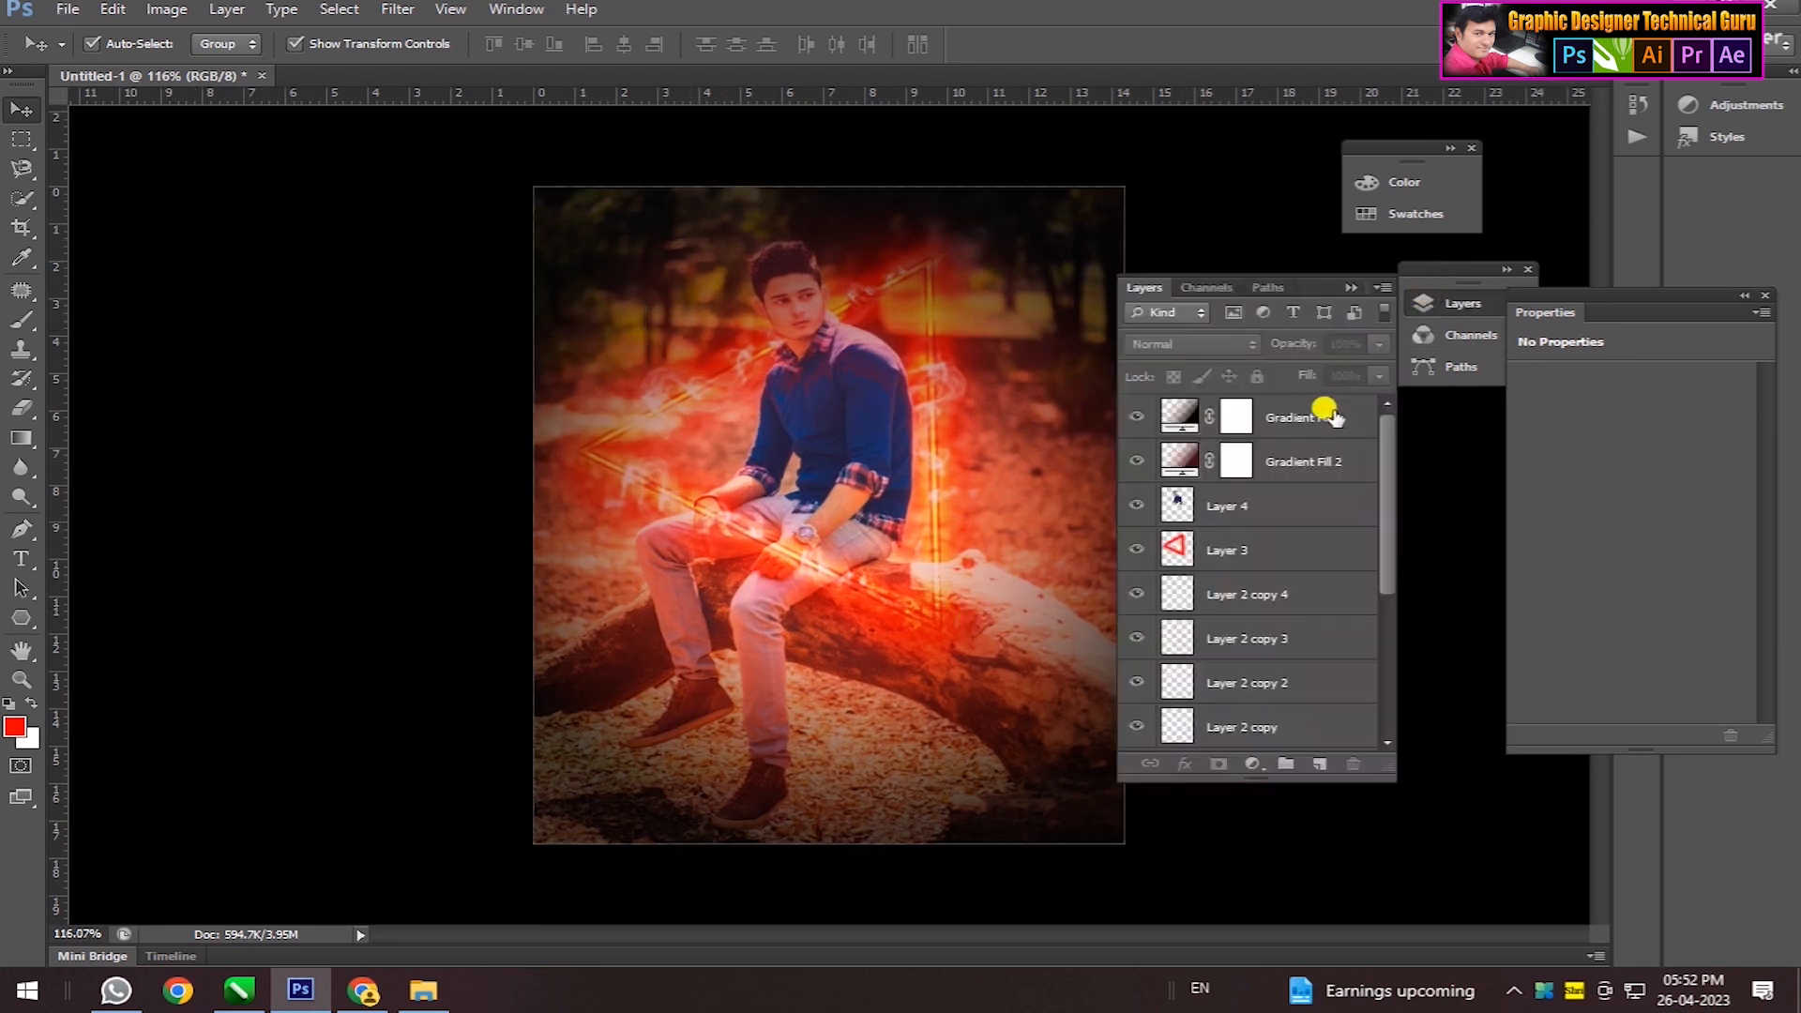
click(1307, 414)
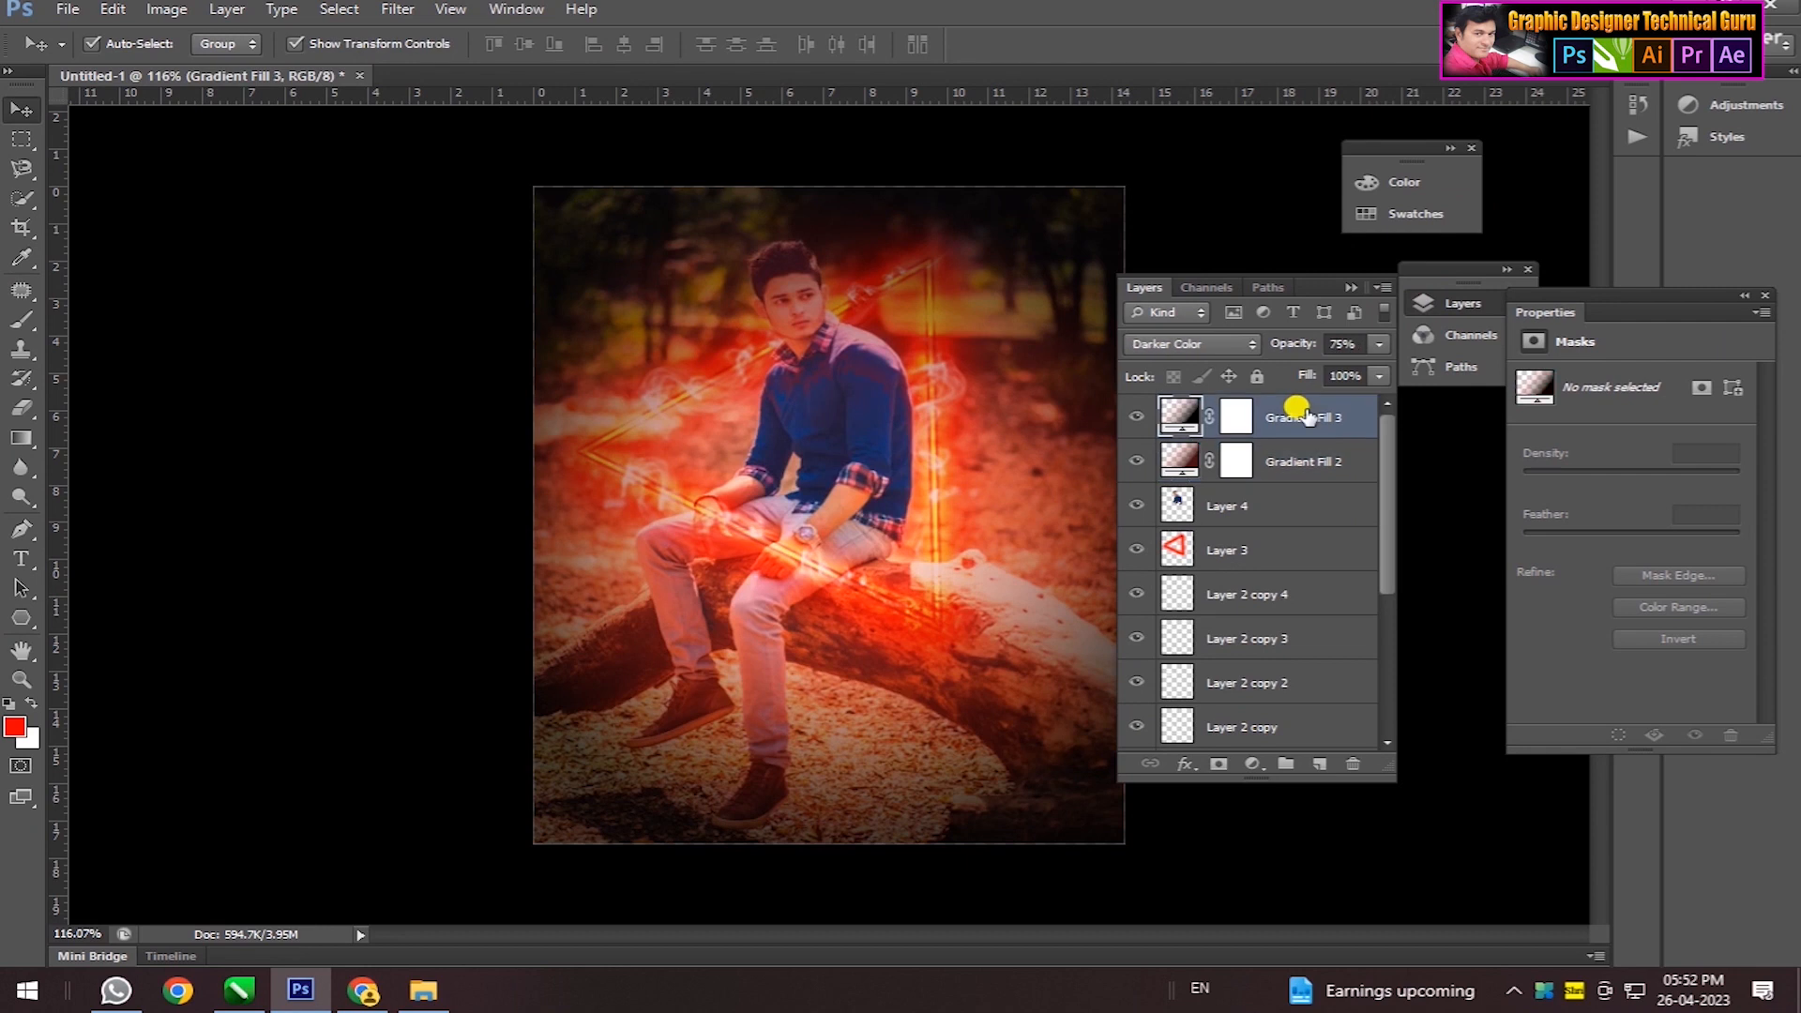
click(1133, 419)
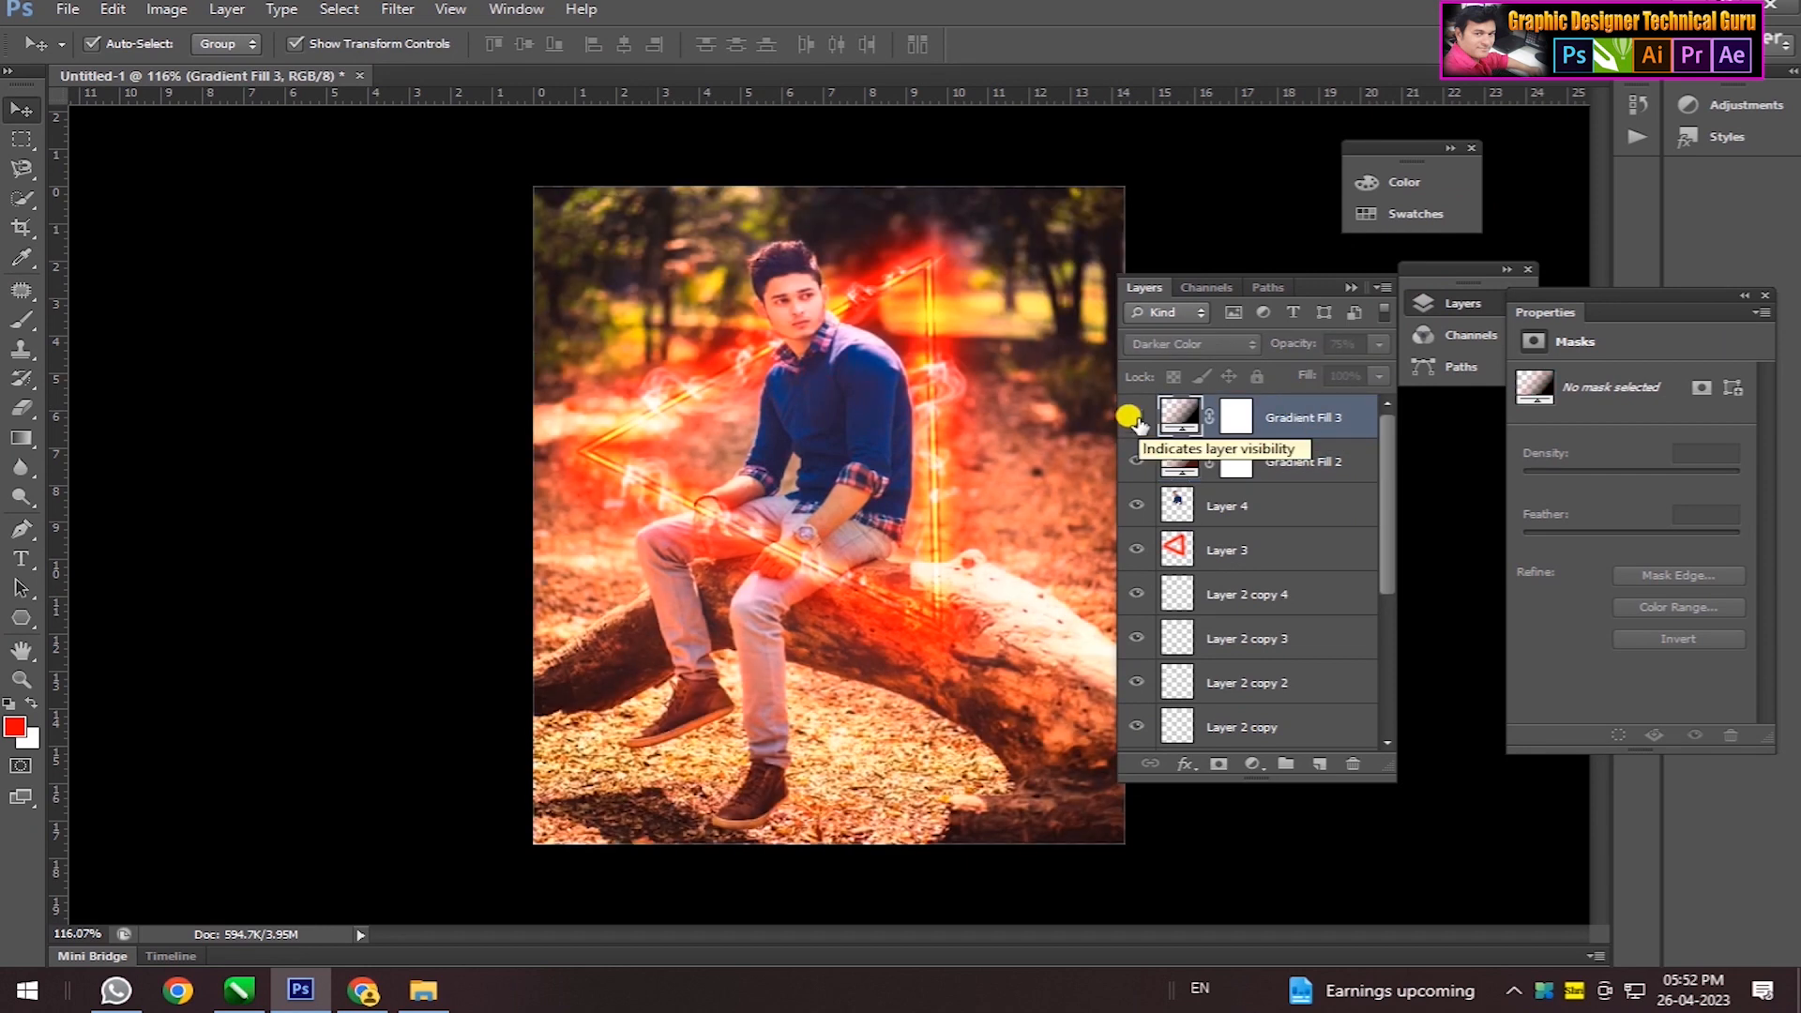
click(1350, 288)
click(1239, 363)
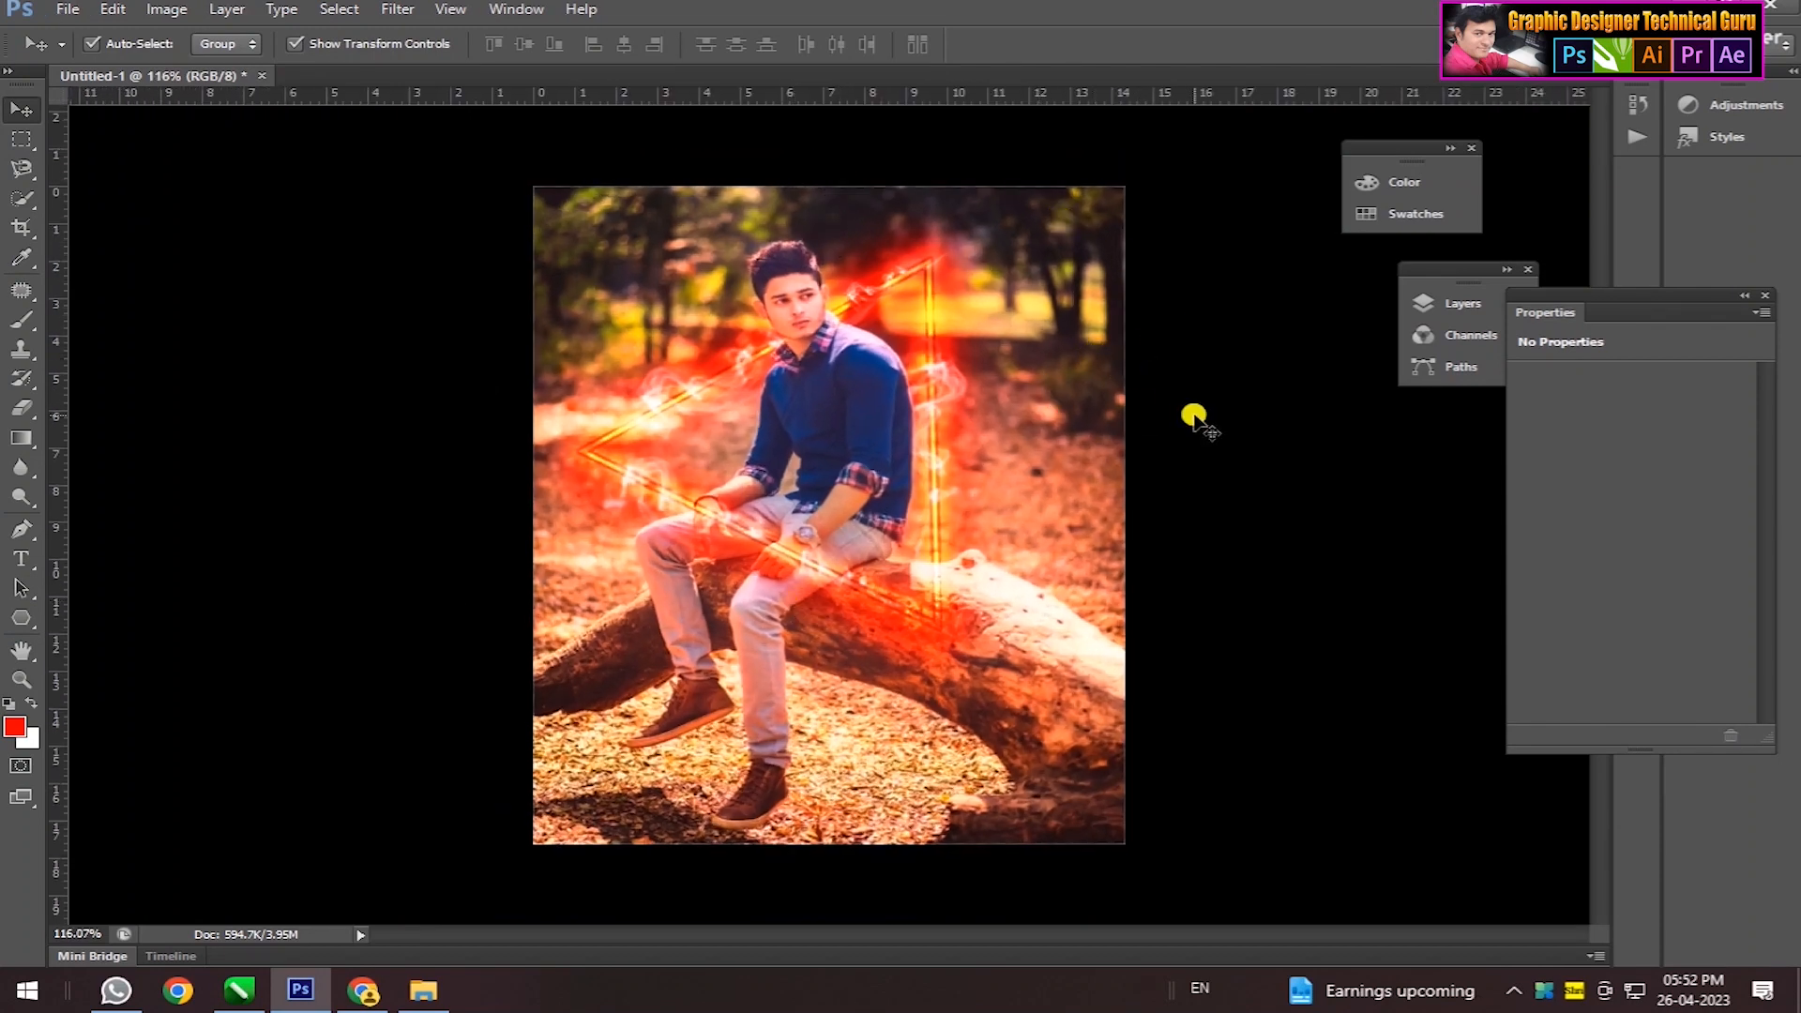
- Show the Gradient Fill 3 layer again and set its opacity to 24%
click(1454, 305)
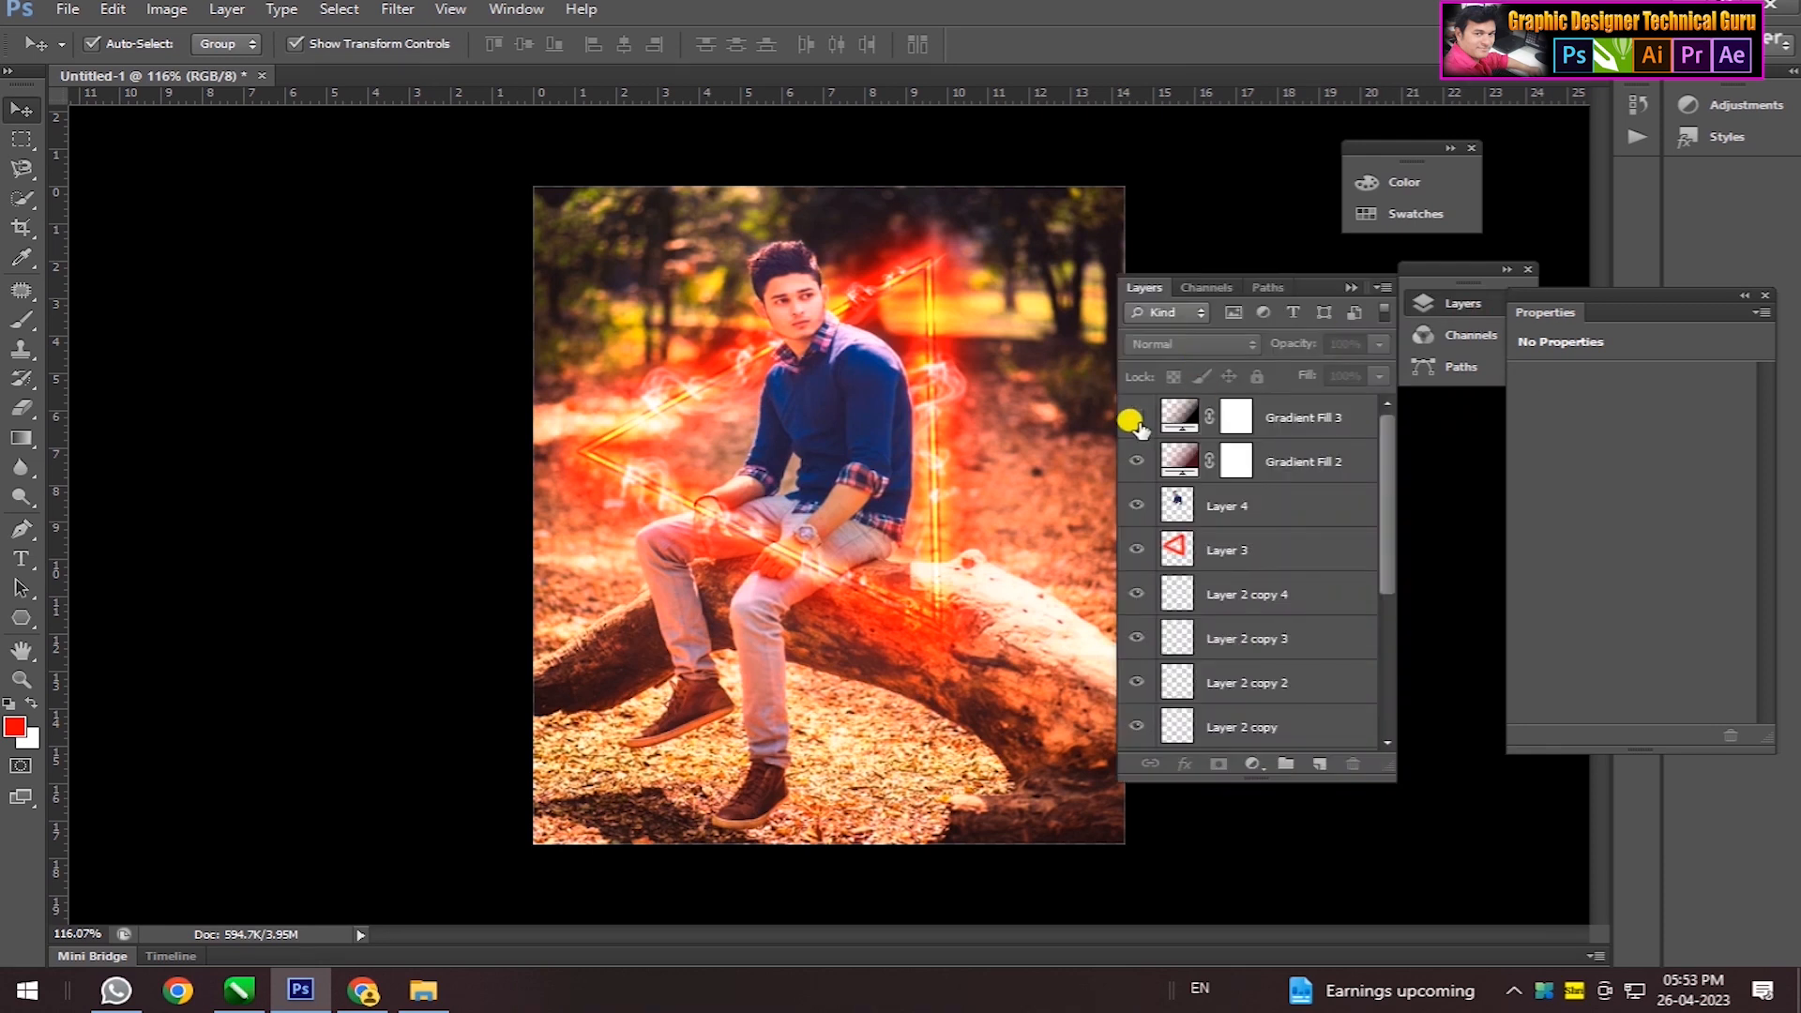
click(1182, 418)
click(1378, 345)
drag(1351, 366, 1285, 386)
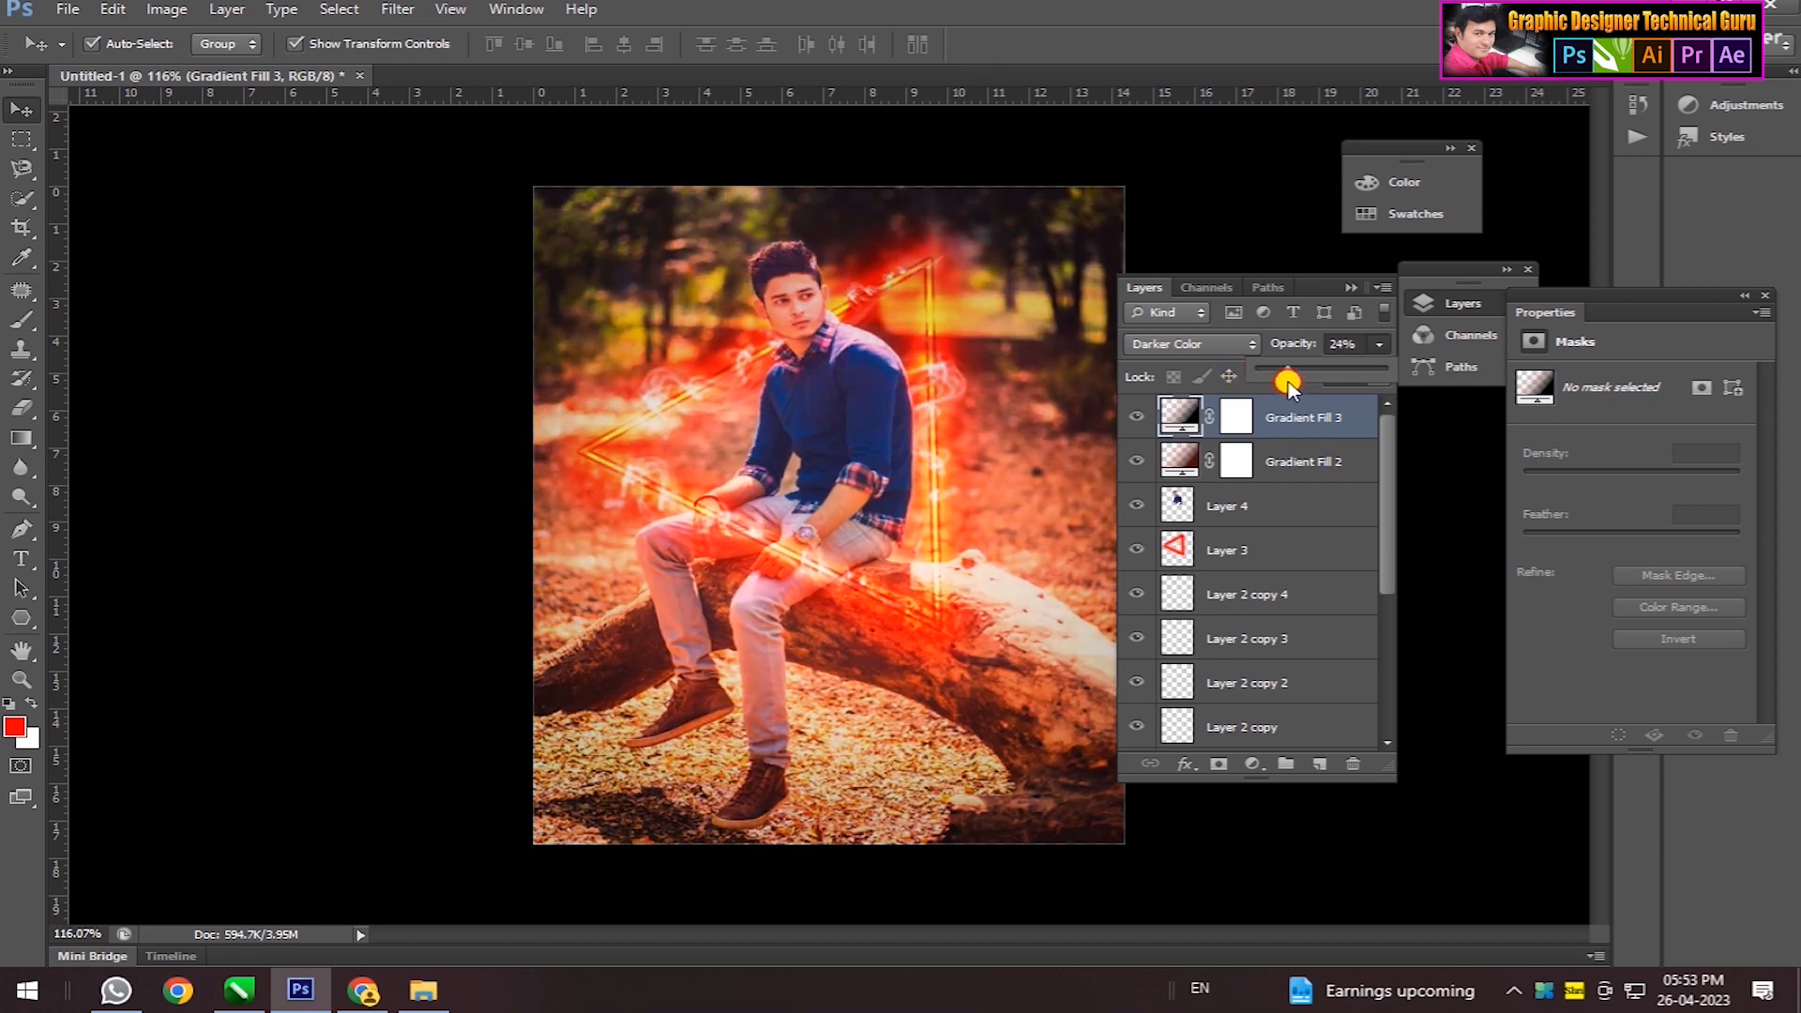
click(1353, 290)
click(1349, 421)
scroll(881, 330, up, 2)
scroll(877, 326, down, 1)
scroll(877, 331, down, 1)
click(1400, 303)
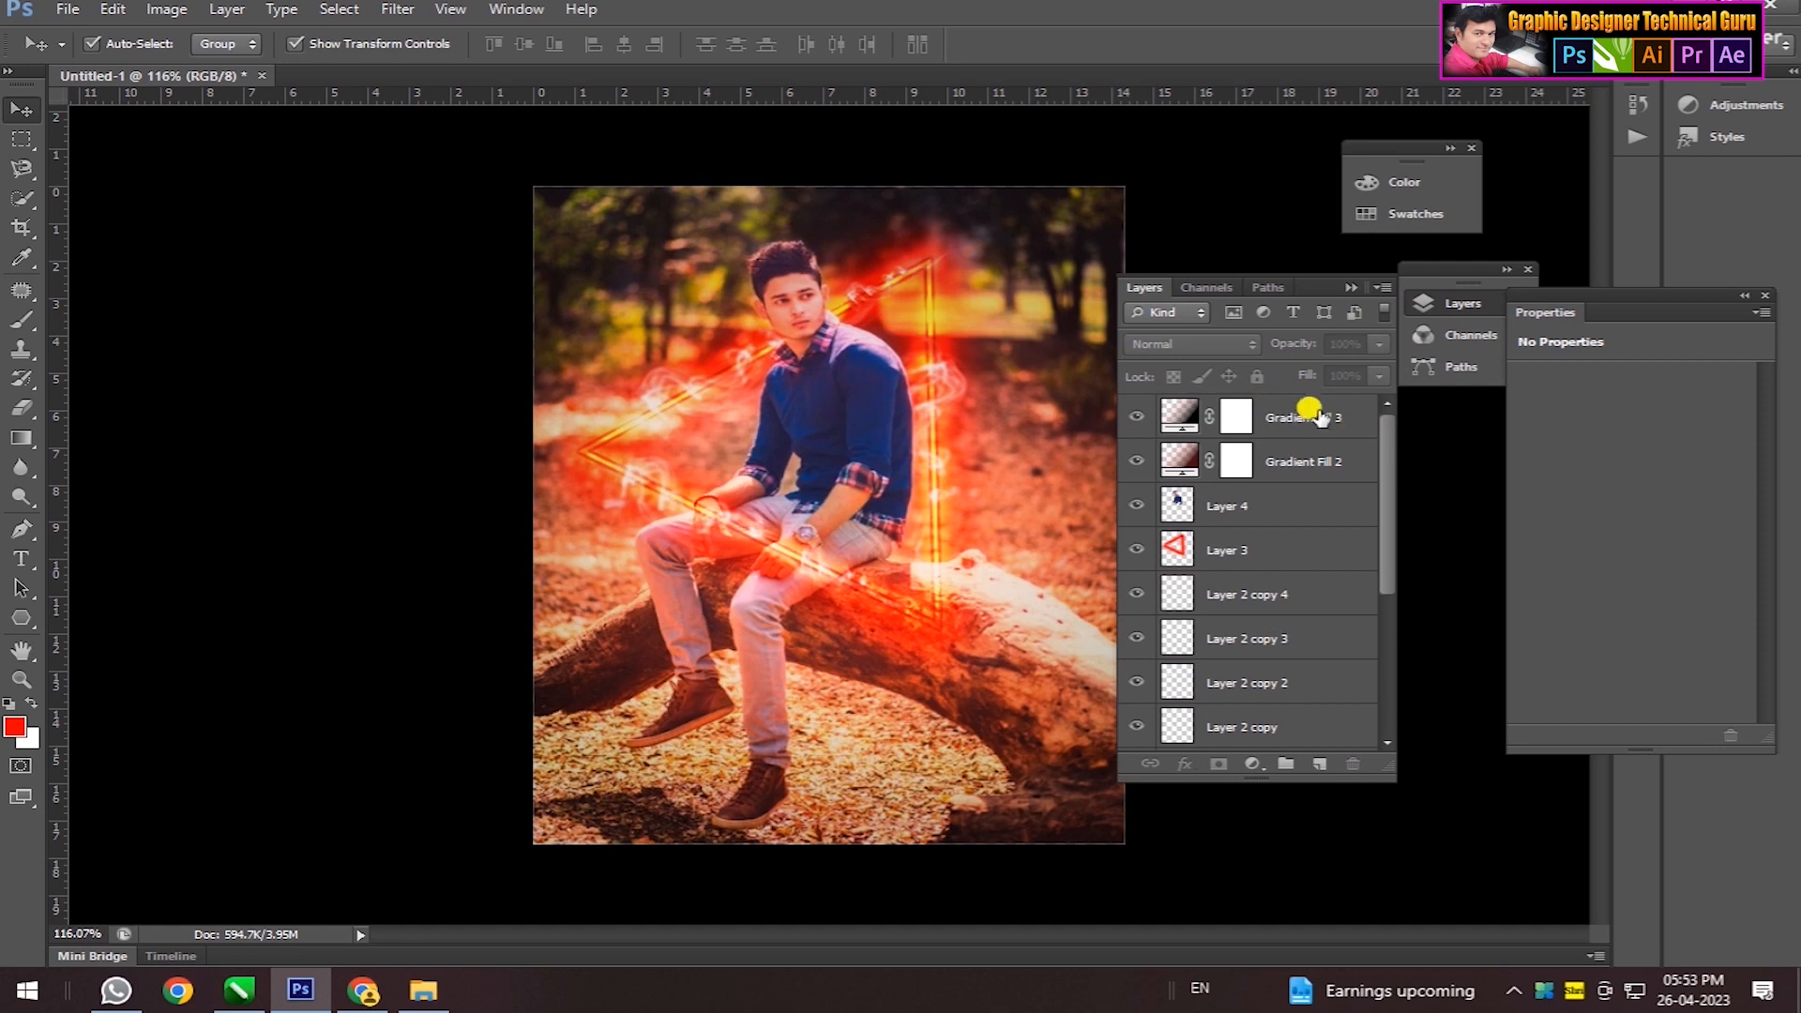
- Select all layers from Gradient Fill 3 down to Background and merge them into a single Background layer
click(1332, 422)
scroll(1242, 716, down, 2)
shift+click(1242, 723)
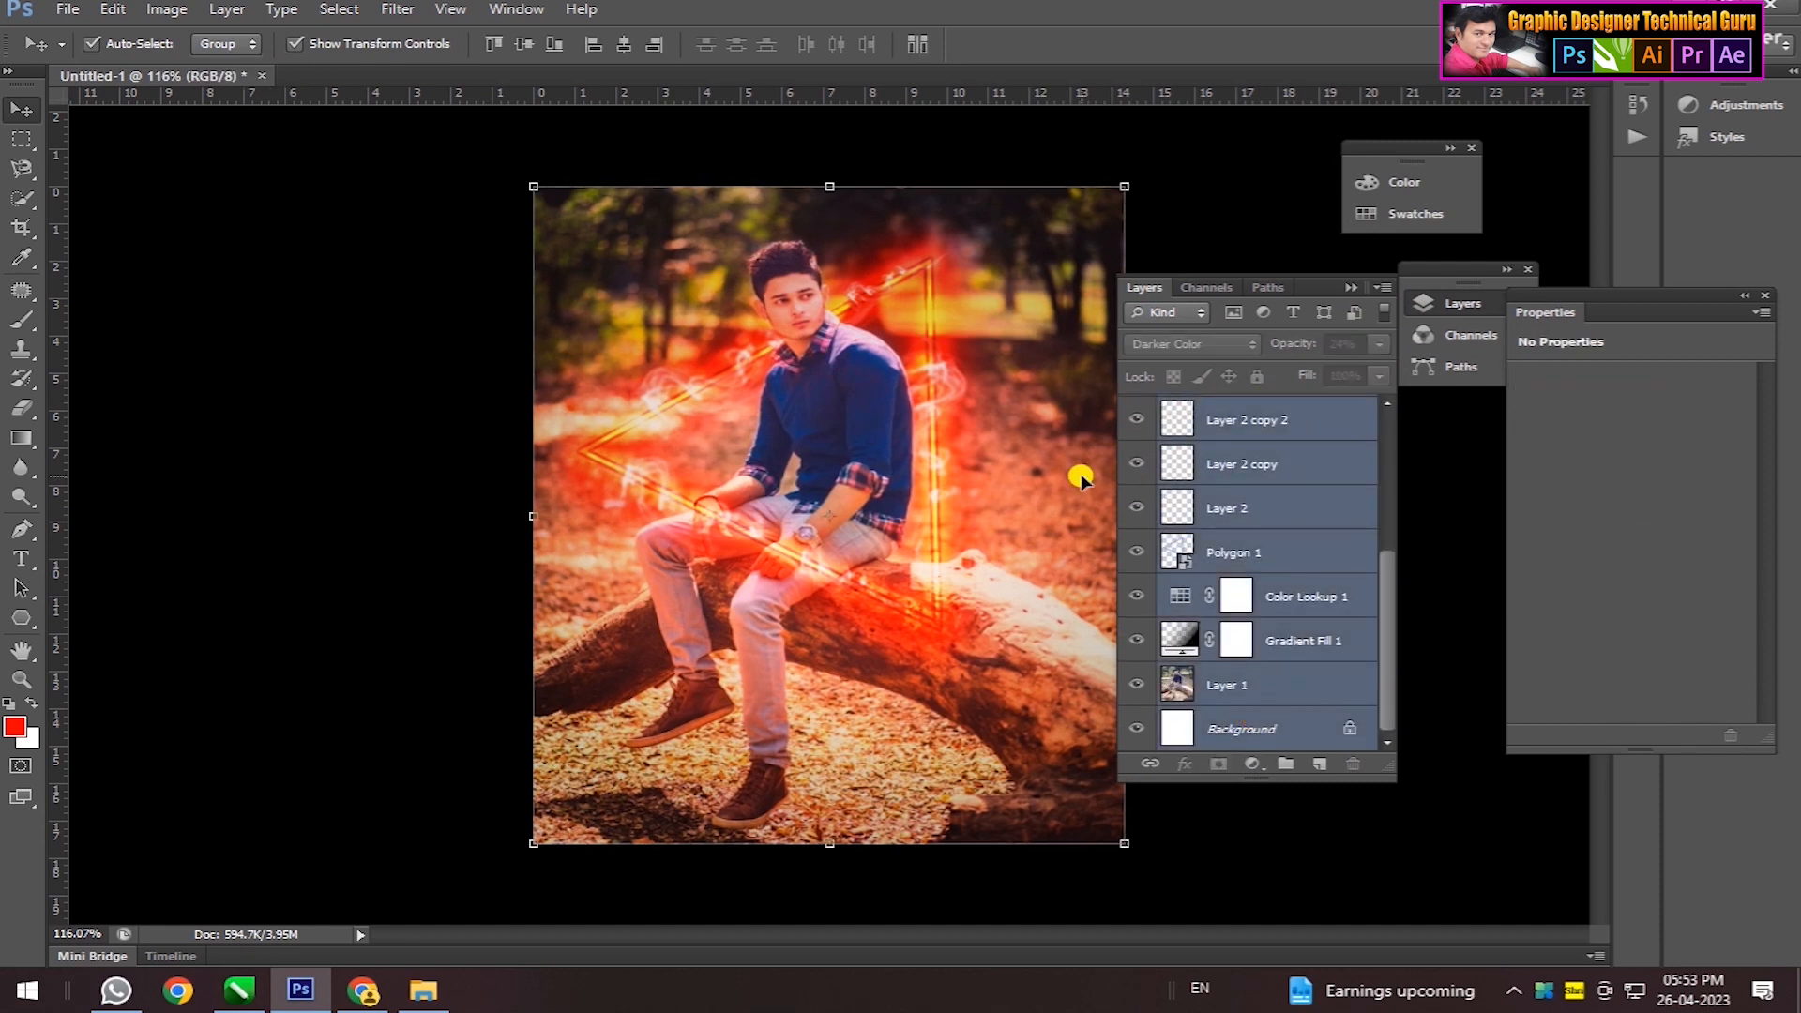
click(227, 10)
click(282, 728)
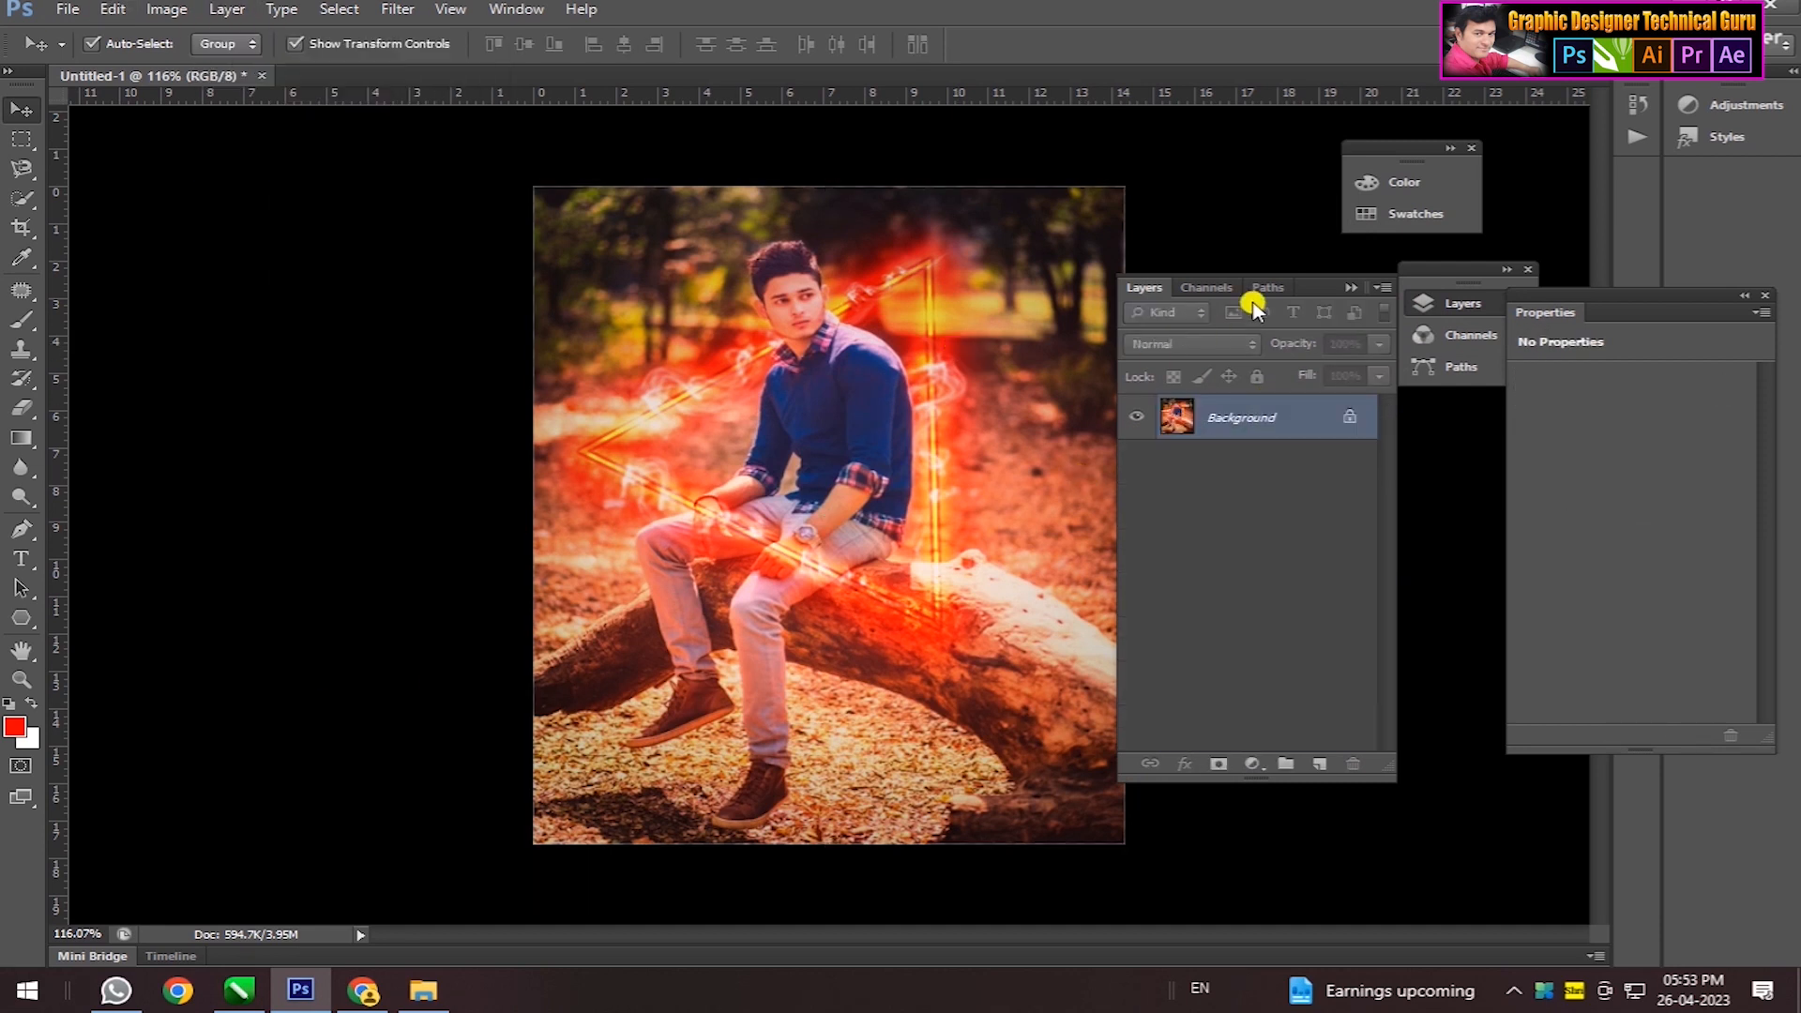
click(1318, 292)
- Open the Filter Gallery for the merged image with the Film Grain effect
click(398, 10)
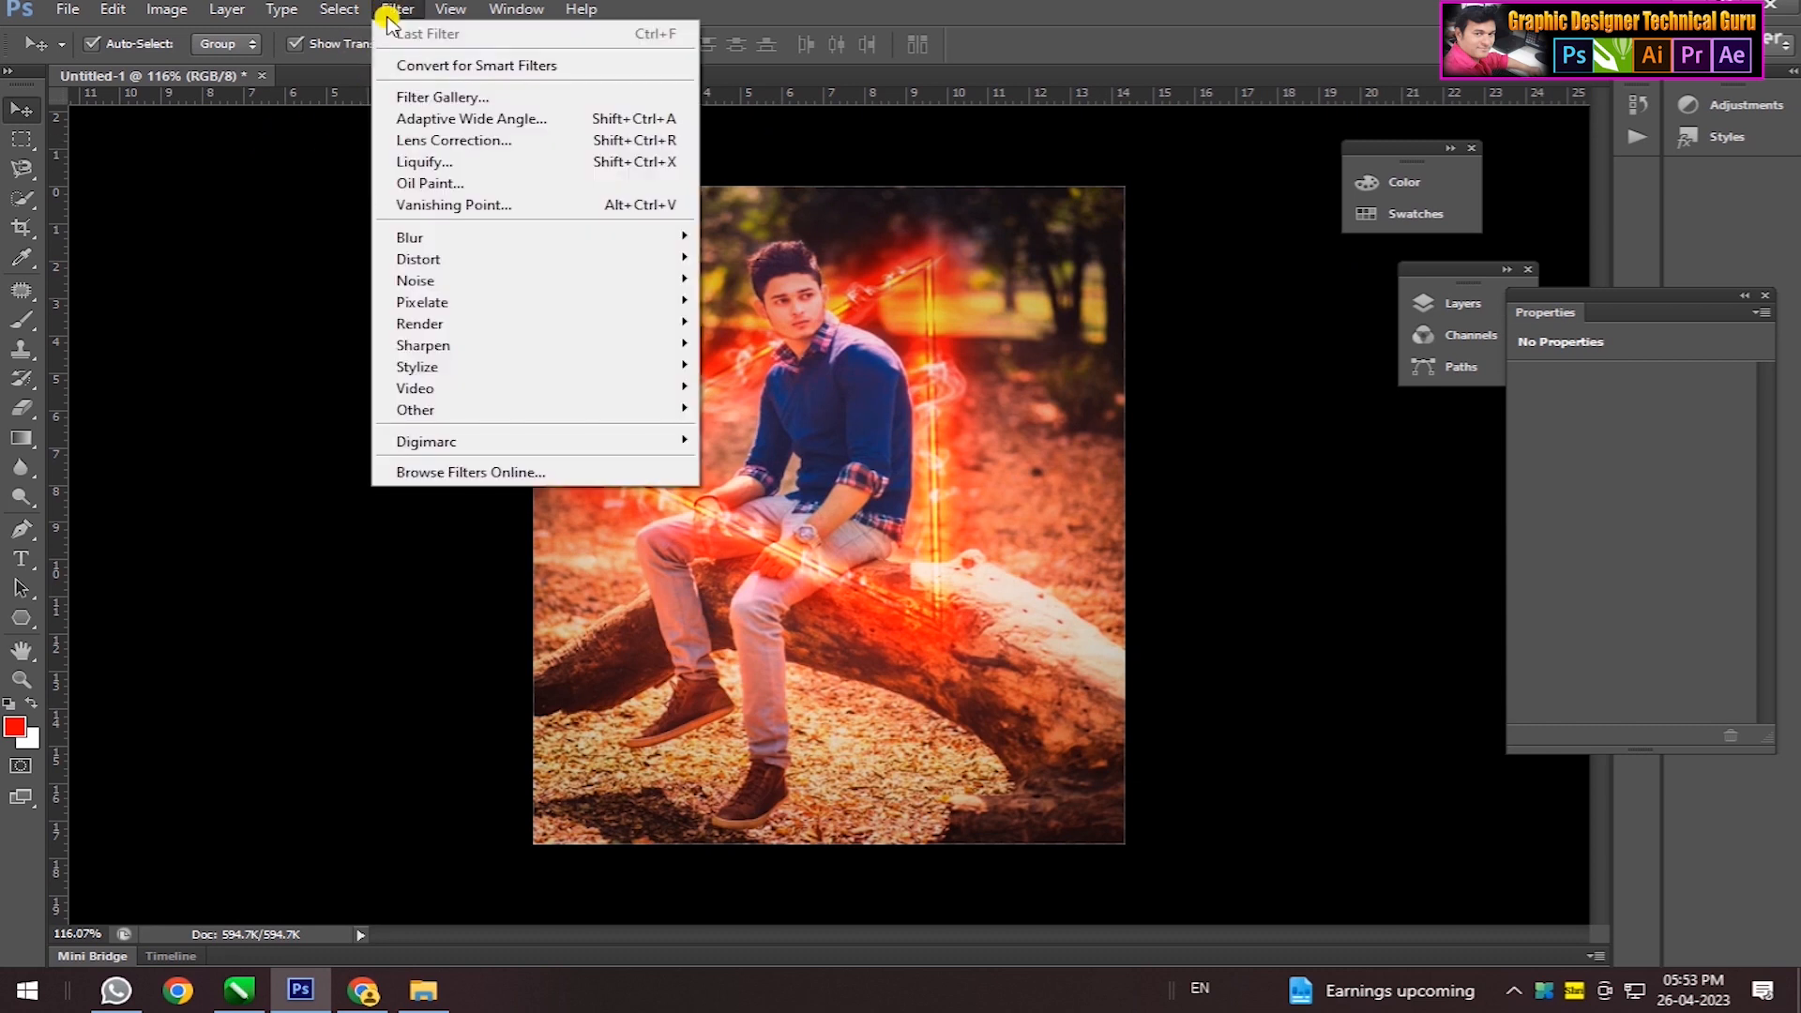
click(383, 11)
click(383, 11)
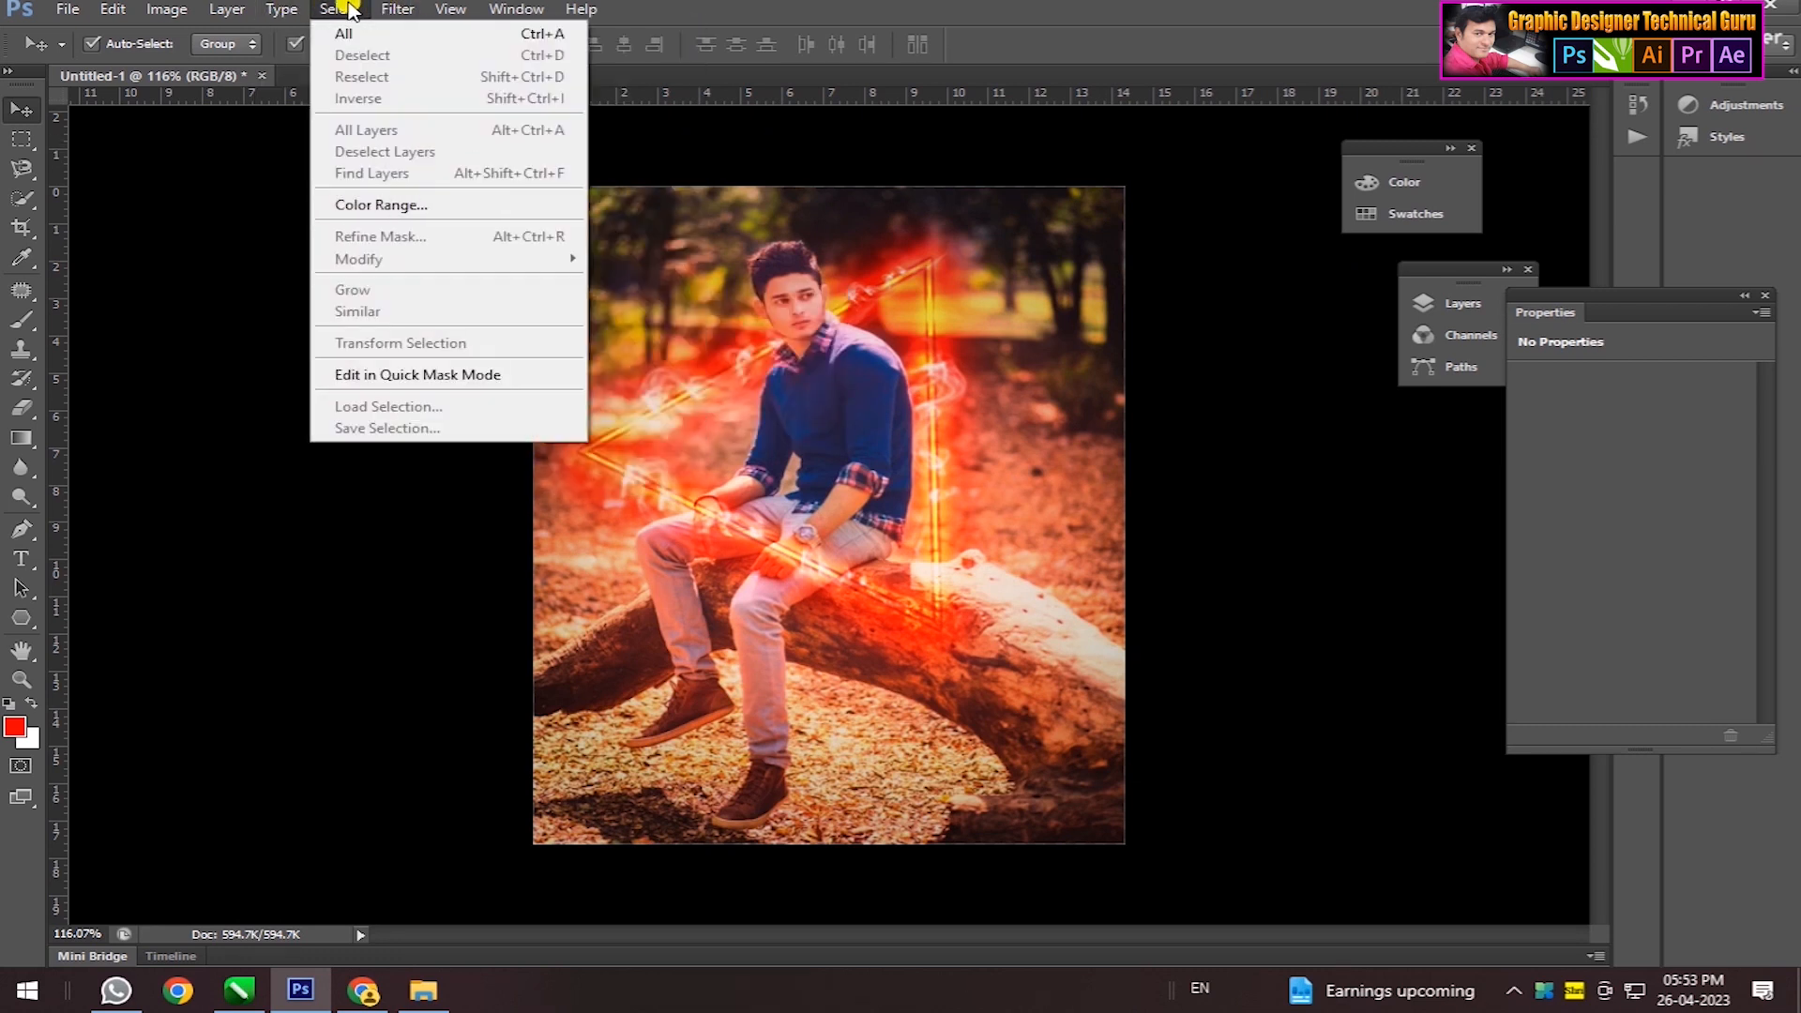
mouse_move(231, 9)
mouse_move(384, 11)
click(427, 99)
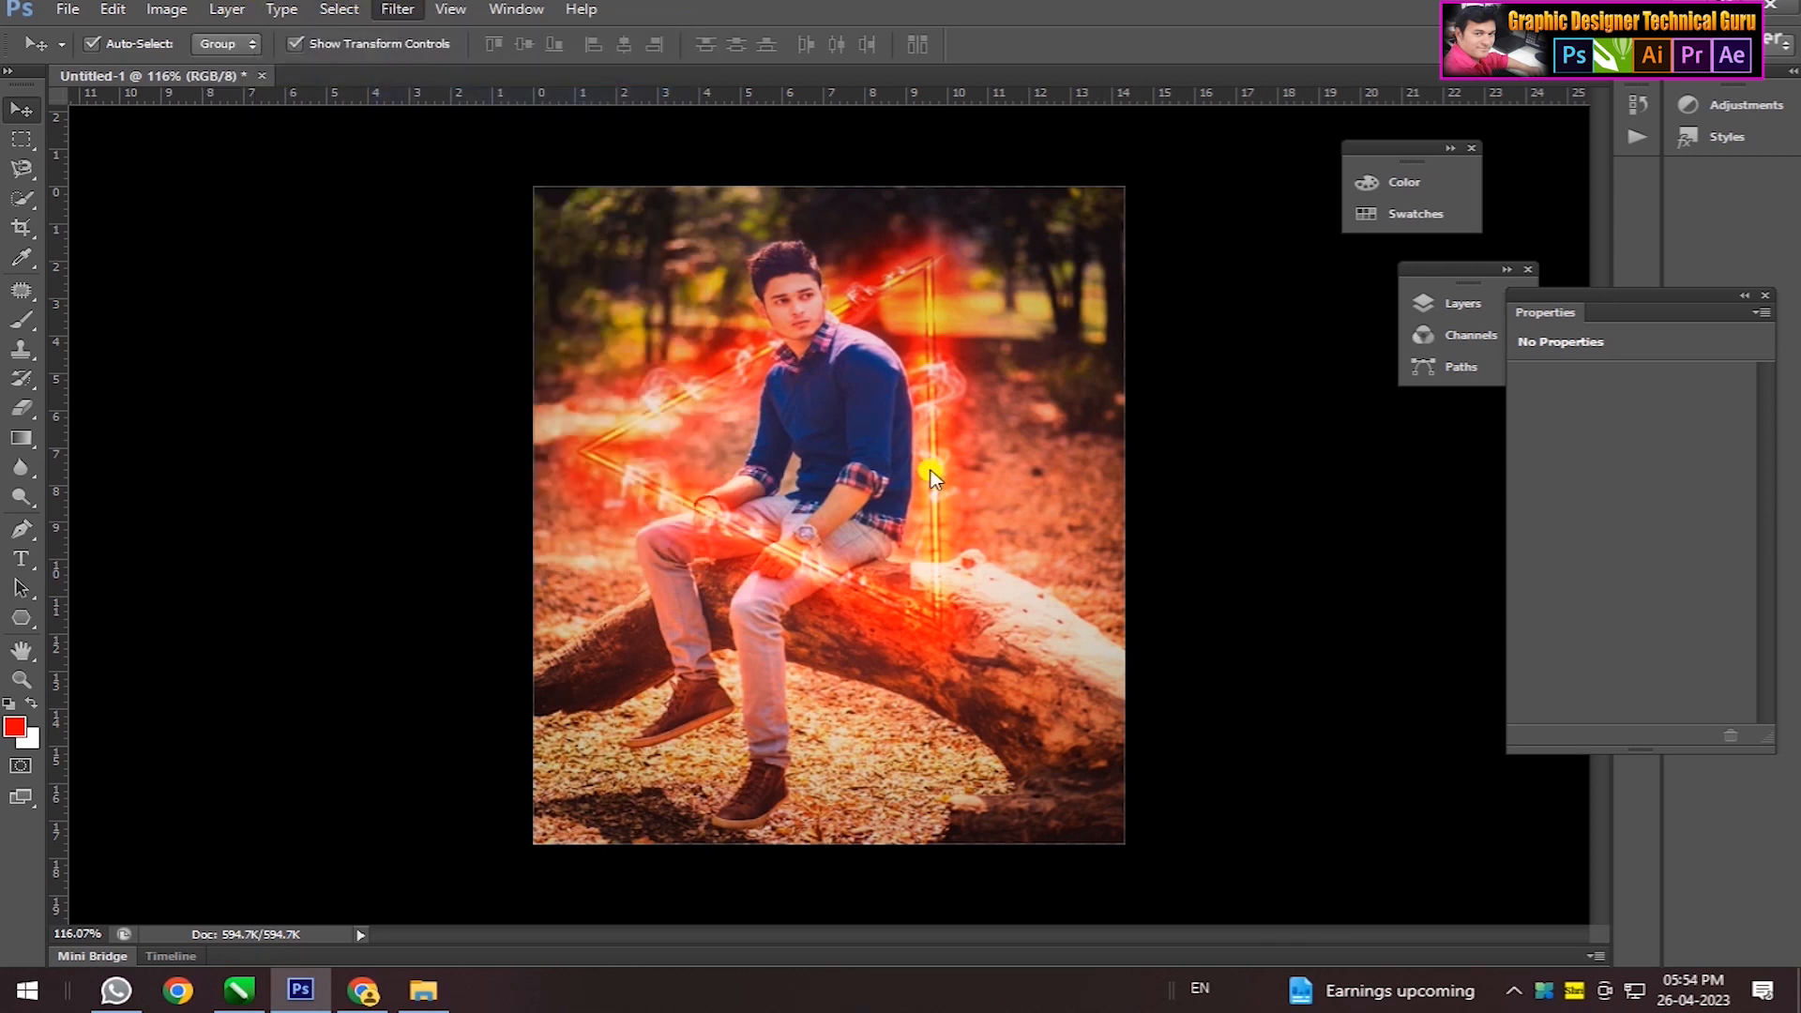
click(1123, 54)
click(1298, 112)
click(1350, 99)
click(1271, 183)
click(1208, 176)
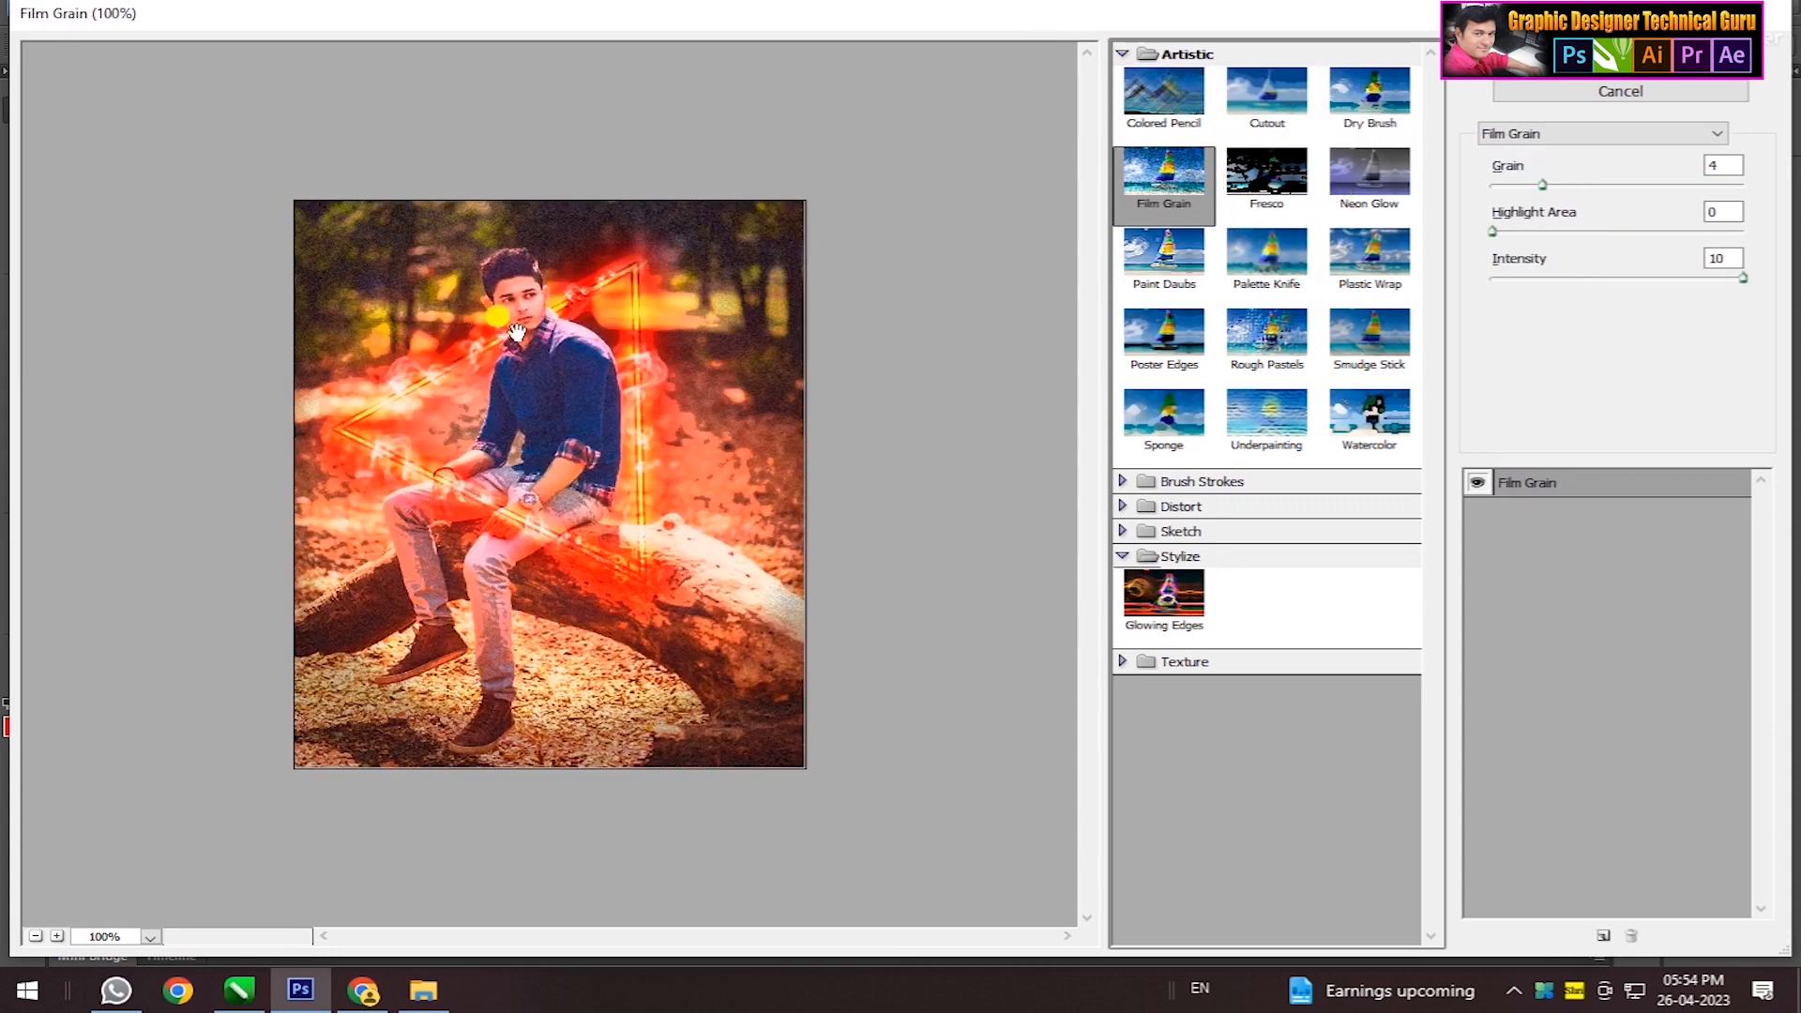
- Examine the grain on the man's shirt and the glowing triangle at higher magnification in the filter preview
drag(555, 376, 596, 423)
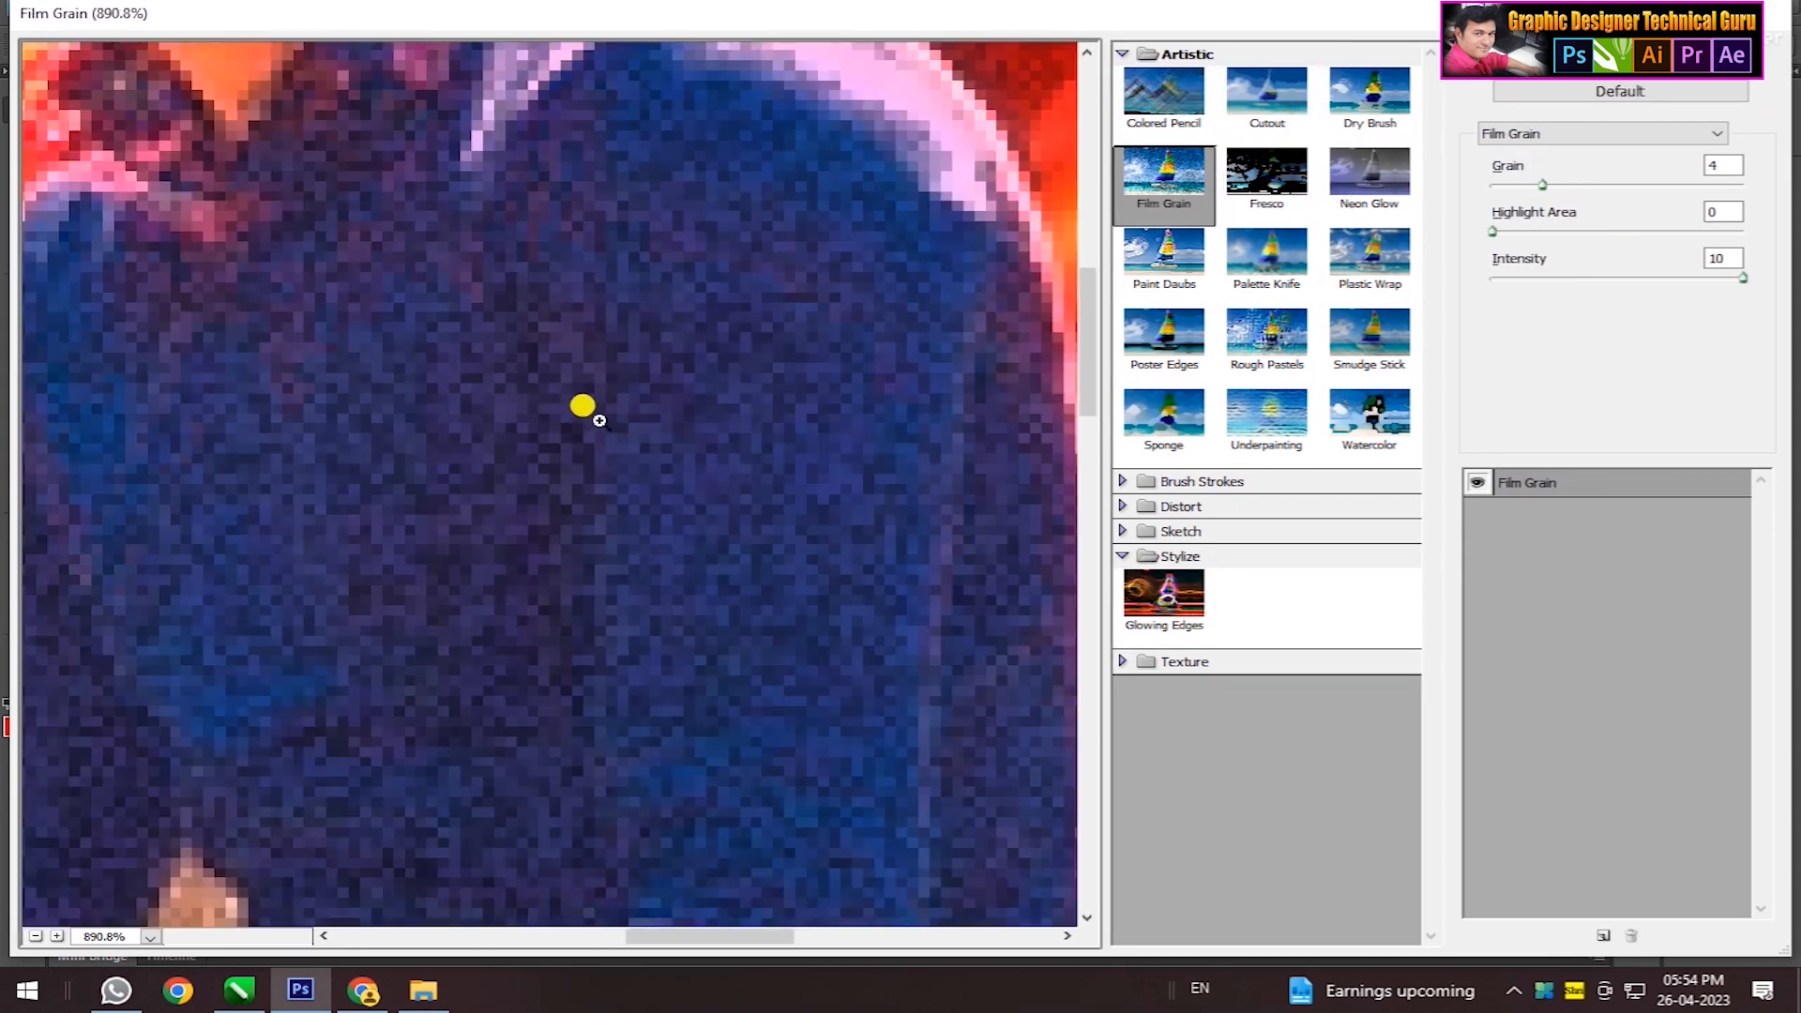
ctrl+click(599, 421)
alt+click(600, 421)
alt+click(599, 421)
alt+click(599, 422)
alt+click(599, 421)
alt+click(597, 394)
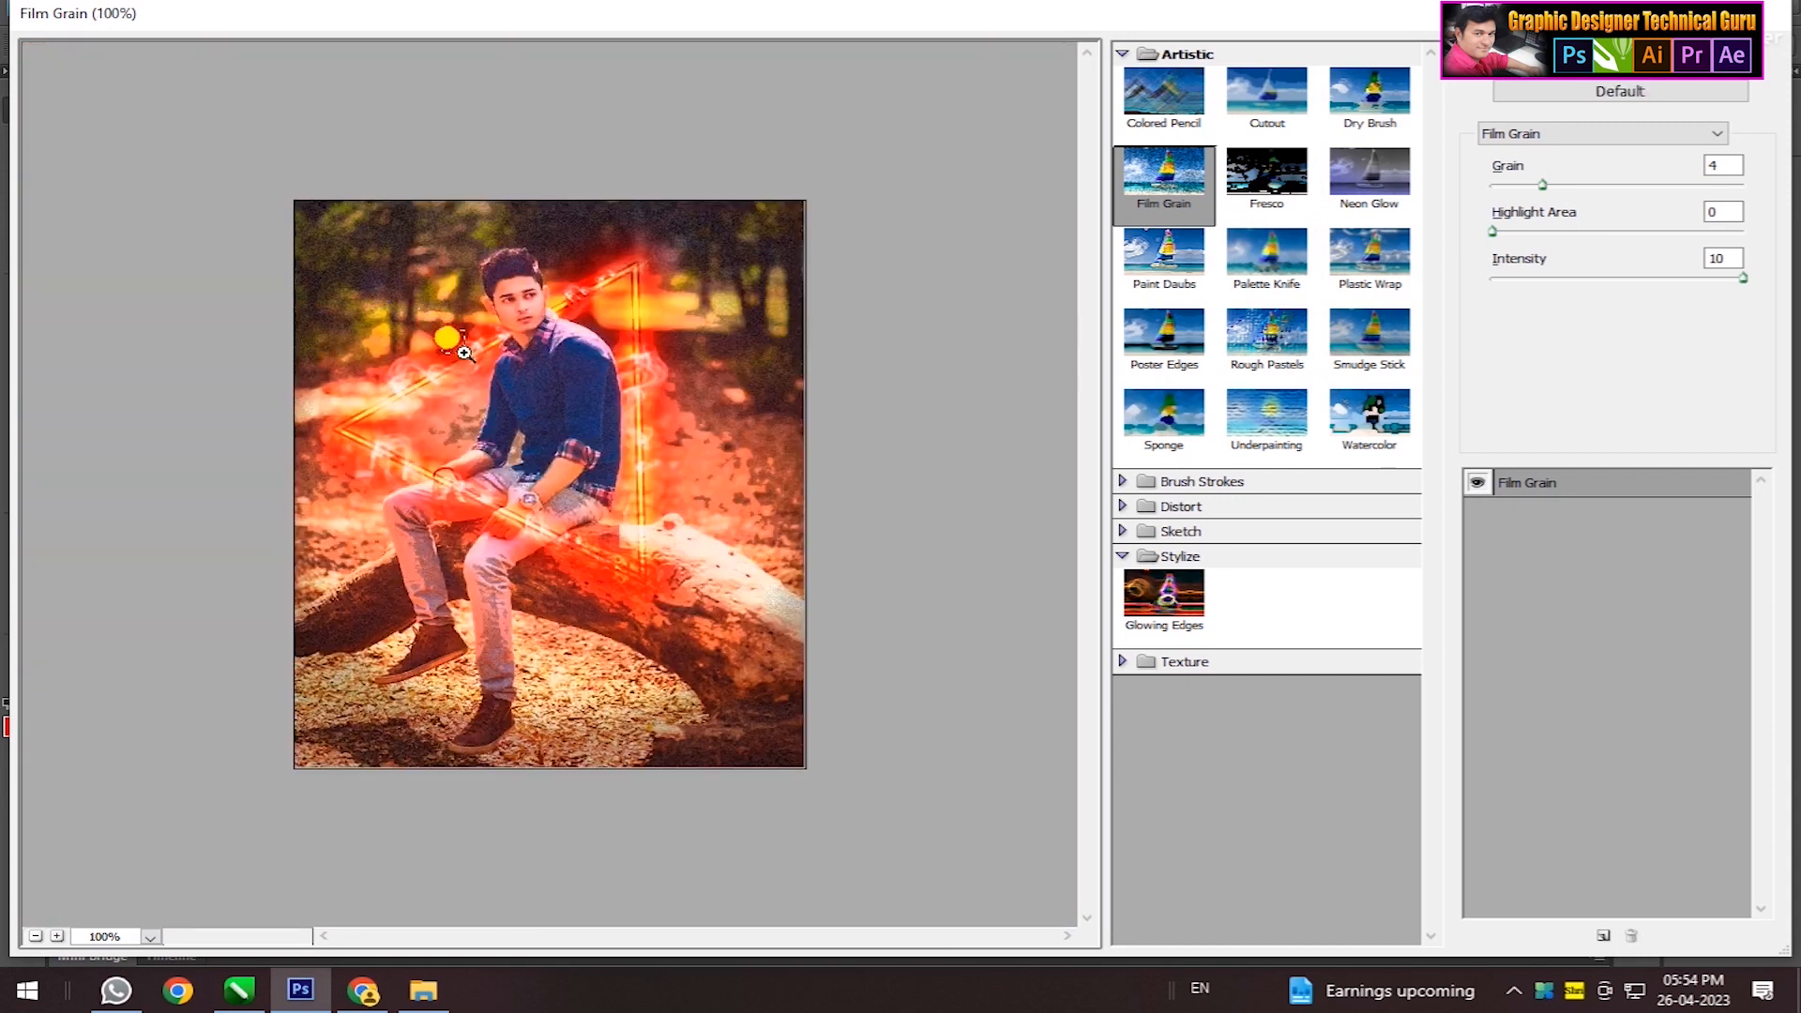
drag(459, 347, 672, 583)
alt+click(603, 456)
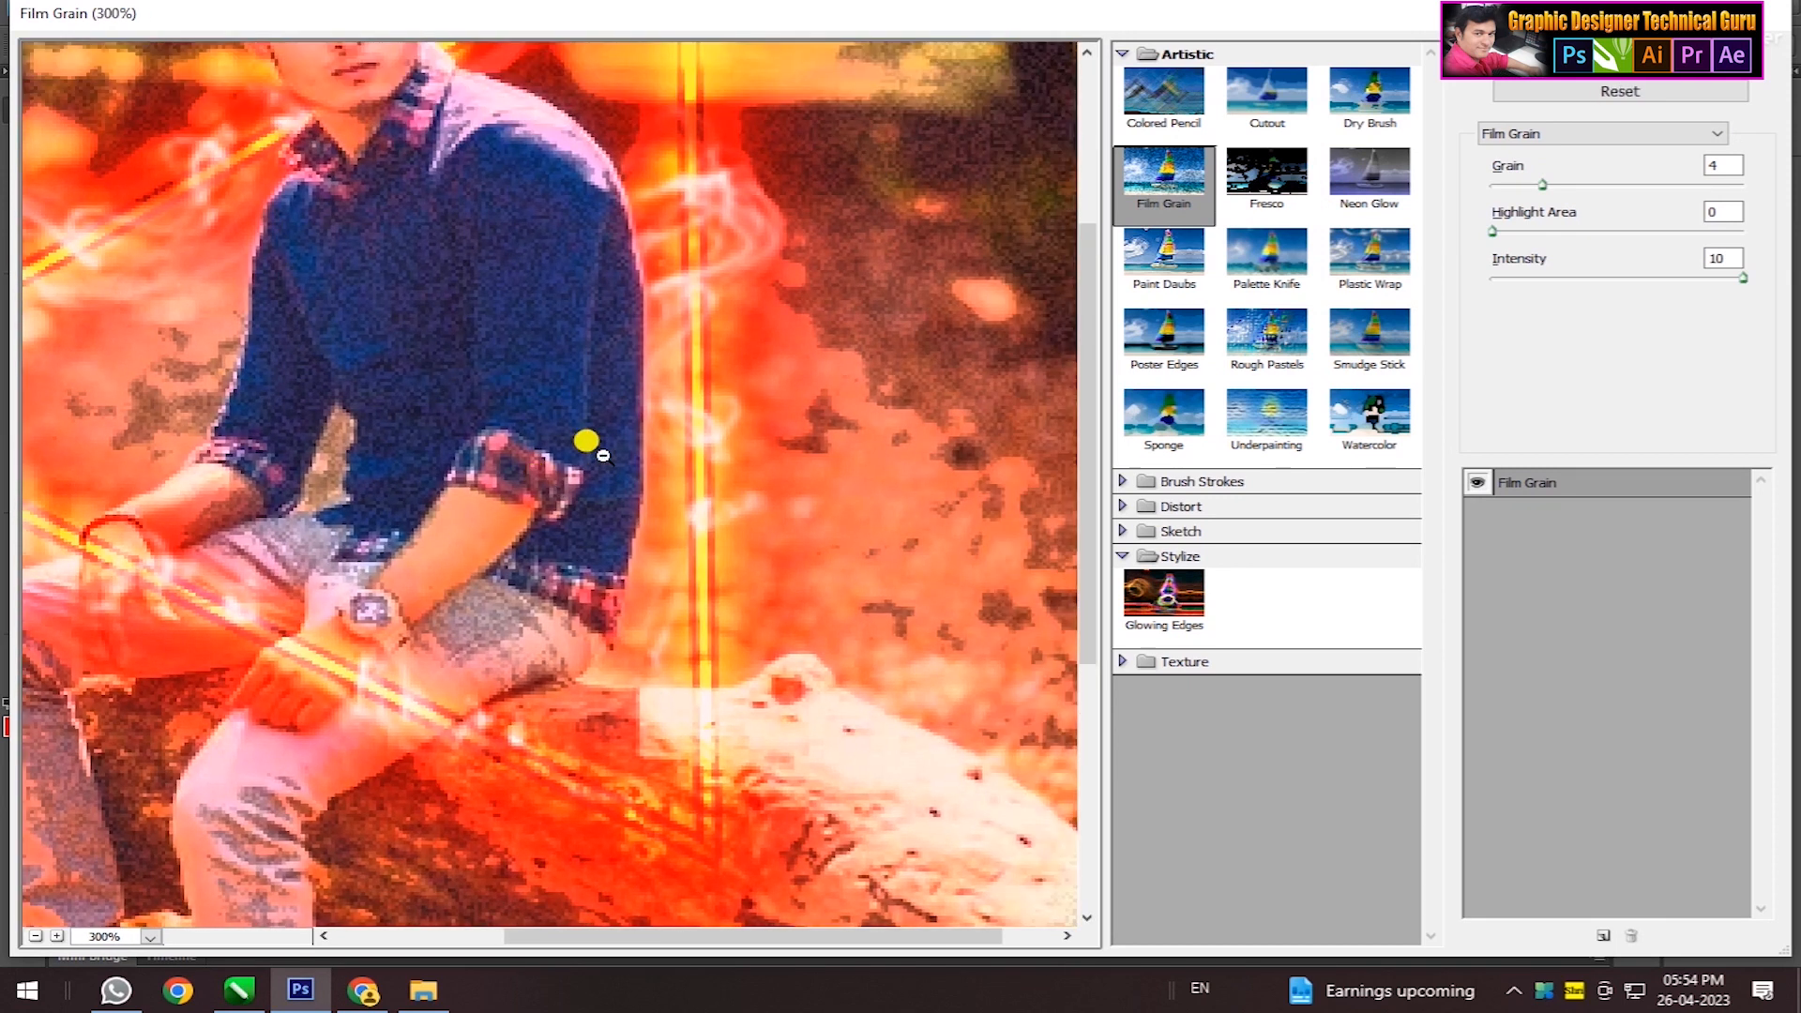
alt+click(603, 456)
- Set Film Grain's Grain to 2 and Intensity to 4, and apply the filter
drag(1542, 185, 1471, 232)
drag(1736, 282, 1628, 289)
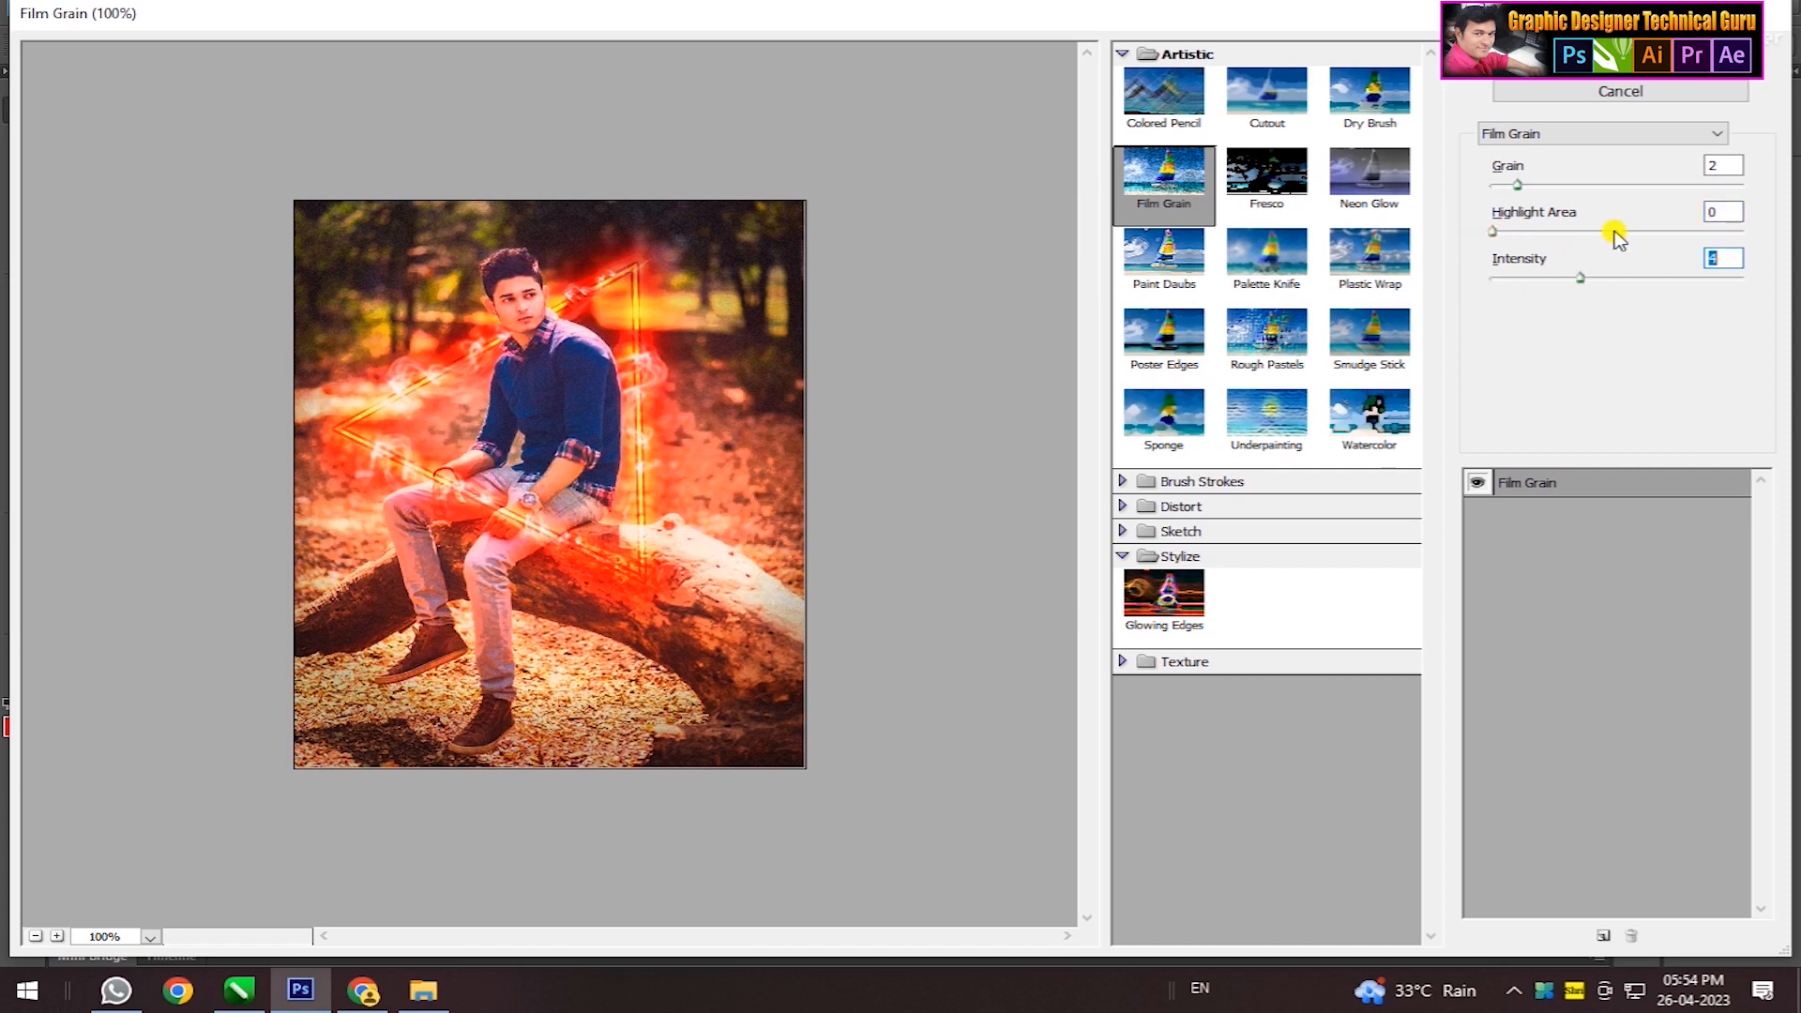
click(1485, 82)
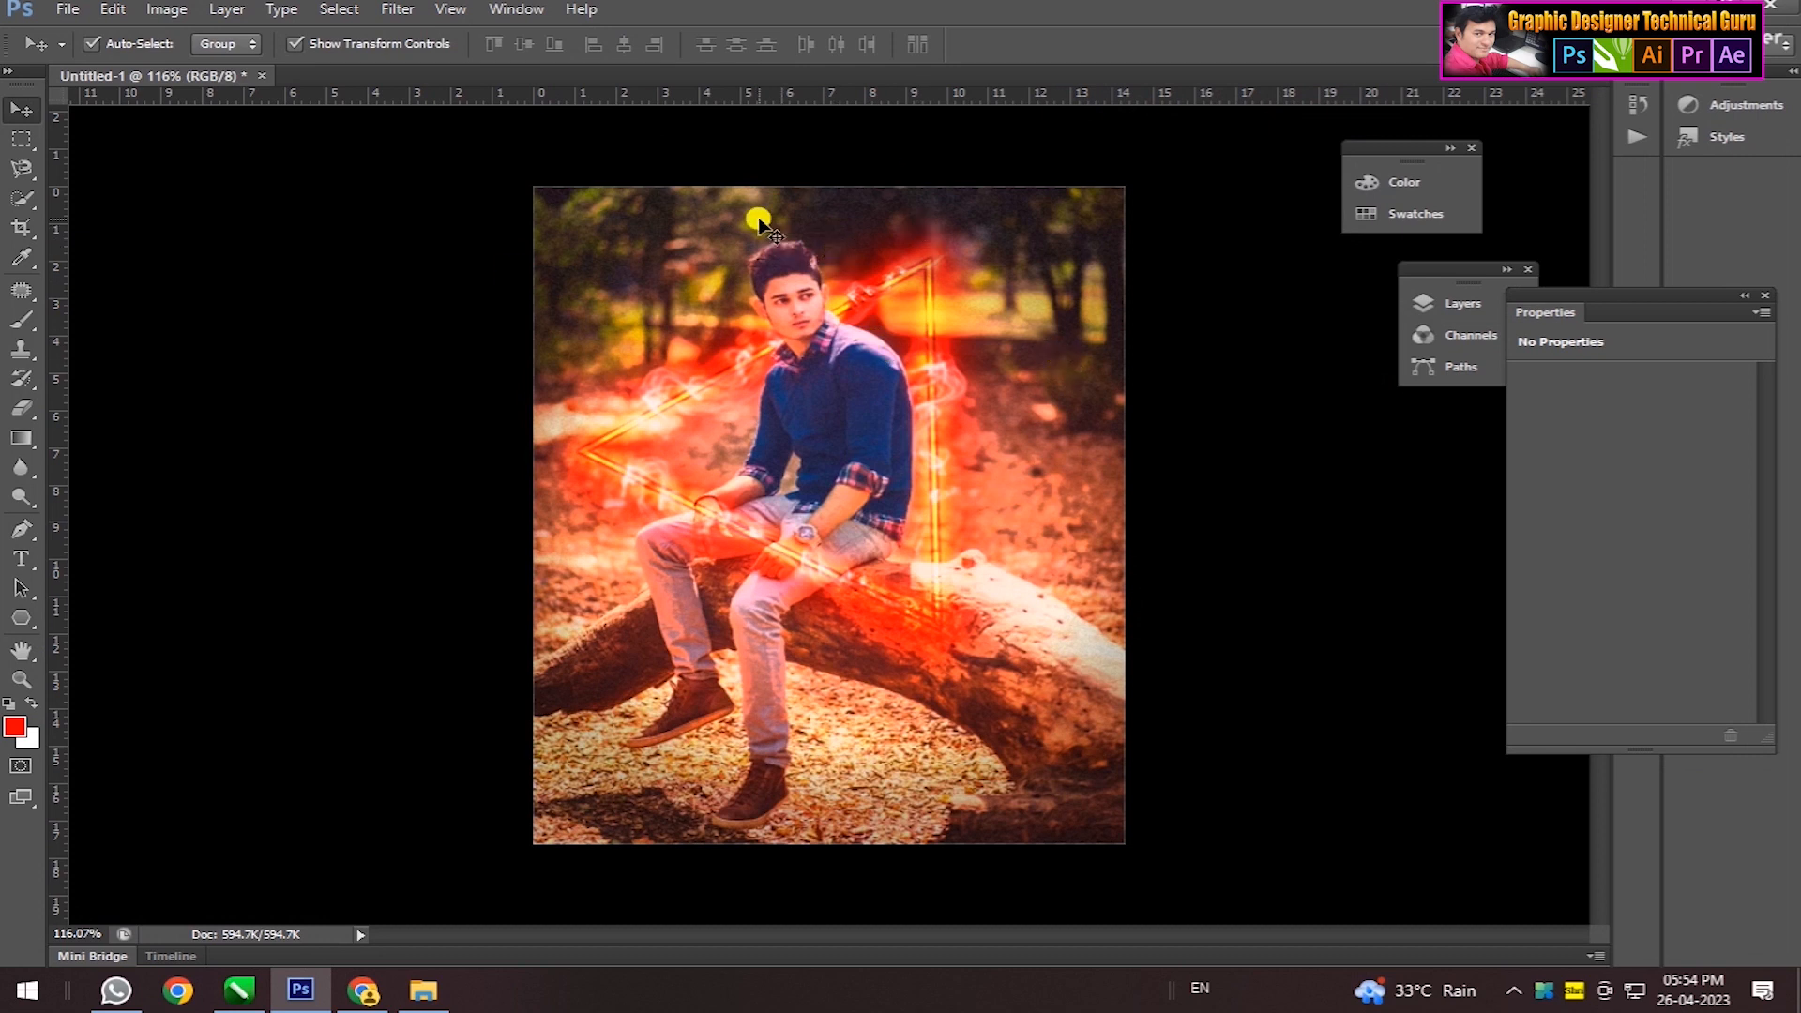
- Enlarge the view of the finished image and dock the Properties panel beside the canvas
scroll(838, 252, up, 3)
scroll(932, 241, down, 2)
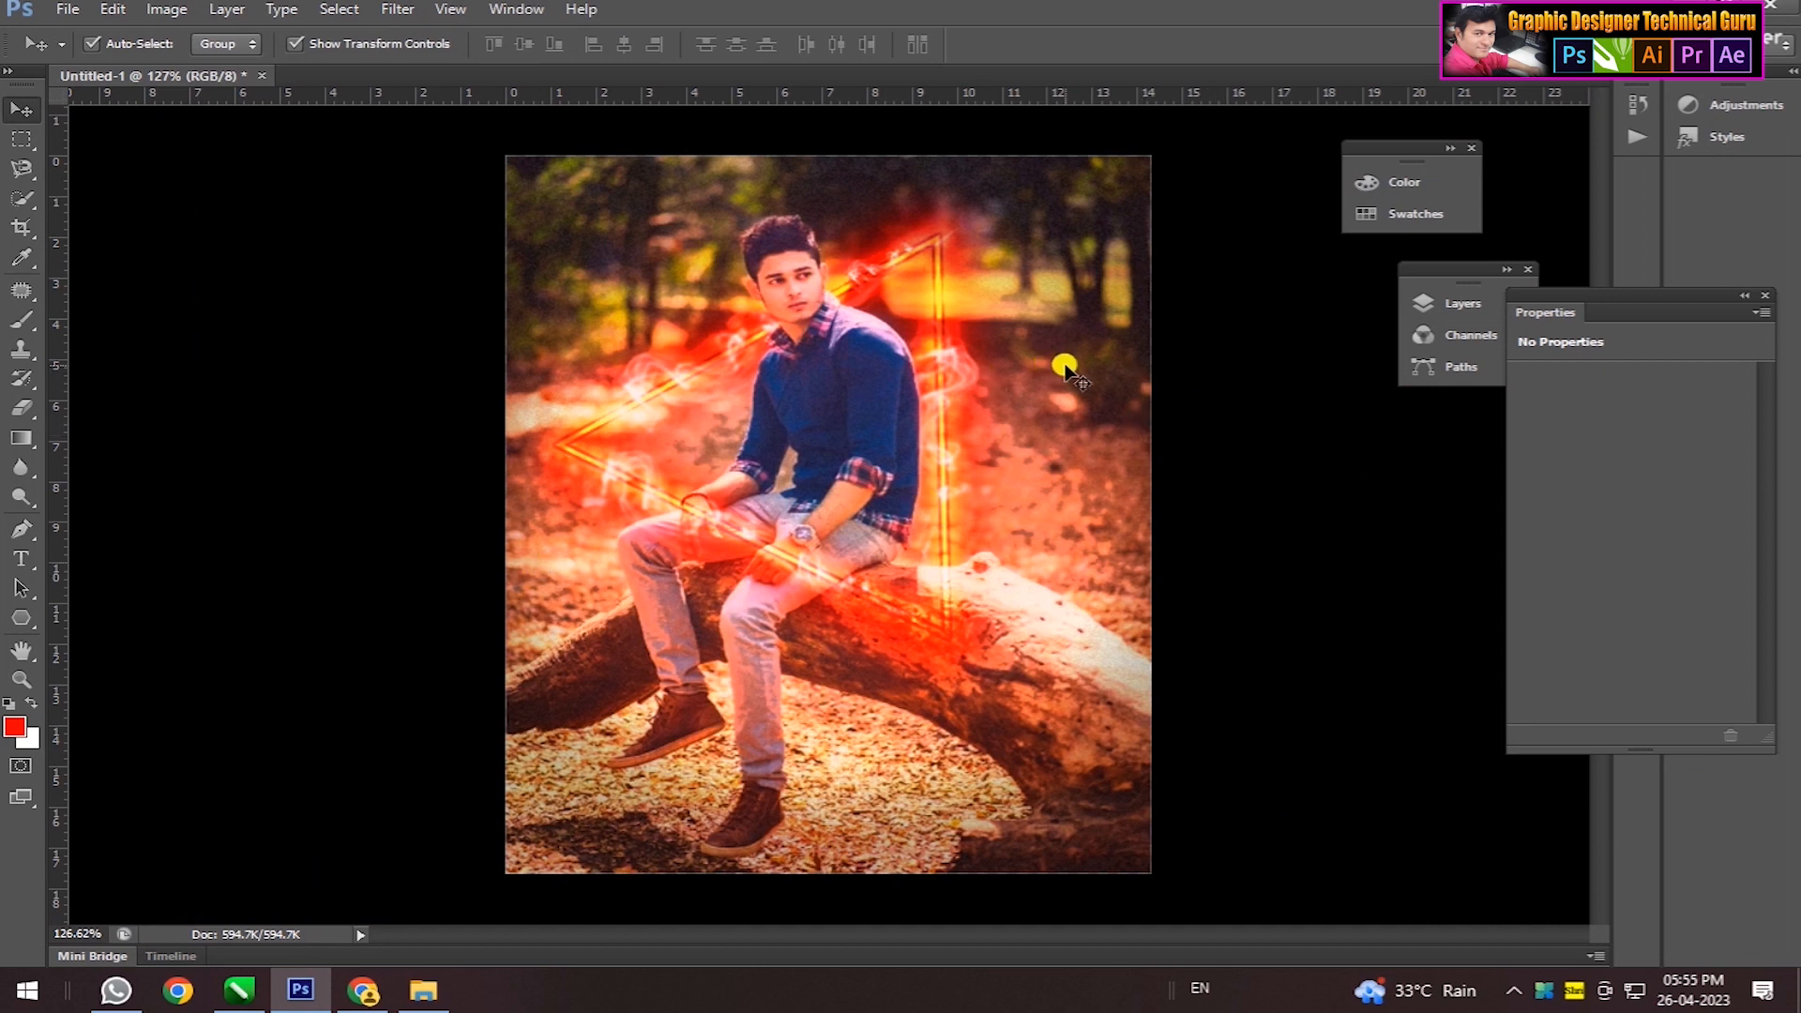
drag(1635, 308, 1612, 270)
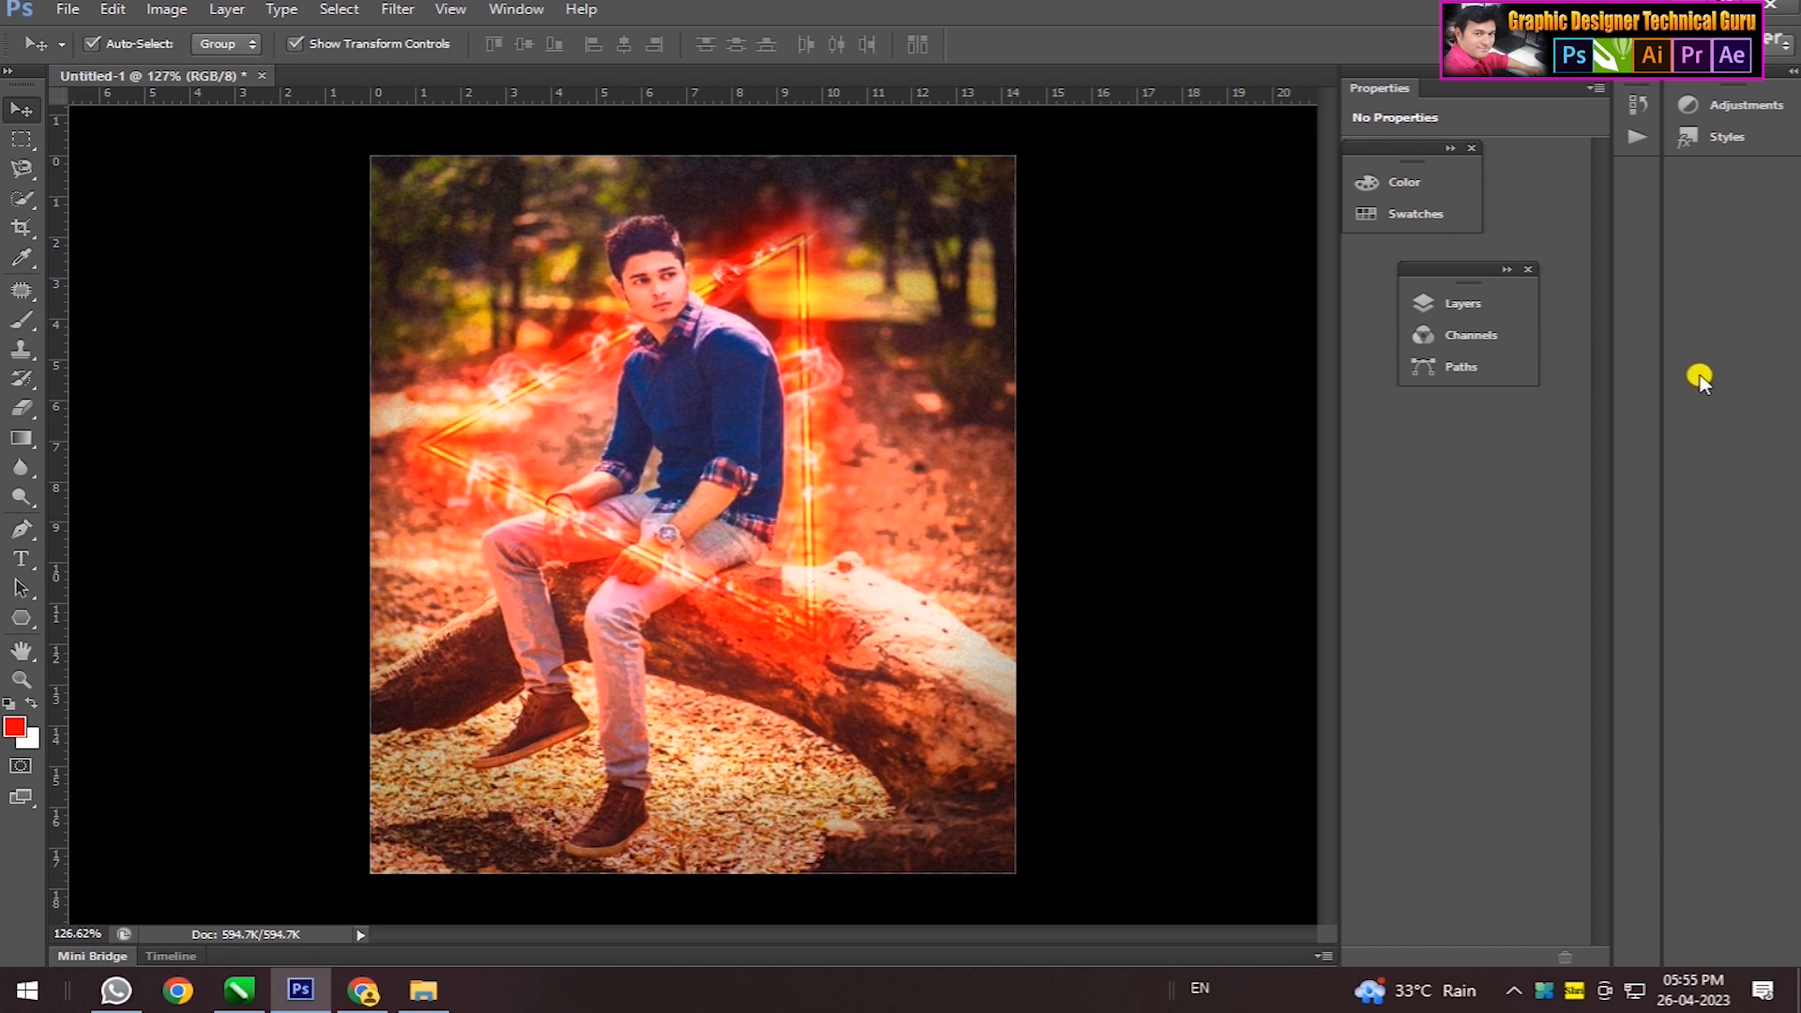